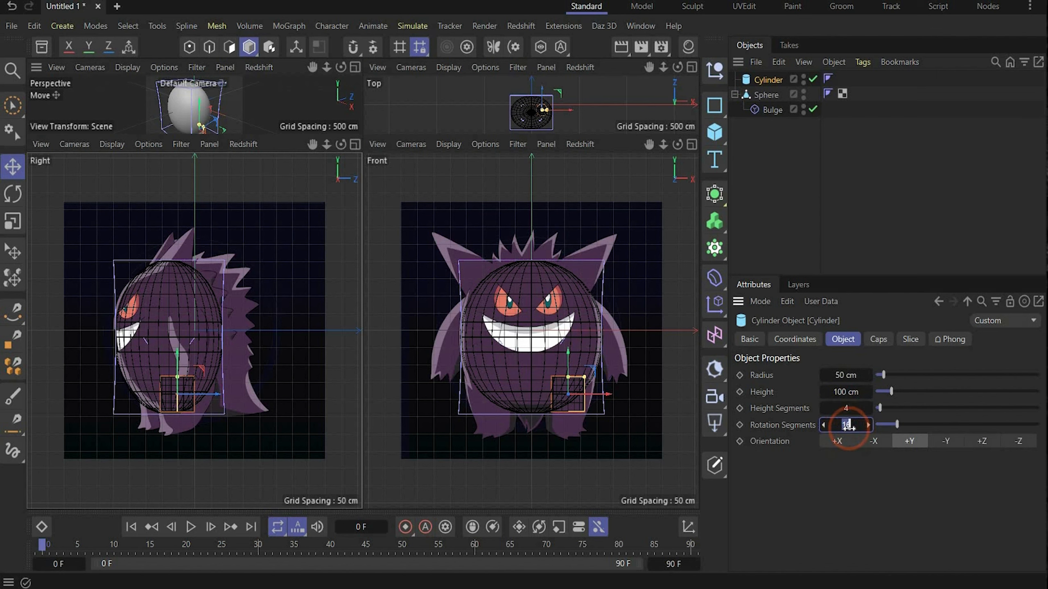
- Set the cylinder's rotation segments to 6 and move it down over the reference character's foot in the front view
type("6")
key("Return")
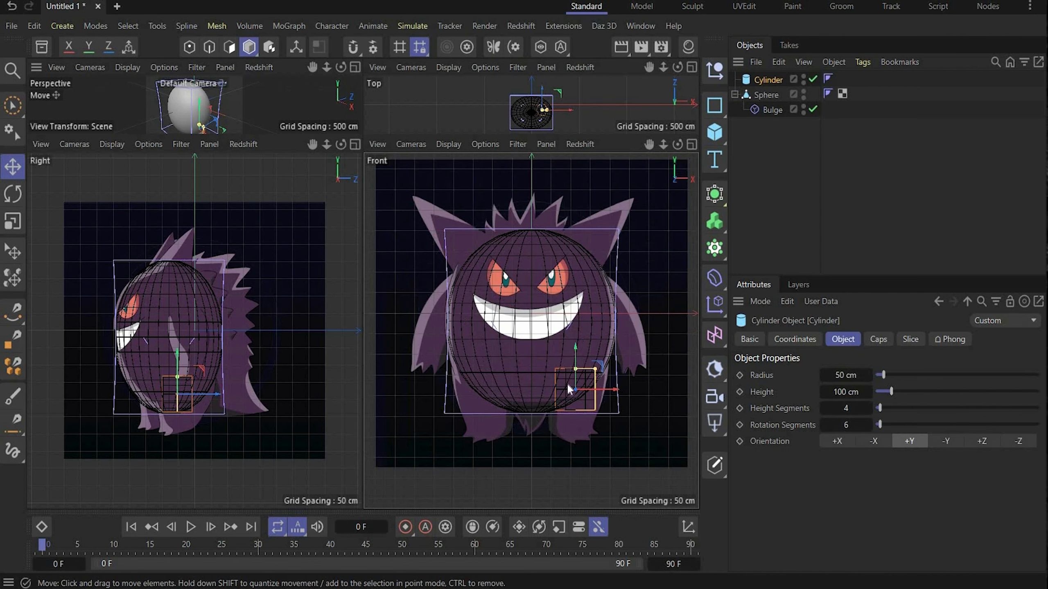
scroll(566, 383, "up", 2)
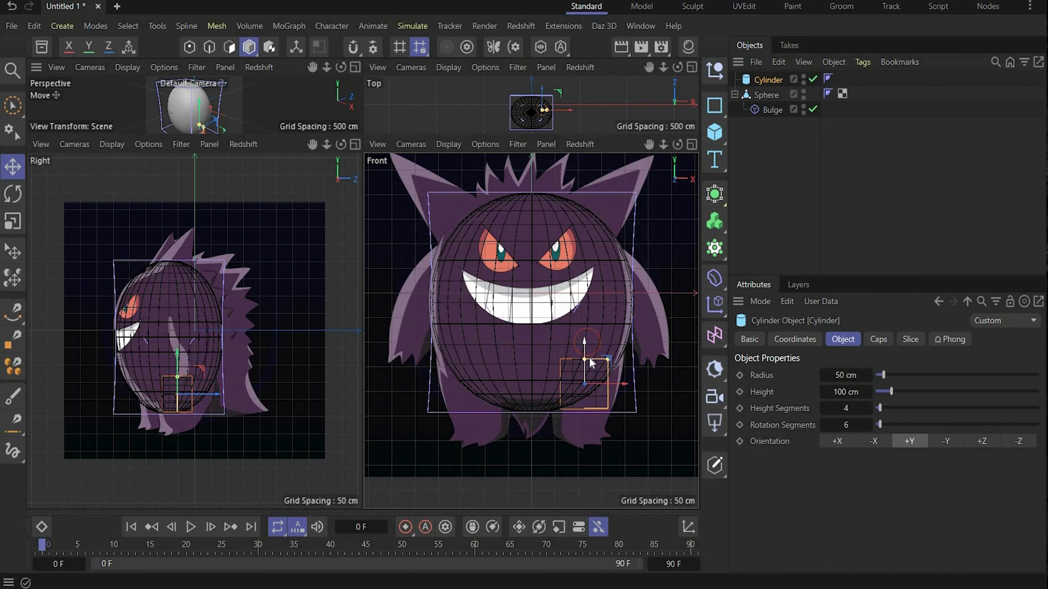
left_click_drag(591, 360, 593, 370)
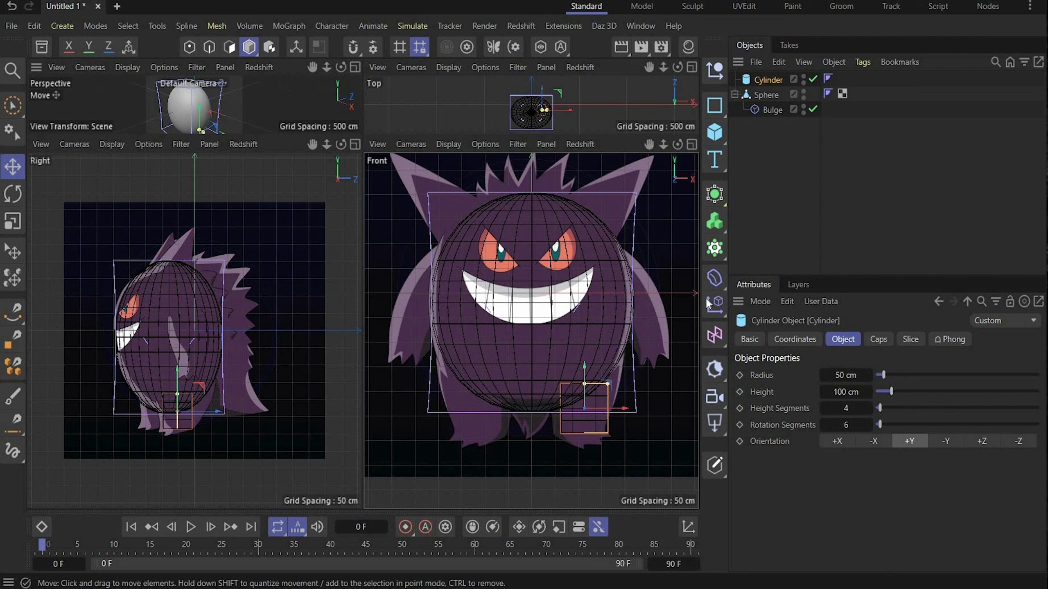
- Add a Subdivision Surface and create a polygon copy of the cylinder with Current State to Object
left_click(722, 191)
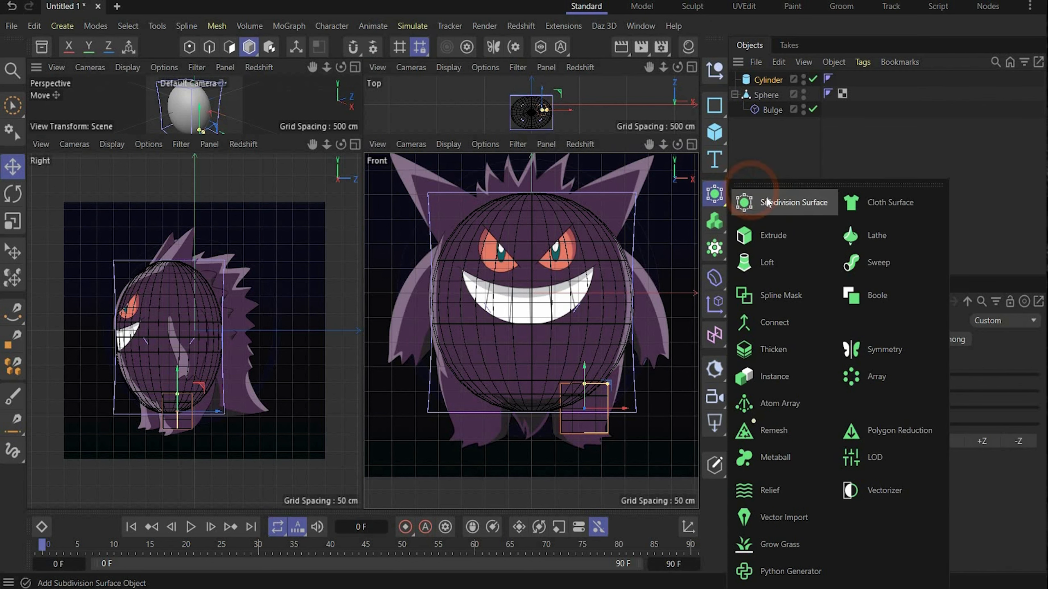
left_click(780, 203)
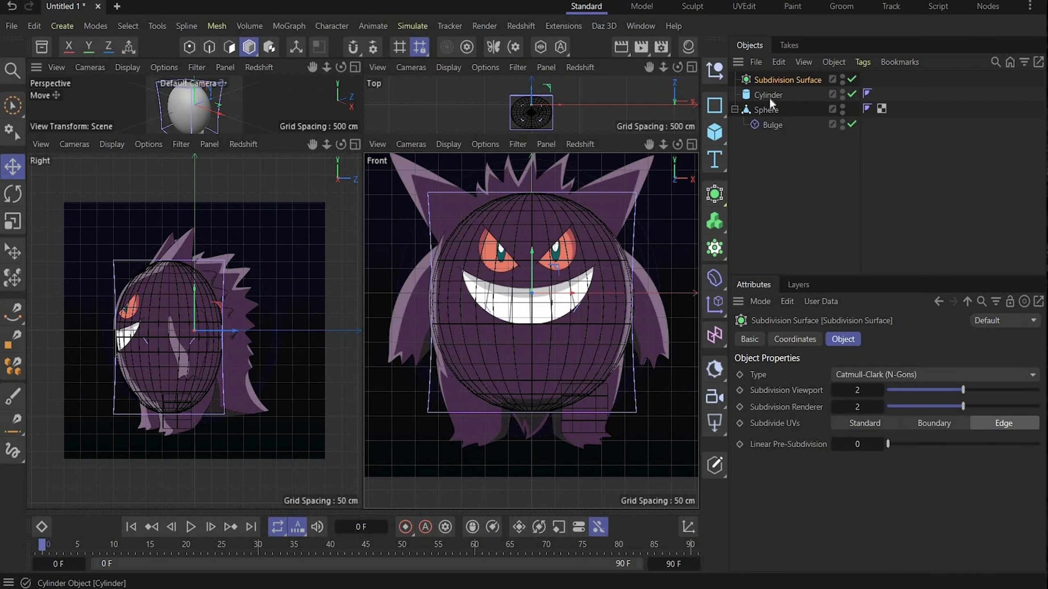
left_click(769, 96)
right_click(768, 96)
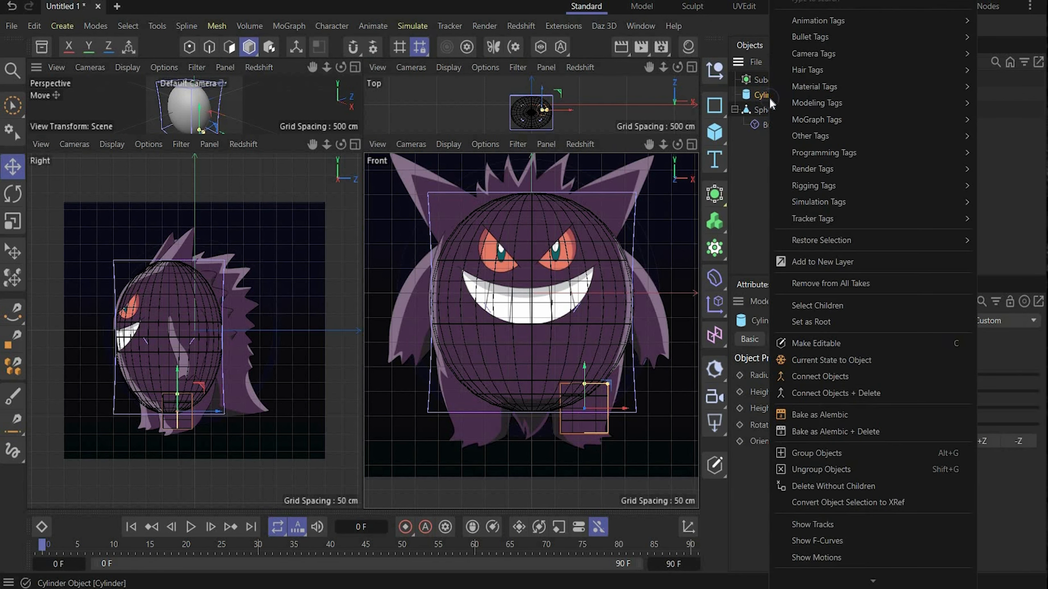
left_click(853, 358)
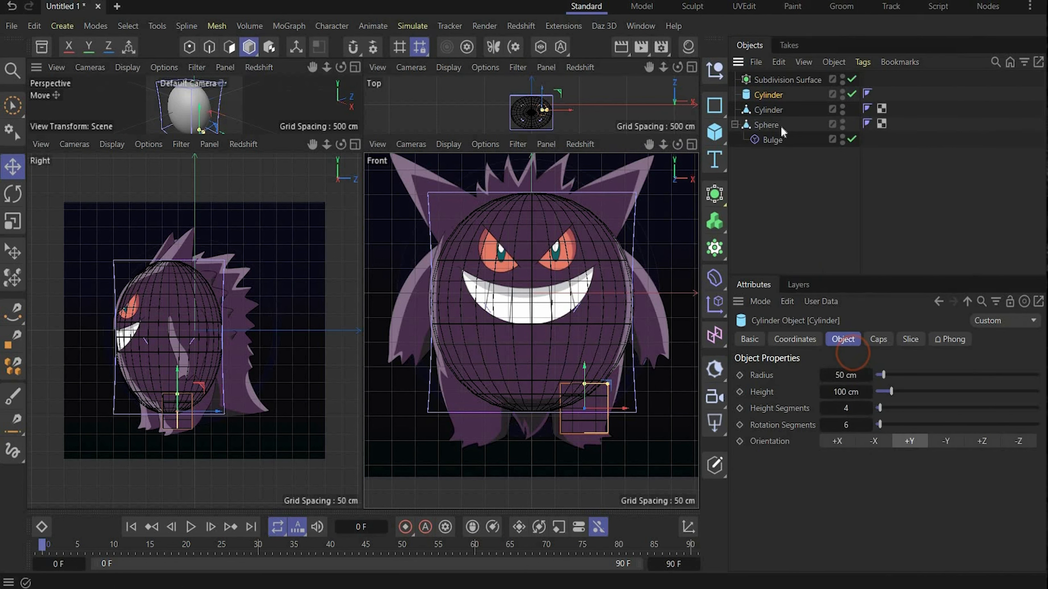
- Nest the polygon cylinder under the Subdivision Surface and delete the original parametric cylinder
mouse_move(776, 110)
left_mouse_down()
mouse_move(778, 80)
mouse_move(777, 97)
left_mouse_up()
left_click(774, 110)
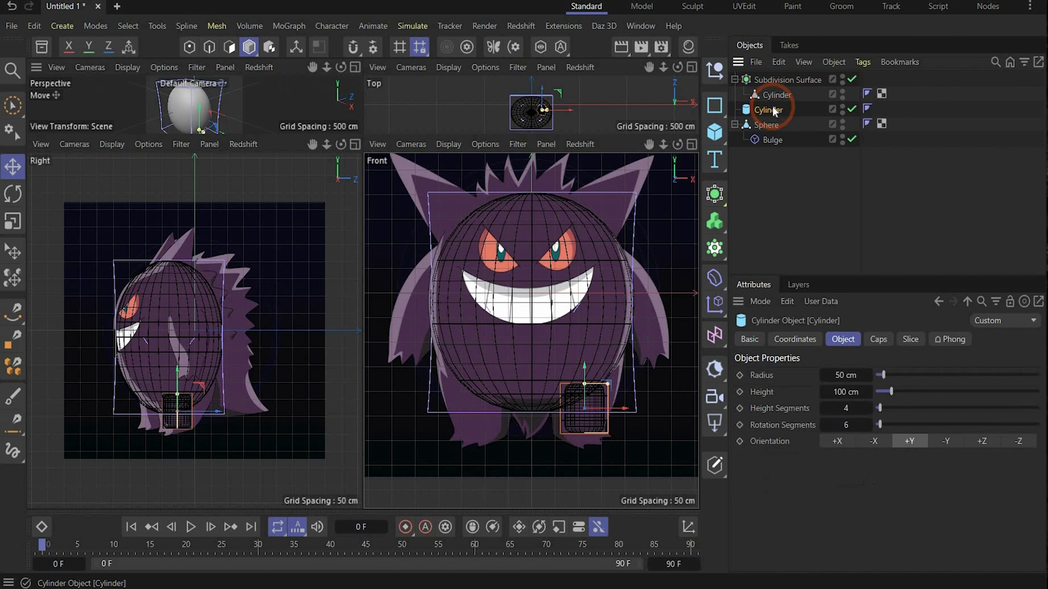
key("Delete")
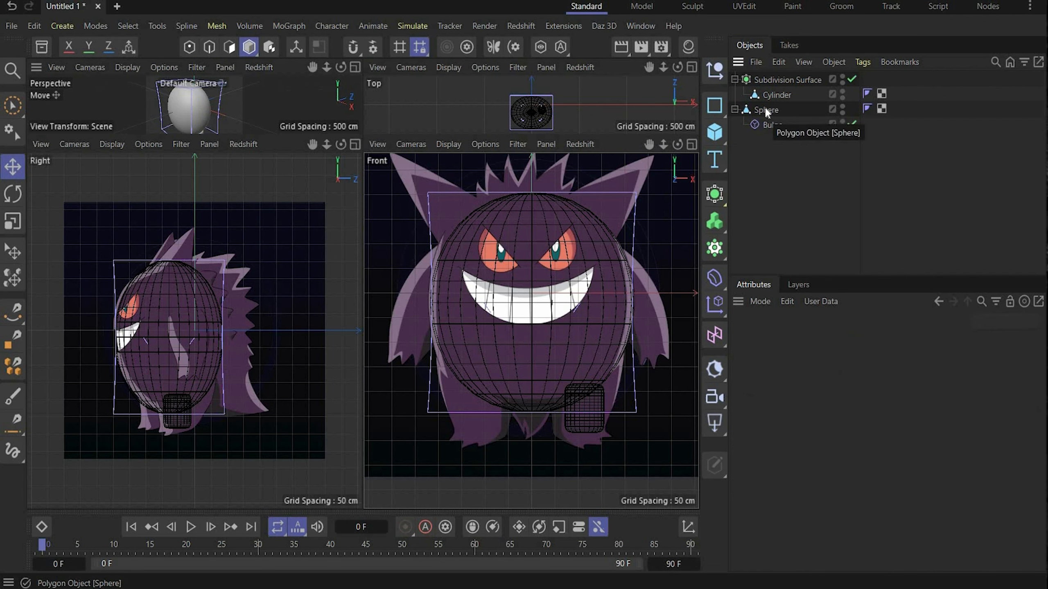
- In point mode, pull the leg cylinder's inner-side points outward in the front view to follow the reference leg
left_click(777, 94)
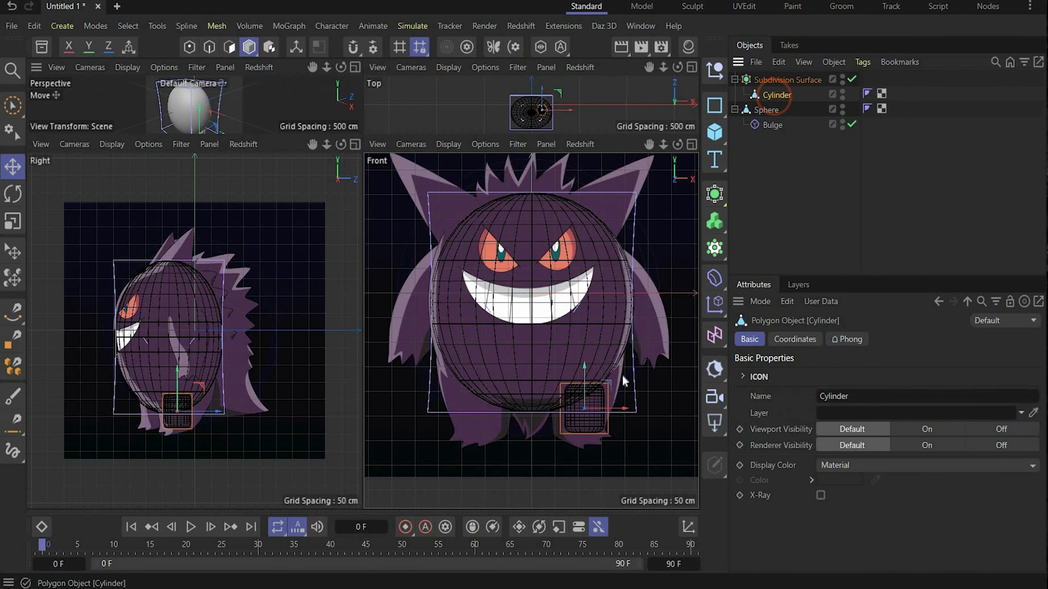
left_click(187, 47)
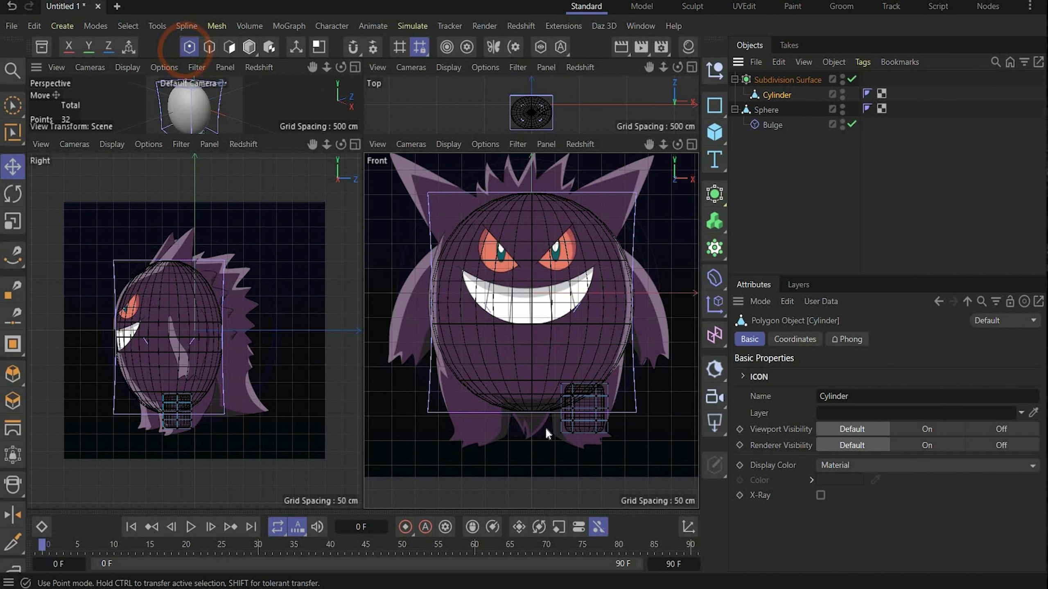
scroll(599, 454, "up", 3)
scroll(524, 318, "up", 3)
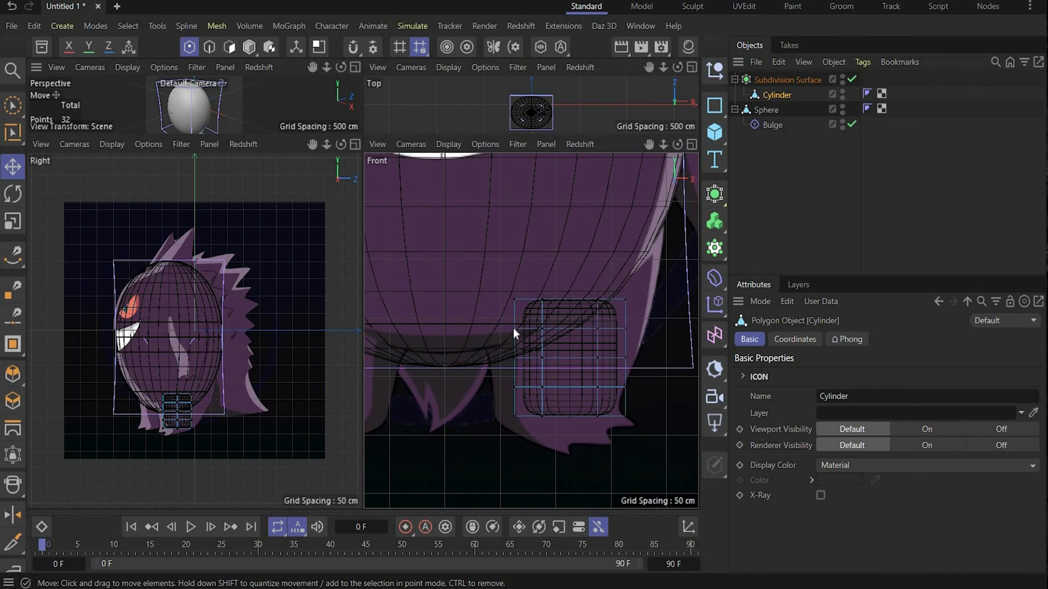
left_click(527, 331)
left_click_drag(553, 329, 500, 332)
left_click(544, 360)
left_click_drag(544, 360, 464, 369)
left_click(515, 389)
left_click_drag(534, 383, 490, 399)
left_click(515, 415)
left_click_drag(548, 418, 518, 387)
left_click(478, 388)
- Pull the leg's outer-side points outward and its upper outer corner up along the body in the front view
left_click(624, 415)
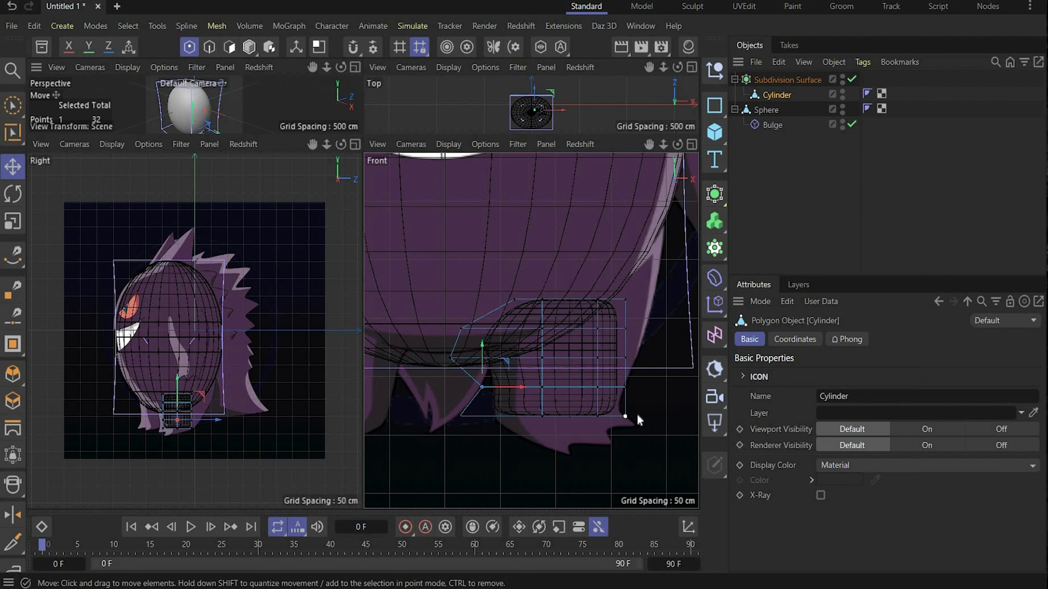
left_click_drag(646, 414, 659, 389)
left_click(626, 387)
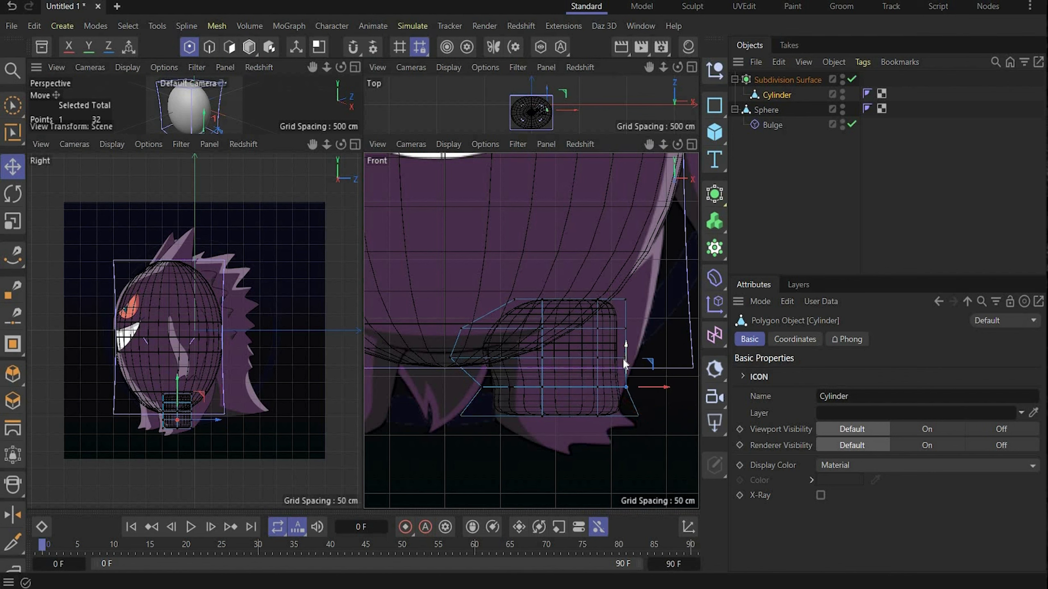
left_click(621, 360)
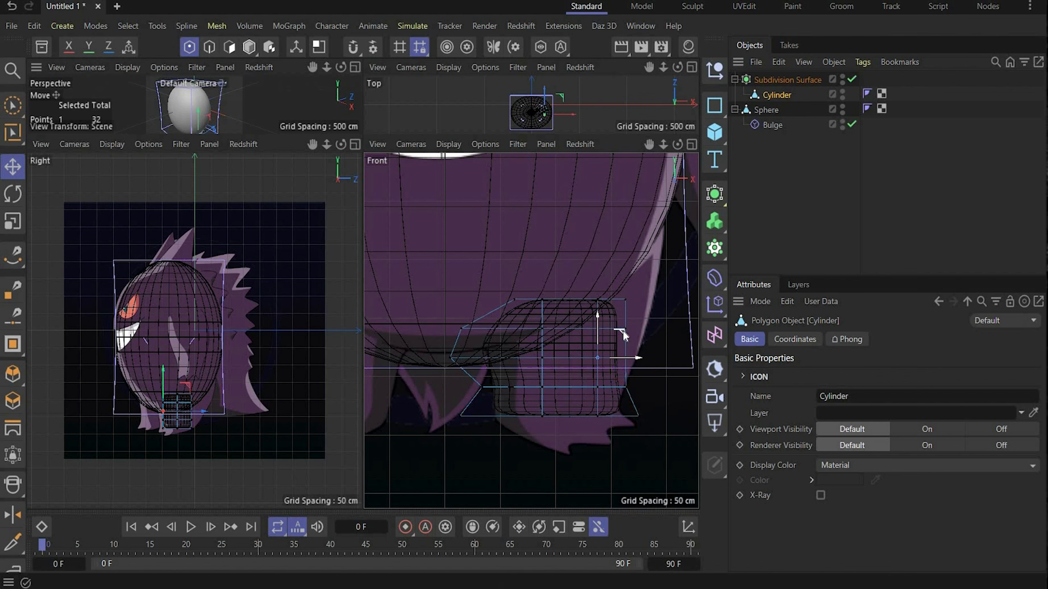
left_click_drag(626, 330, 683, 356)
left_click(625, 357)
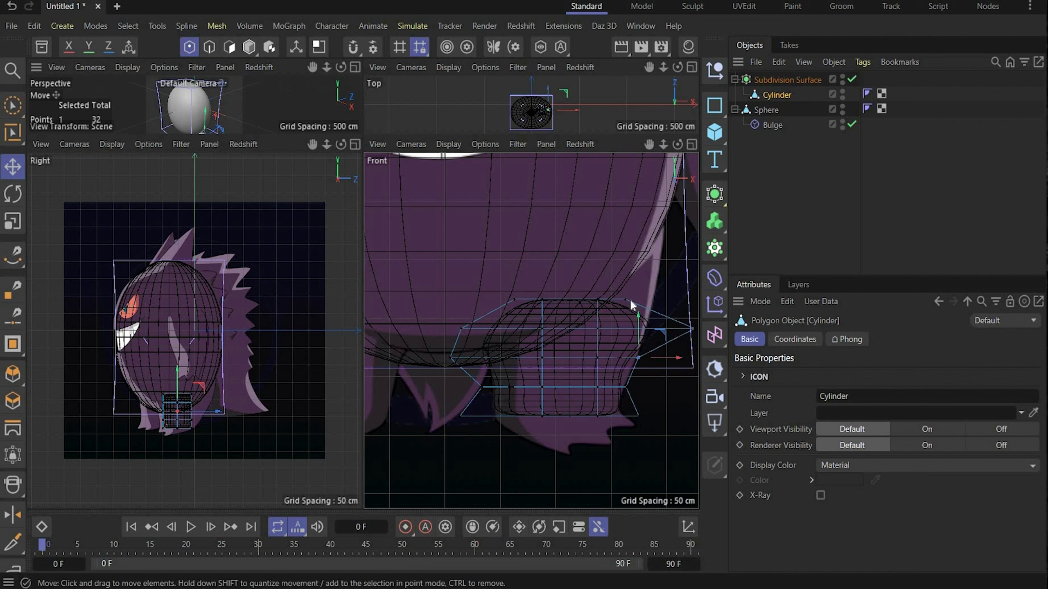
left_click_drag(626, 295, 625, 184)
scroll(560, 323, "down", 3)
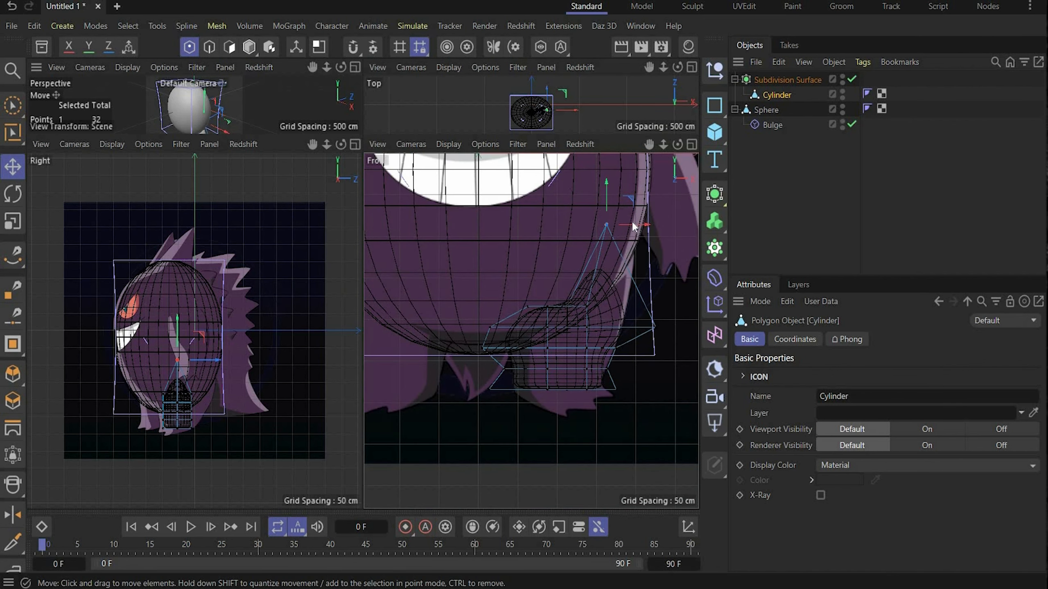
left_click_drag(633, 223, 633, 259)
- Reshape the leg's points to match the reference in the side view and check the form in perspective
scroll(181, 392, "up", 6)
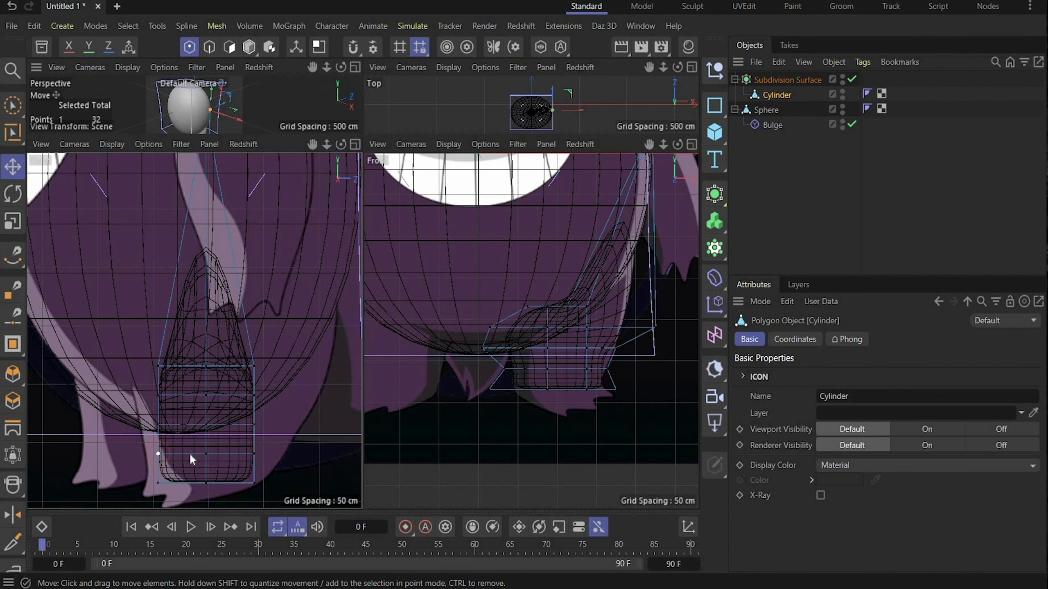
left_click_drag(190, 457, 128, 423)
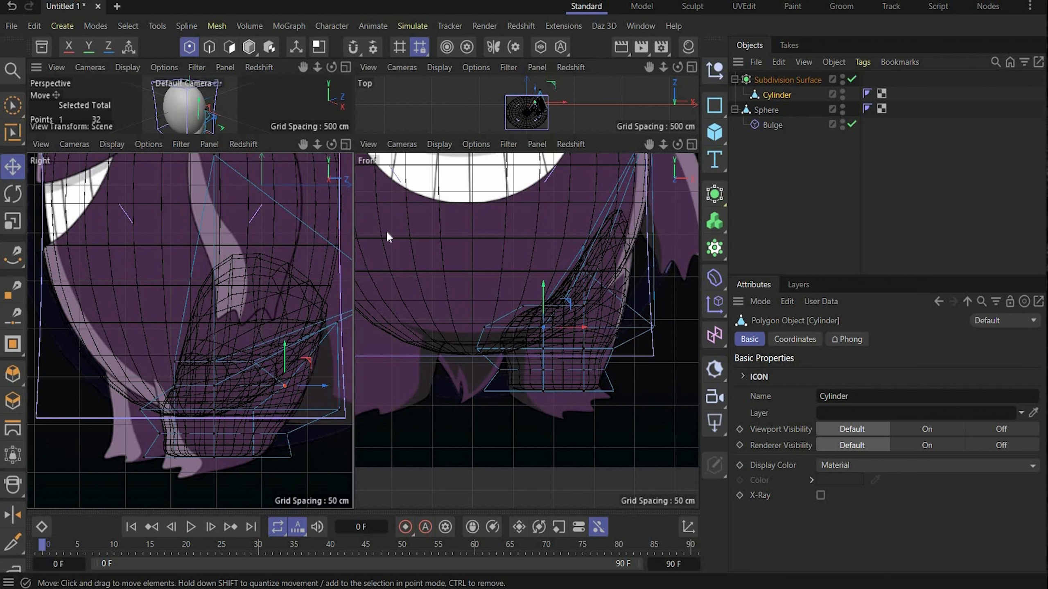
left_click(344, 67)
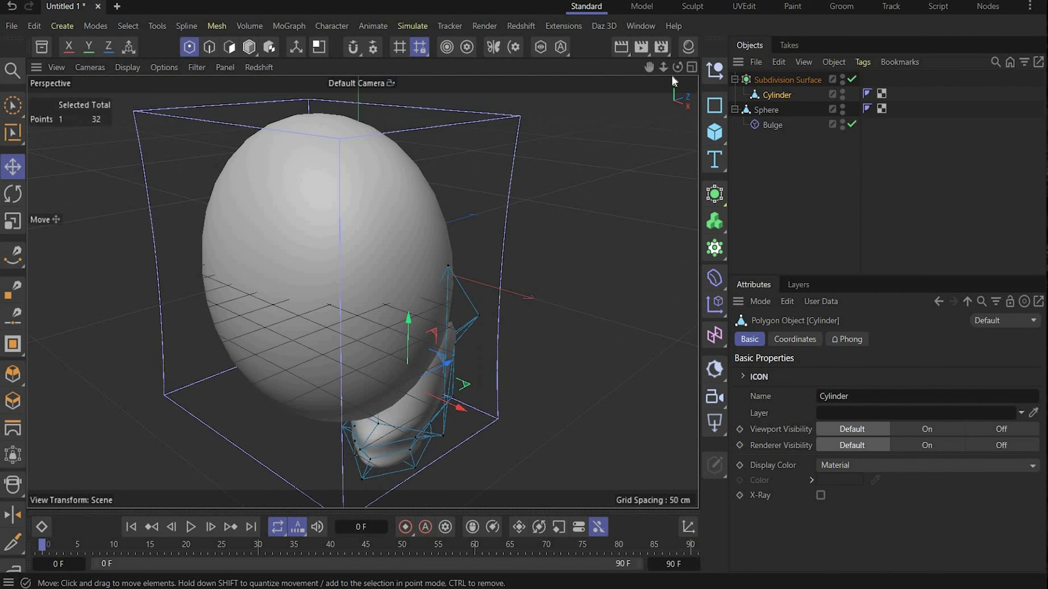
left_click_drag(677, 67, 471, 222)
scroll(471, 223, "down", 3)
key("F5")
- Select the leg's bottom row of points with Rectangle Selection and move it down about 14 cm
left_click(12, 105)
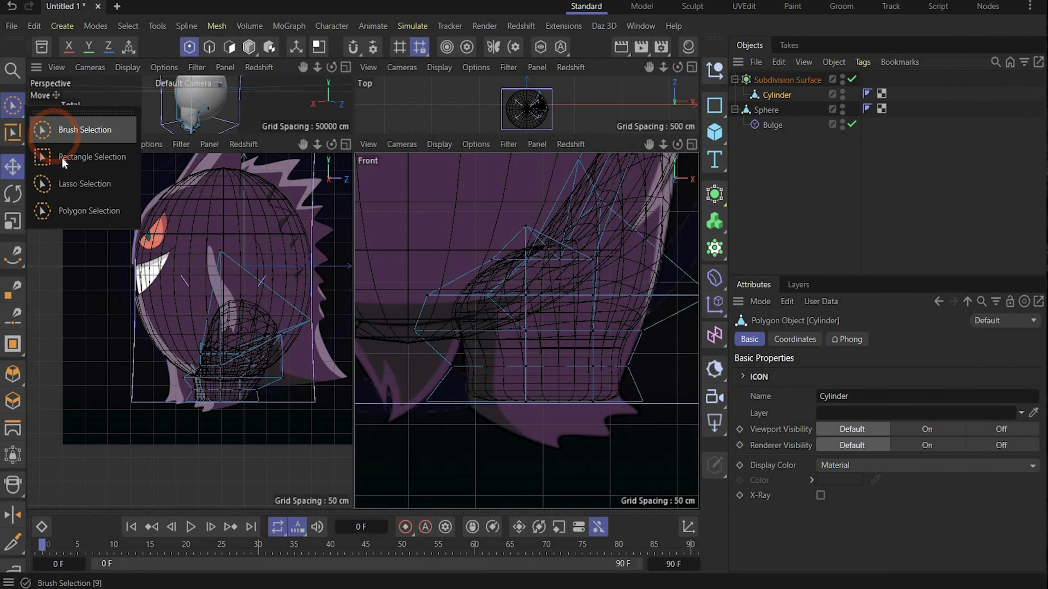
left_click(62, 156)
left_click_drag(658, 396, 412, 428)
left_click_drag(535, 371, 537, 386)
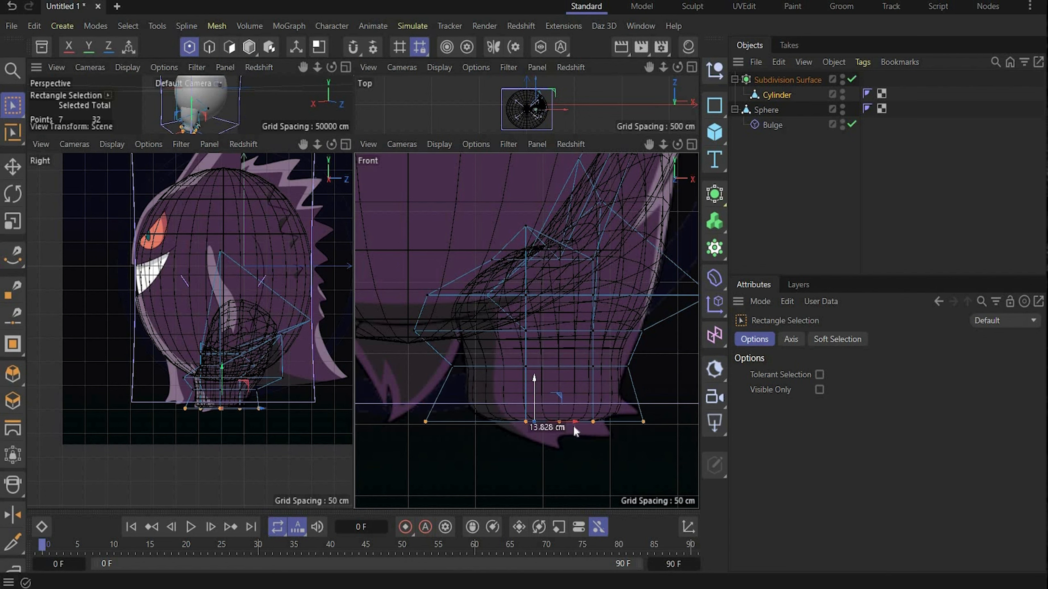
- Add a new cylinder and move it over the reference arm above the modelled leg in the front view
scroll(575, 464, "down", 6)
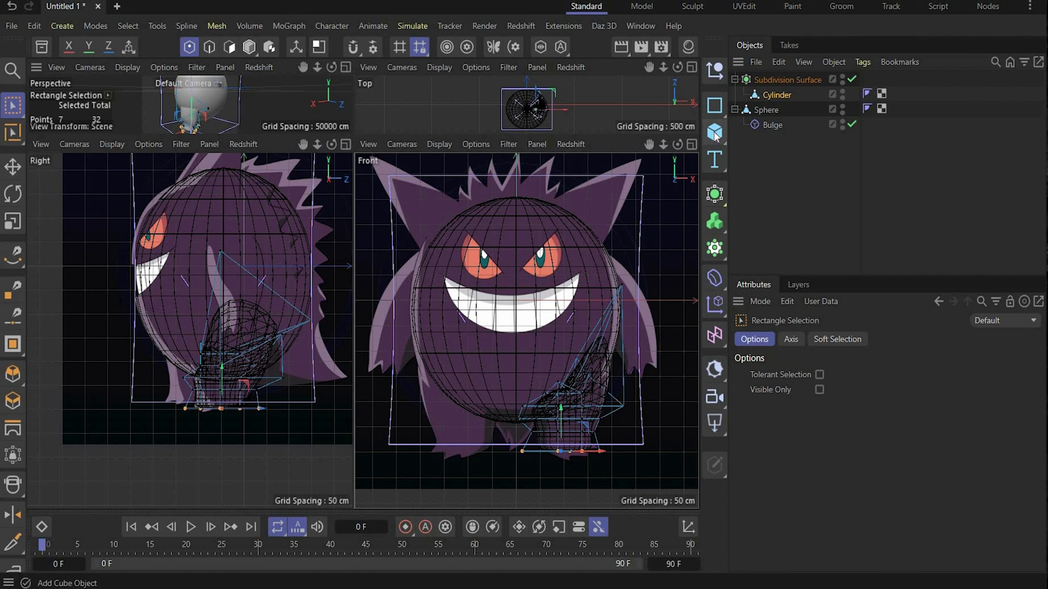
left_click(858, 161)
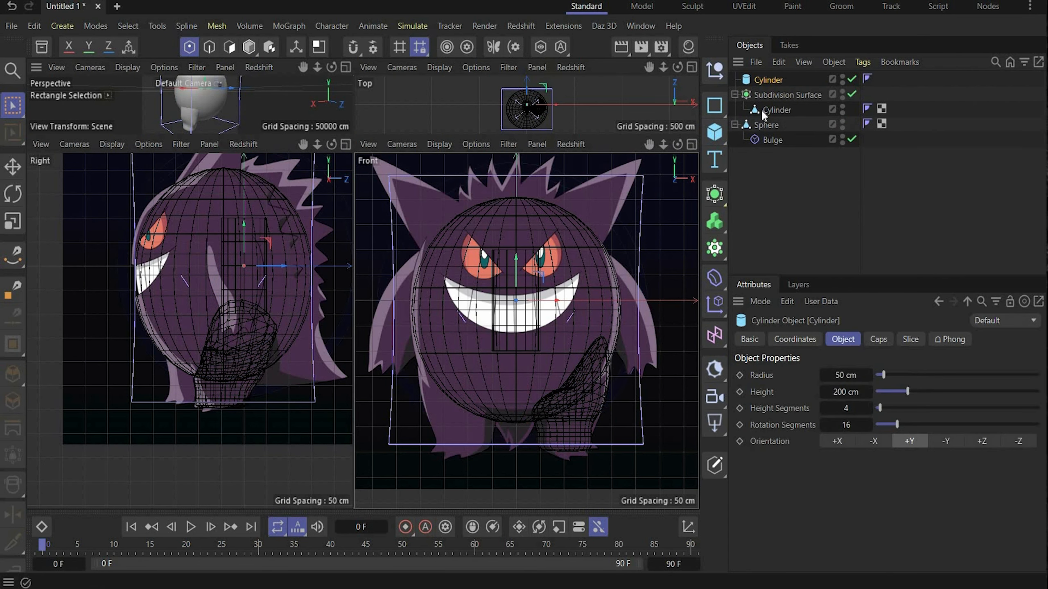
key("e")
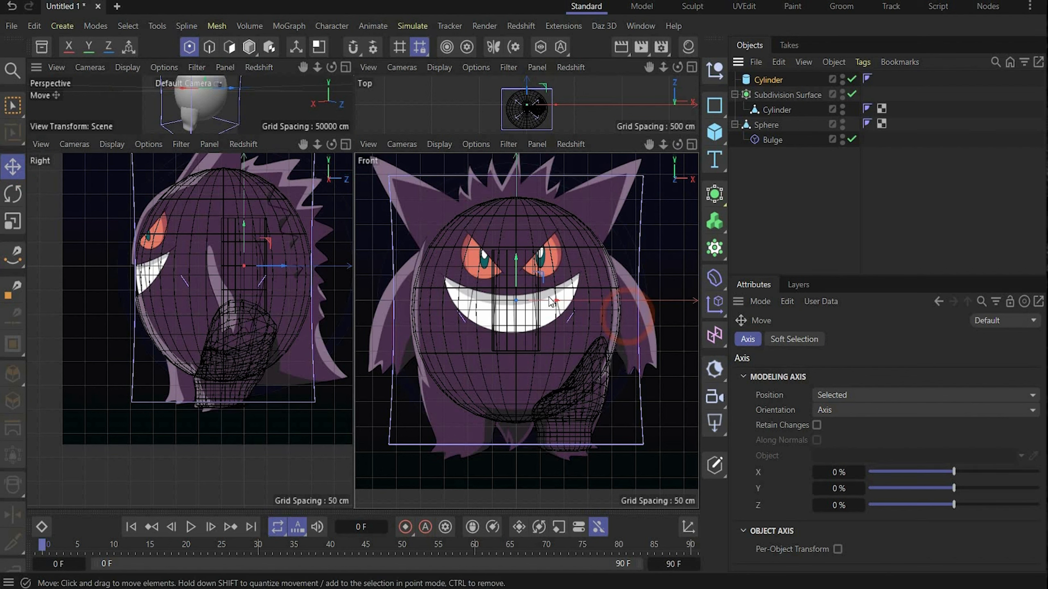
left_click_drag(561, 300, 686, 303)
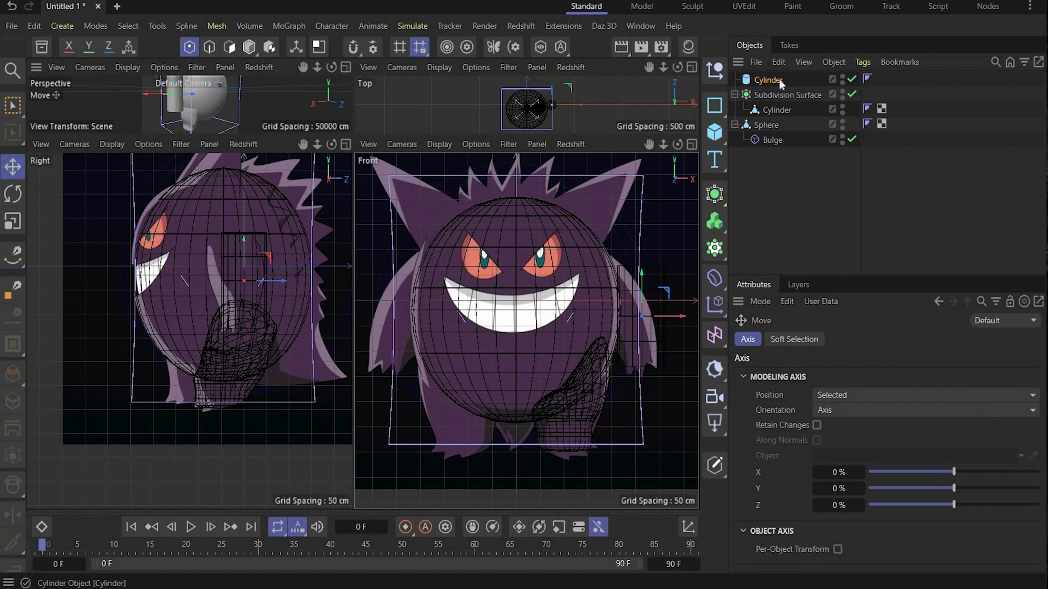
- Set the arm cylinder's radius to 43 cm, height to 151 cm and rotation segments to 6
left_click(778, 80)
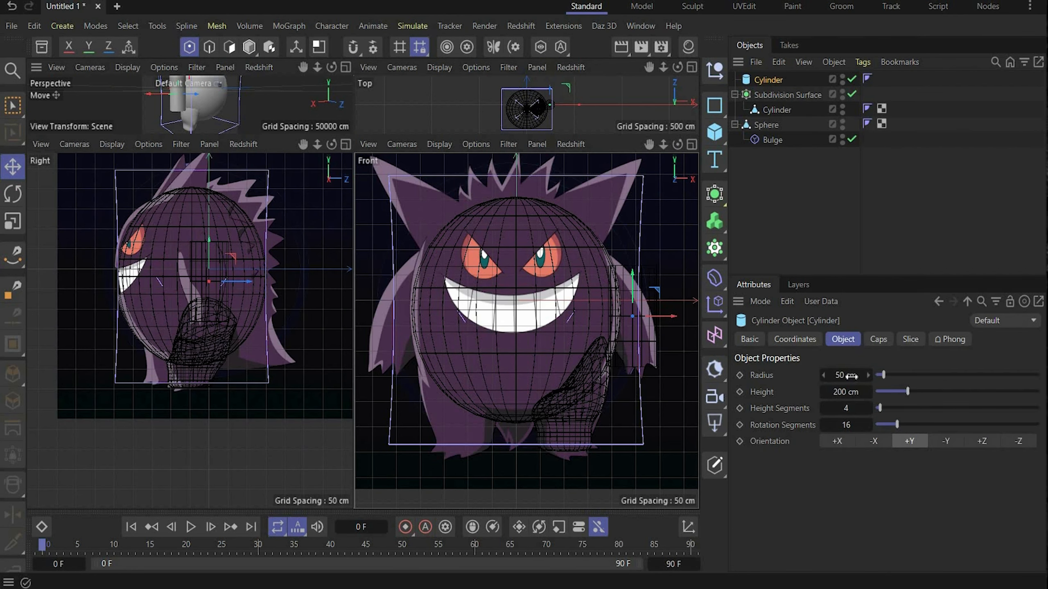
double_click(851, 376)
type("43")
double_click(846, 391)
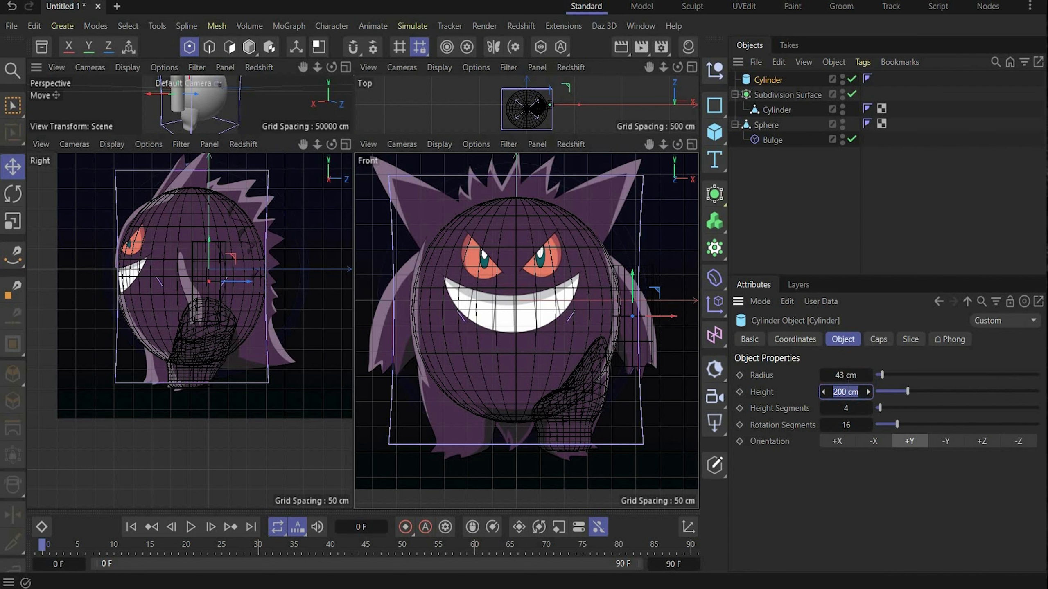
key("Return")
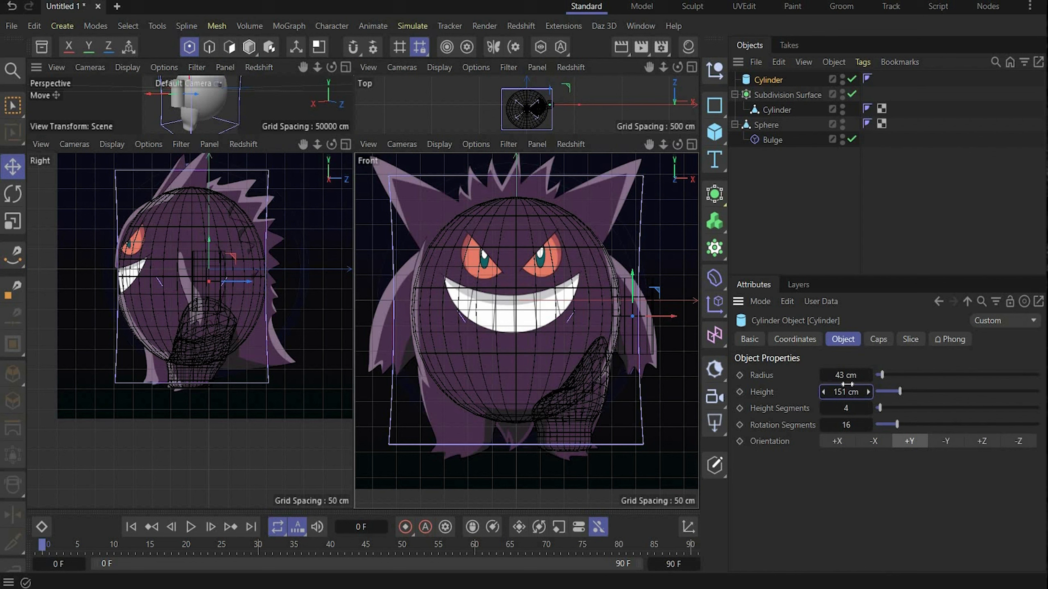
double_click(846, 425)
type("6")
key("Return")
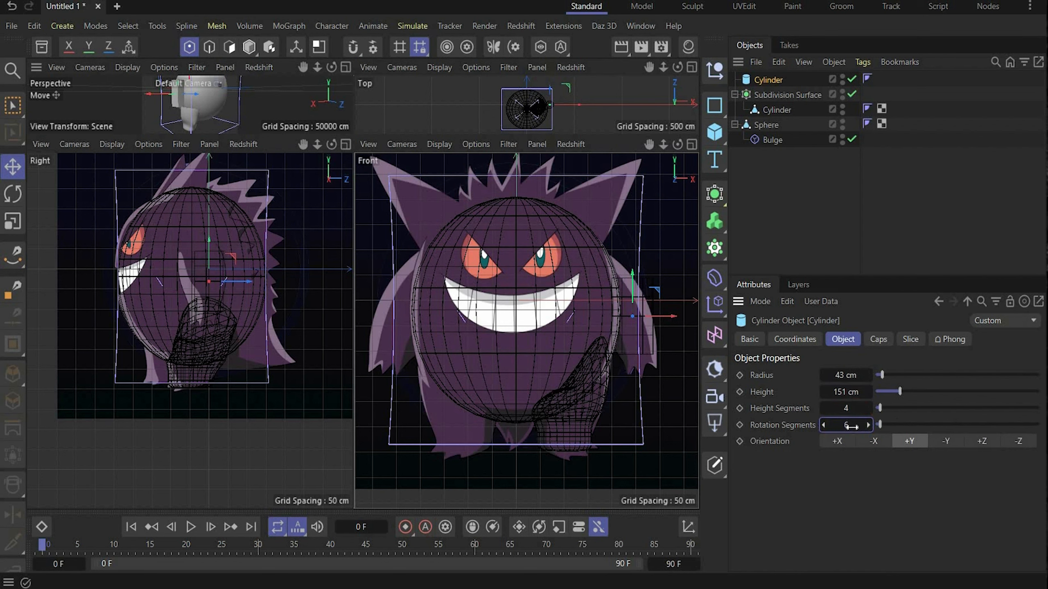
- Convert the parametric arm cylinder into an editable polygon object
scroll(669, 322, "up", 5)
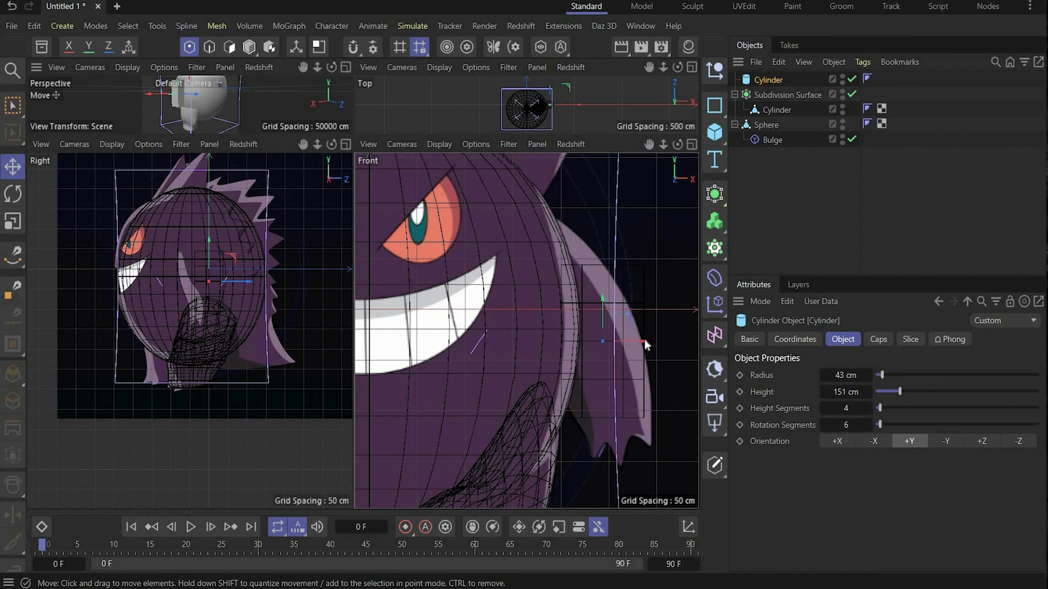
right_click(761, 80)
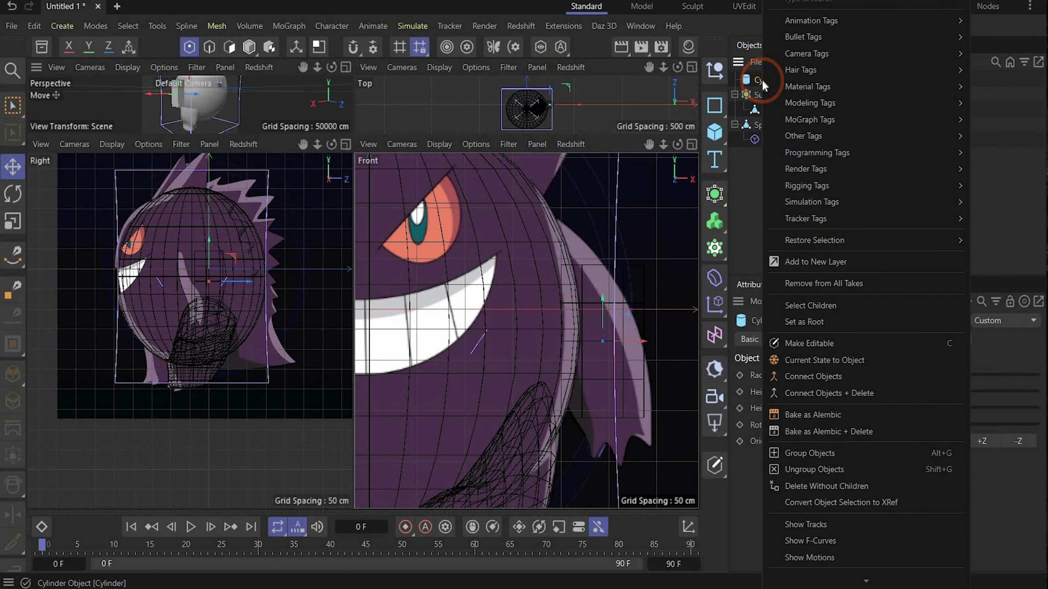
left_click(844, 363)
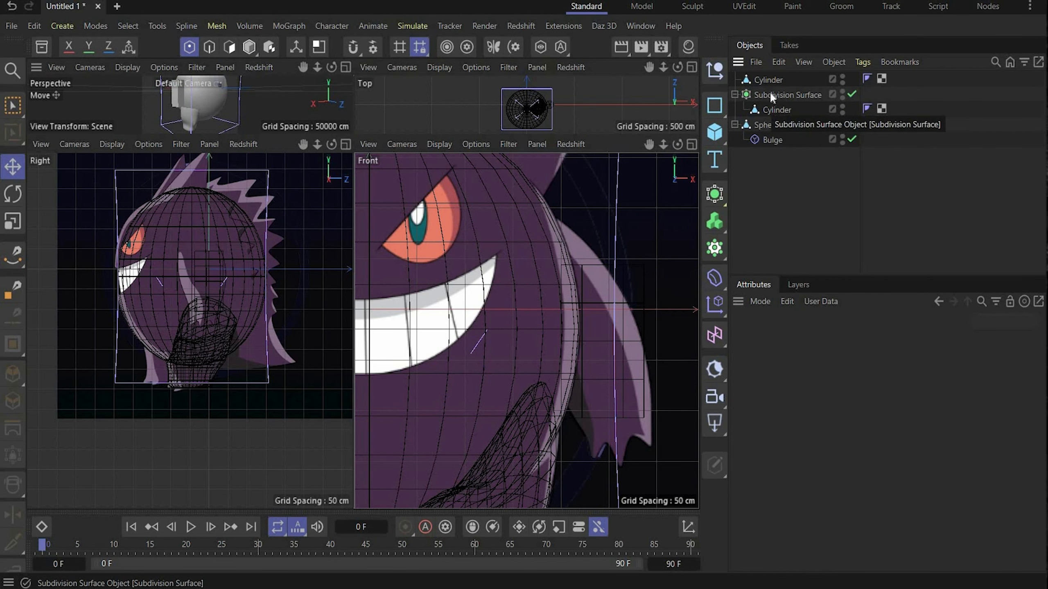
- Rename the leg's Subdivision Surface as Feed
double_click(771, 95)
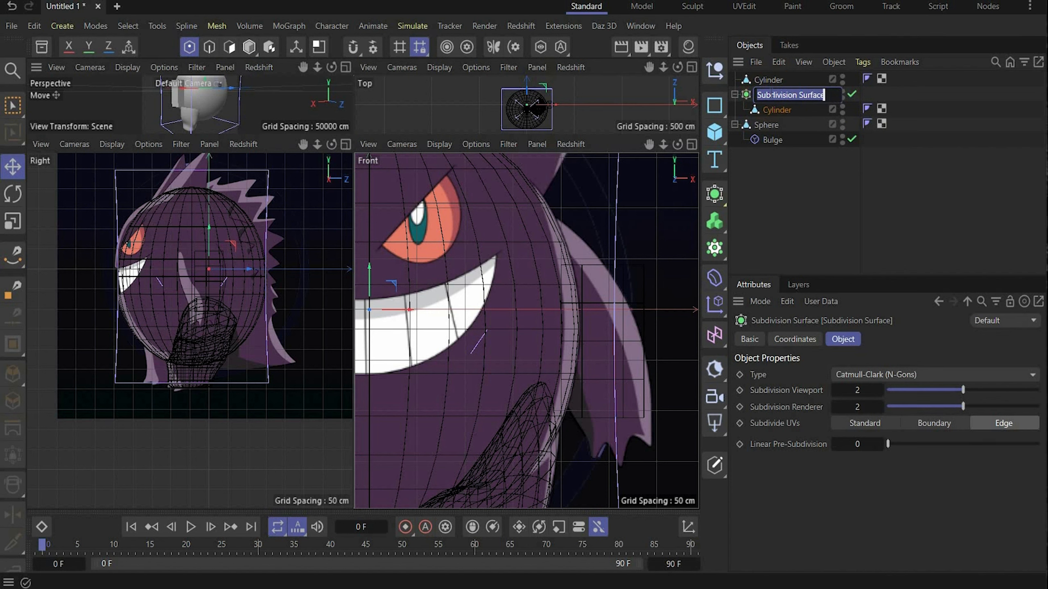
type("Feed")
key("Return")
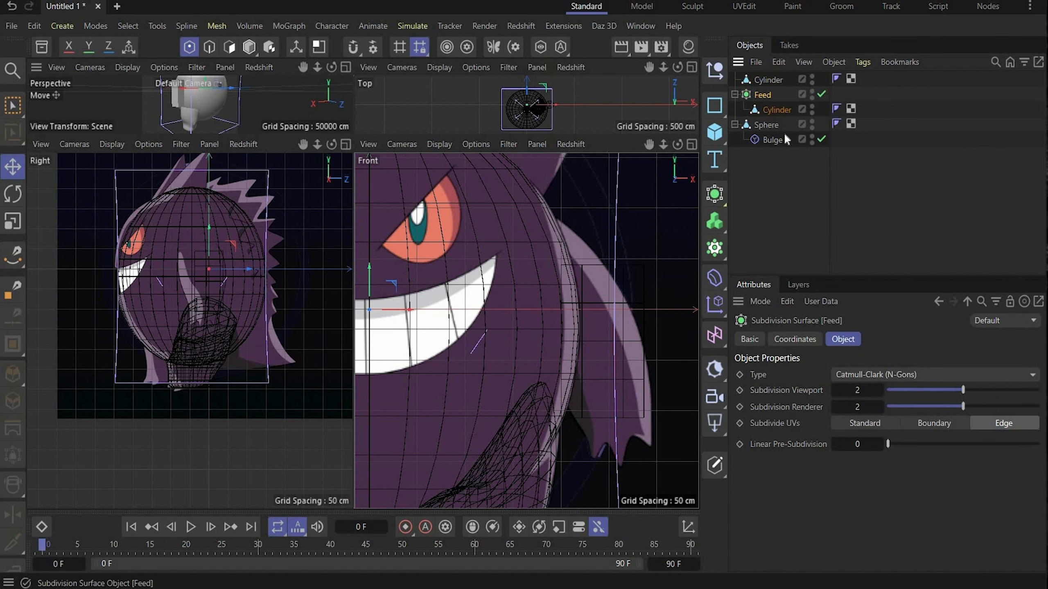
- Rename the Sphere object as Body and collapse the Feed and Body hierarchies
double_click(766, 125)
type("Body")
key("Return")
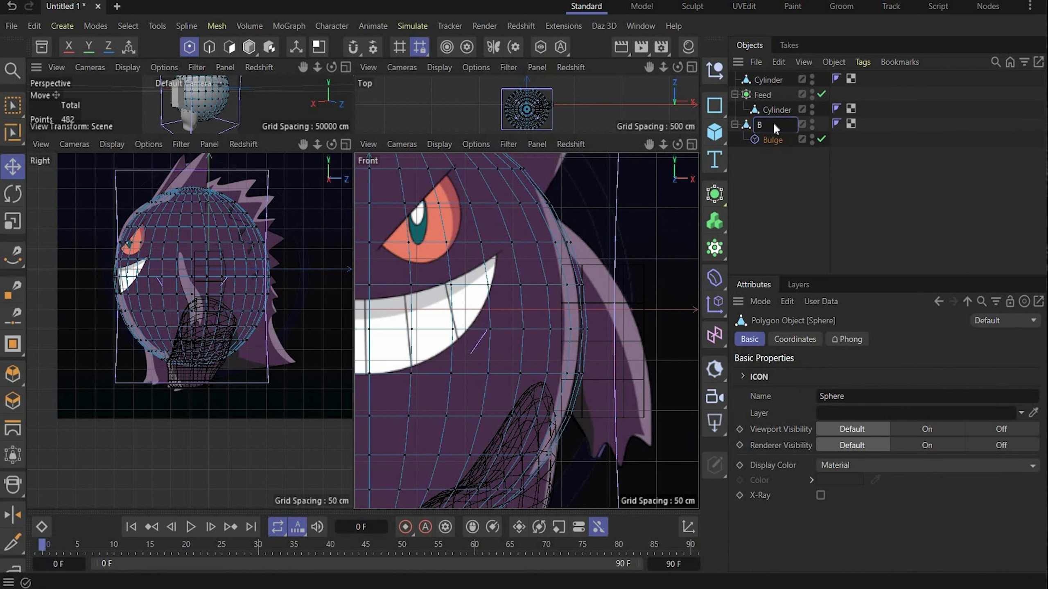
left_click(734, 94)
left_click(734, 109)
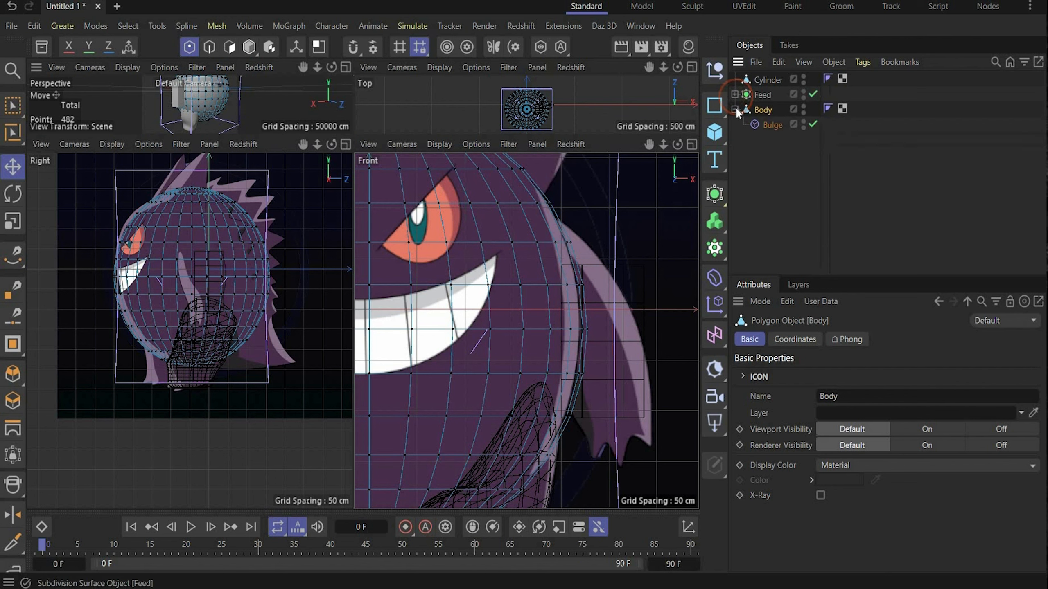
- Reposition the arm cylinder's outer and upper points in the front view to follow the reference arm's contour
left_click(768, 80)
scroll(538, 229, "down", 3)
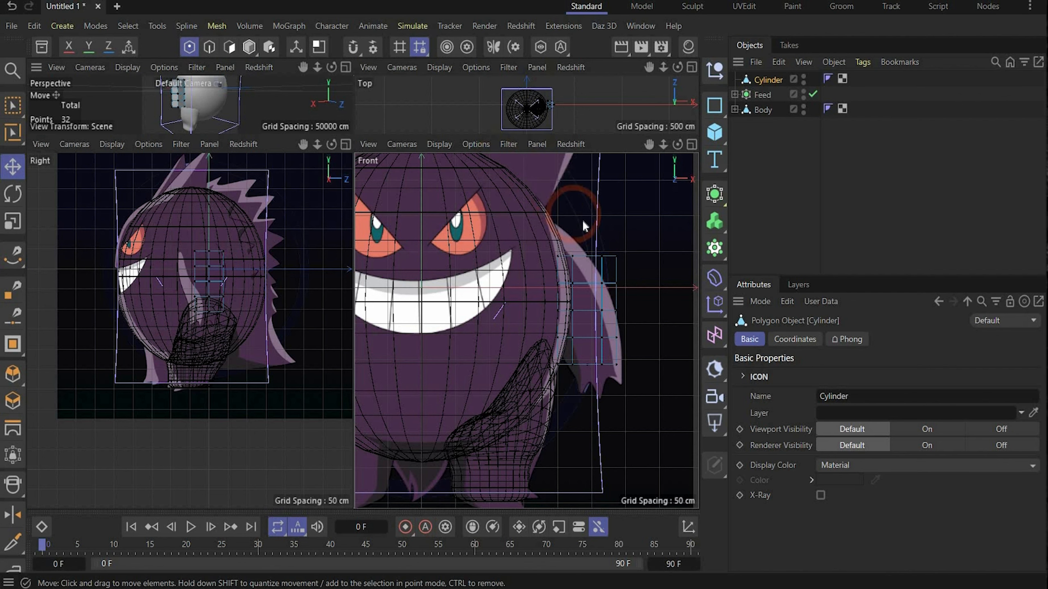
scroll(582, 219, "up", 3)
left_click(592, 297)
left_click_drag(600, 294, 578, 293)
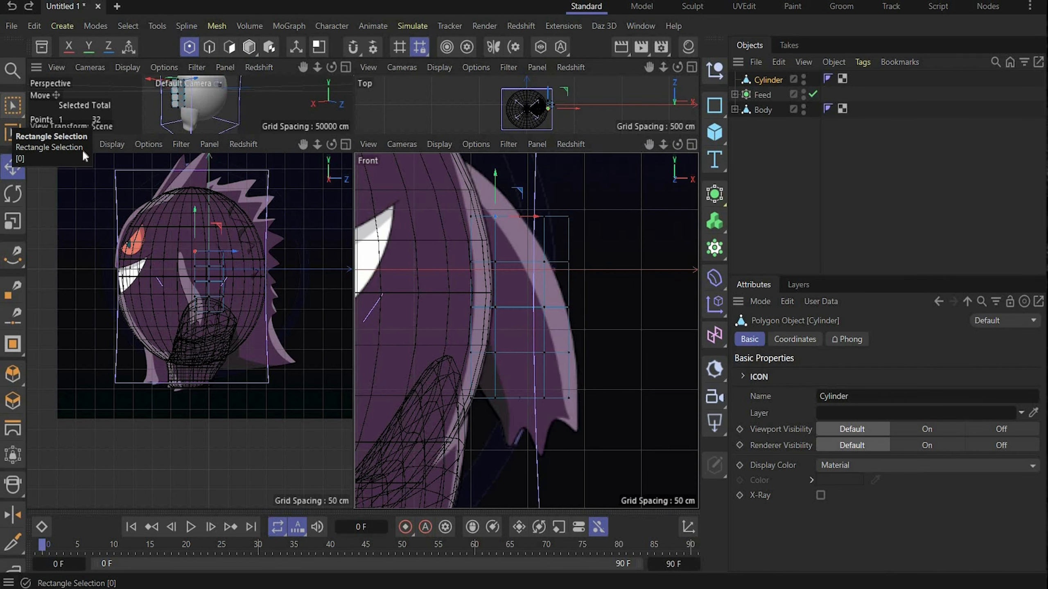
key("0")
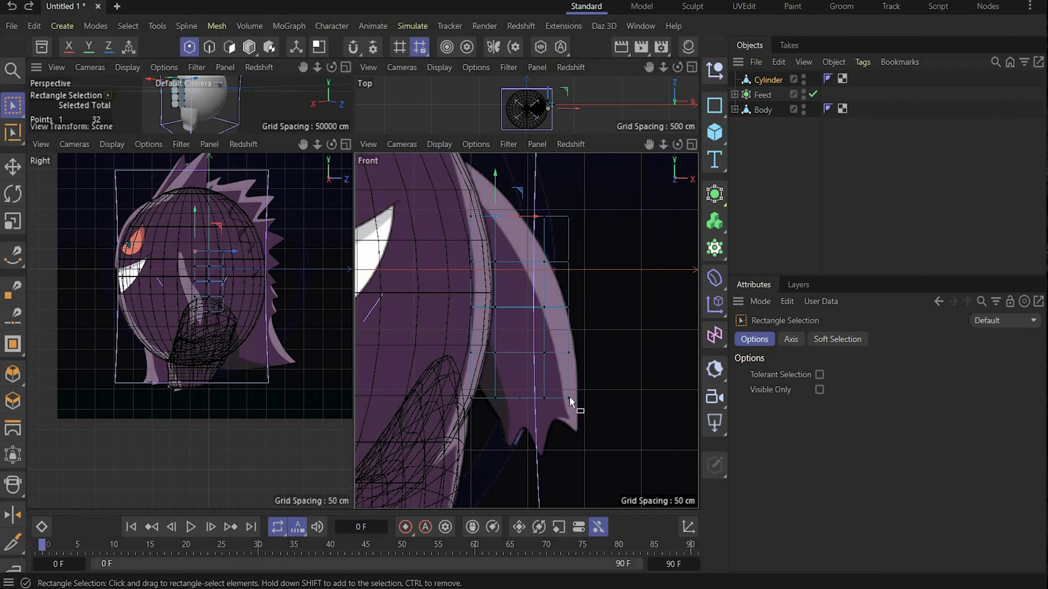
left_click_drag(563, 390, 606, 398)
mouse_move(587, 339)
left_mouse_down()
mouse_move(557, 368)
mouse_move(601, 351)
left_mouse_up()
left_click_drag(588, 294, 567, 308)
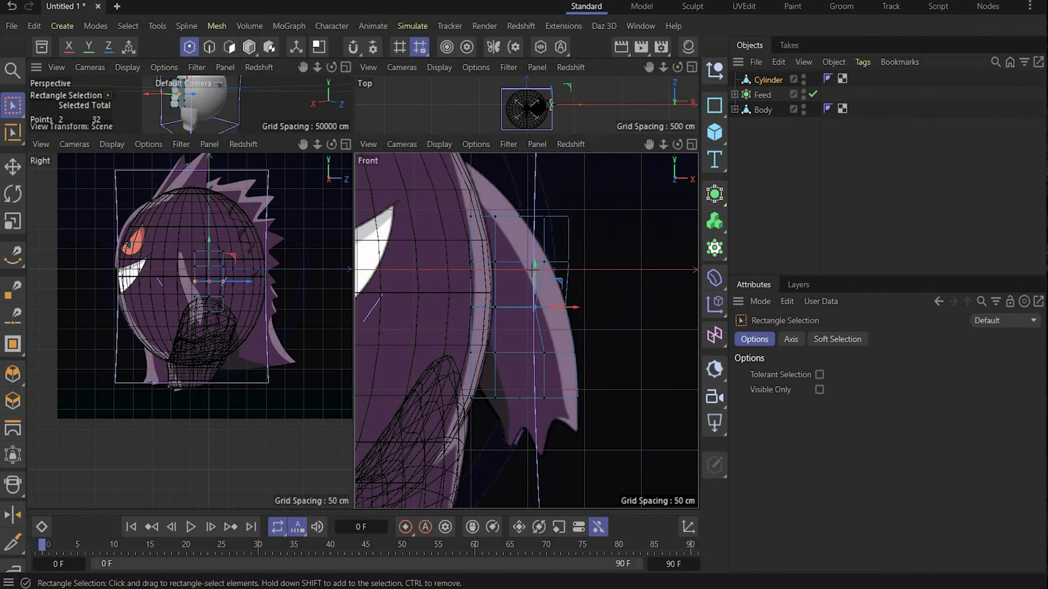
mouse_move(562, 261)
left_mouse_down()
mouse_move(535, 262)
mouse_move(585, 228)
mouse_move(579, 261)
mouse_move(558, 263)
left_mouse_up()
mouse_move(509, 224)
left_mouse_down()
mouse_move(526, 213)
mouse_move(513, 214)
mouse_move(586, 221)
mouse_move(545, 216)
left_mouse_up()
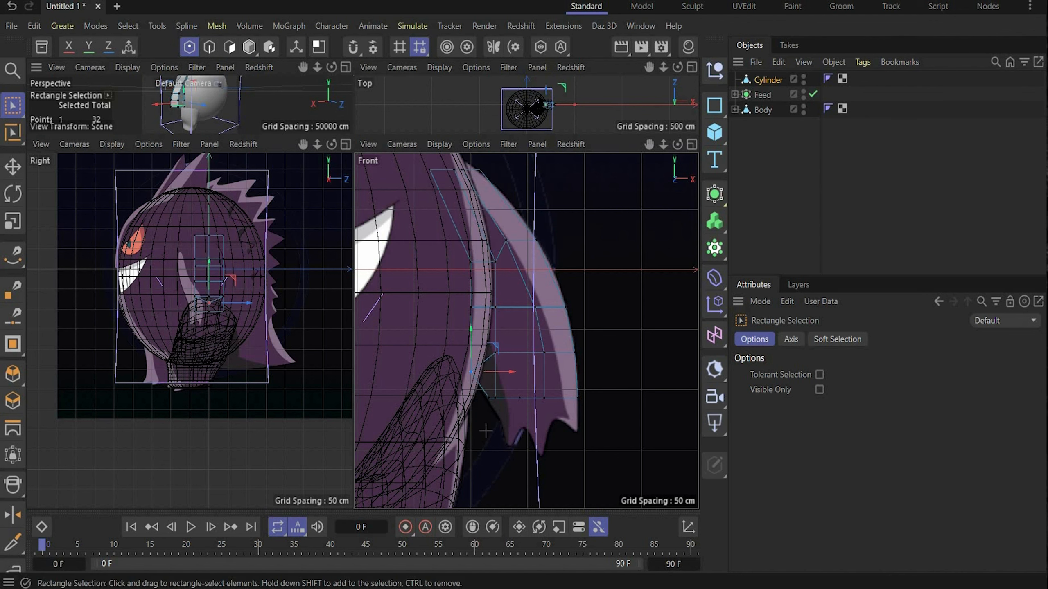
- Lower the arm's bottom row of points by about 25 cm, then fit its inner bottom and top points to the front reference
left_click_drag(601, 395, 488, 432)
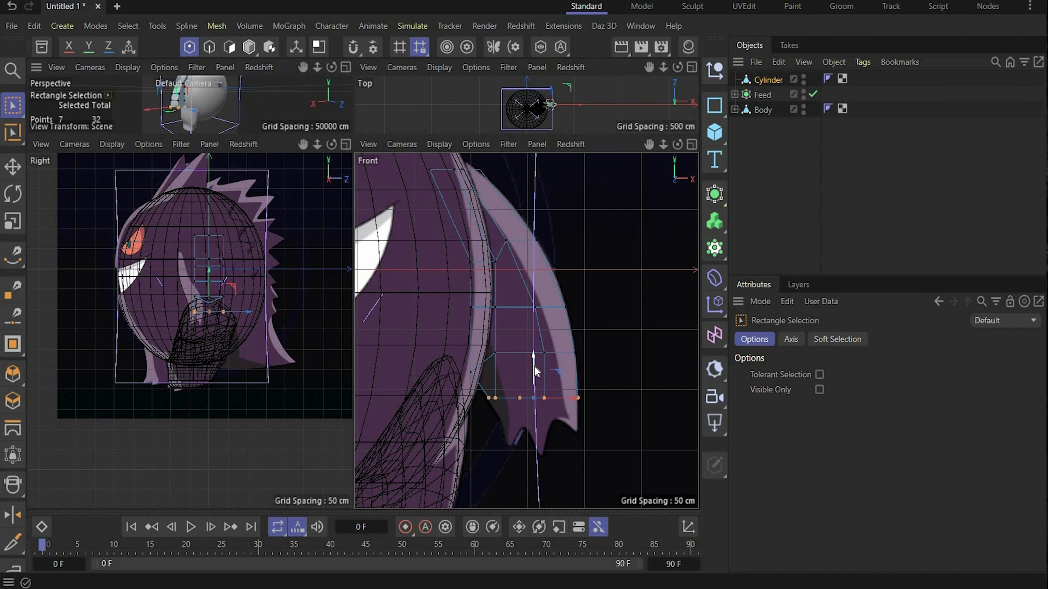
left_click_drag(534, 370, 534, 394)
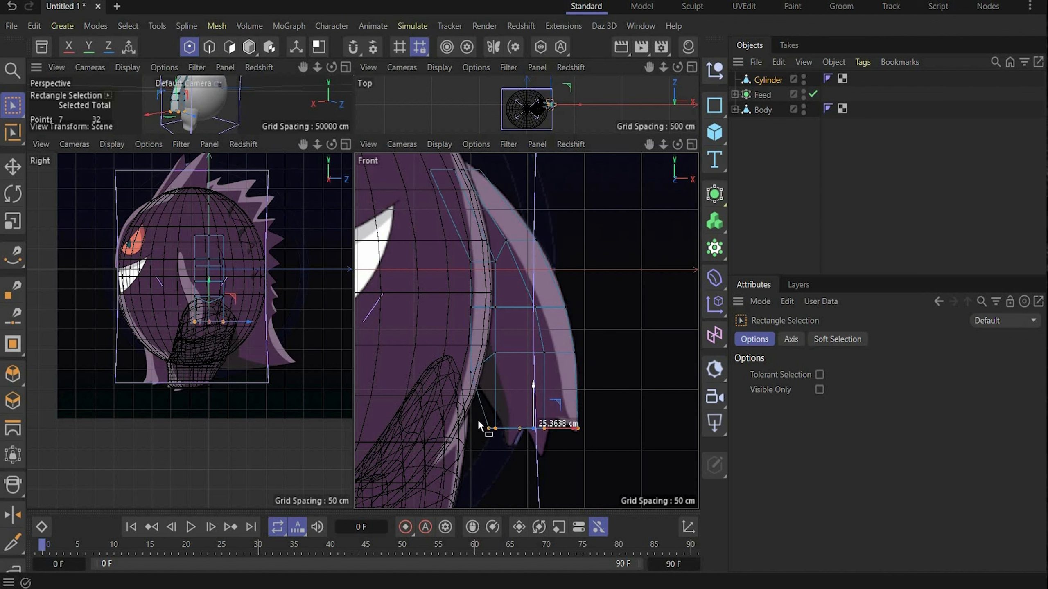
left_click_drag(477, 421, 505, 432)
left_click_drag(529, 427, 547, 453)
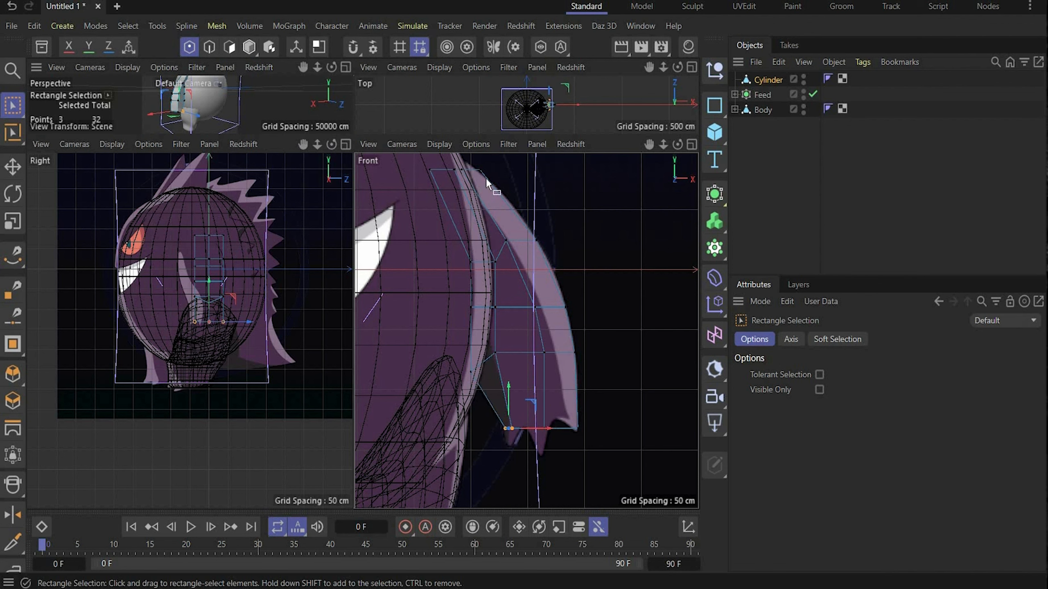
mouse_move(507, 173)
left_mouse_down()
mouse_move(472, 158)
mouse_move(493, 165)
left_mouse_up()
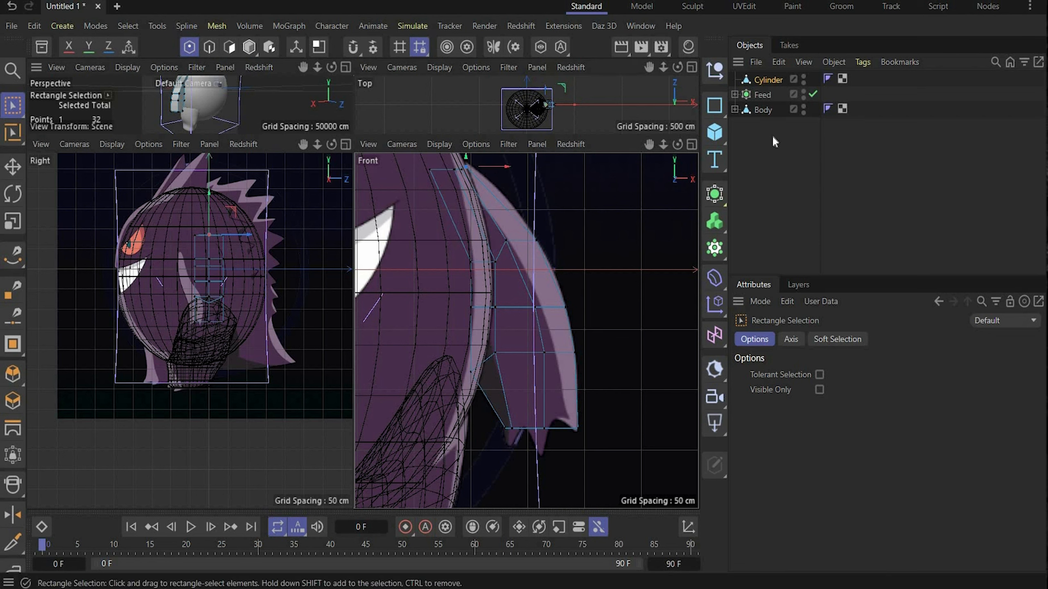
- Turn off the Feed subdivision and hide the Body object to uncover the side reference
left_click(812, 94)
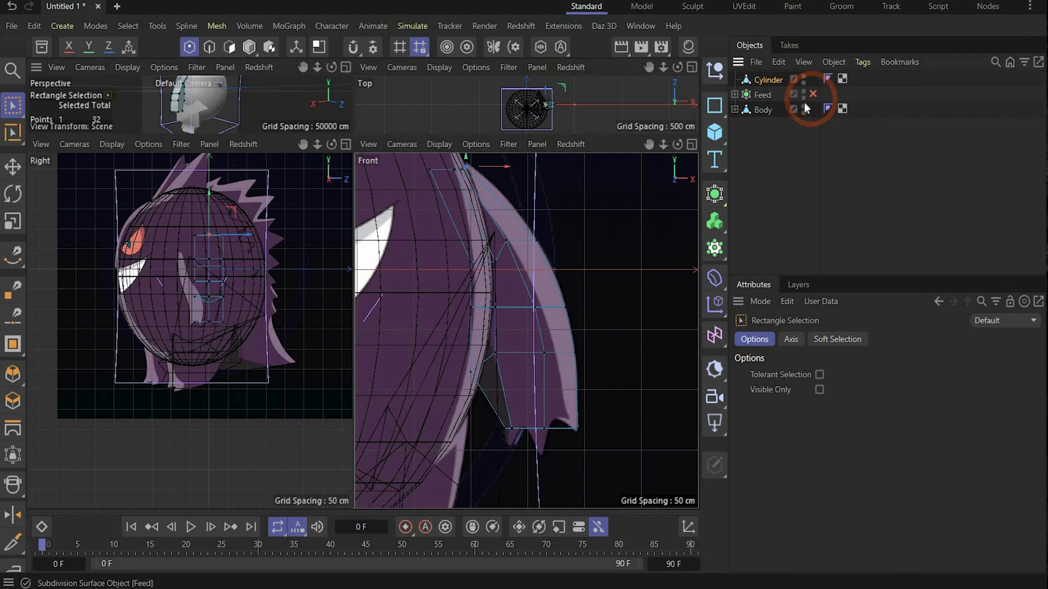
double_click(803, 106)
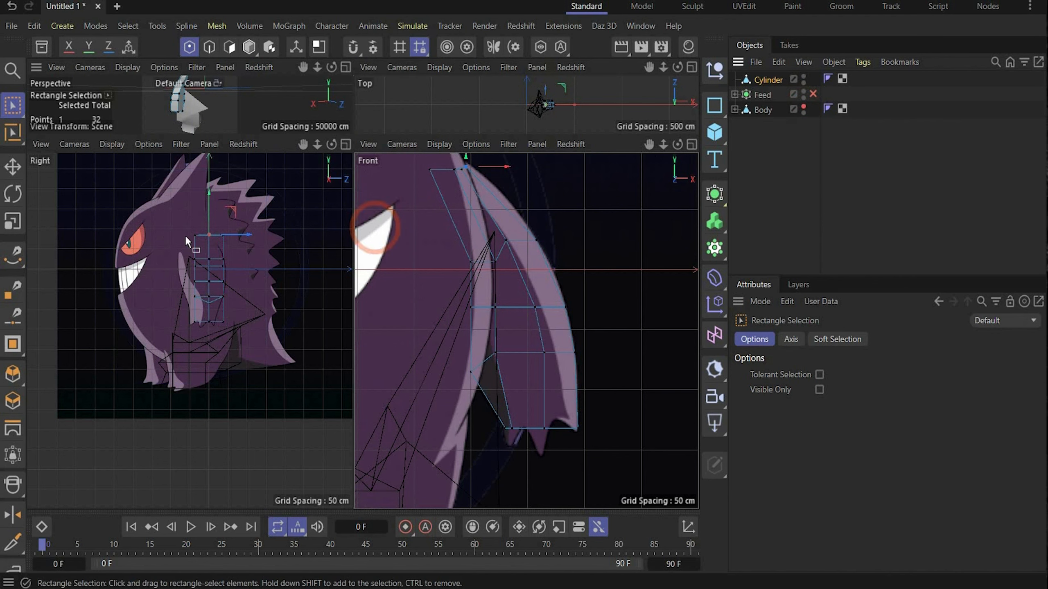
scroll(197, 236, "up", 3)
- Move the whole arm cylinder over the reference arm in the side view
left_click(768, 80)
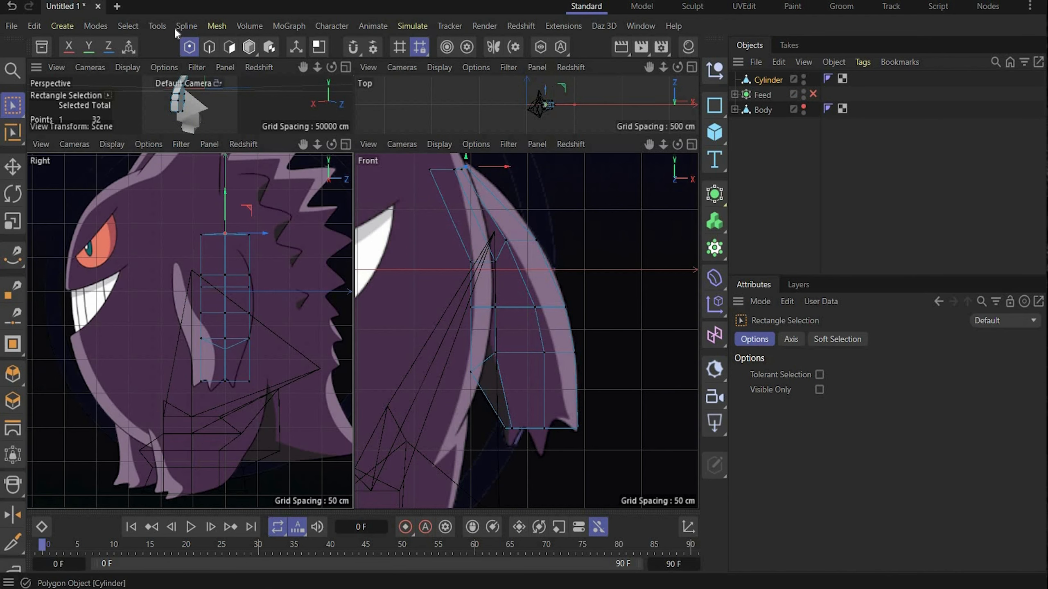
left_click(249, 46)
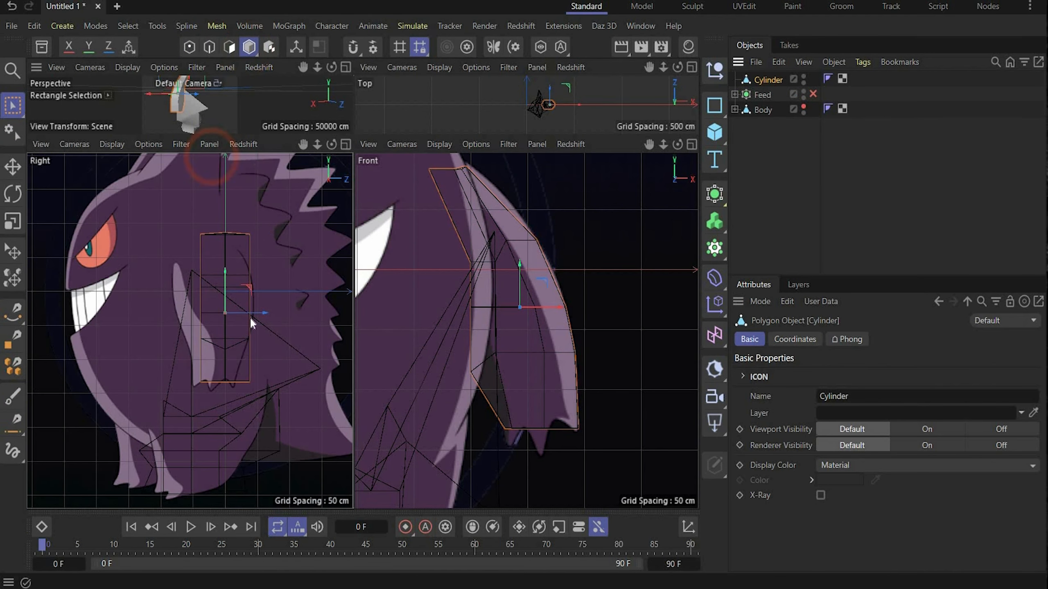
left_click_drag(250, 316, 244, 324)
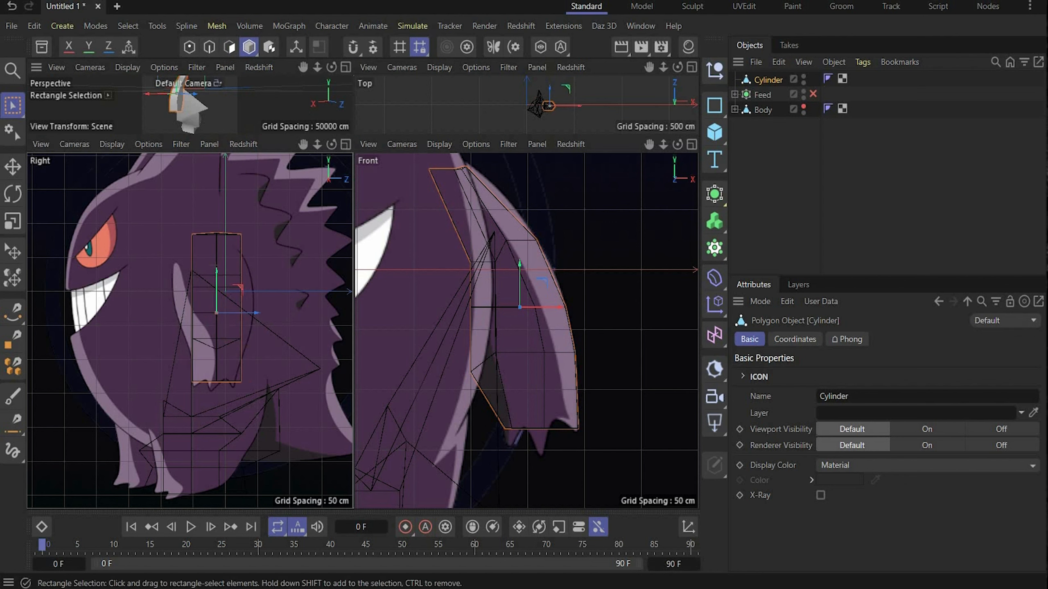
key("Return")
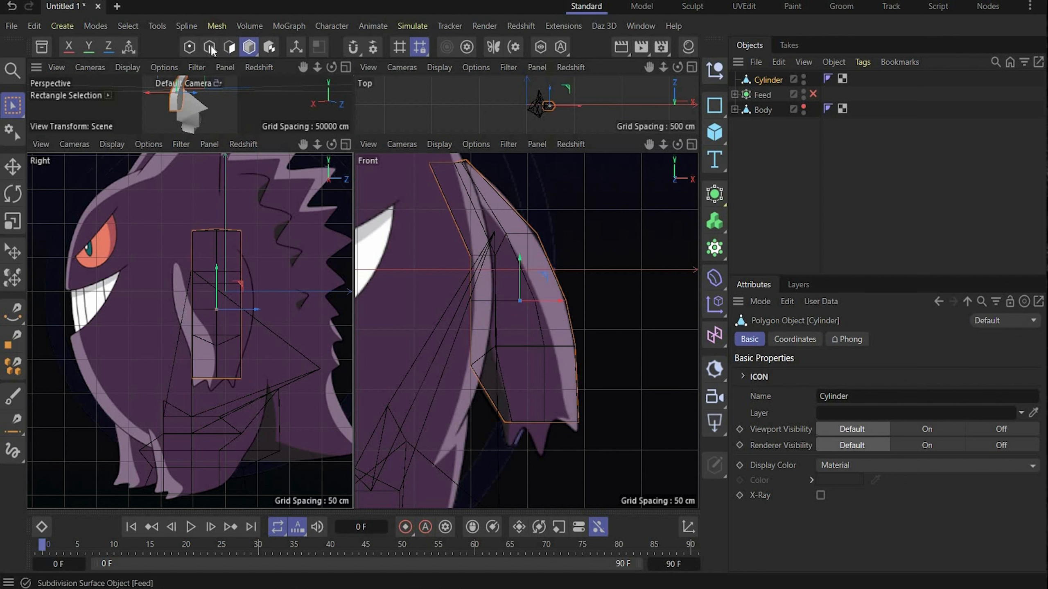
- Move the arm's front and back points in the side view to widen its middle along the reference arm's outline
scroll(212, 267, "up", 2)
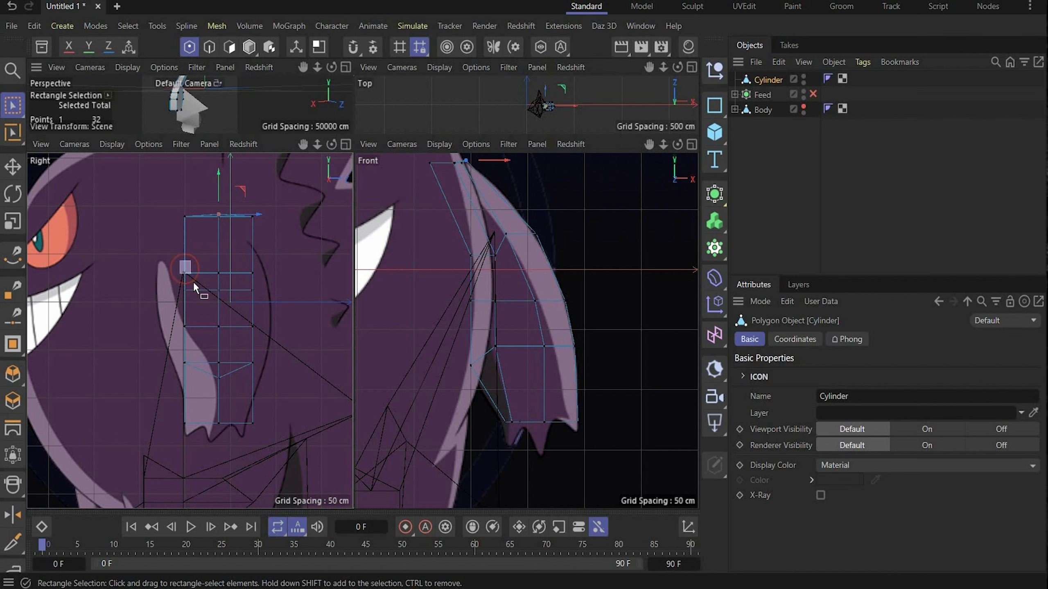
left_click_drag(185, 273, 196, 351)
left_click(185, 326)
left_click_drag(218, 363, 207, 365)
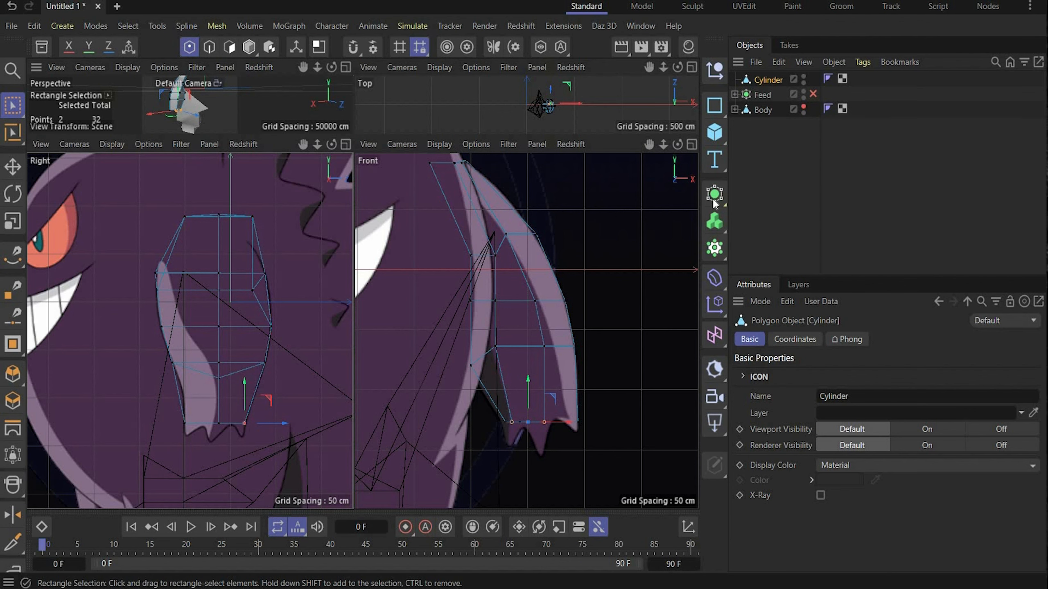
- Add a Subdivision Surface and make the arm cylinder its child
left_click(729, 193)
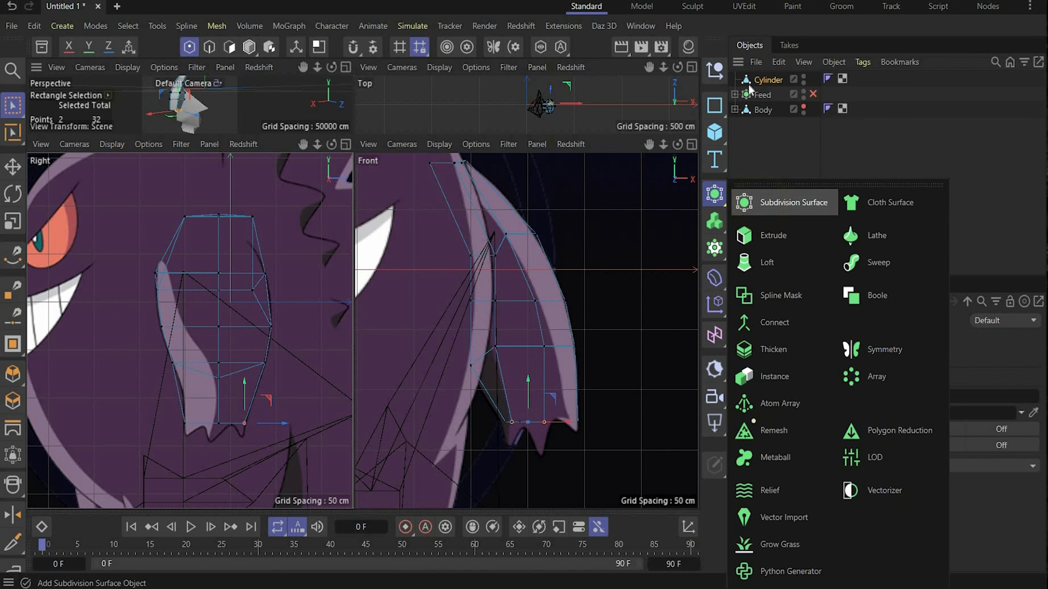
left_click(761, 201)
left_click_drag(763, 95, 770, 81)
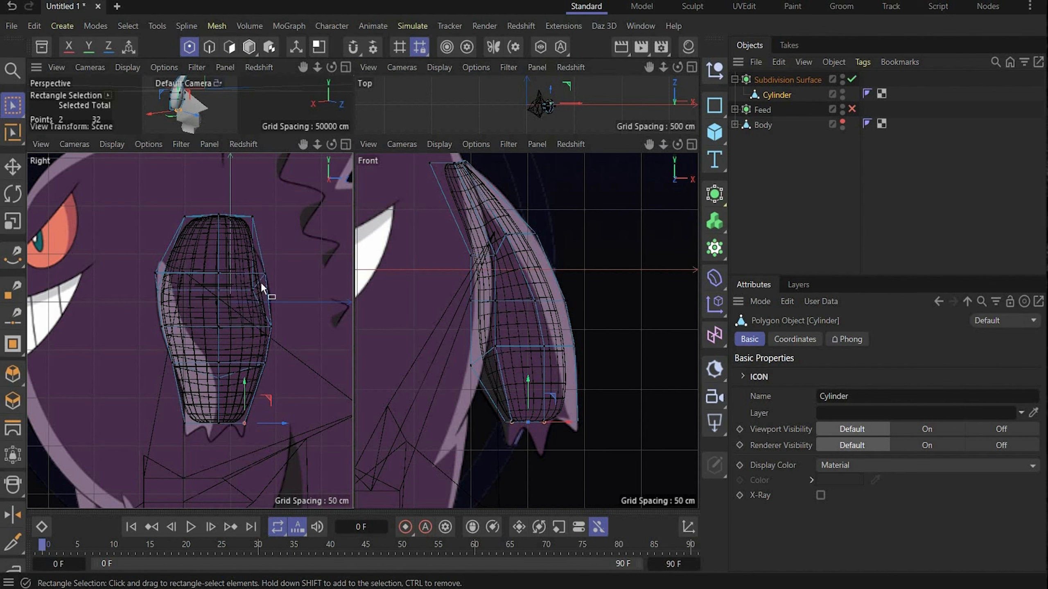
- Adjust the arm's cage points in the side and front views so the smoothed mesh fills the reference outline
left_click_drag(260, 282, 303, 273)
left_click_drag(165, 354, 196, 368)
left_click_drag(199, 368, 202, 368)
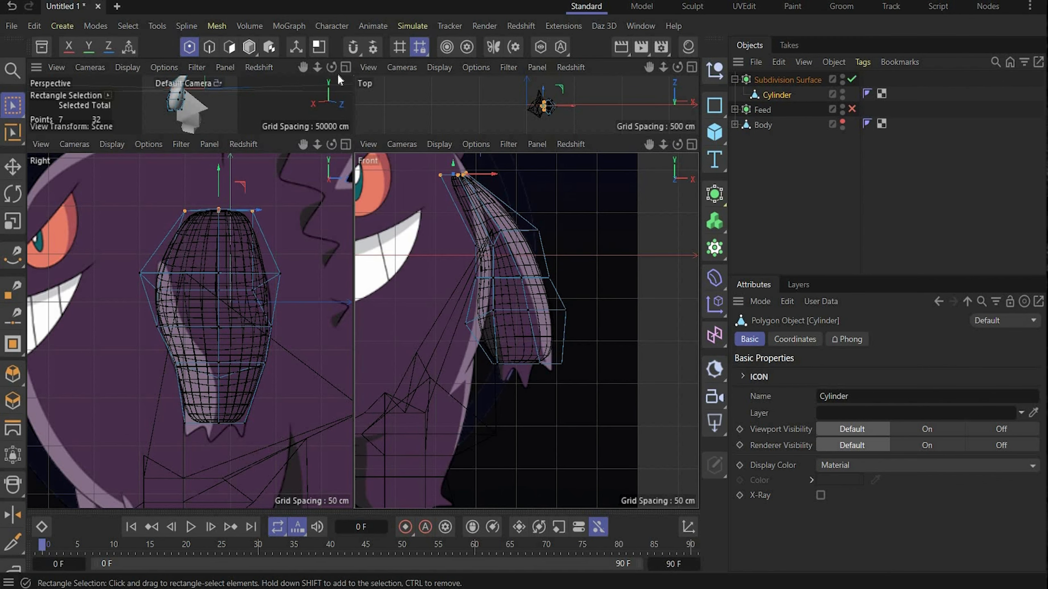
- Re-enable the Feed subdivision, show the Body object again and check the arm against it in the perspective view
middle_click(345, 93)
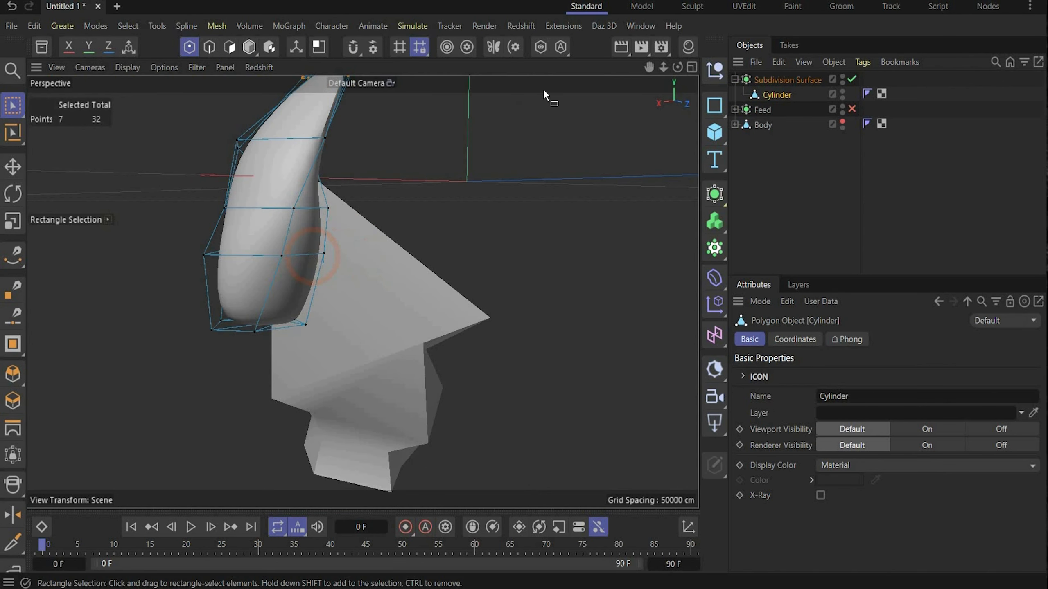
left_click_drag(678, 67, 615, 69)
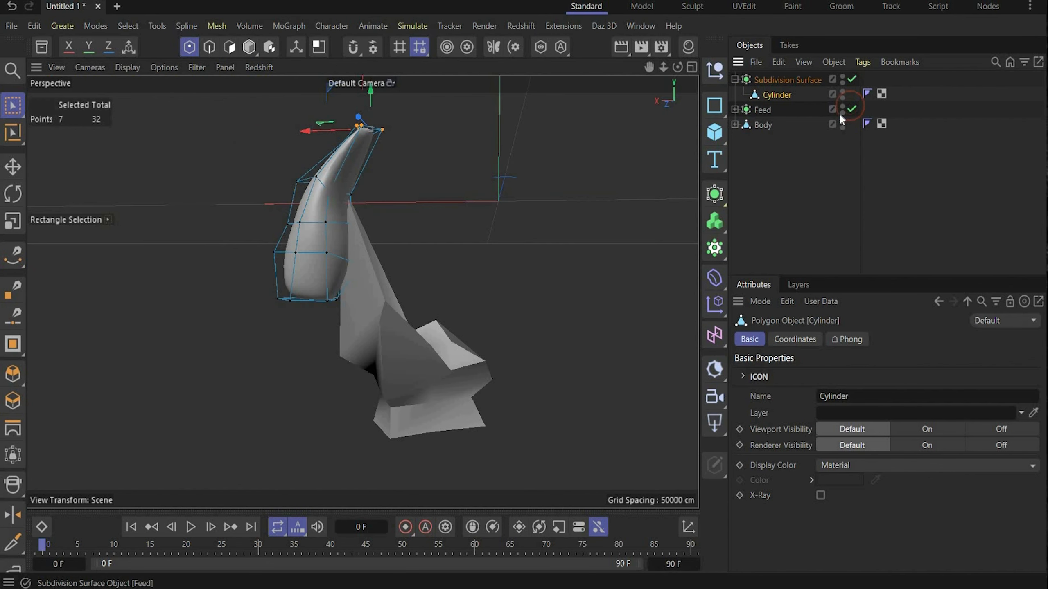
left_click(842, 120)
left_click(842, 120)
left_click_drag(617, 231, 368, 176, "alt")
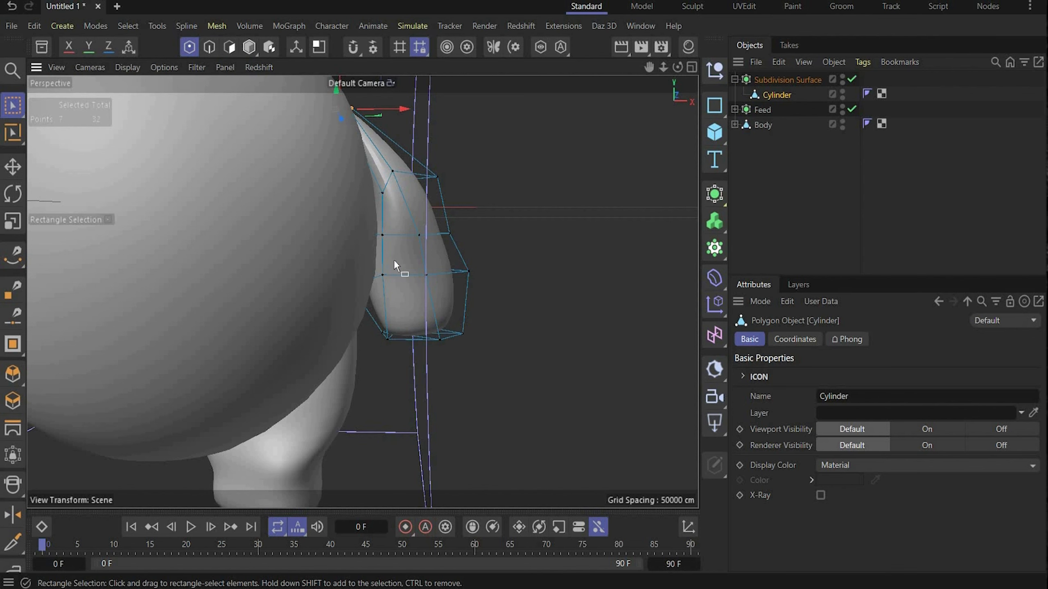
left_click_drag(678, 67, 594, 72)
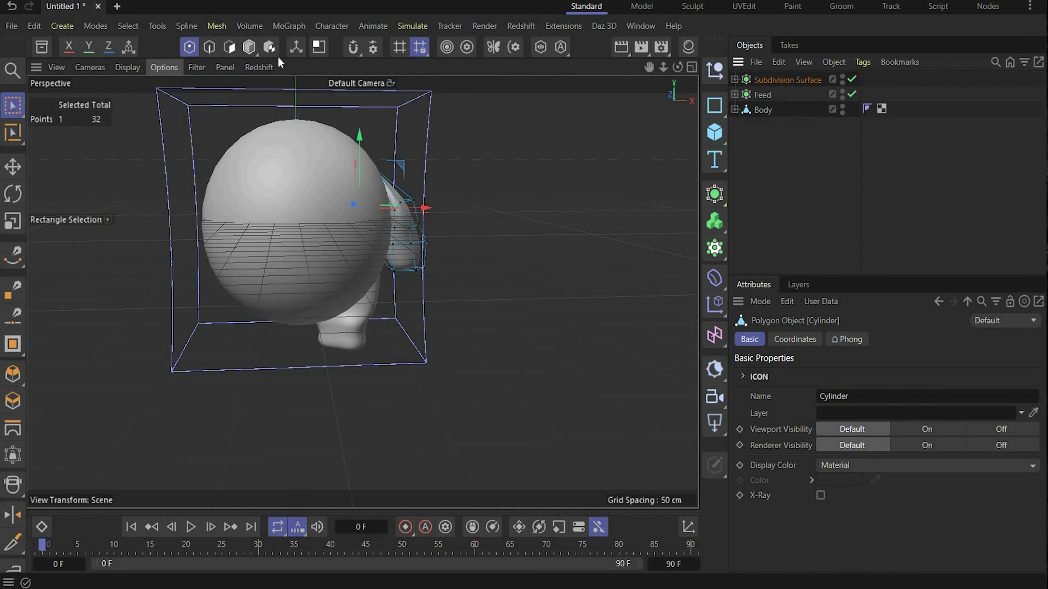
- Add a Symmetry generator and place Body, the arm's Subdivision Surface and Feed under it to mirror the limbs
left_click(250, 48)
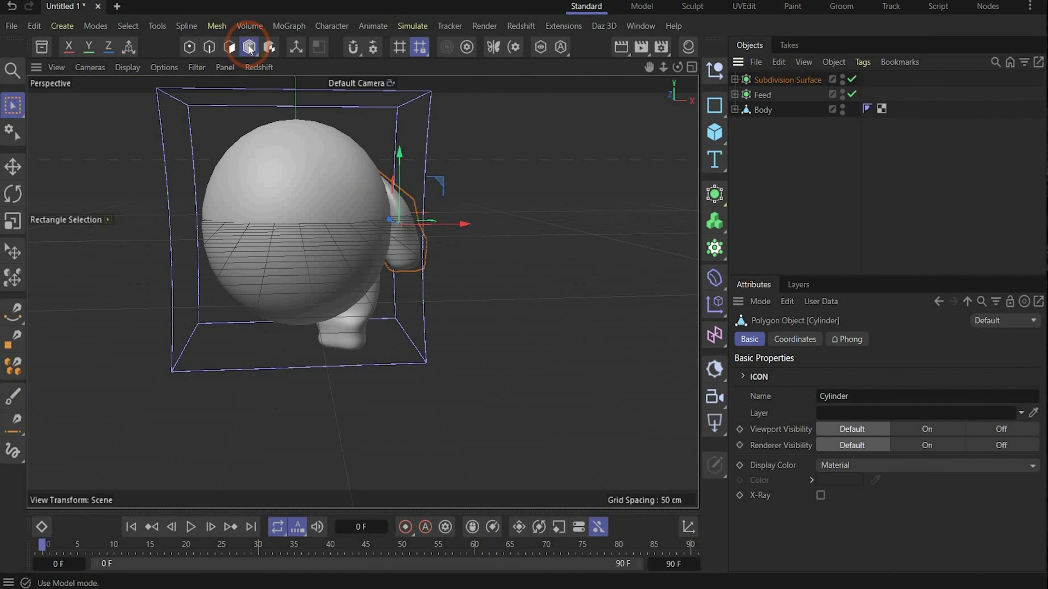
left_click(589, 218)
left_click(716, 202)
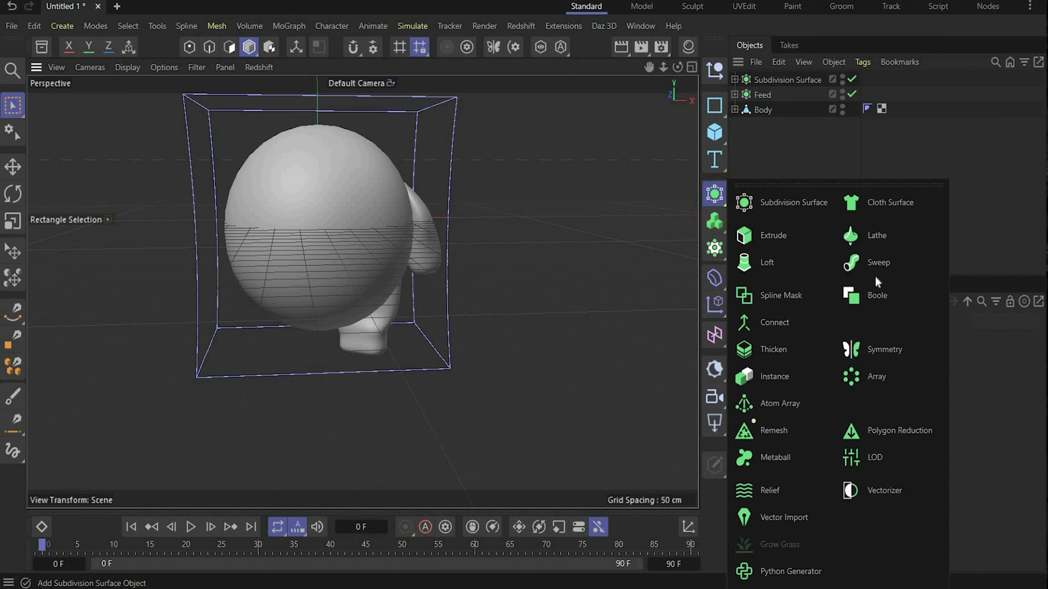
left_click(914, 350)
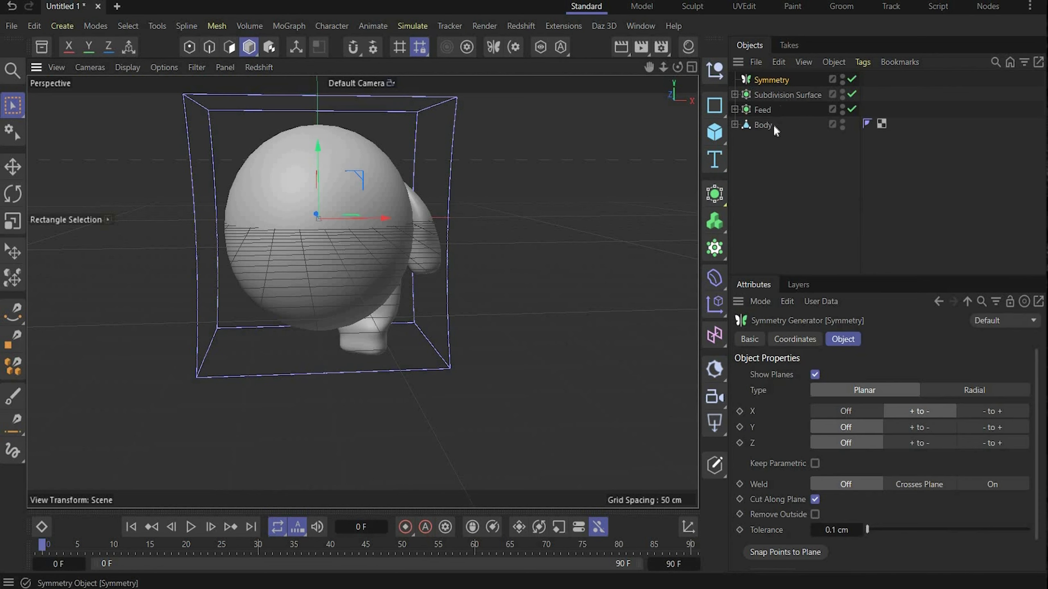
mouse_move(772, 125)
left_mouse_down()
mouse_move(782, 82)
mouse_move(770, 116)
left_mouse_up()
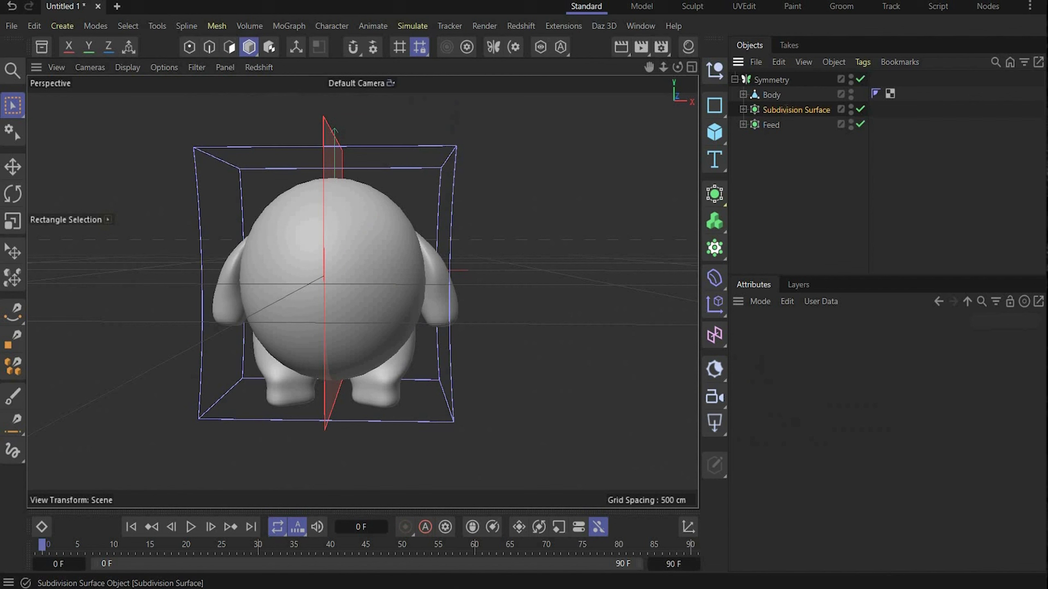
- Rename the arm's Subdivision Surface as Arm
double_click(786, 110)
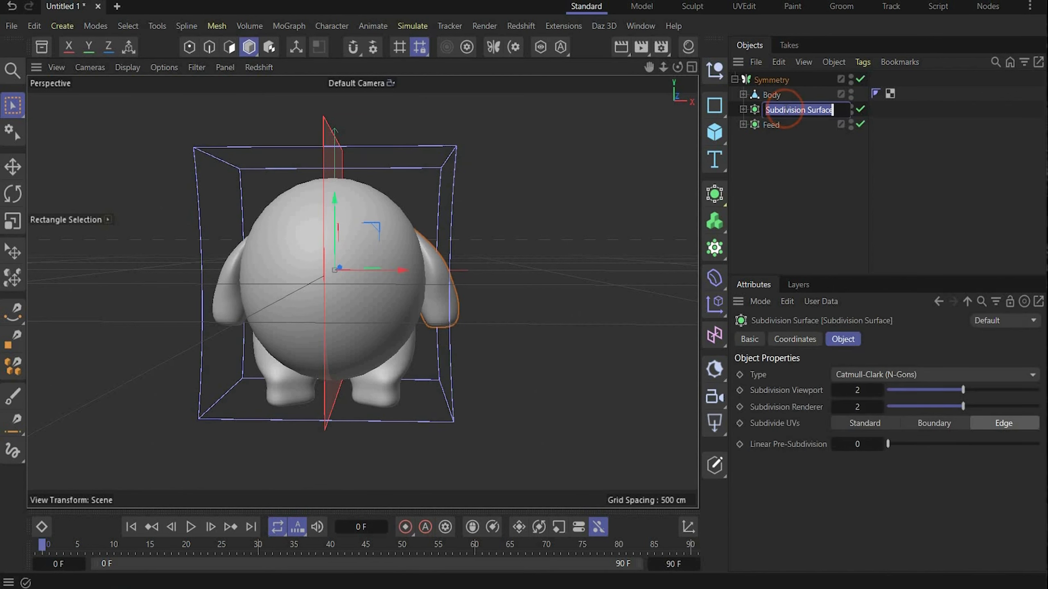
type("Arm")
key("Return")
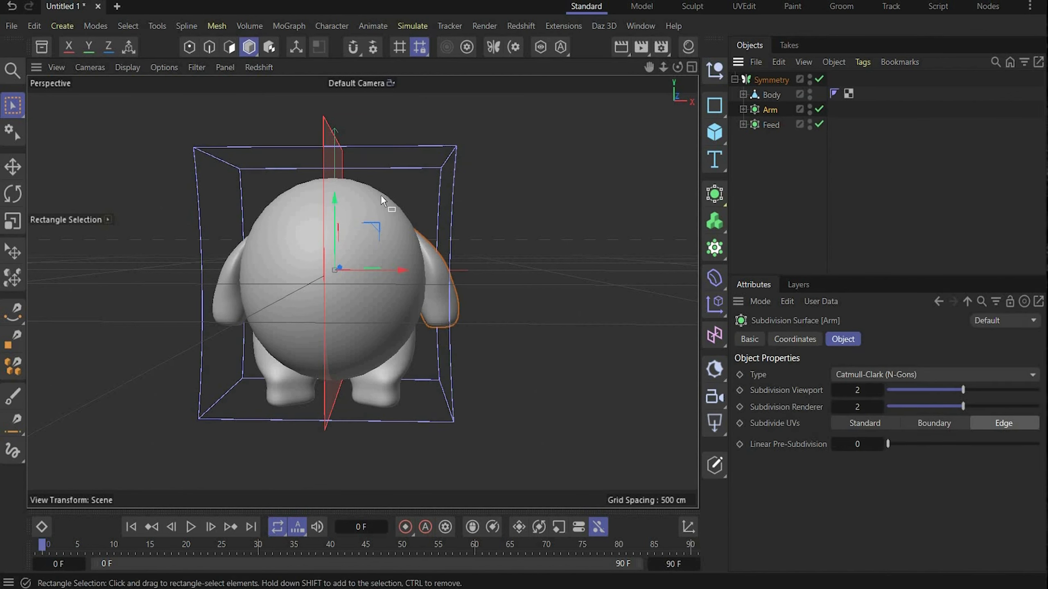
- Add a Cone in the front view and move it over the ear on the positive X side of the reference
left_click(691, 66)
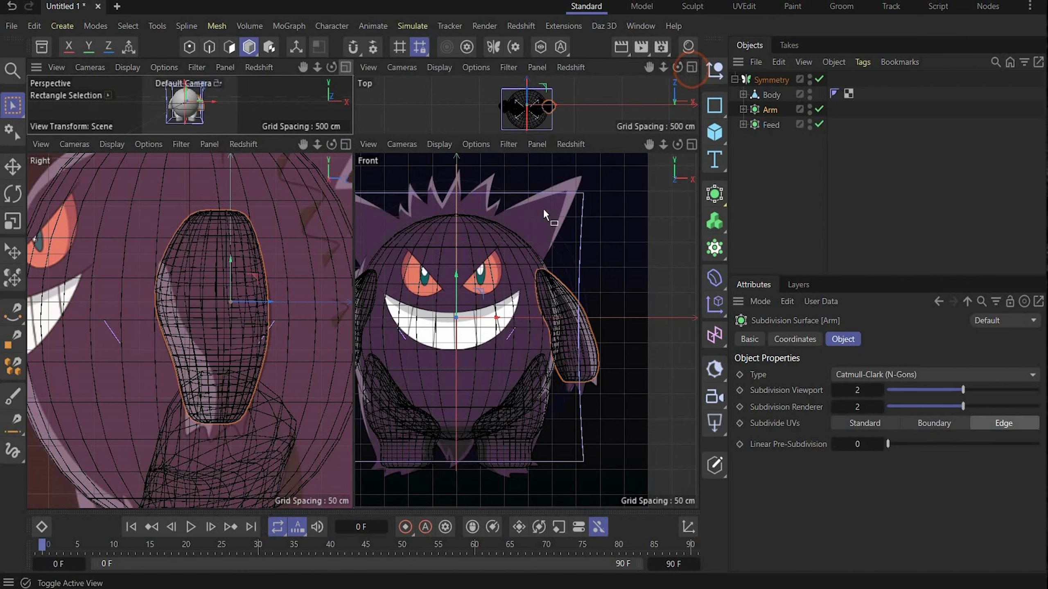
middle_click(523, 211)
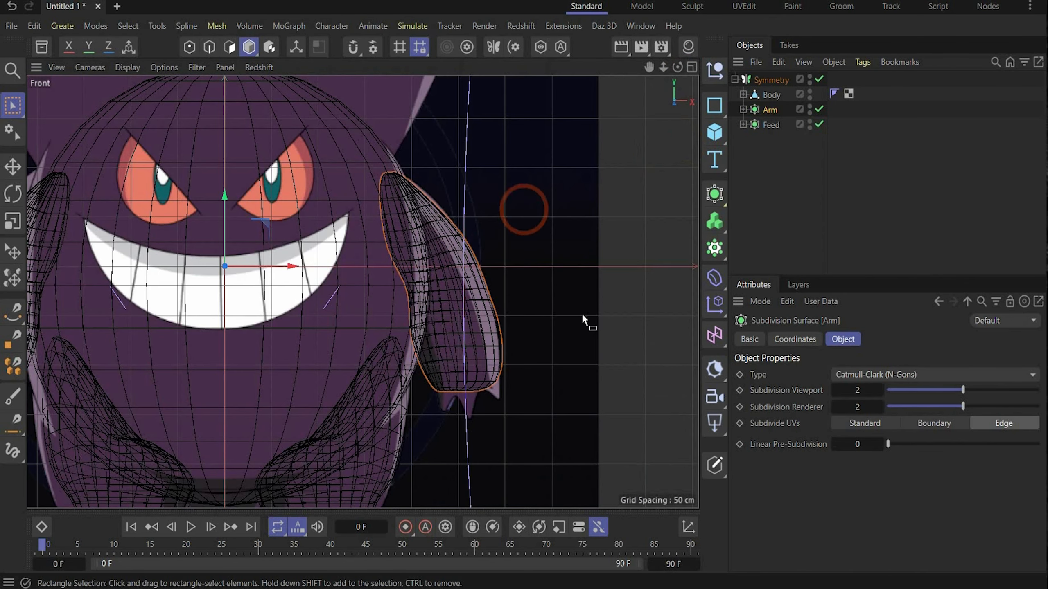
scroll(548, 304, "down", 4)
scroll(401, 172, "up", 2)
left_click(723, 145)
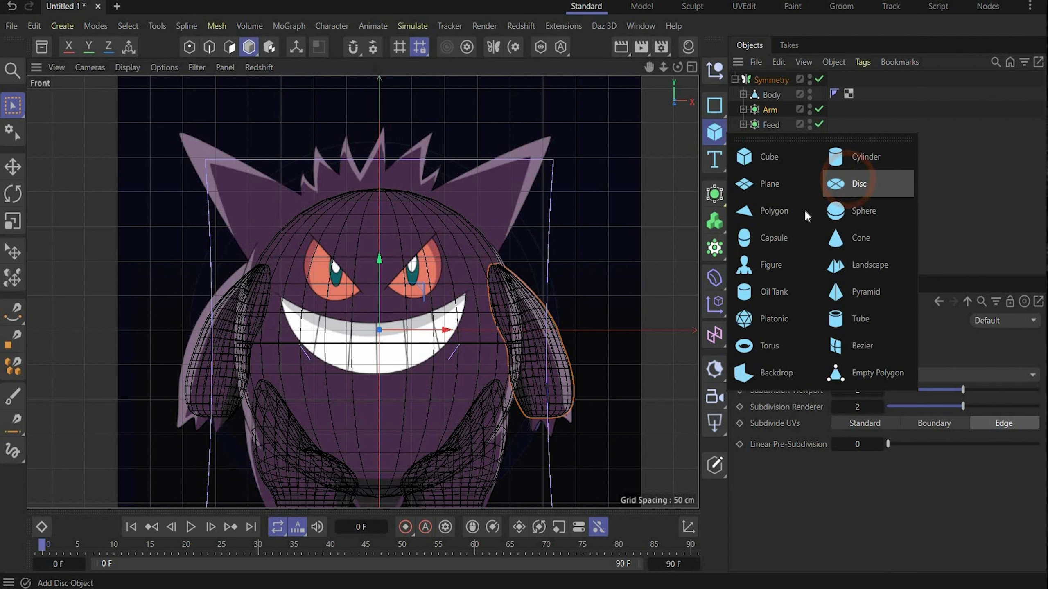
left_click(841, 238)
left_click_drag(380, 261, 386, 108)
left_click_drag(446, 174, 557, 160)
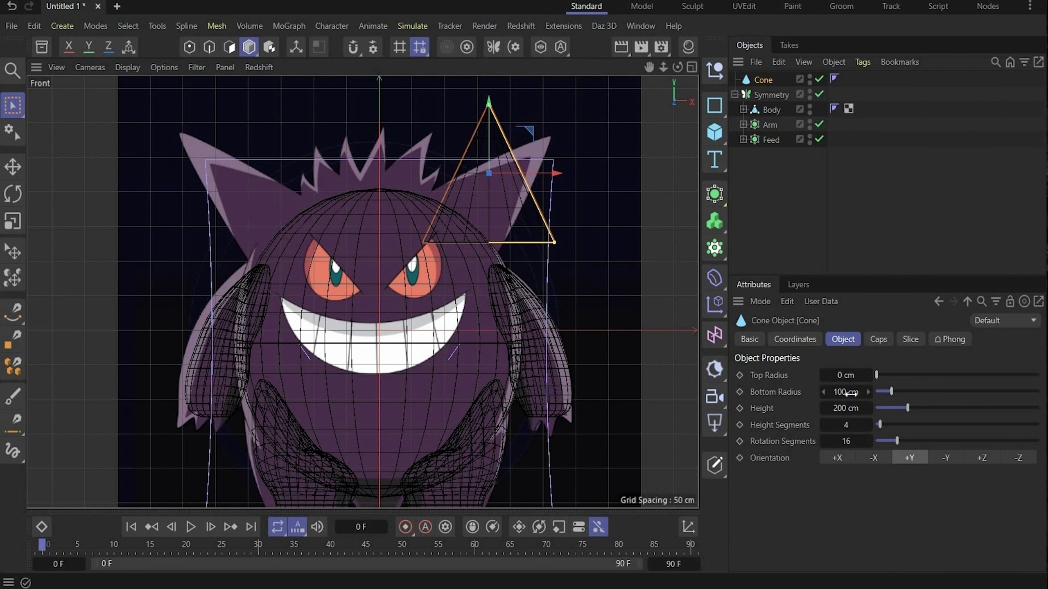
- Set the cone's bottom radius to 66 cm and its height to 207 cm
left_click(845, 392)
type("66")
key("Return")
left_click(844, 407)
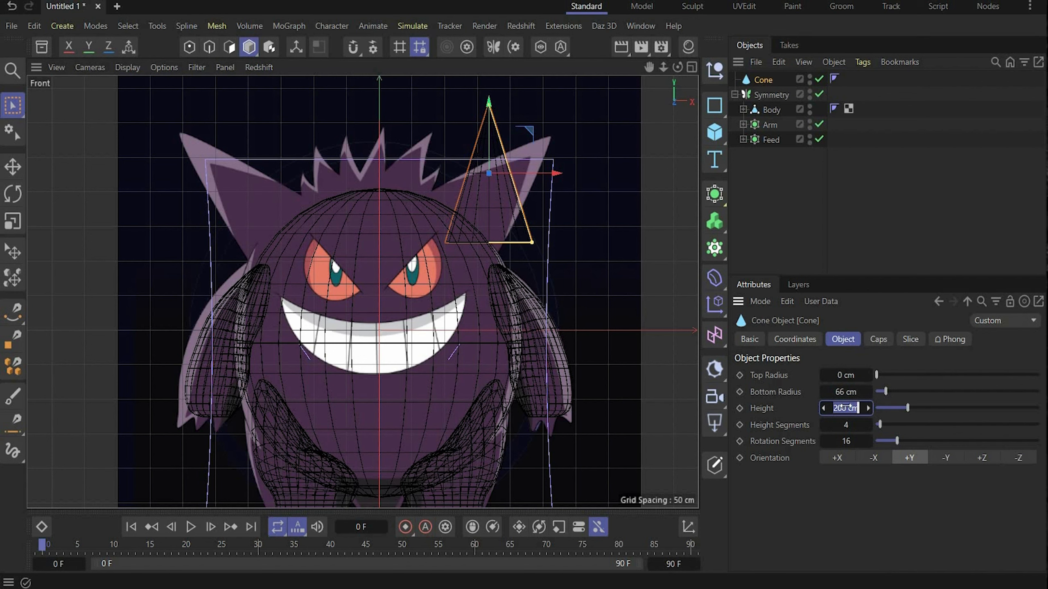
type("207")
key("Return")
- Rotate the cone about 48° in the front view and place it so its tip meets the reference ear's tip
left_click(13, 195)
left_click(547, 164)
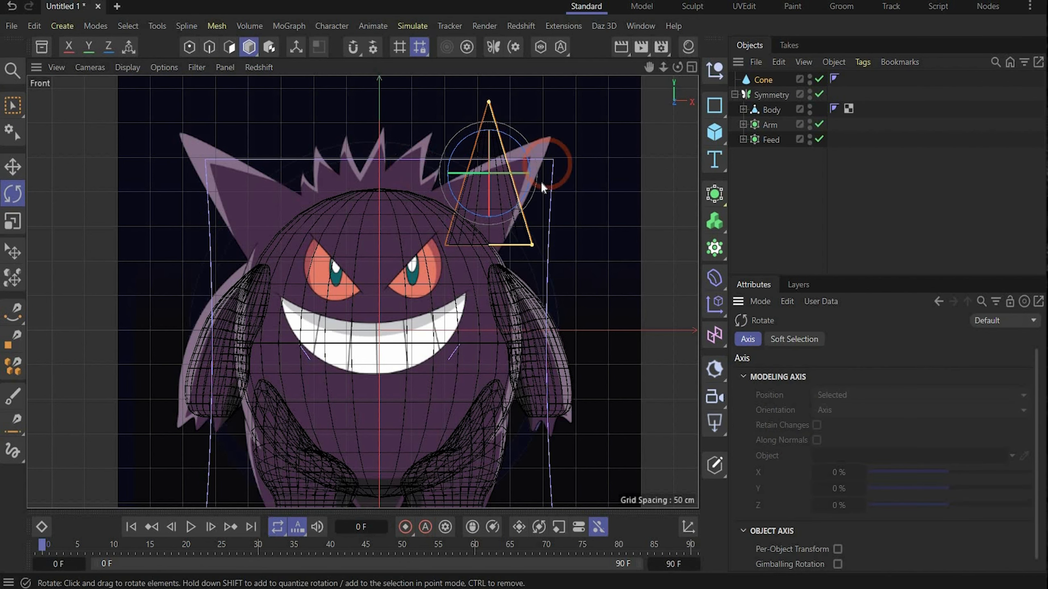
left_click_drag(528, 182, 483, 194)
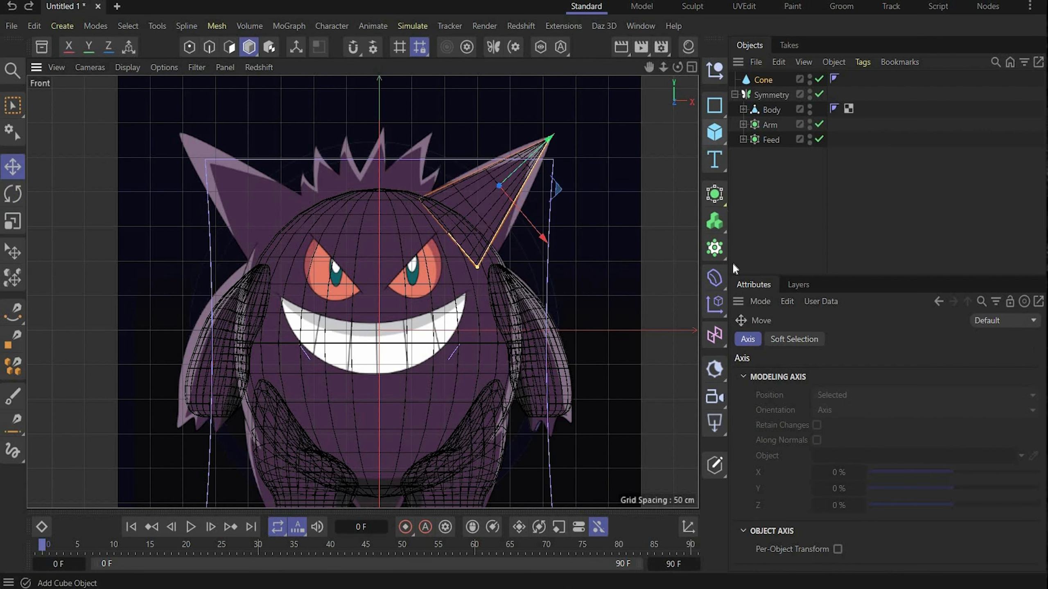
- Add a Bulge deformer under the ear cone, fit it to the parent and set its strength to 21%
left_click(720, 276)
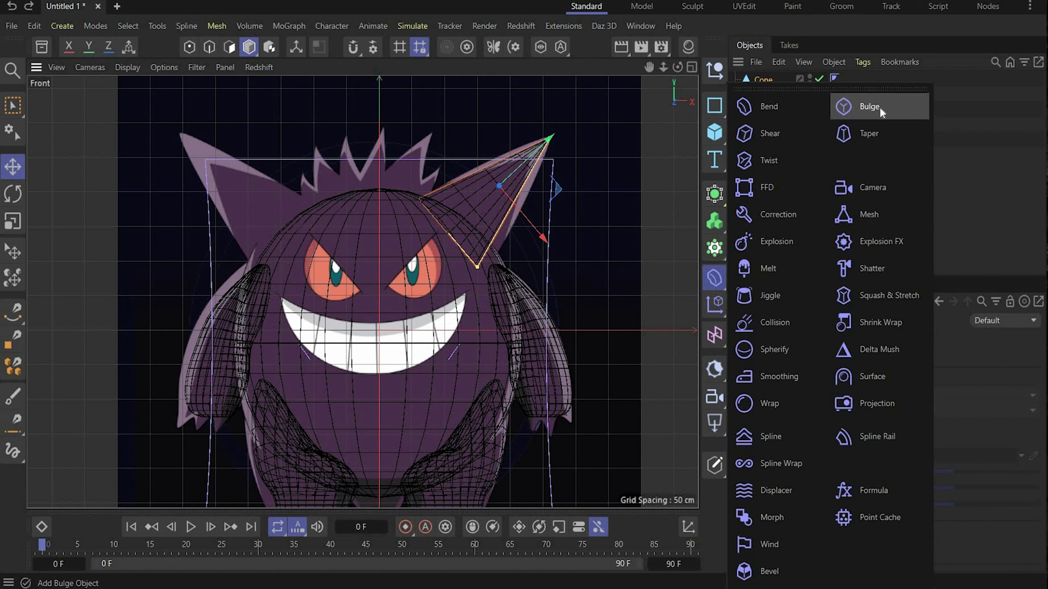
left_click(869, 107)
left_click_drag(766, 80, 766, 95)
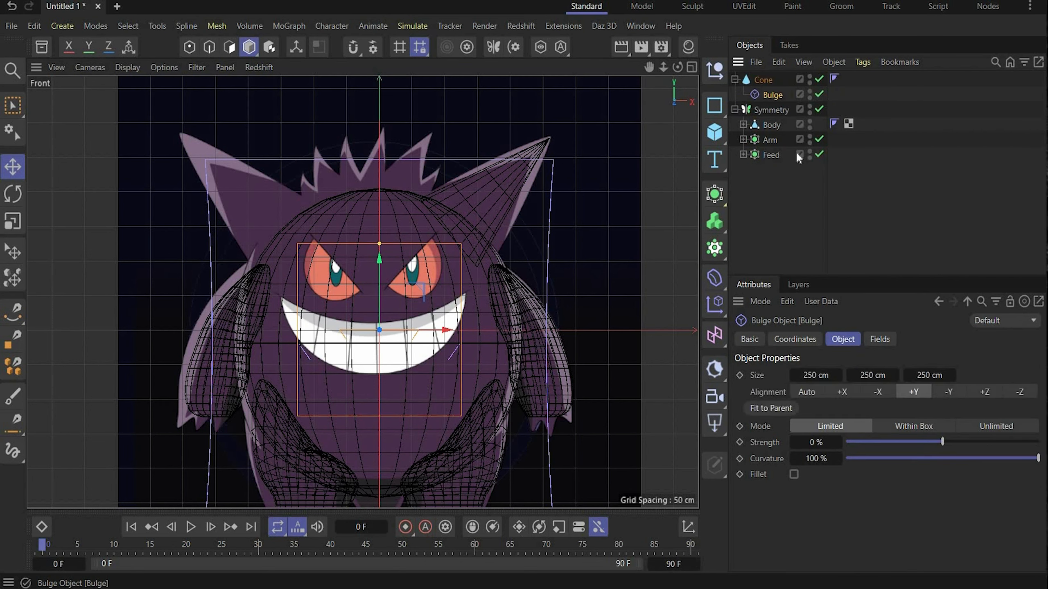
left_click(765, 408)
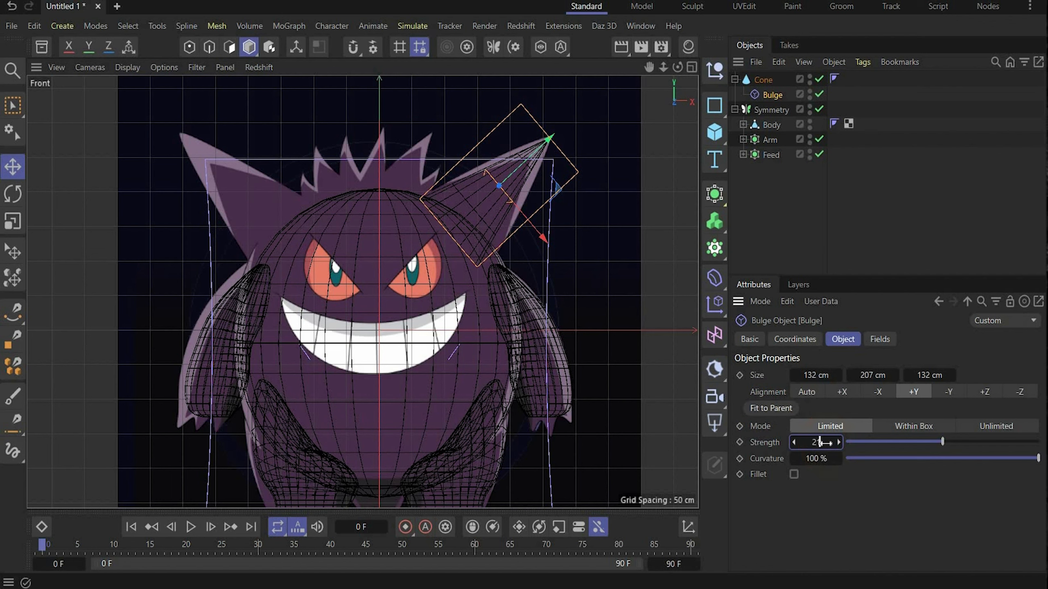
left_click_drag(820, 443, 825, 442)
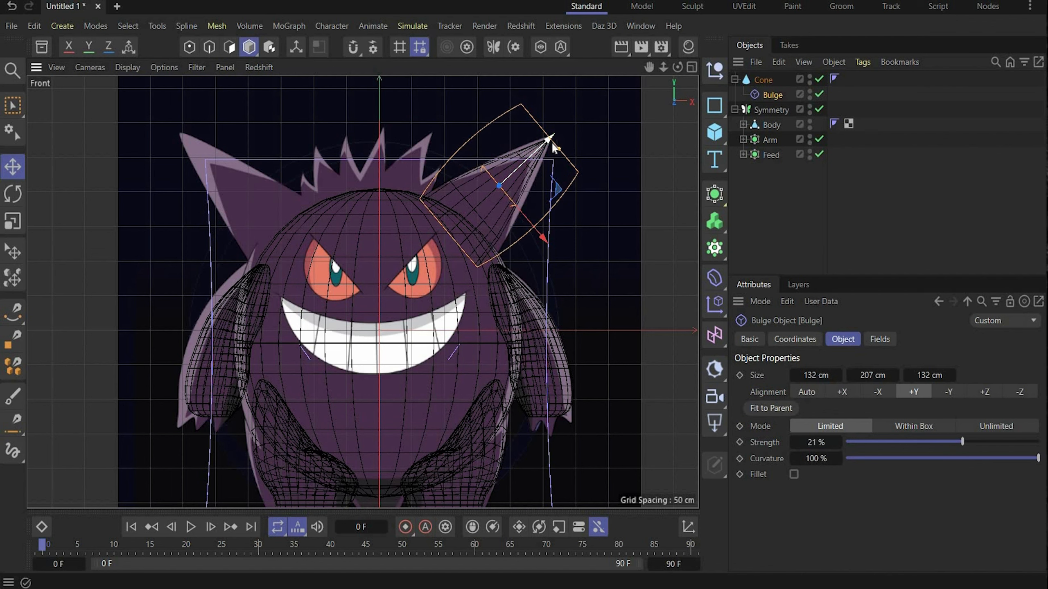
- Nudge the ear cone into line with the front reference and set its Z scale to 0.75
left_click(543, 236)
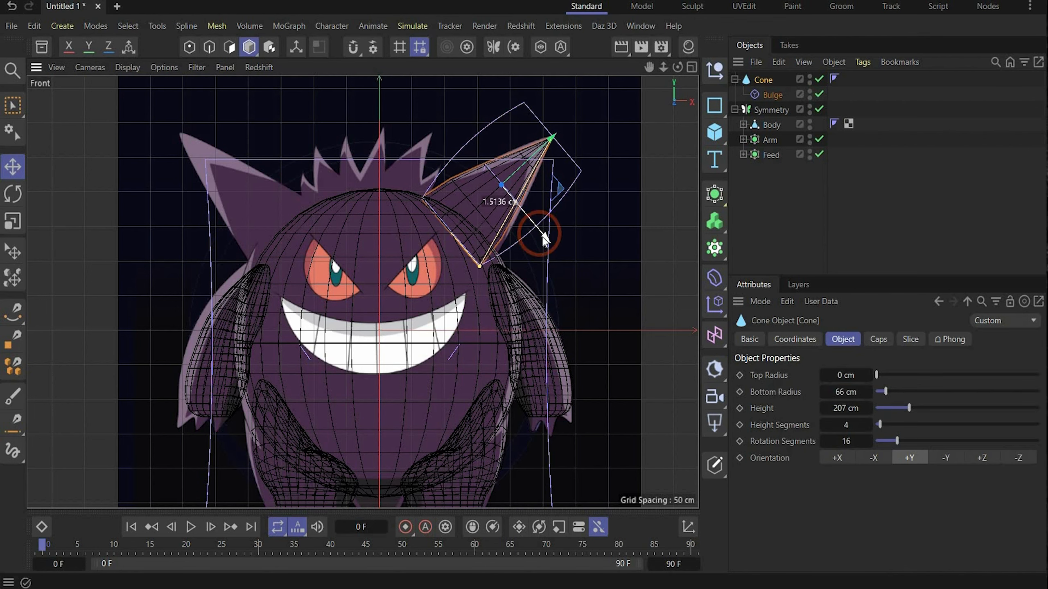
left_click_drag(544, 238, 539, 234)
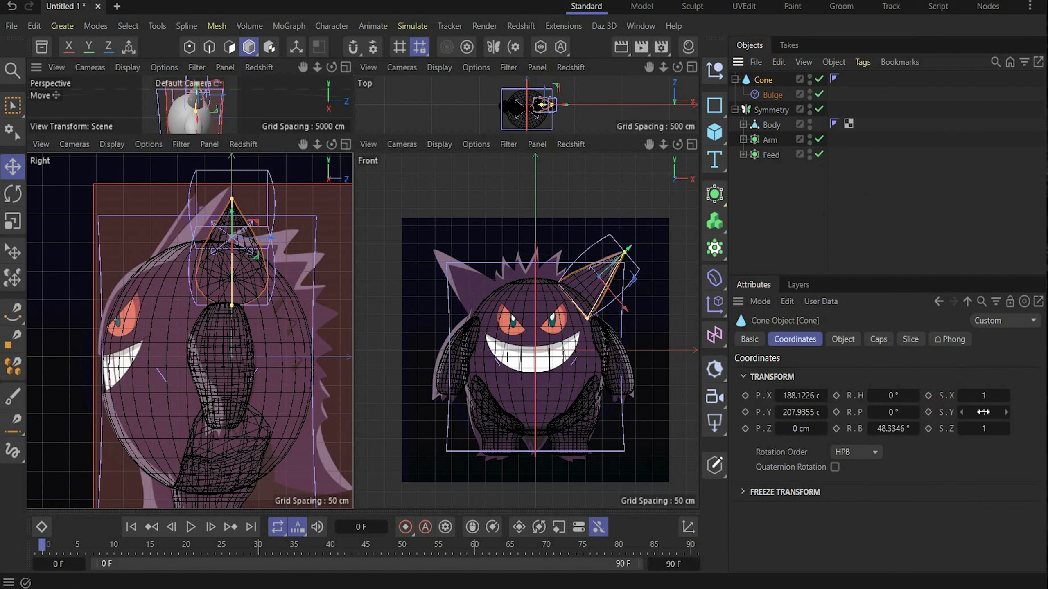
left_click_drag(982, 412, 977, 429)
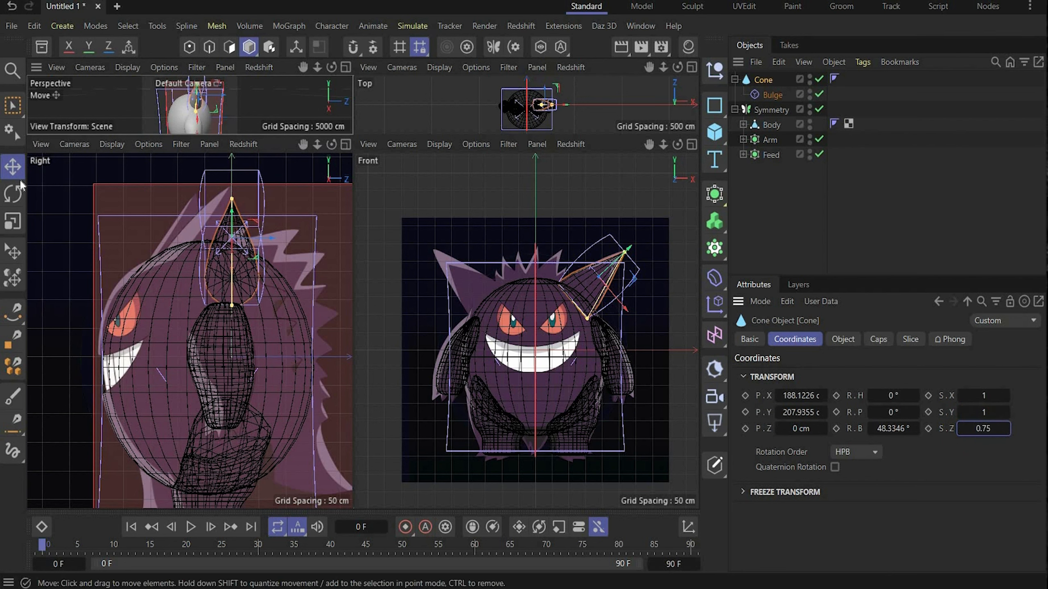
- Tilt and reposition the ear cone to follow the side and front references, with a heading of about 17° and pitch of about -8°
left_click_drag(233, 241, 212, 252)
key("r")
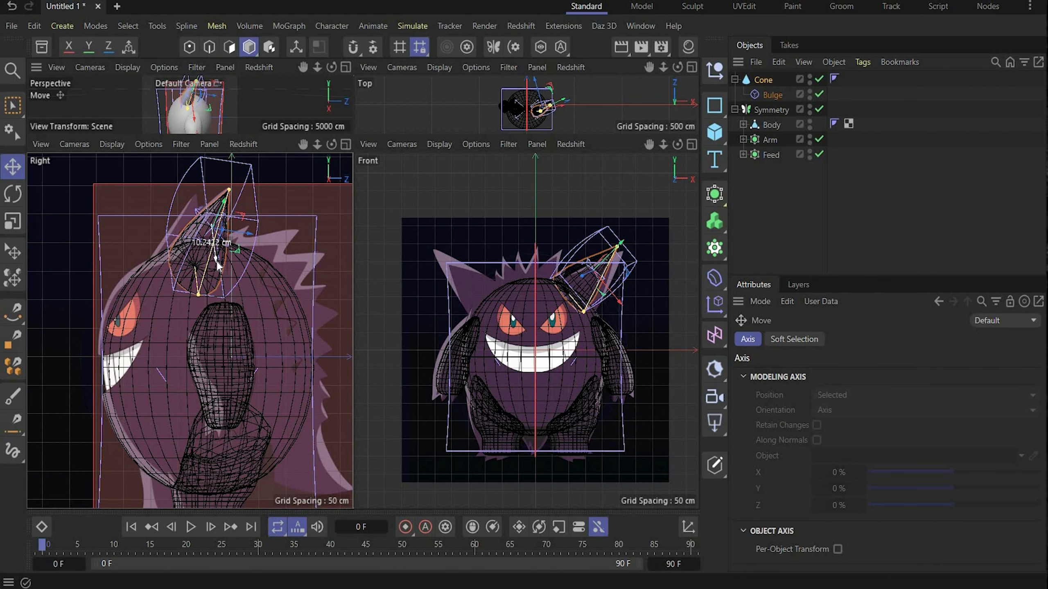
left_click_drag(626, 307, 620, 307)
key("F1")
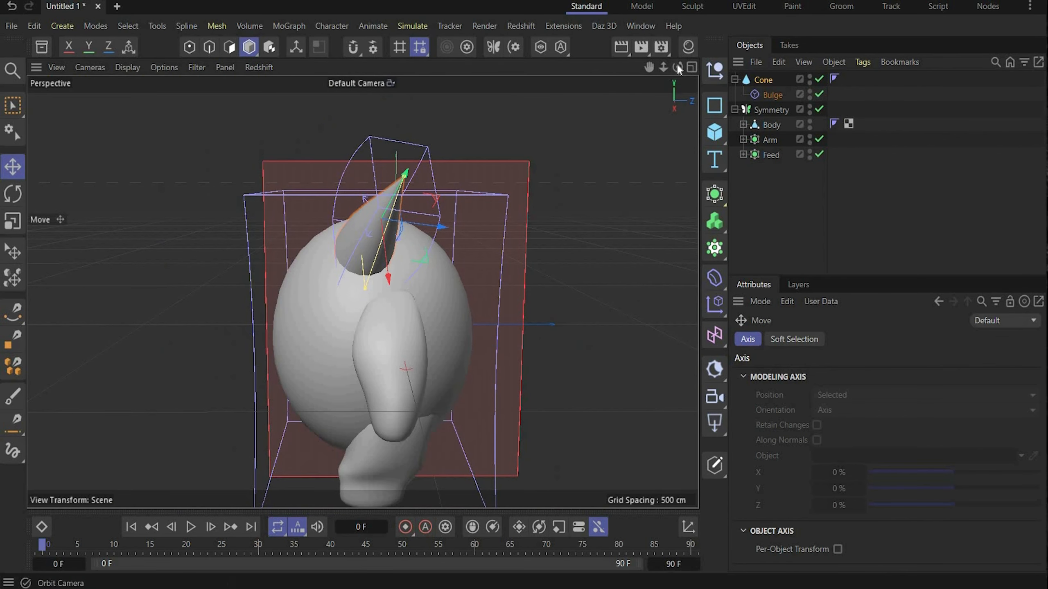
left_click_drag(427, 356, 450, 228, "alt")
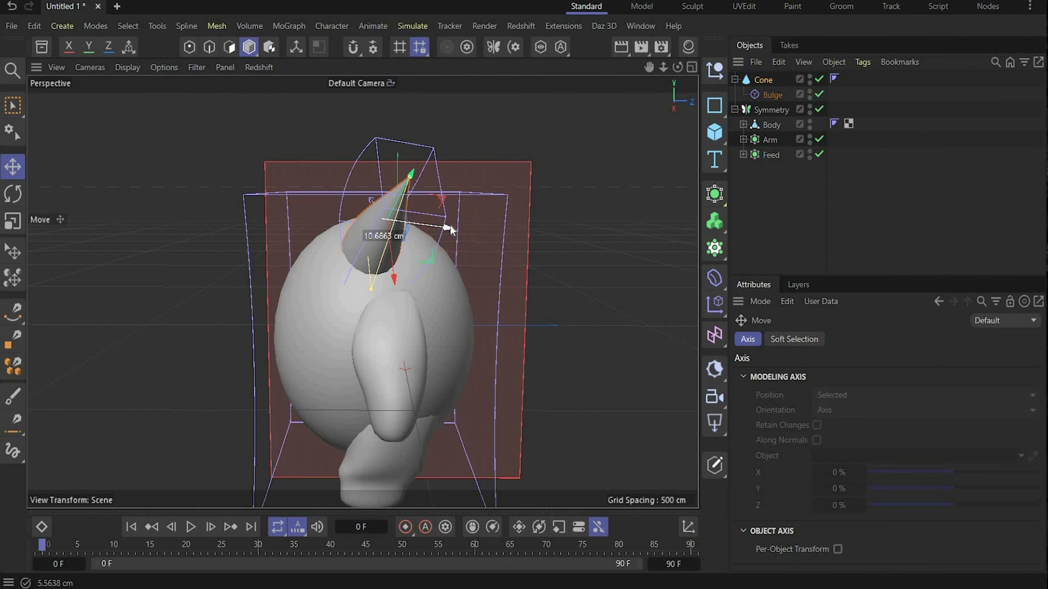
- Place the ear cone under Symmetry to mirror it and shift it about 7 cm along its axis into the head
scroll(462, 273, "down", 2)
left_click_drag(755, 80, 766, 130)
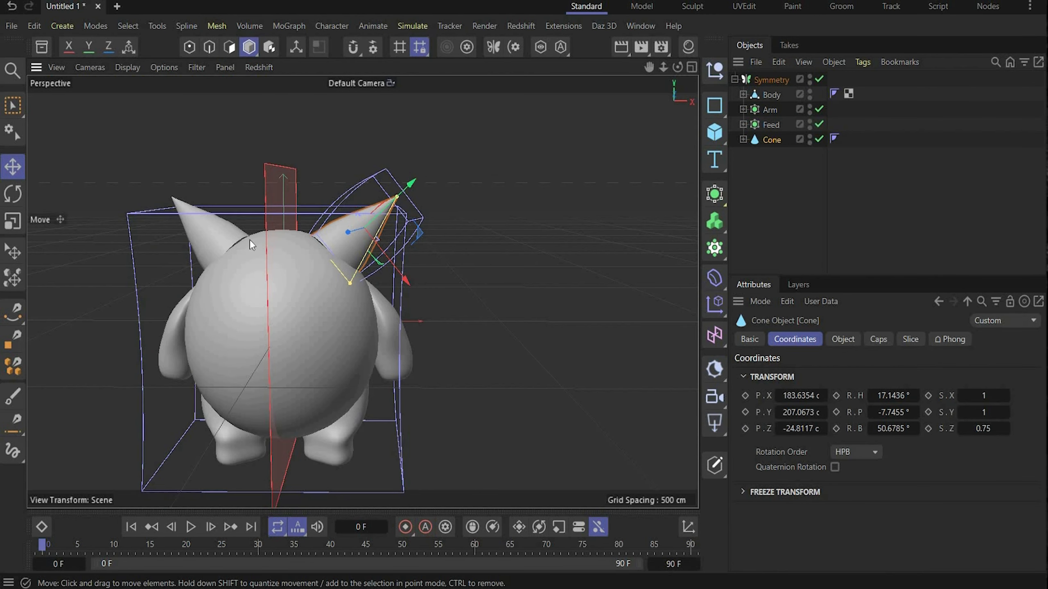
left_click_drag(410, 185, 412, 186)
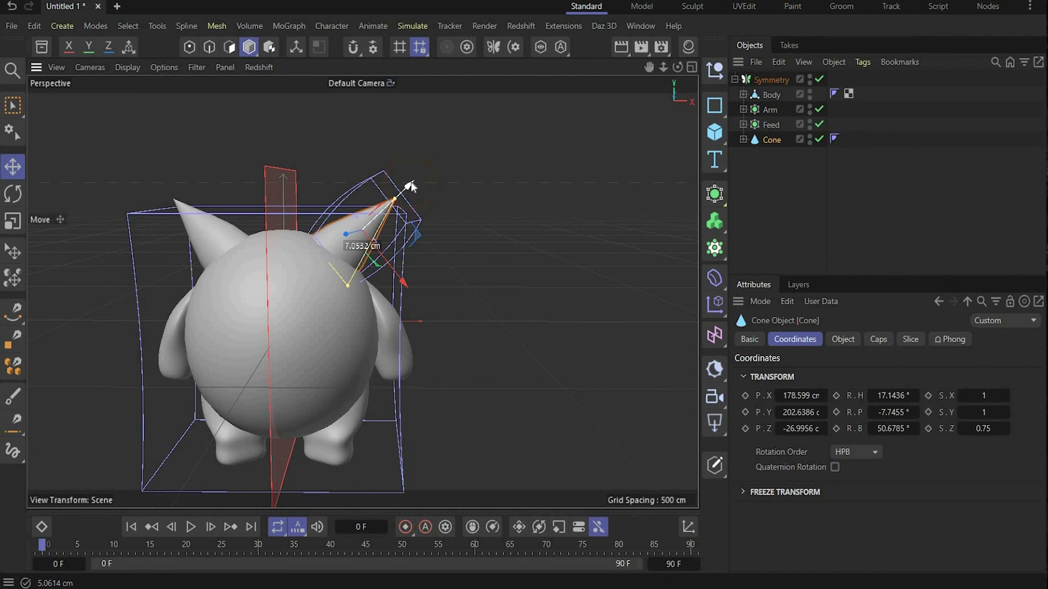
- Check the mirrored ears against the front reference and duplicate the ear cone outside the Symmetry generator
left_click(691, 67)
scroll(634, 276, "up", 4)
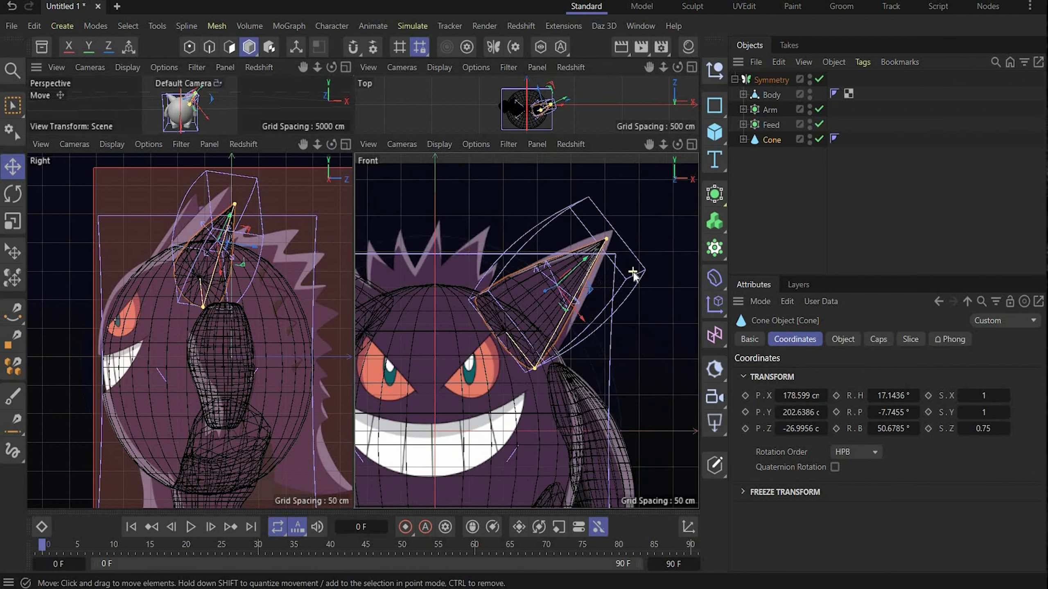
scroll(634, 275, "down", 3)
scroll(633, 276, "up", 1)
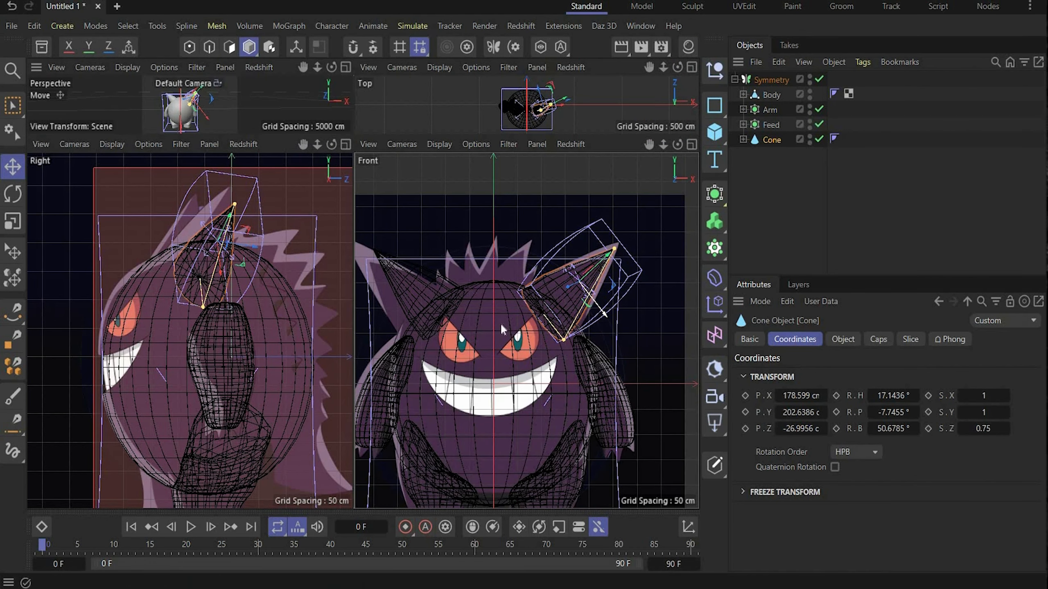
left_click(692, 144)
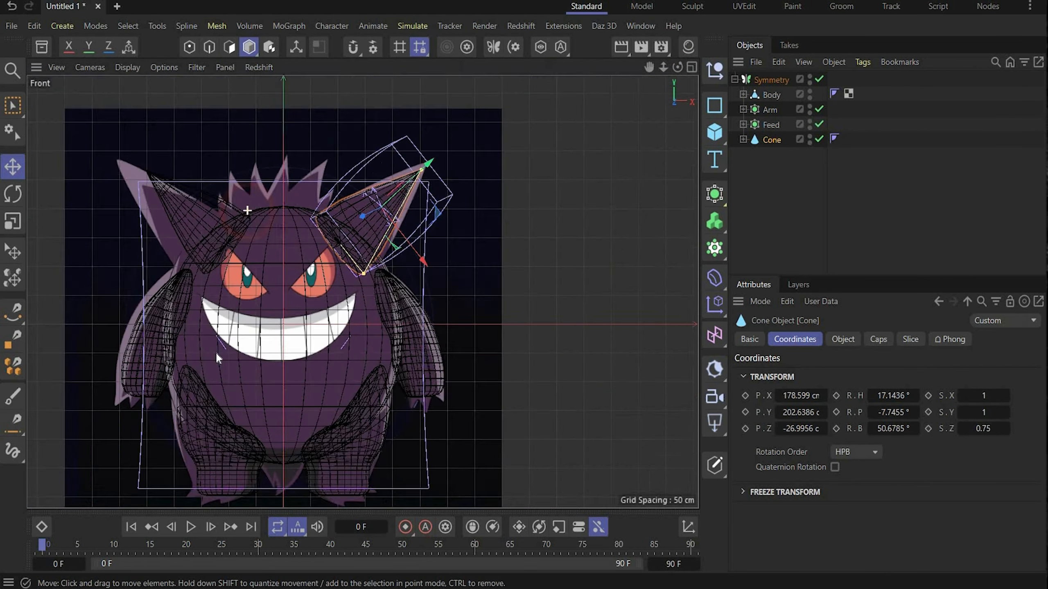
scroll(217, 358, "down", 1)
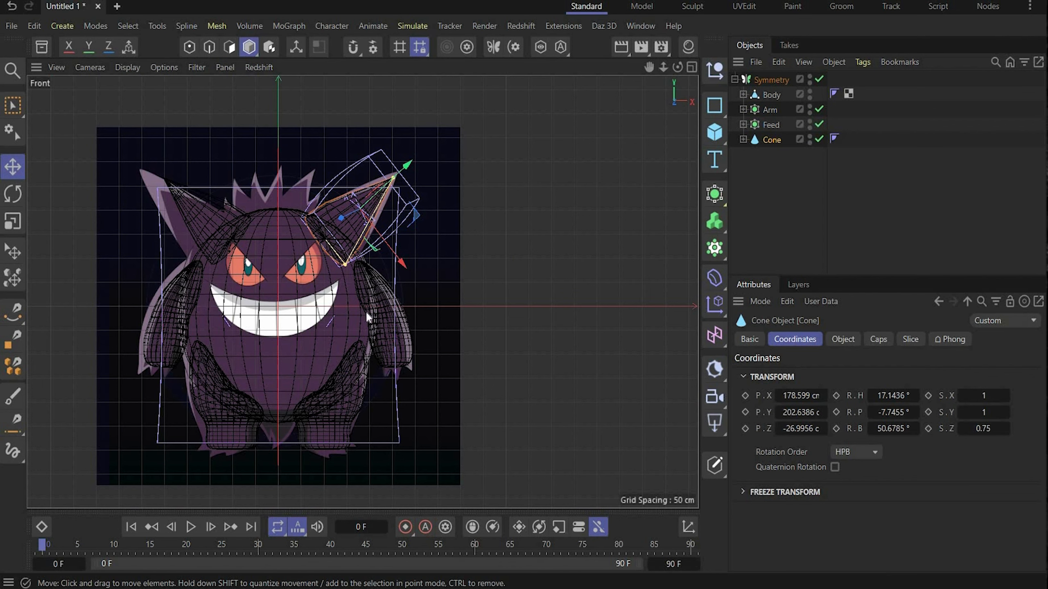
scroll(258, 162, "up", 3)
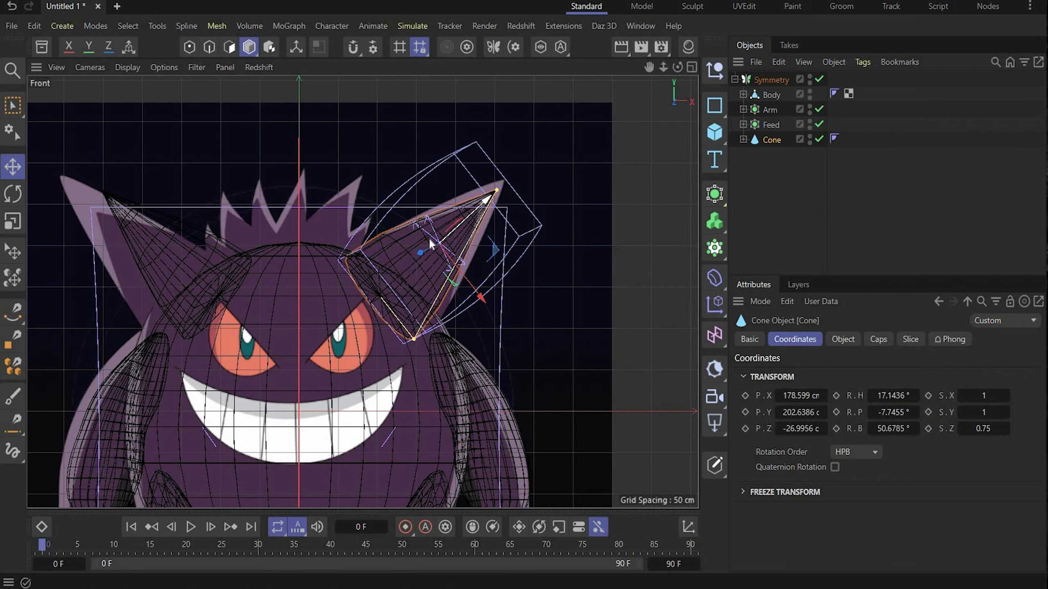
left_click(772, 139)
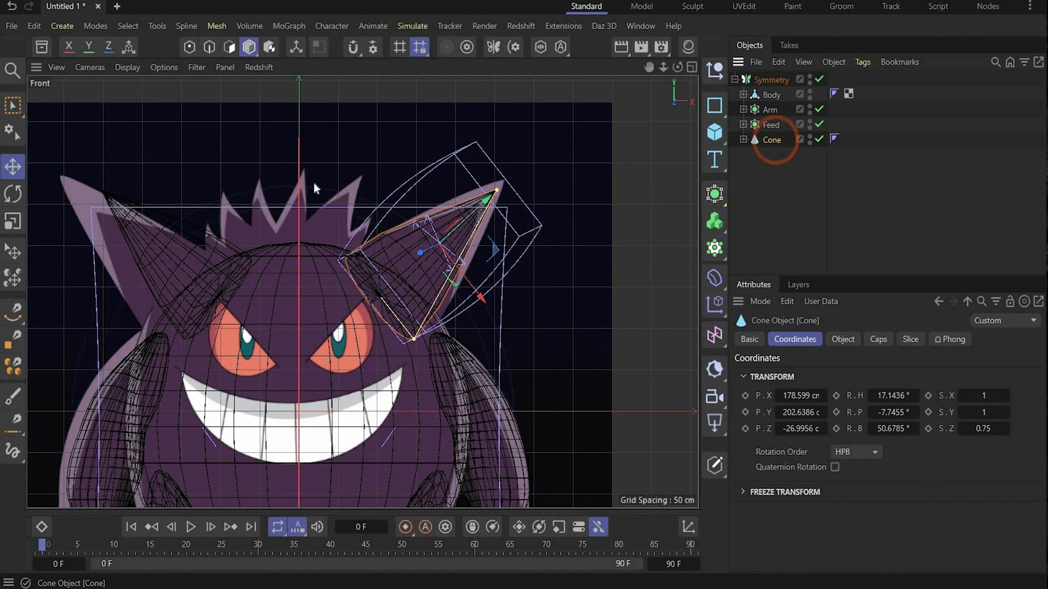
left_click_drag(771, 140, 766, 76, "ctrl")
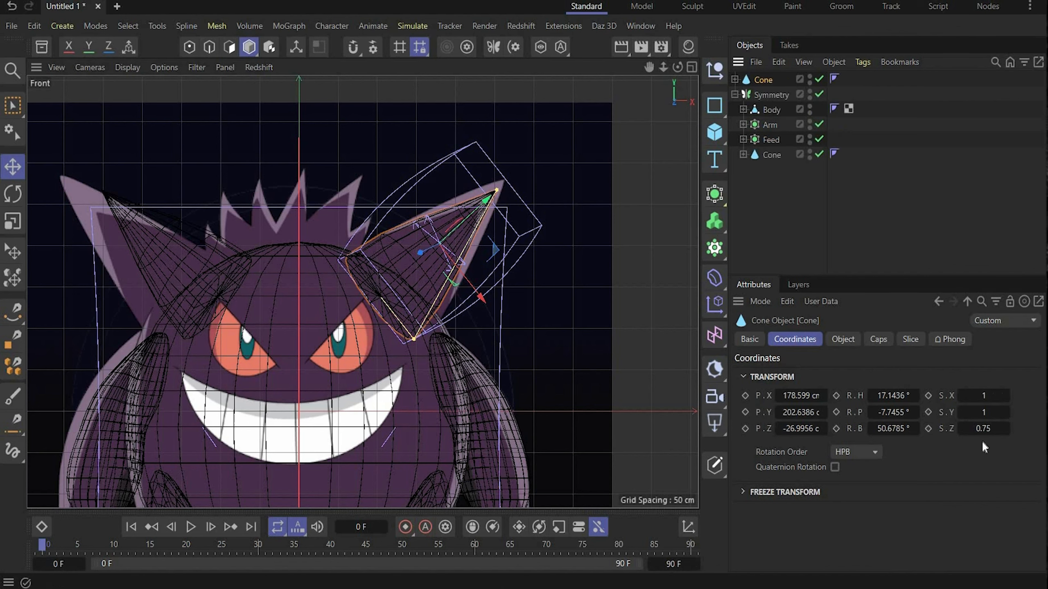
- Reset the copied cone's H, P and B rotation to 0°
left_click_drag(874, 397, 910, 399)
type("0")
key("Tab")
type("0")
key("Tab")
type("0")
key("Return")
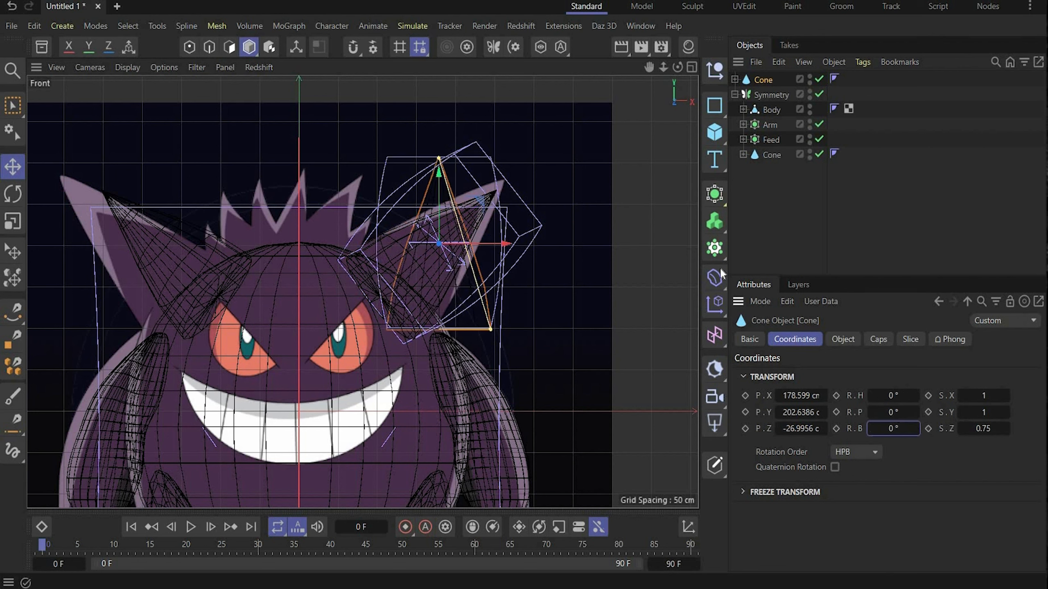
- Move the copied cone to the middle of the head and scale it to 0.52 in X, 0.45 in Y and 0.5 in Z
left_click_drag(499, 243, 356, 244)
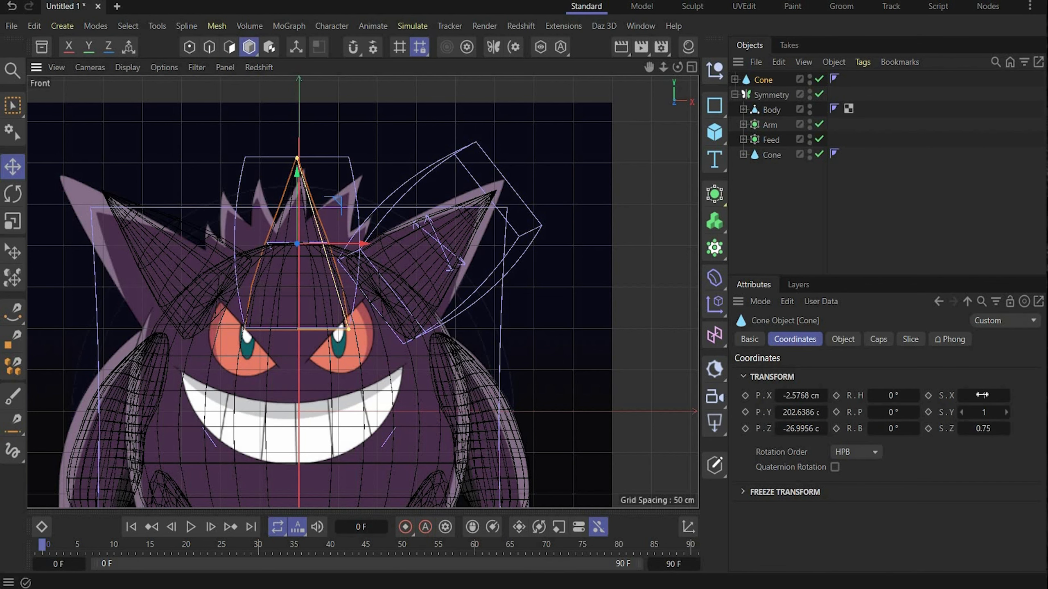
left_click_drag(1005, 396, 1004, 439)
- Delete the Bulge deformer from the copied cone and raise the cone onto the middle hair spike
left_click(734, 79)
left_click(771, 95)
key("Delete")
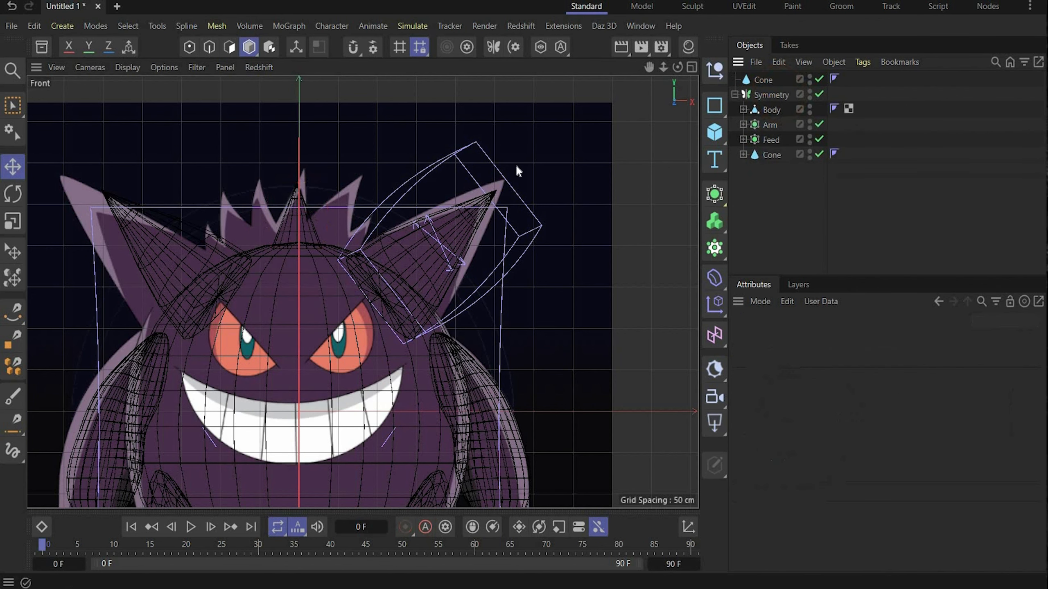
left_click(311, 226)
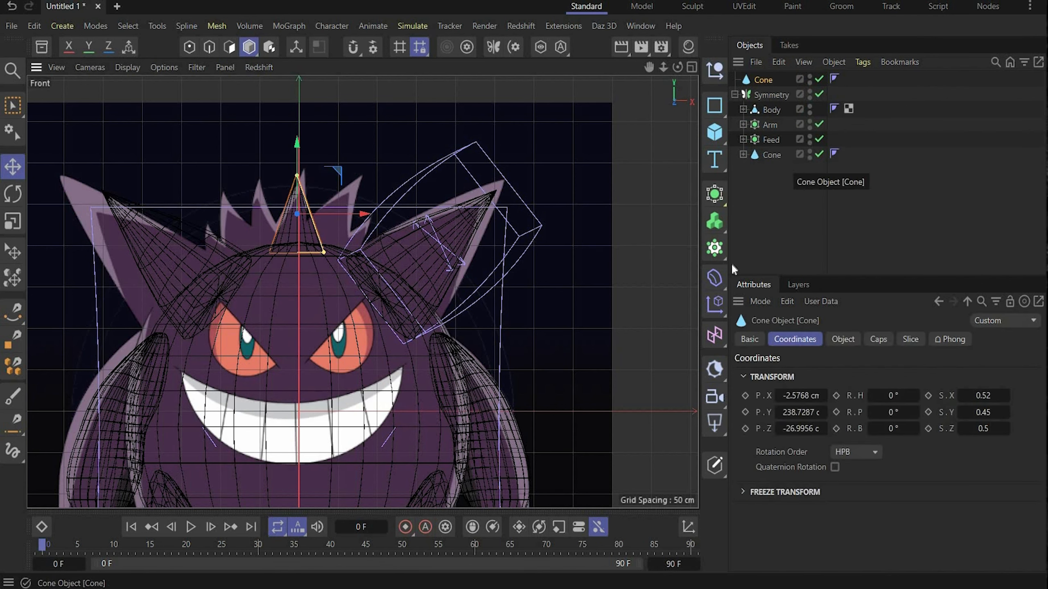
- Add a Bend deformer under the hair spike cone, fit it to the parent and set its strength to 16°
left_click(715, 277)
left_click(789, 99)
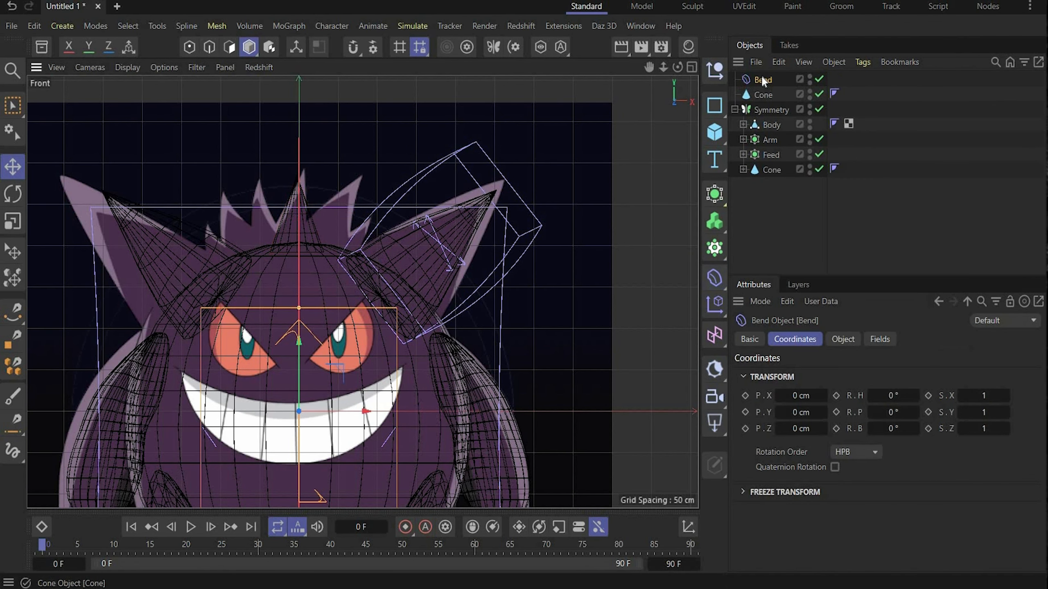
left_click(766, 95)
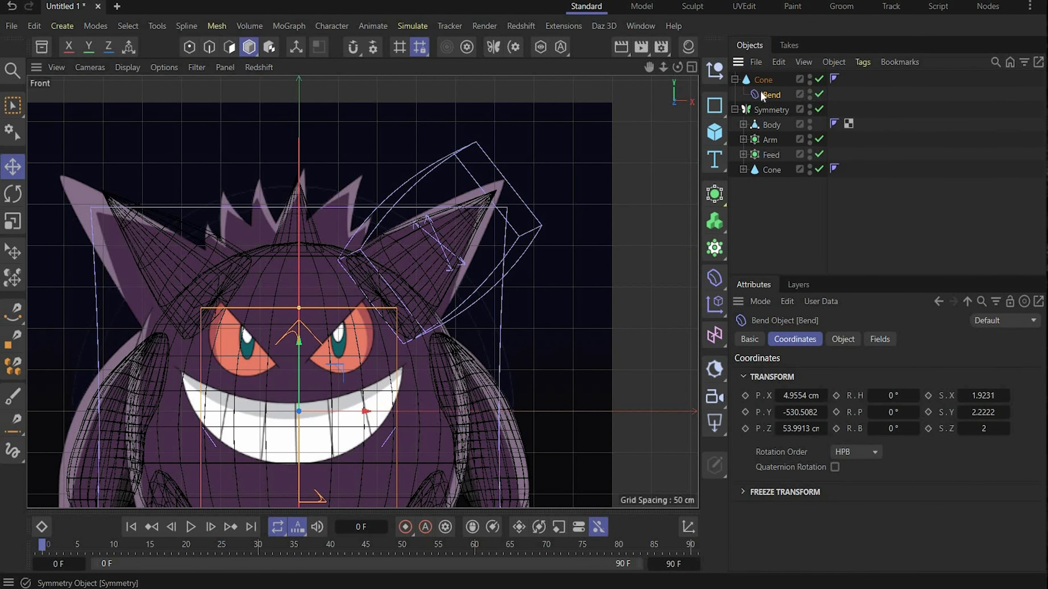
left_click(842, 339)
left_click(763, 408)
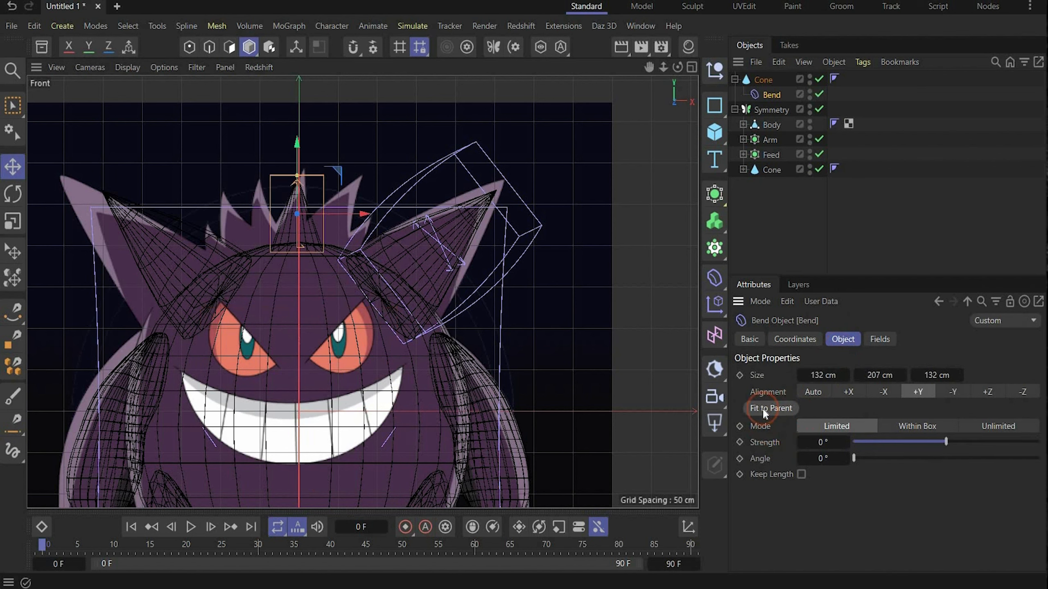
mouse_move(946, 442)
left_mouse_down()
mouse_move(956, 436)
mouse_move(949, 441)
left_mouse_up()
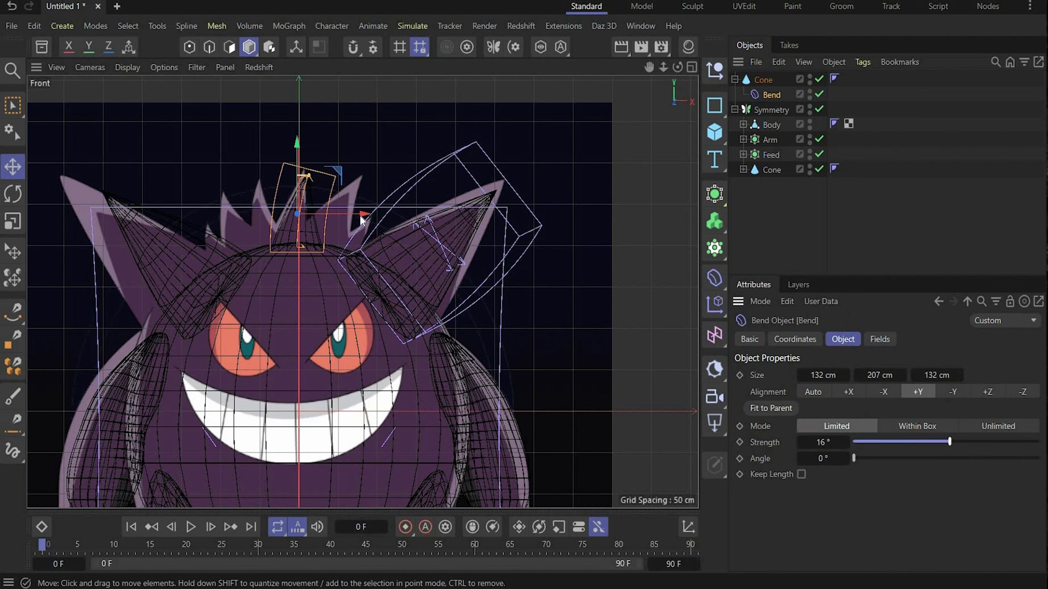
left_click(343, 214)
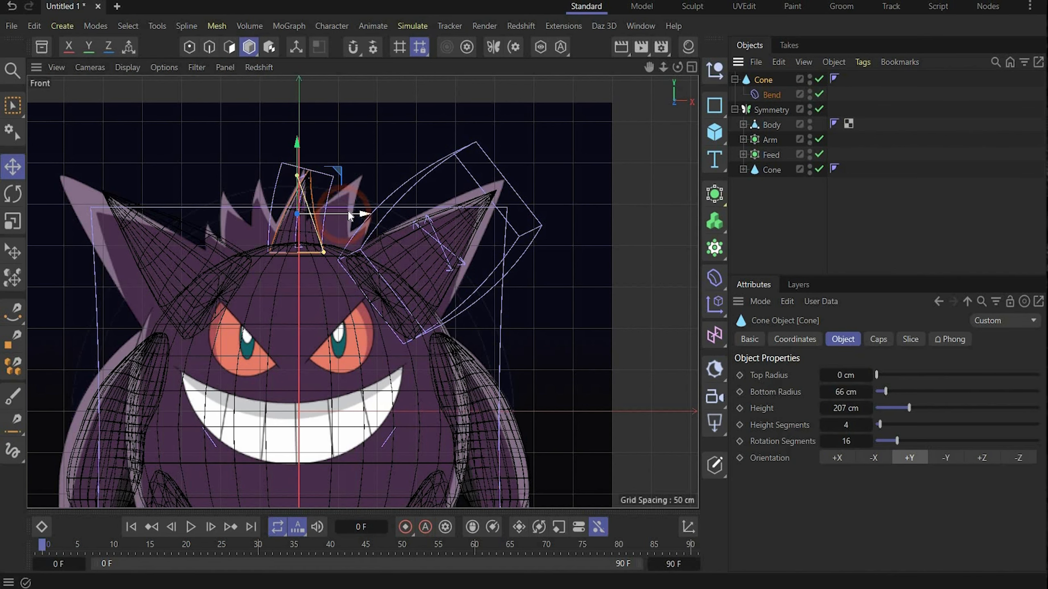
- Copy the bent cone onto the hair spike beside the middle one and increase the copy's Bend strength
left_click_drag(349, 214, 394, 213)
left_click_drag(329, 149, 329, 154)
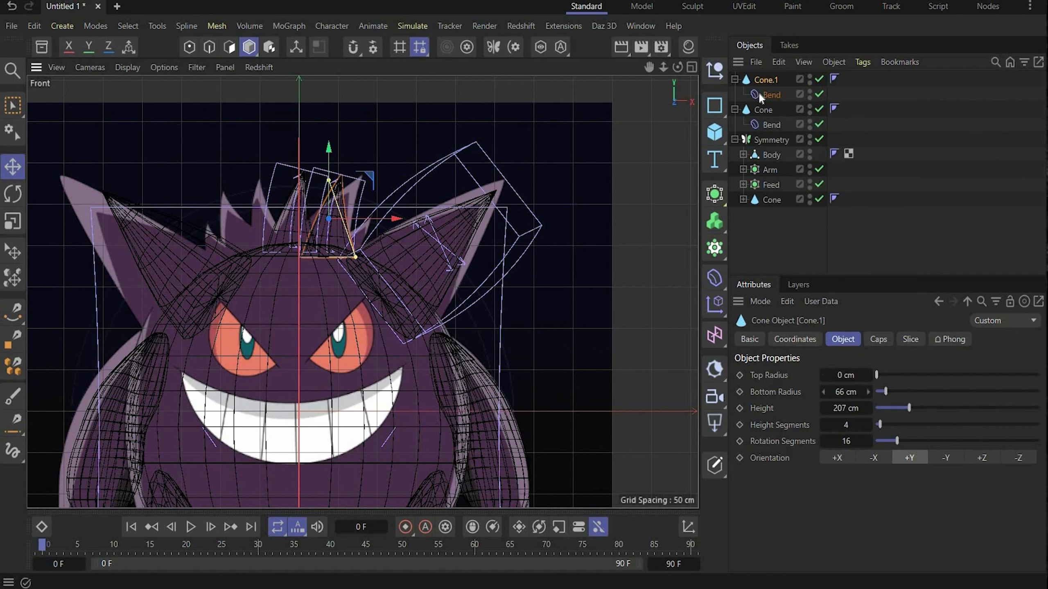
left_click(772, 94)
left_click_drag(928, 439, 951, 439)
- Duplicate the bent cone three more times and place and rotate the copies along the remaining hair spikes
left_click(766, 80)
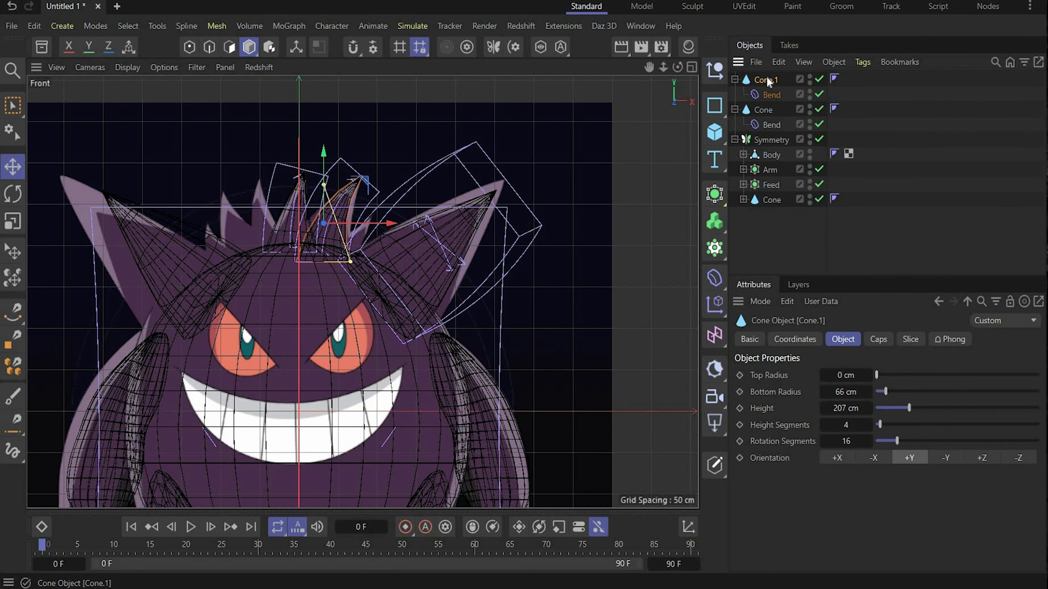
left_click_drag(766, 80, 769, 78, "ctrl")
left_click_drag(392, 224, 382, 224)
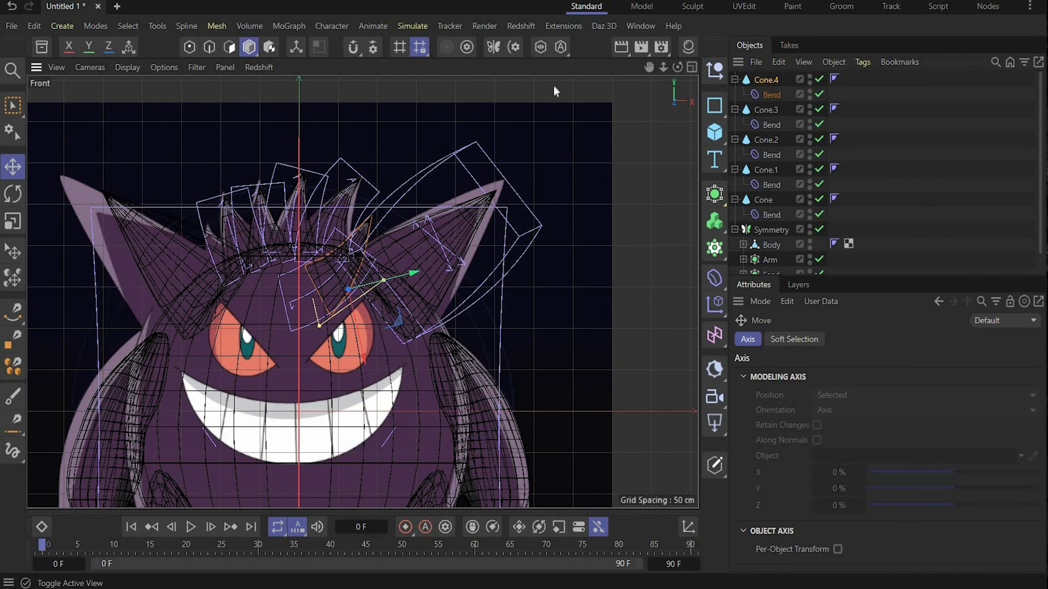
- In the perspective view, shift the individual hair spike cones in depth so they sit along the curve of the head
left_click(692, 68)
left_click(346, 67)
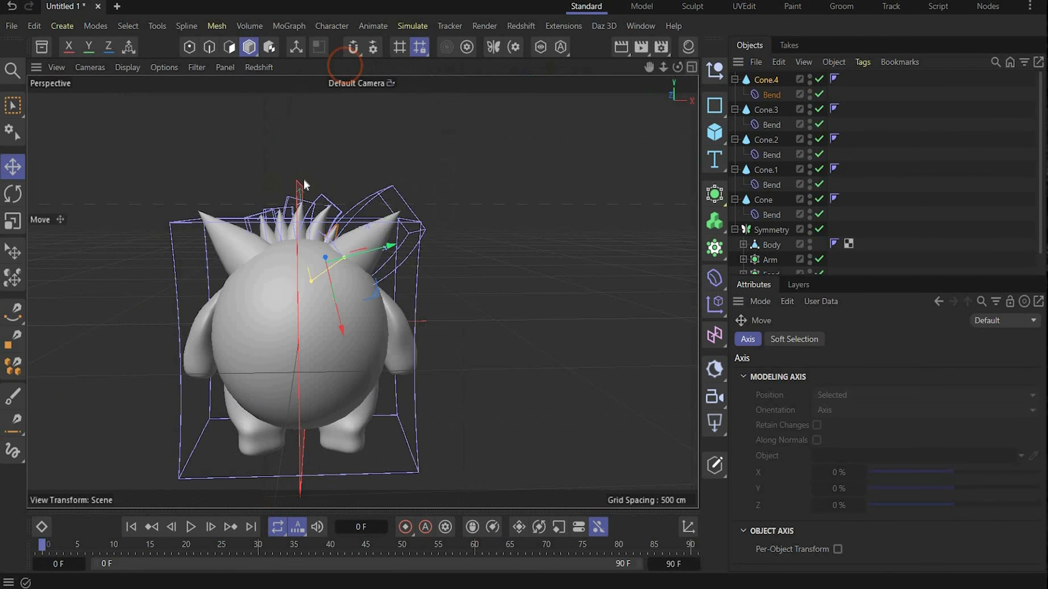
right_click_drag(304, 179, 711, 88, "alt")
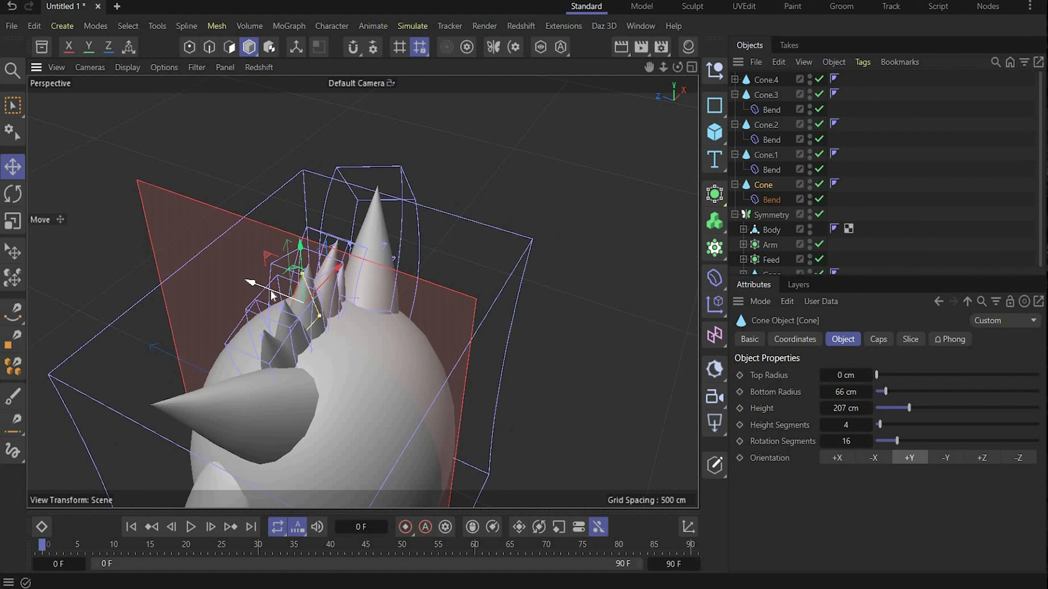
left_click_drag(271, 293, 298, 345)
left_click(252, 318)
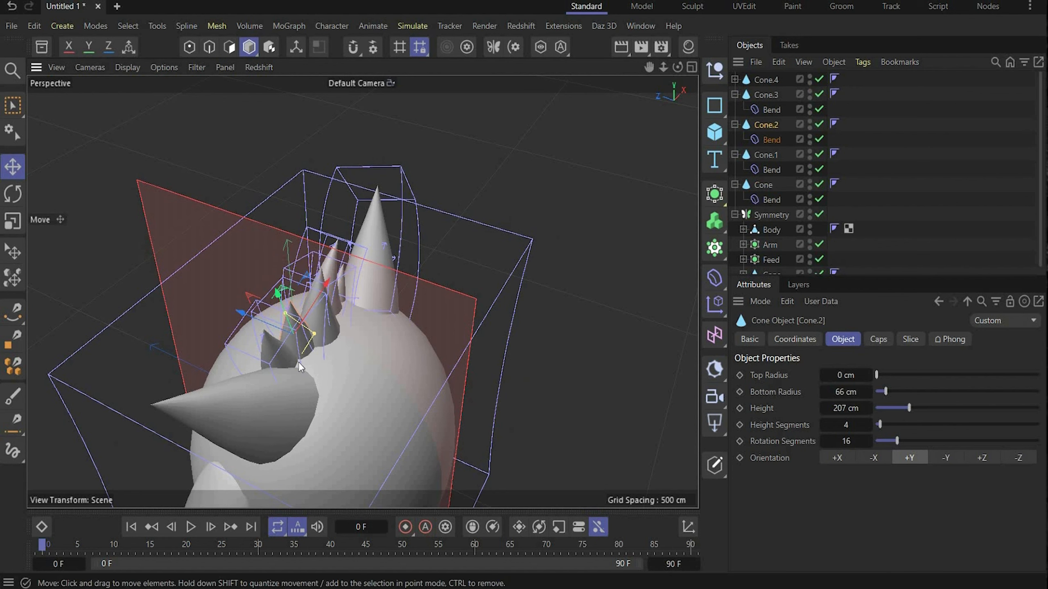
left_click_drag(298, 362, 277, 342)
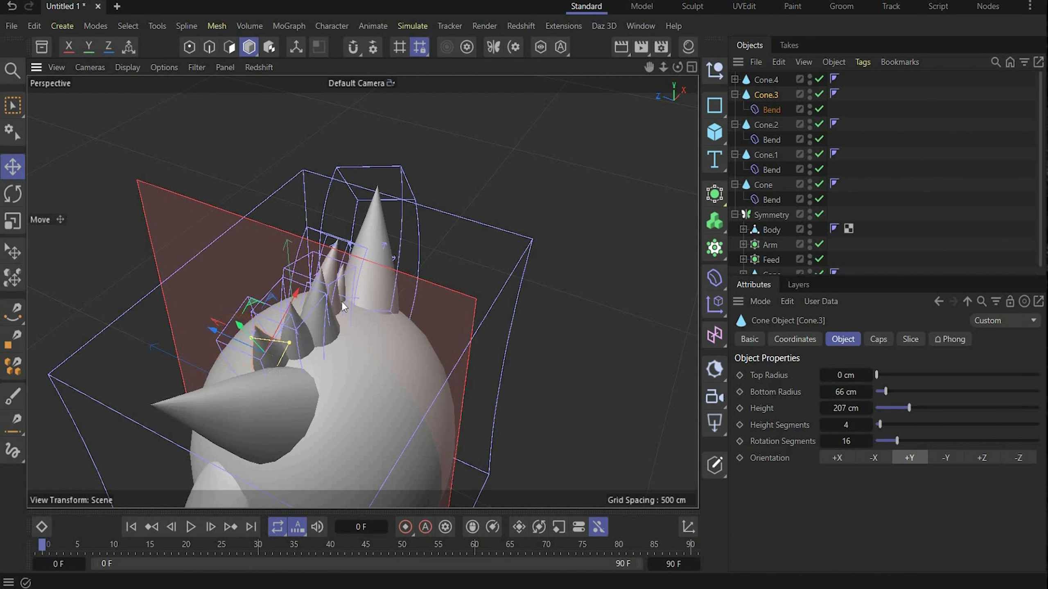
left_click(354, 306)
left_click_drag(285, 279, 281, 277)
left_click_drag(347, 287, 339, 405, "alt")
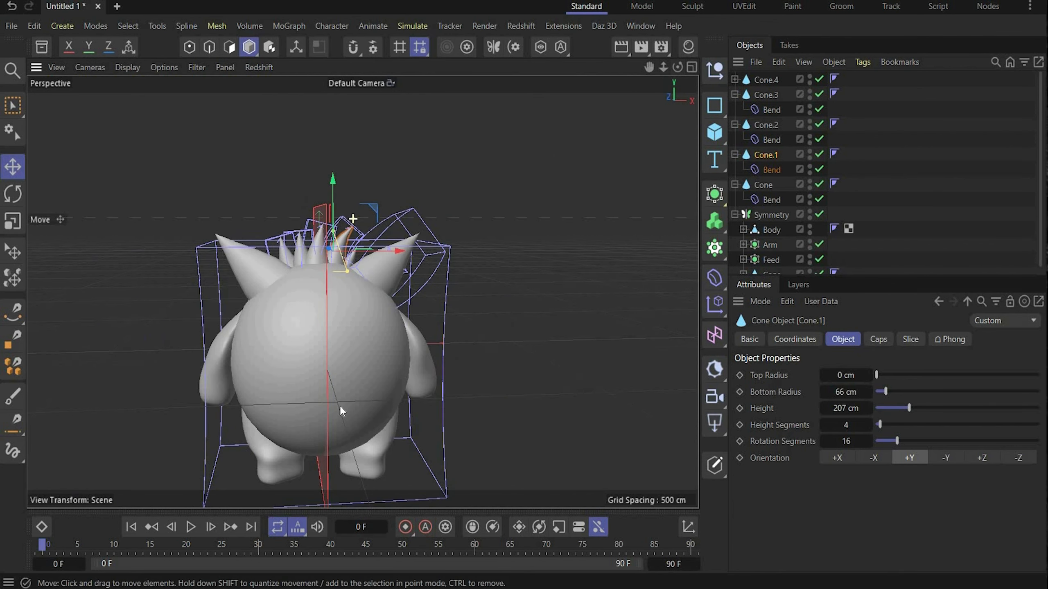
- Add a Null object and name it Hair
left_click_drag(656, 67, 656, 115)
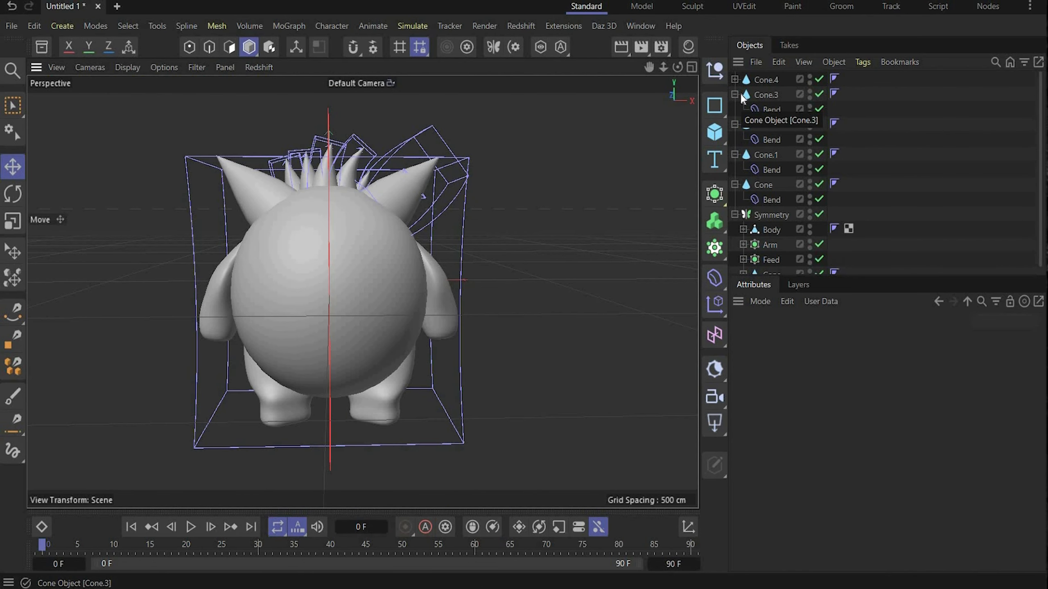
left_click(717, 76)
double_click(767, 79)
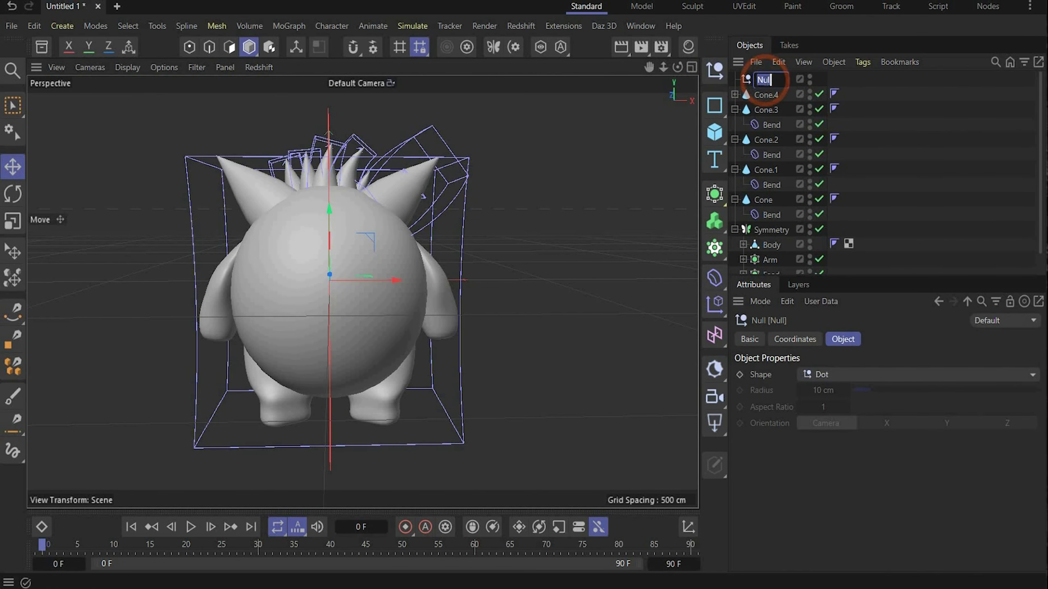
type("Hair")
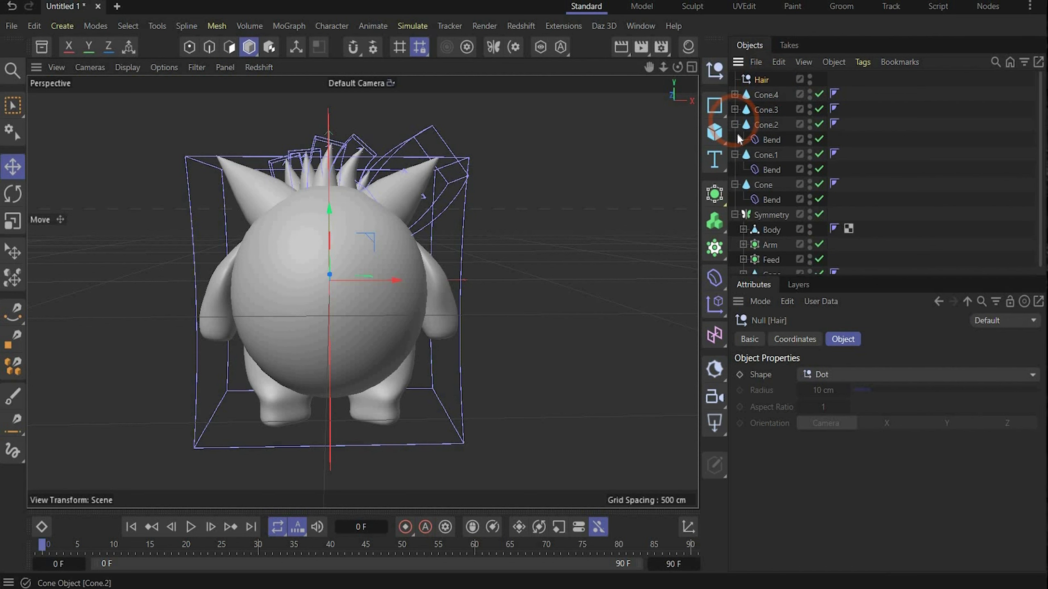
- Collapse the hair cones' hierarchies and group all five cones under the Hair null
left_click(735, 109)
left_click(734, 124)
left_click(735, 140)
left_click(734, 154)
left_click(763, 156)
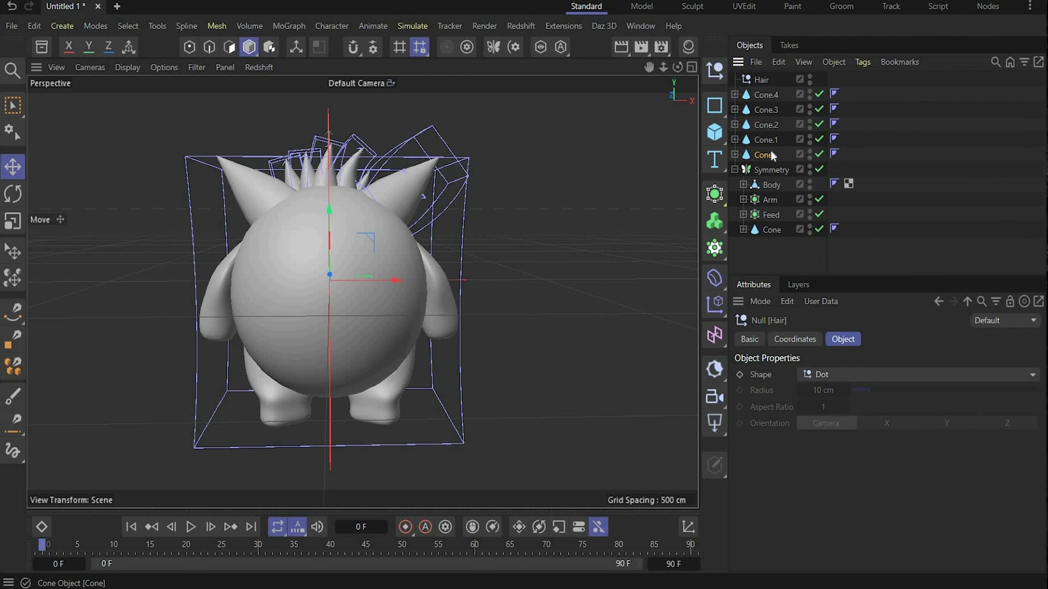
left_click(766, 94, "shift")
left_click_drag(766, 95, 761, 80)
- Duplicate the middle hair spike cone outside the Hair group and rename the copy Tail
left_click(692, 67)
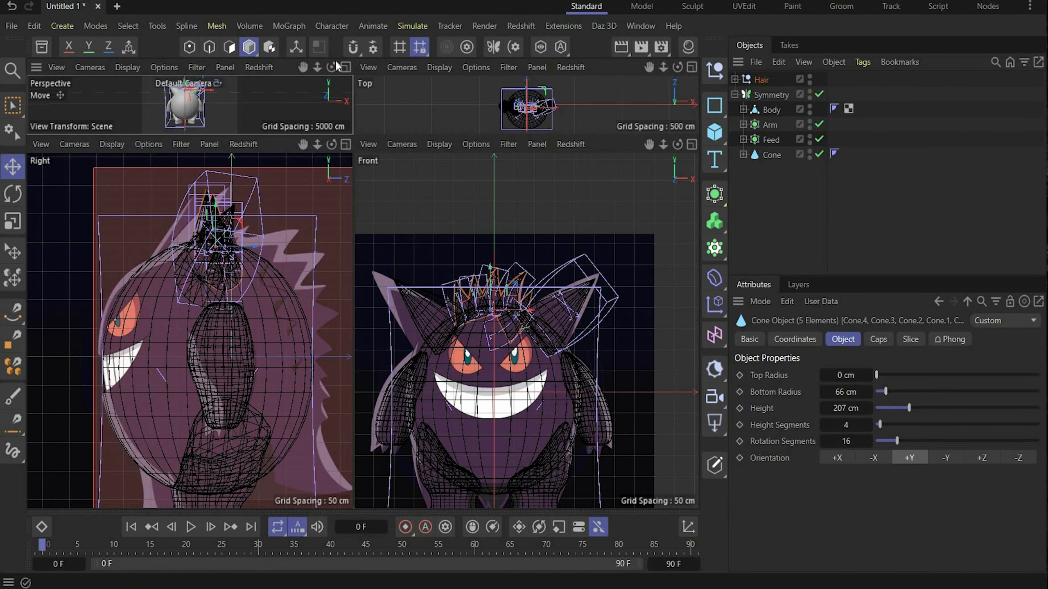
left_click(345, 67)
left_click(735, 80)
left_click(775, 95)
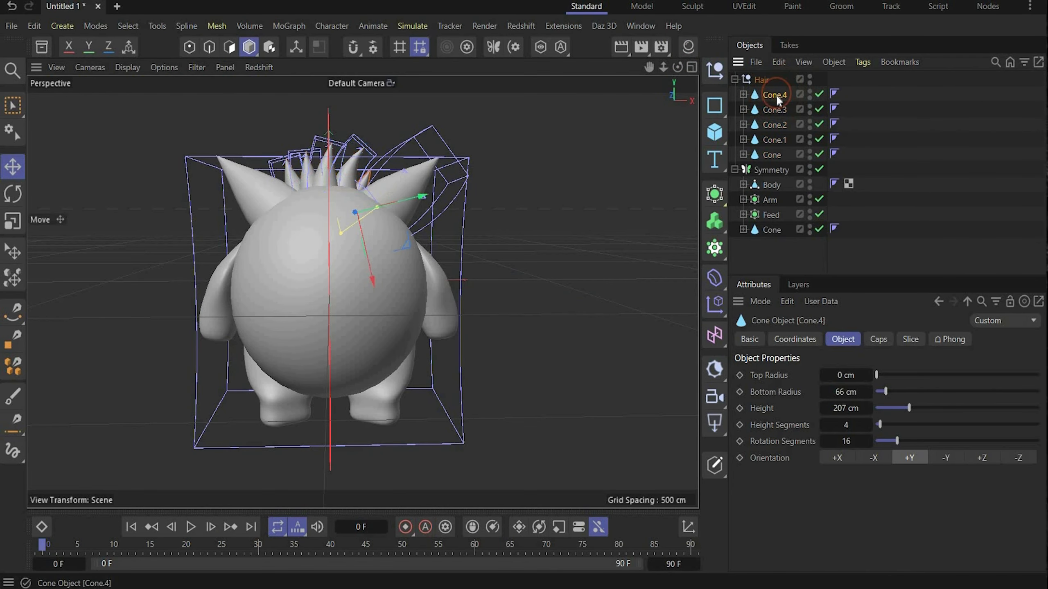
left_click(328, 175)
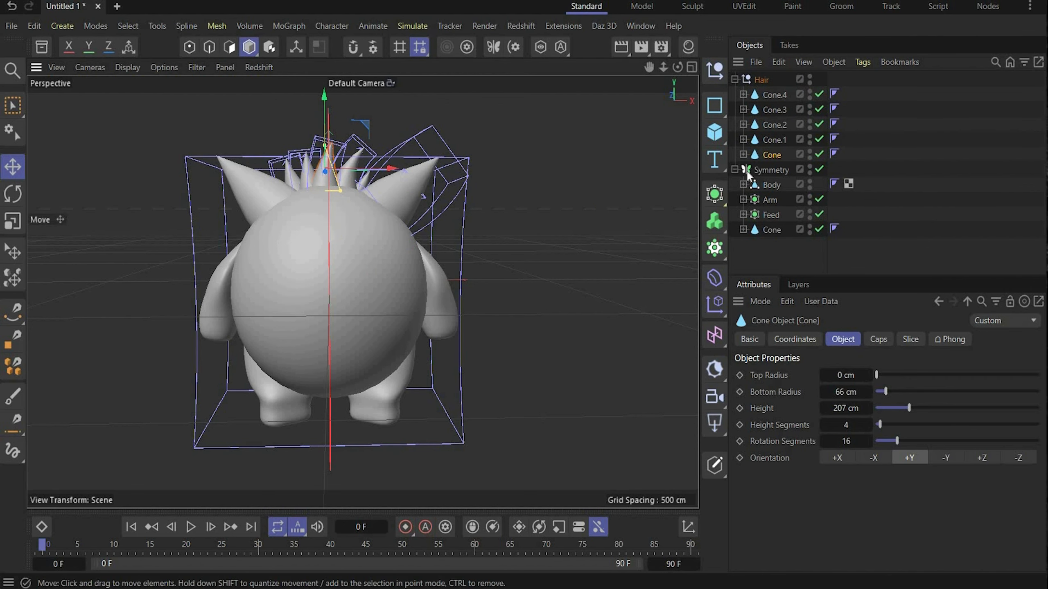
key("ctrl+c")
key("ctrl+v")
double_click(768, 80)
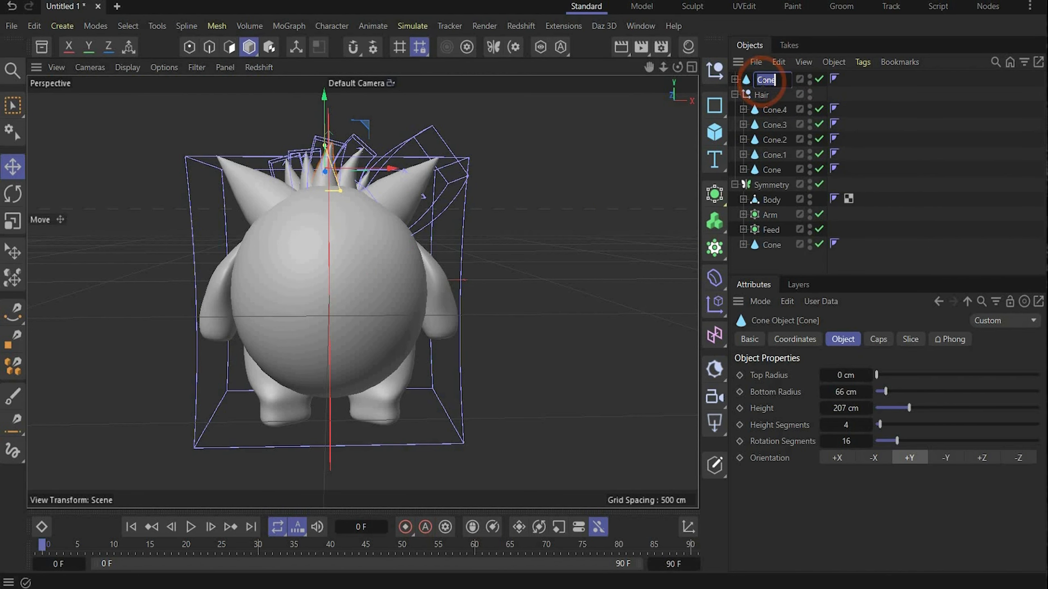
type("Tail")
key("Return")
- Show the Right view full size and hide the Hair group and the Symmetry object from the viewport
key("F5")
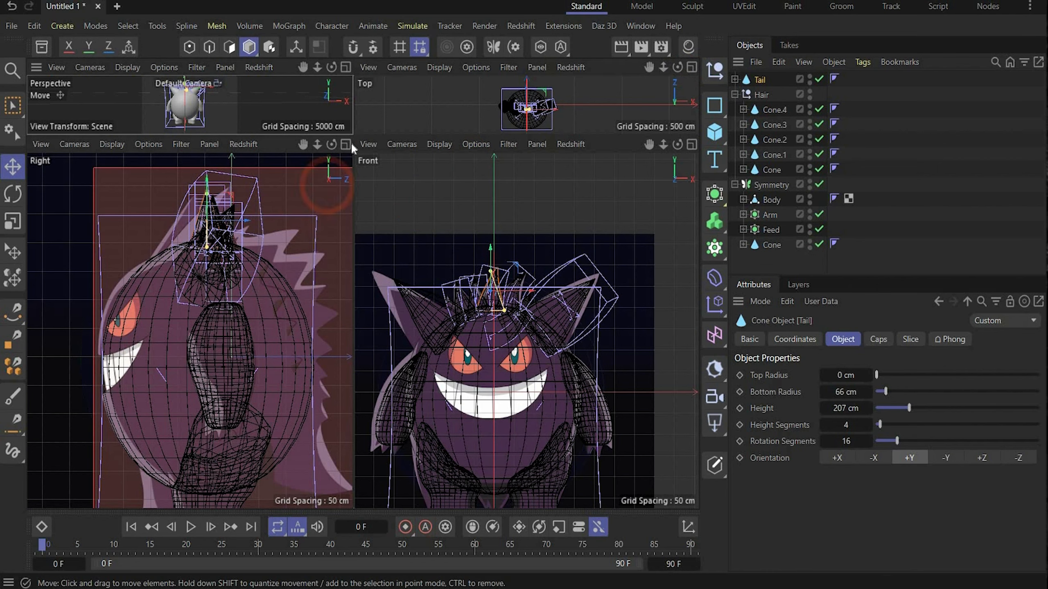
middle_click(156, 251)
scroll(237, 260, "down", 5)
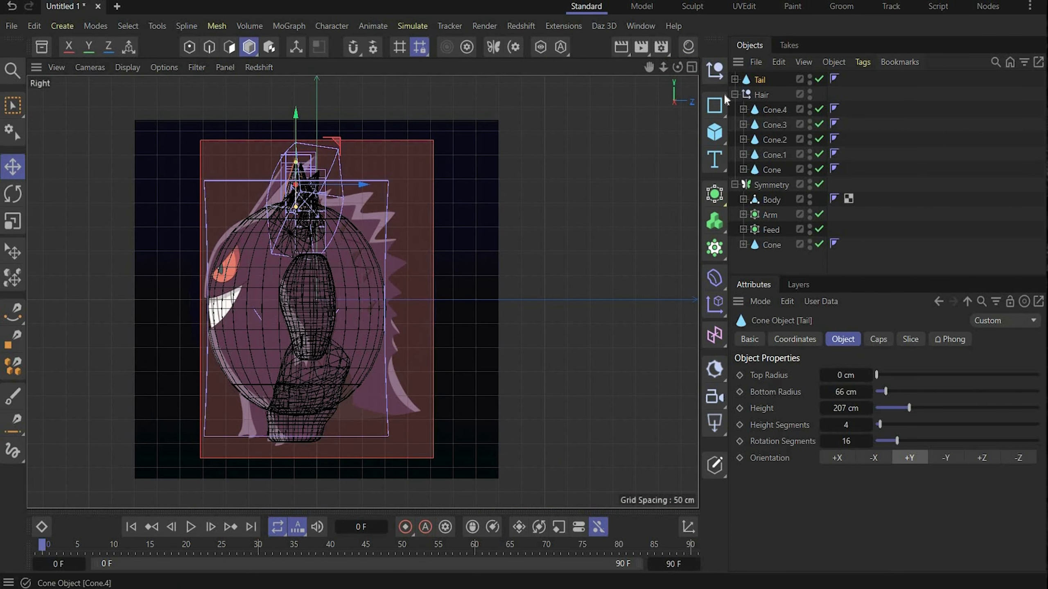
left_click(734, 94)
double_click(810, 92)
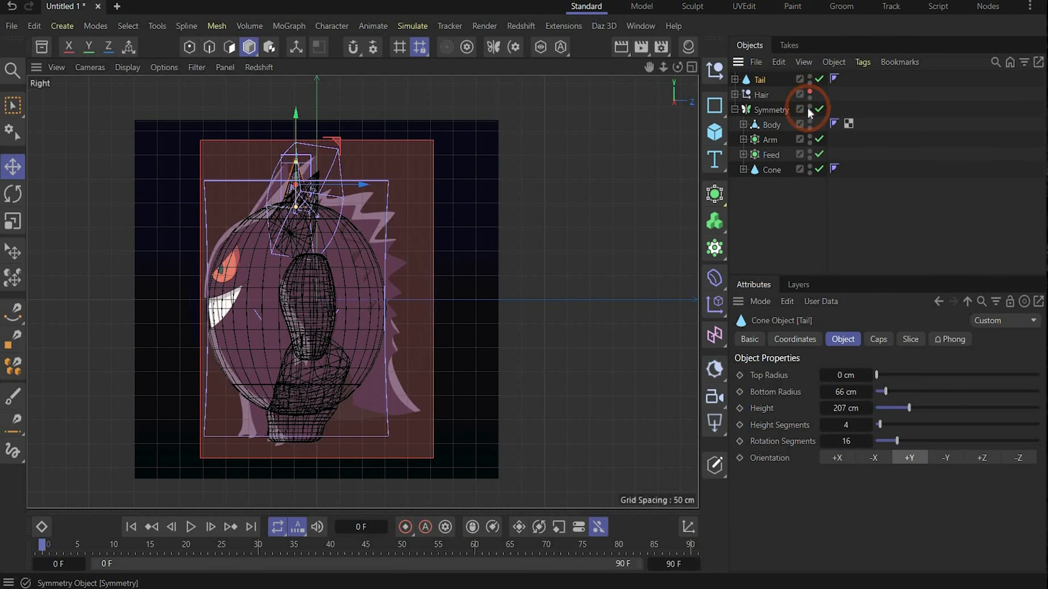
double_click(809, 107)
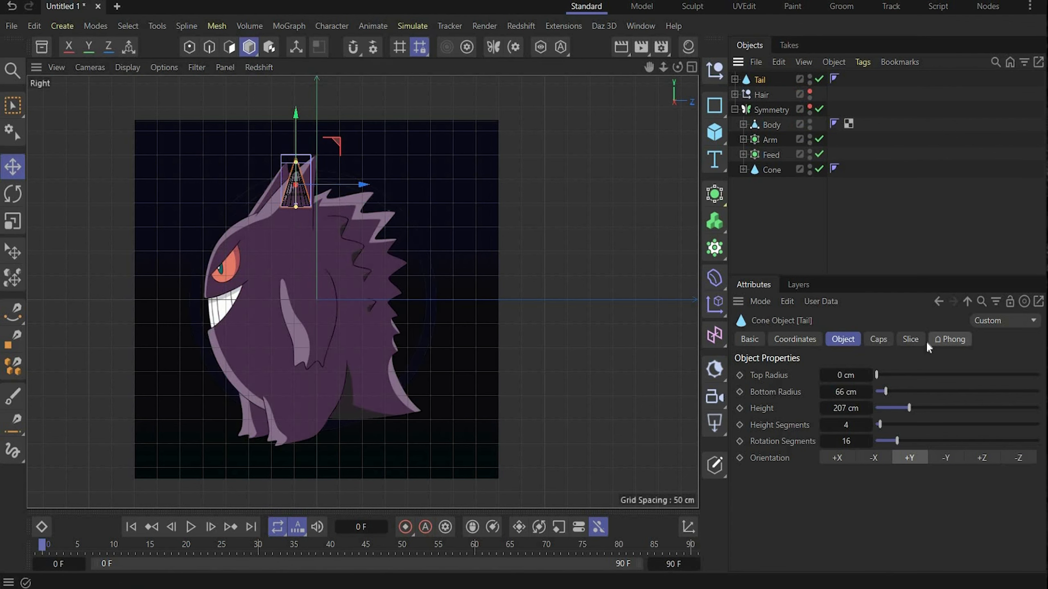
- Set the Tail cone's bottom radius to 119 cm, height to 223 cm, height segments to 10 and rotation segments to 25
double_click(855, 396)
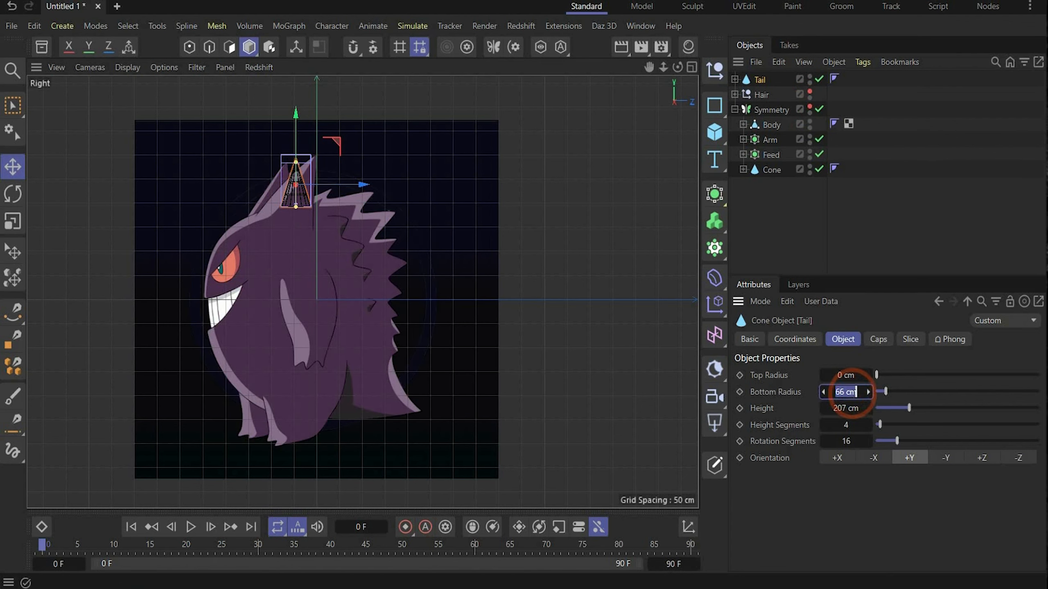
type("119")
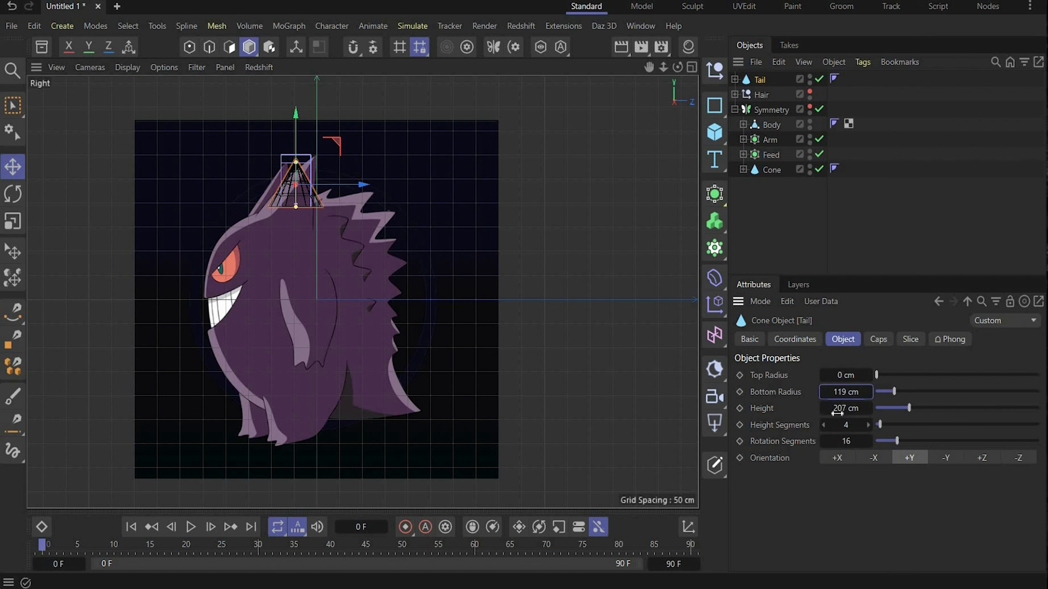
left_click_drag(837, 412, 856, 443)
left_click(844, 435)
left_click(844, 422)
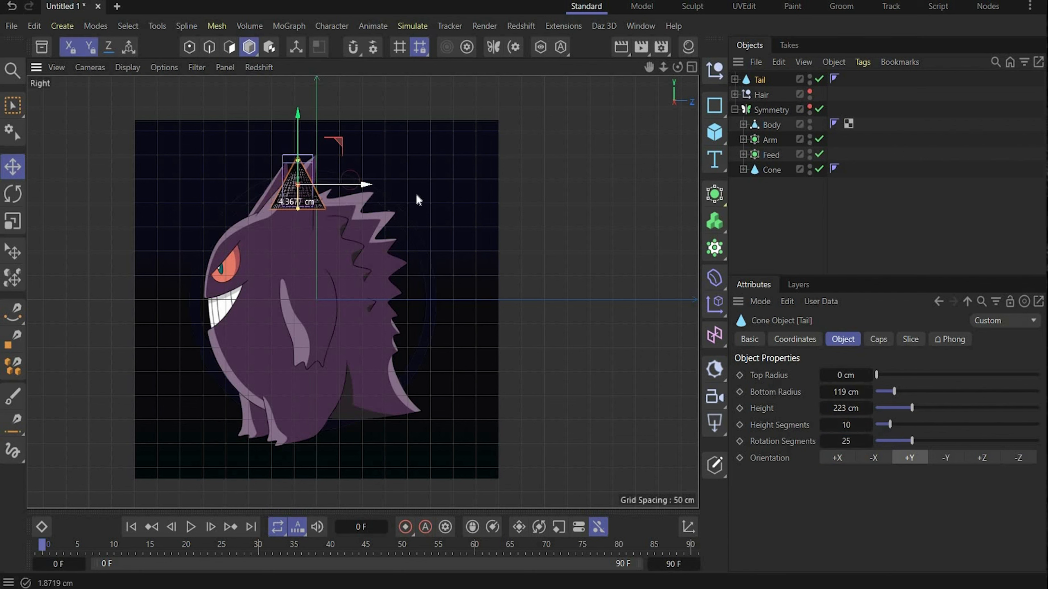
- Move the Tail cone to the tail in the side reference, about Y -193 cm and Z 91 cm, with P rotation -130°
left_click_drag(417, 195, 417, 195)
left_click_drag(364, 169, 365, 364)
left_click(795, 339)
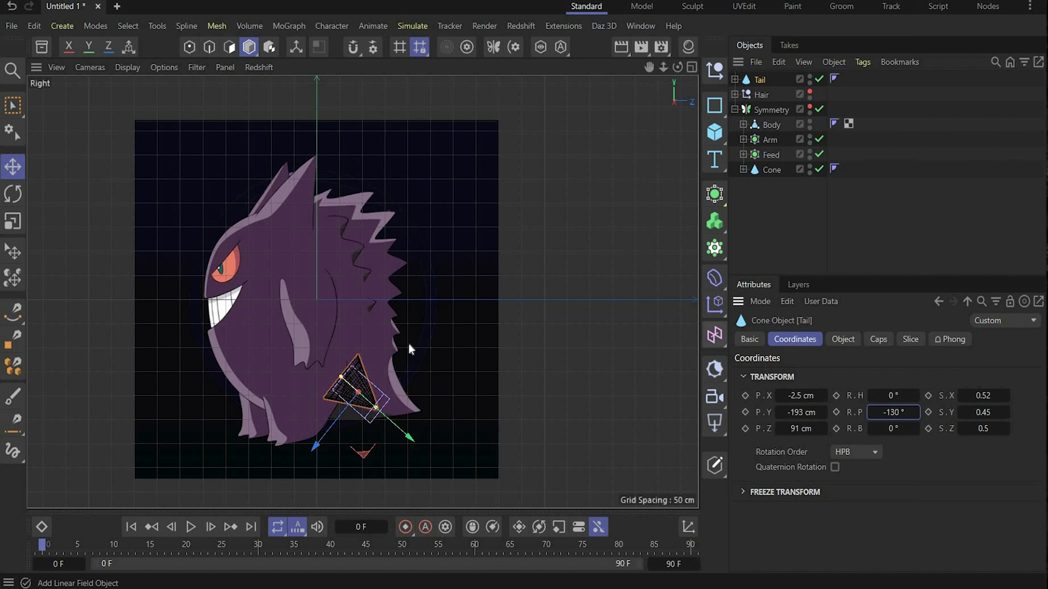
- Fit the Tail cone's Bend deformer to its parent and set its strength to 22°
left_click(735, 80)
left_click(765, 96)
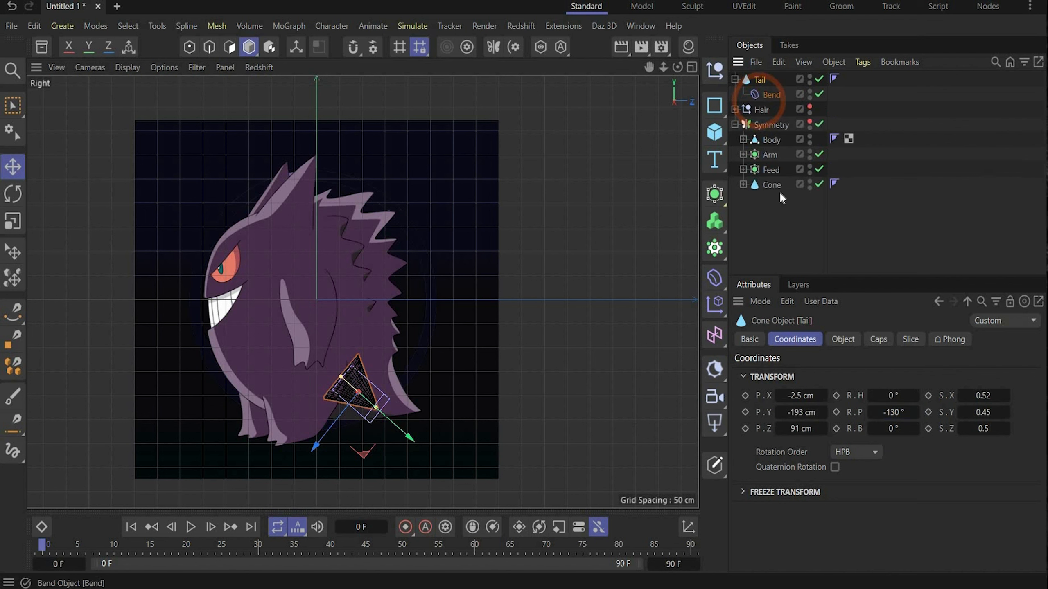
left_click(842, 339)
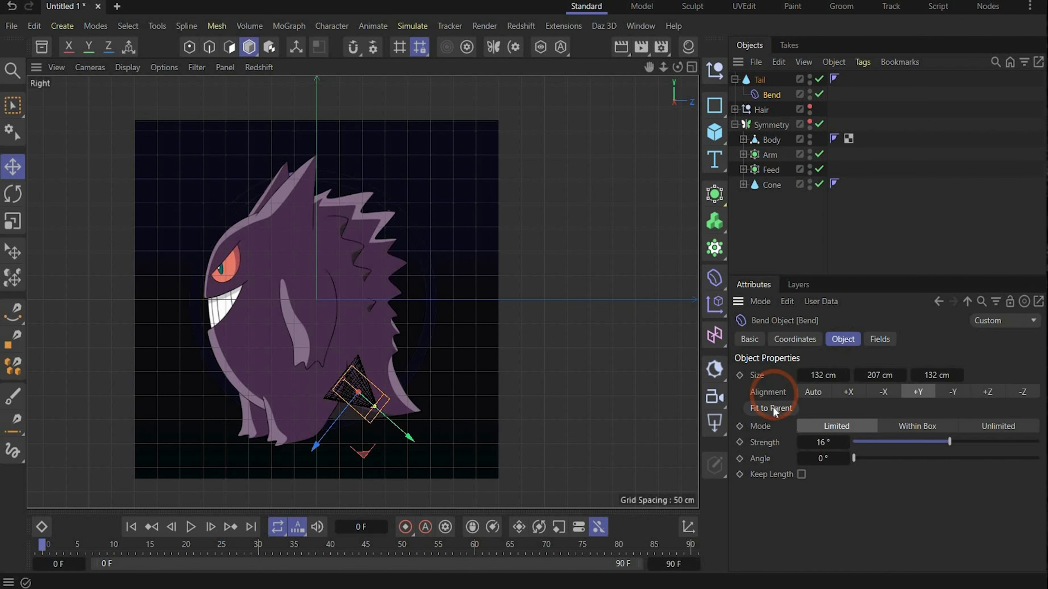
left_click(772, 409)
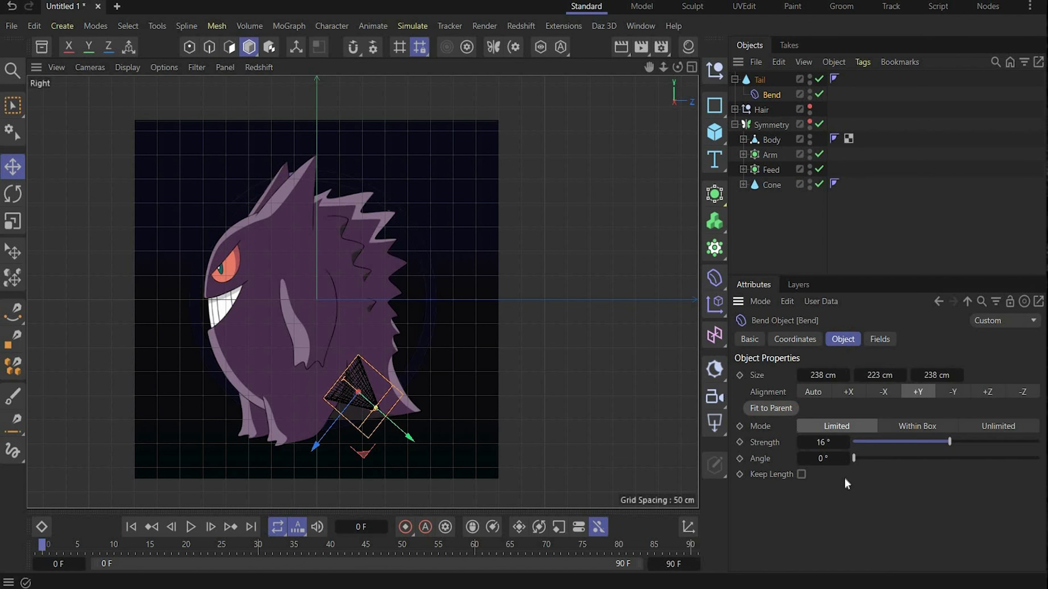
left_click(815, 441)
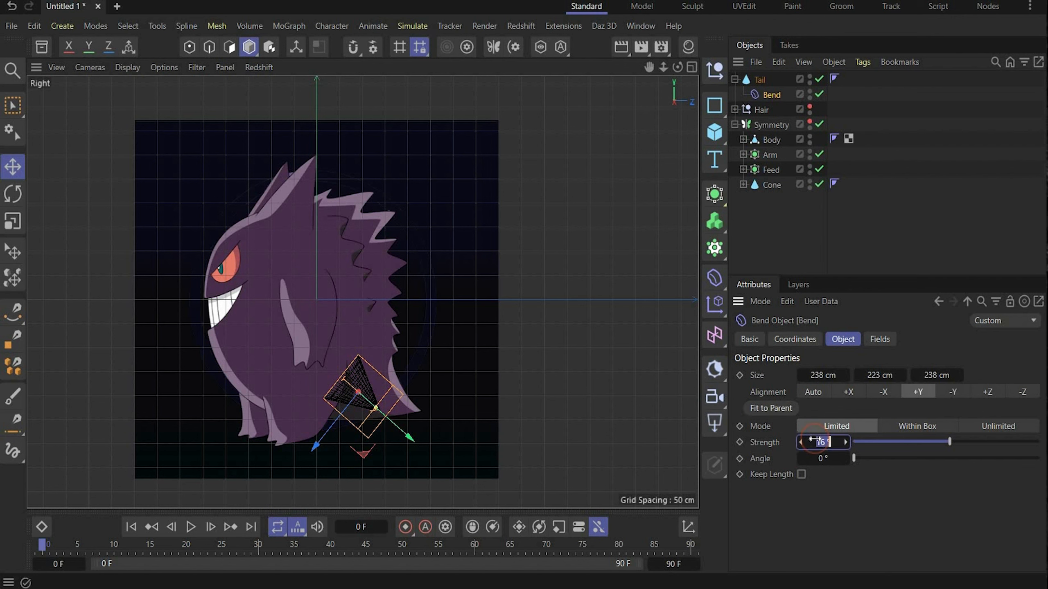
type("22")
key("Return")
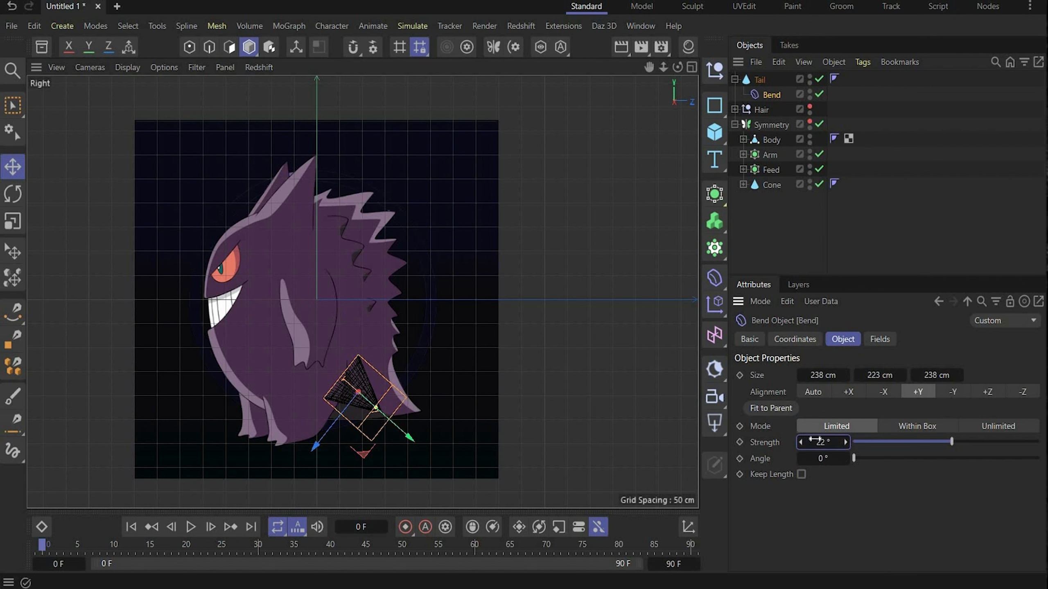
- Set the tail Bend deformer's H rotation to -90° so that it curves upward in the side plane
left_click(784, 339)
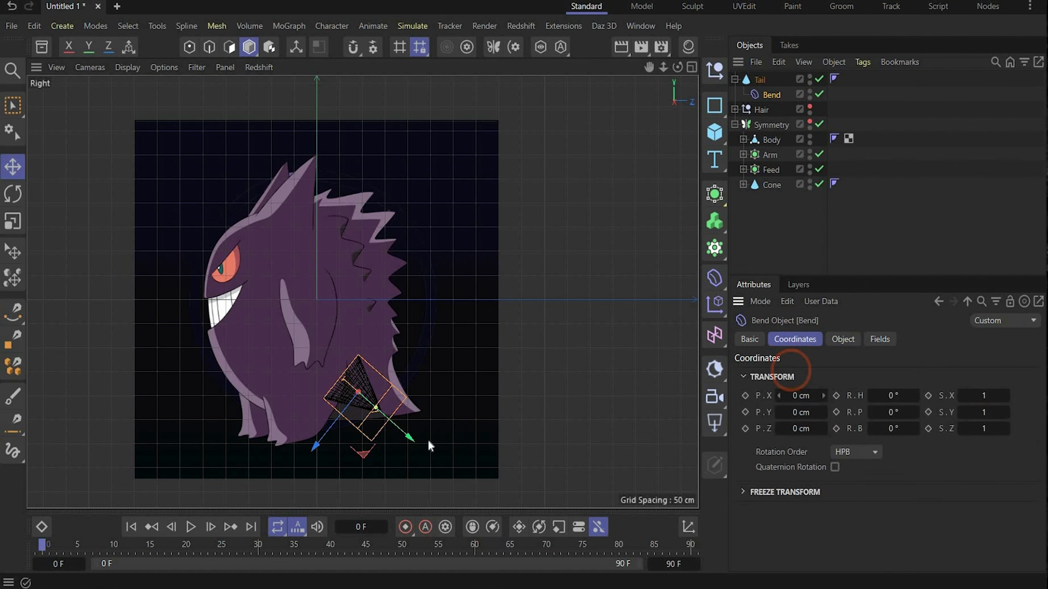
middle_click(405, 90)
middle_click(296, 156)
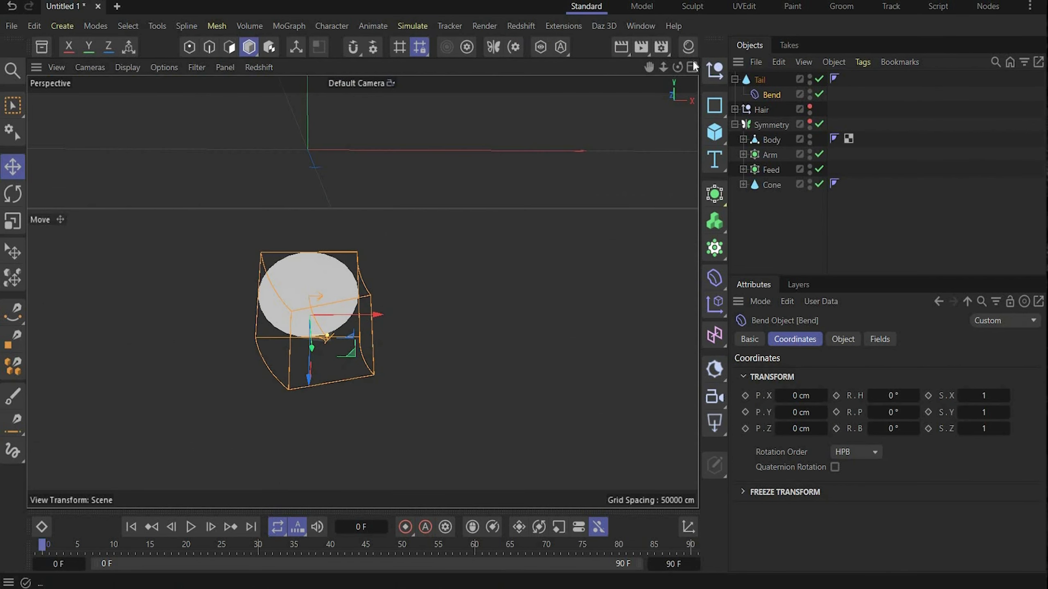
left_click_drag(678, 68, 136, 285)
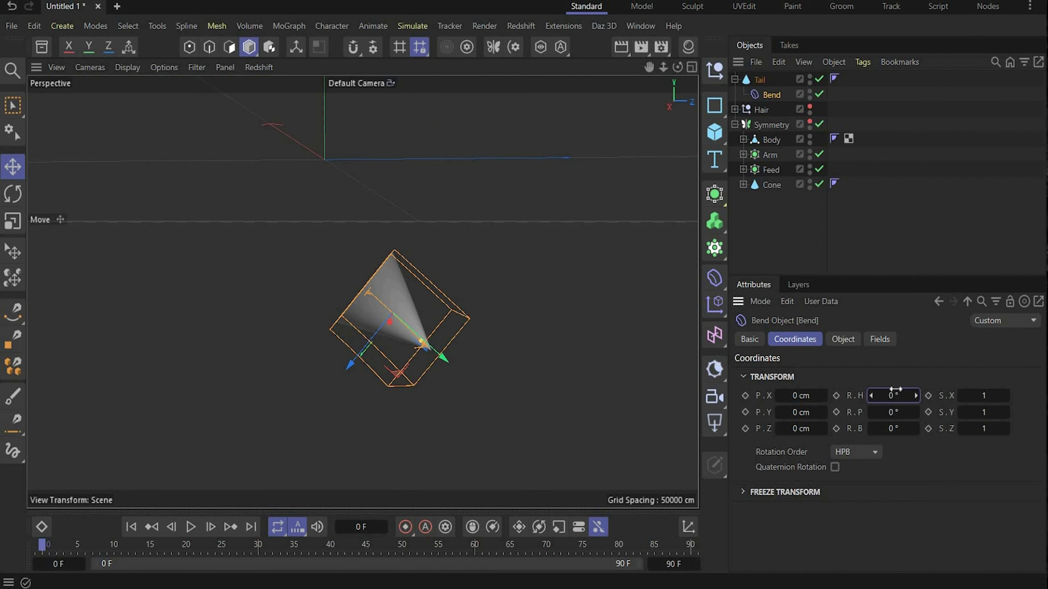
left_click(894, 390)
key("Return")
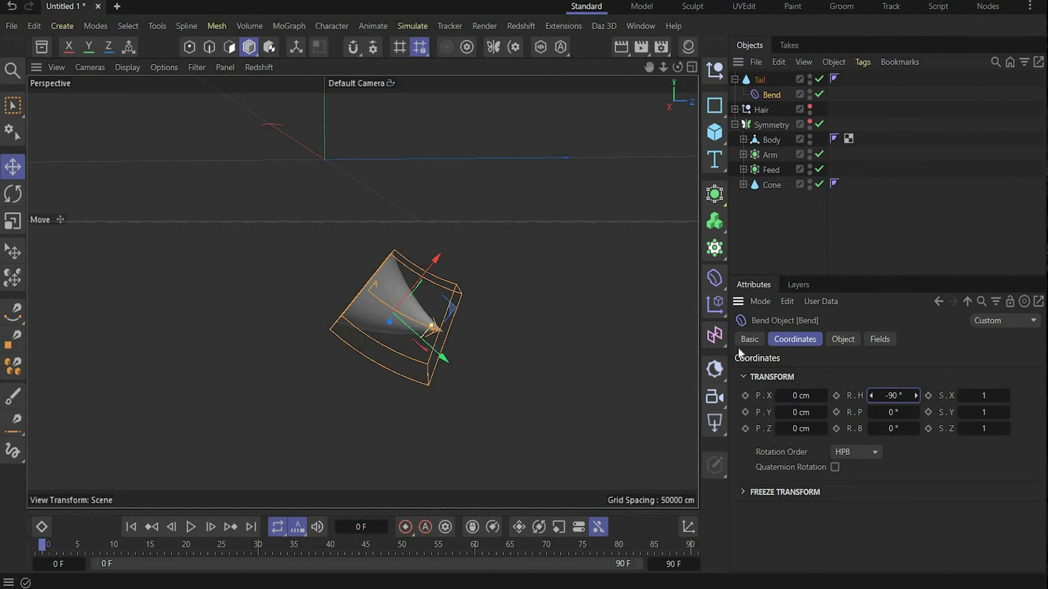
- Set the Tail cone's X scale to 1
left_click(691, 67)
scroll(253, 417, "up", 6)
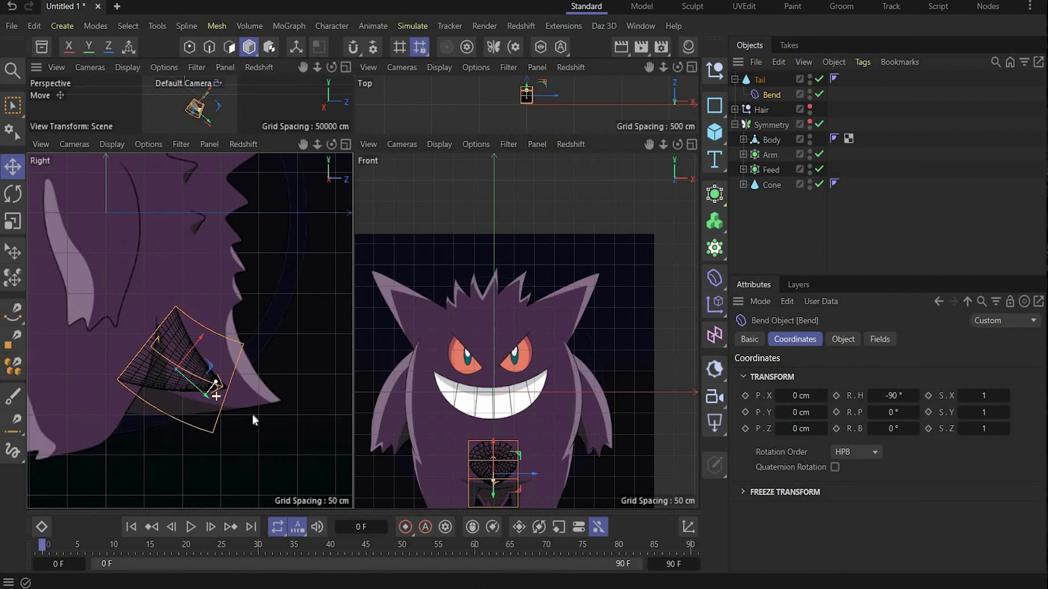
left_click(759, 79)
double_click(982, 396)
type("1")
key("Return")
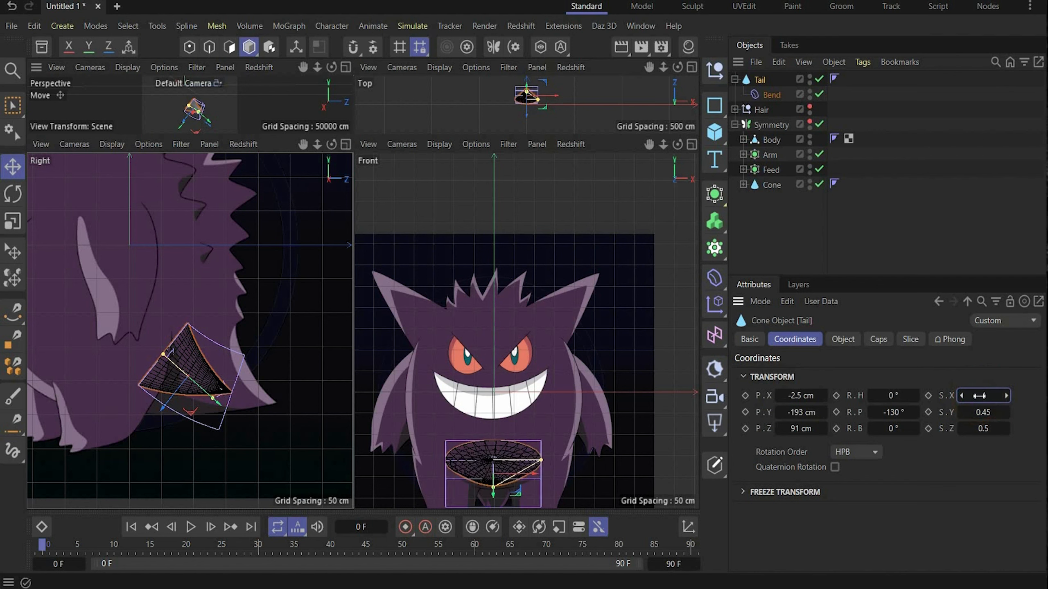
- Set the Tail cone's Y and Z scale to 1 and rotate it about 3° in the side view to follow the reference
double_click(985, 411)
type("1")
key("Tab")
type("1")
key("Return")
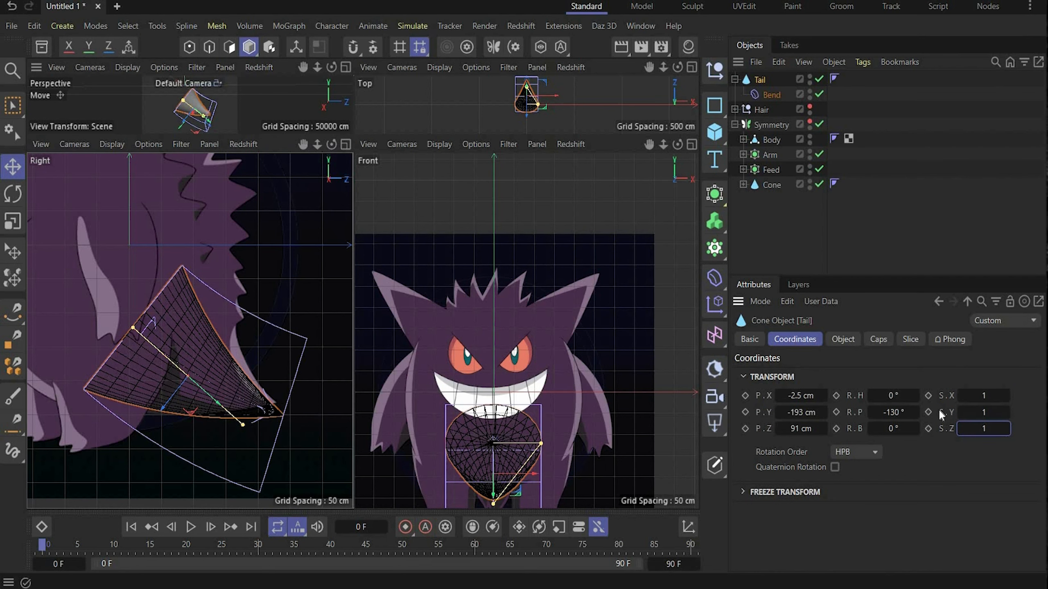
key("r")
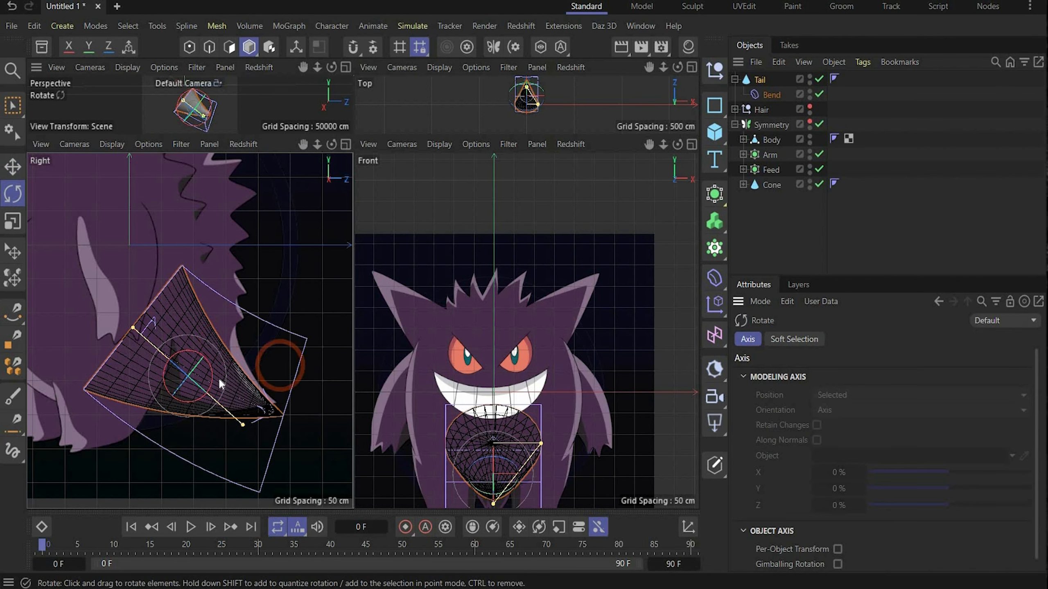
left_click_drag(215, 373, 213, 371)
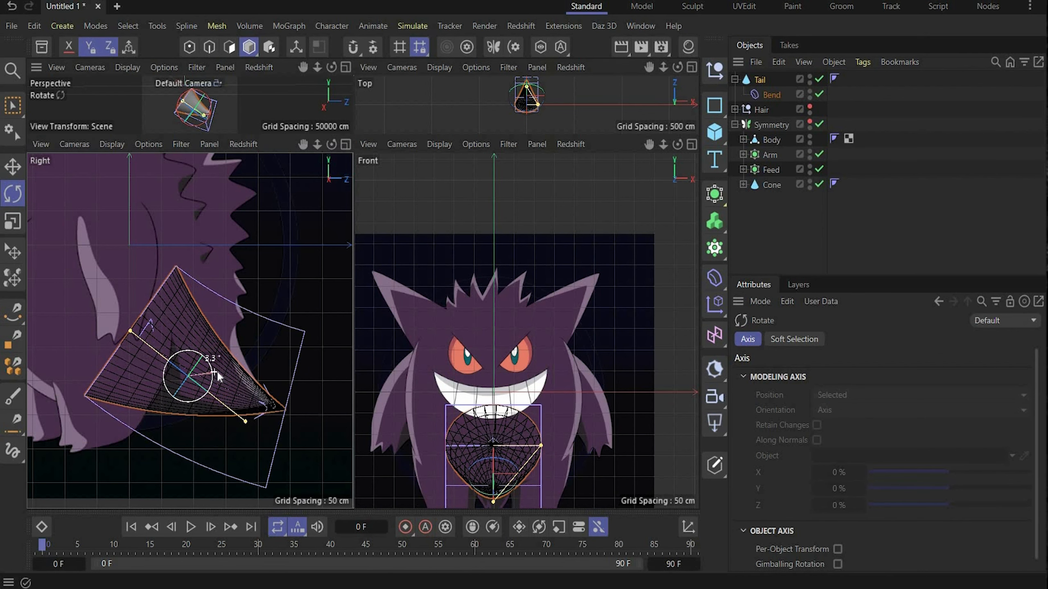
- Make the Hair group and the Symmetry object visible again in the perspective view
middle_click(338, 113)
scroll(413, 198, "down", 6)
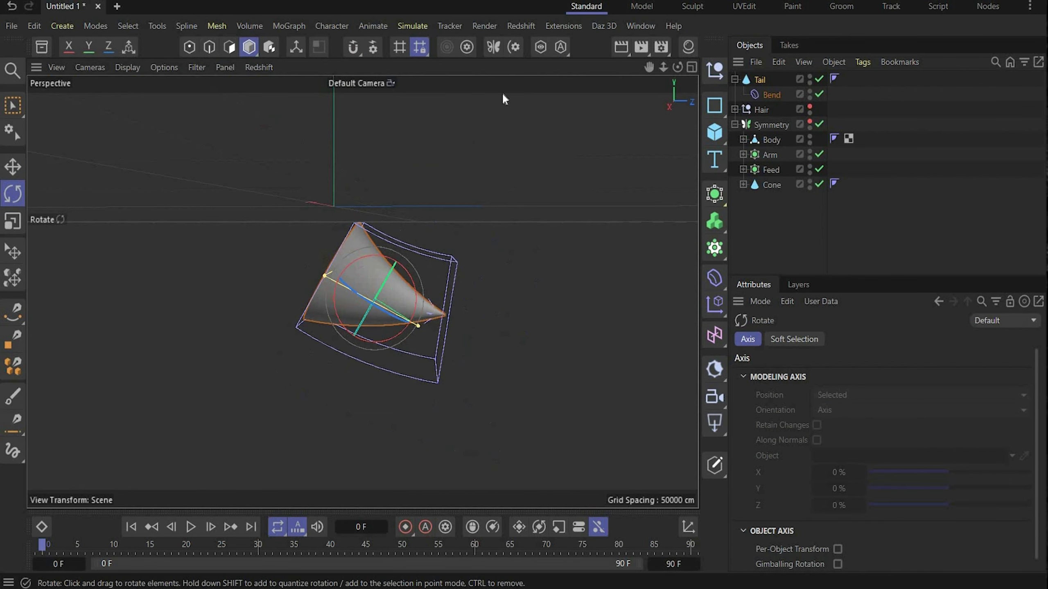
left_click(807, 119)
left_click(809, 108)
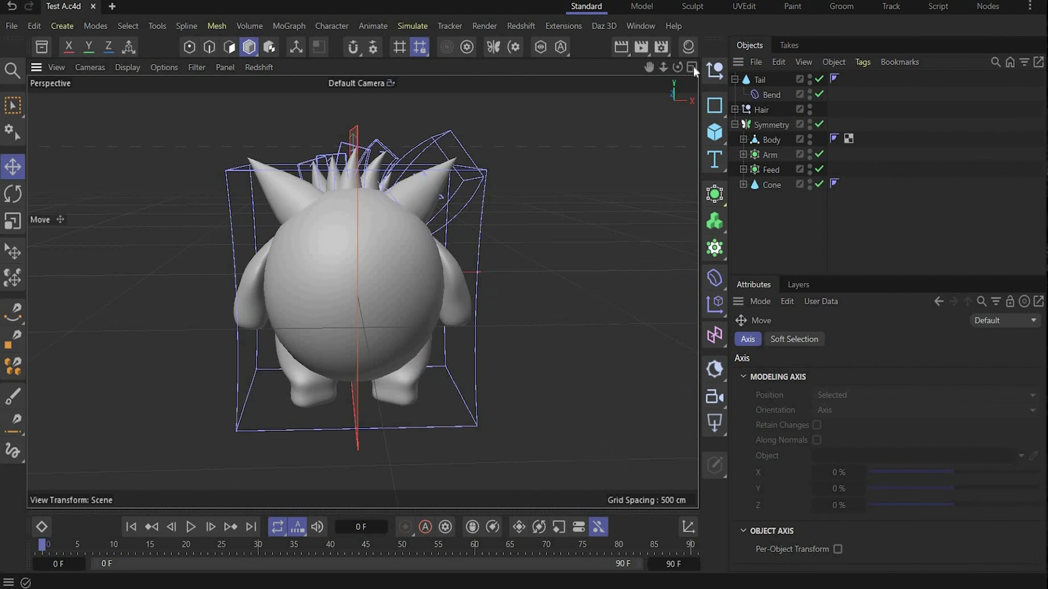
- Copy the Cone from the Hair group to the top level of the object hierarchy, outside the group
left_click(692, 67)
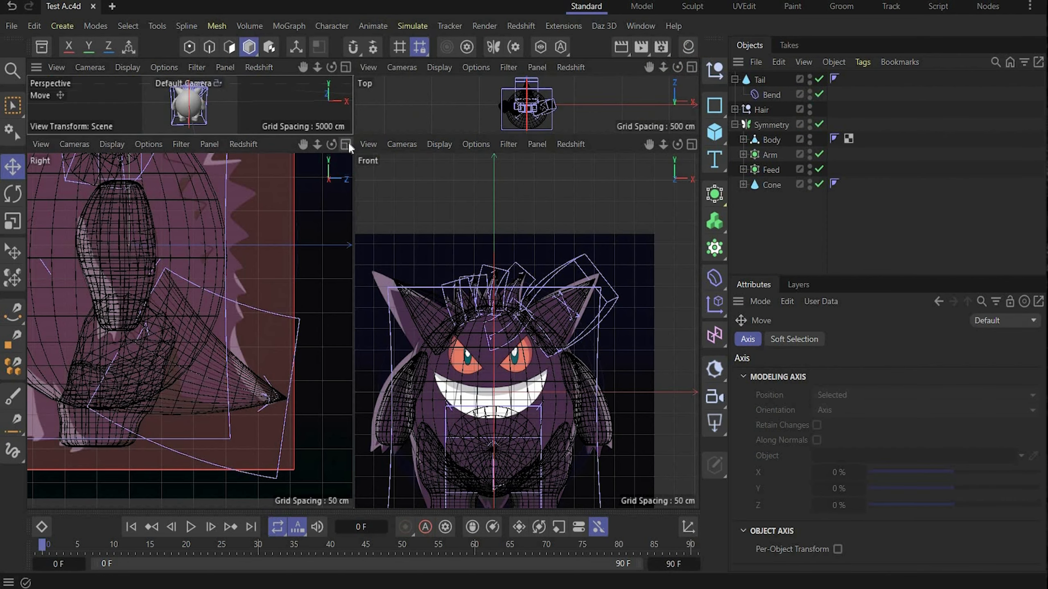
middle_click(347, 140)
scroll(384, 163, "down", 5)
scroll(388, 151, "up", 2)
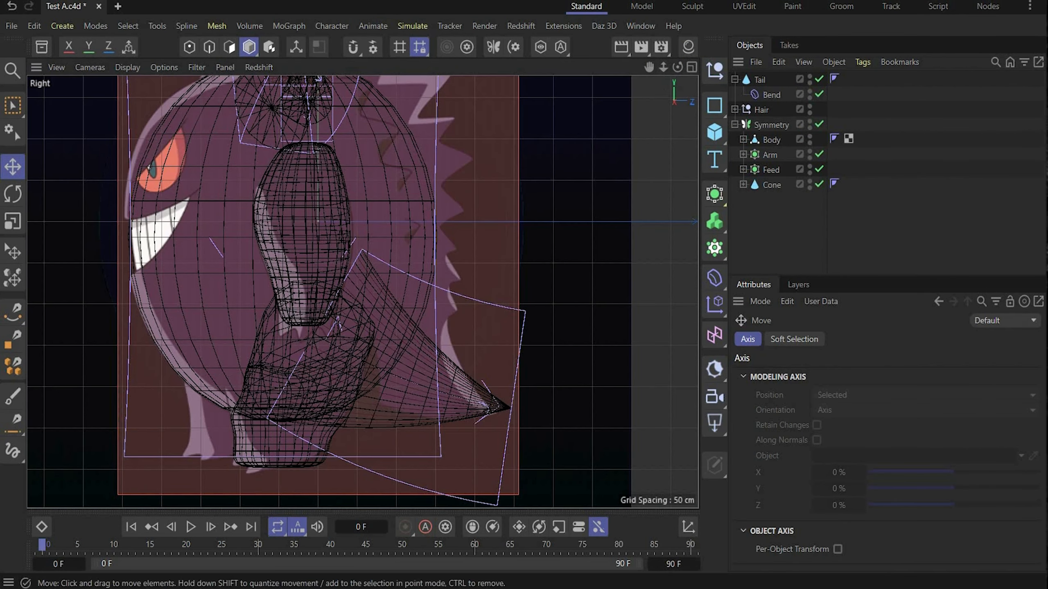
left_click(735, 109)
left_click(769, 182)
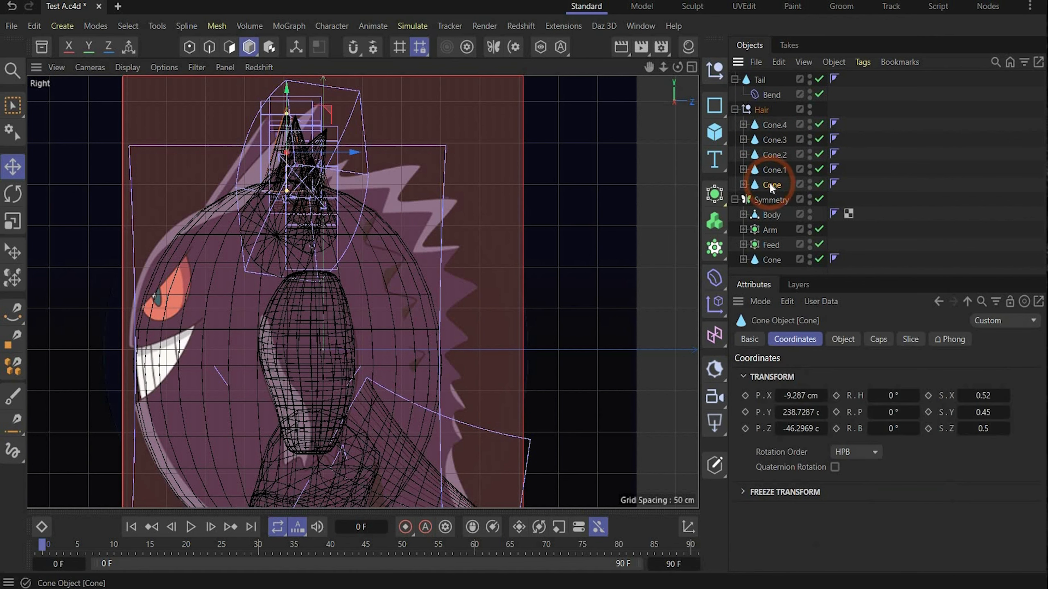
left_click_drag(768, 182, 753, 87, "ctrl")
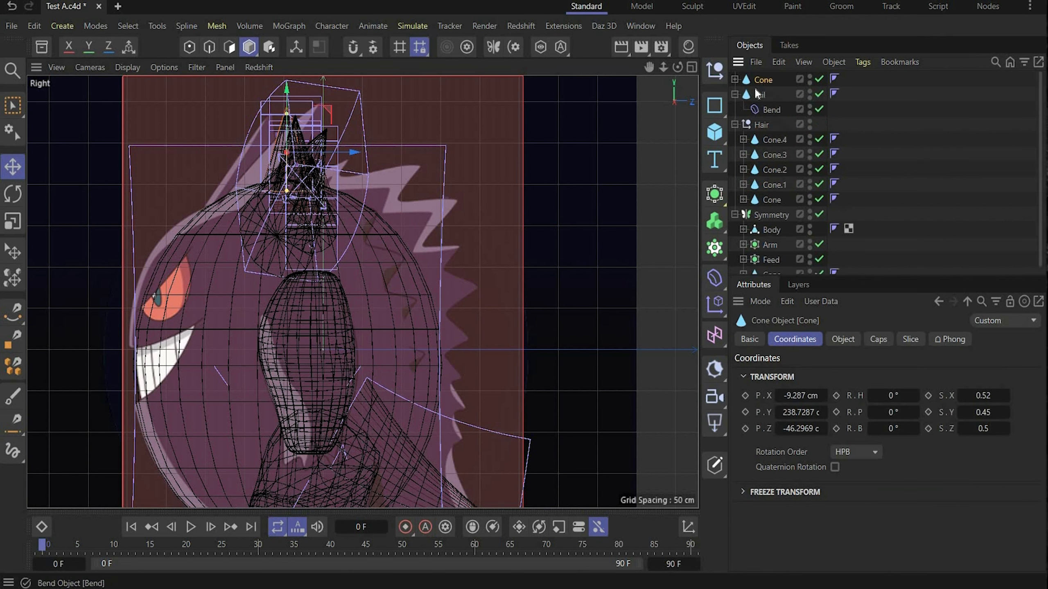
left_click(734, 94)
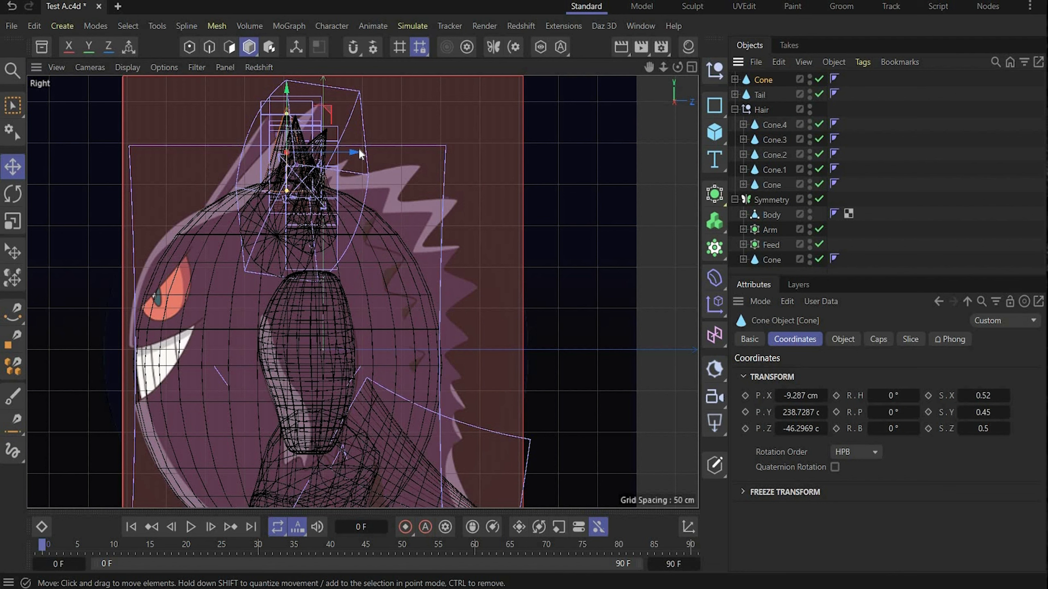
- Move the copied cone to the back of the head, about Y 184 cm and Z 119 cm, and rotate it to point backward
left_click_drag(414, 156, 416, 198)
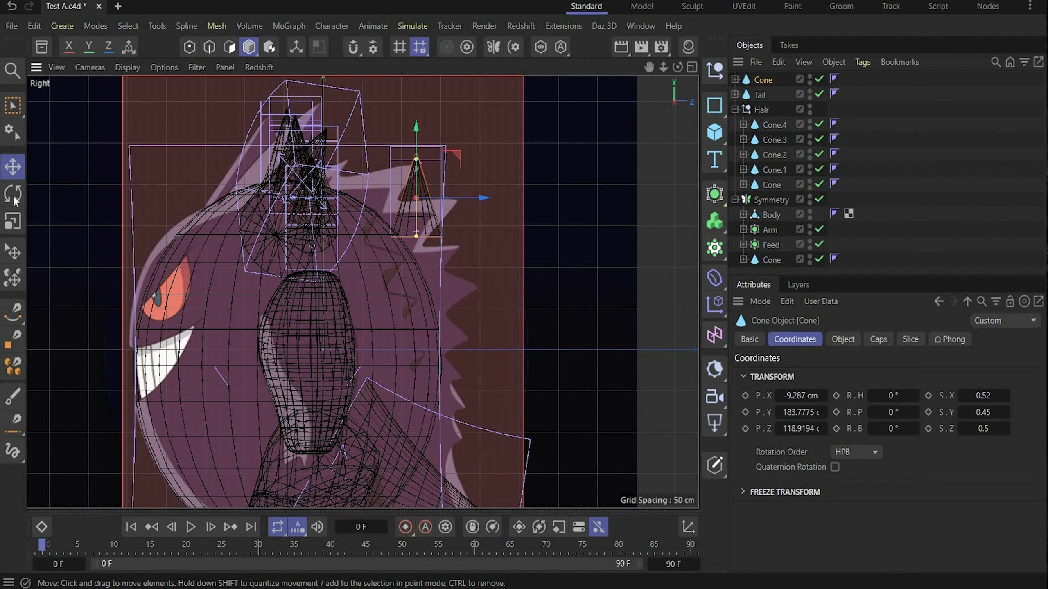
key("r")
left_click_drag(455, 163, 478, 220)
key("e")
- Delete the Bend deformer nested under the copied cone
left_click(734, 80)
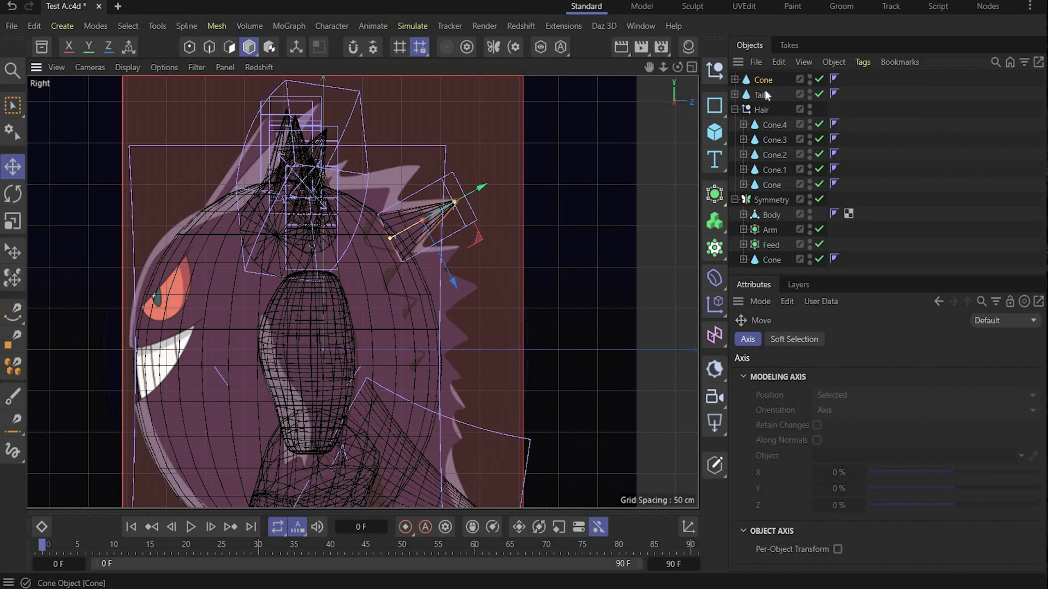
left_click(766, 92)
key("Delete")
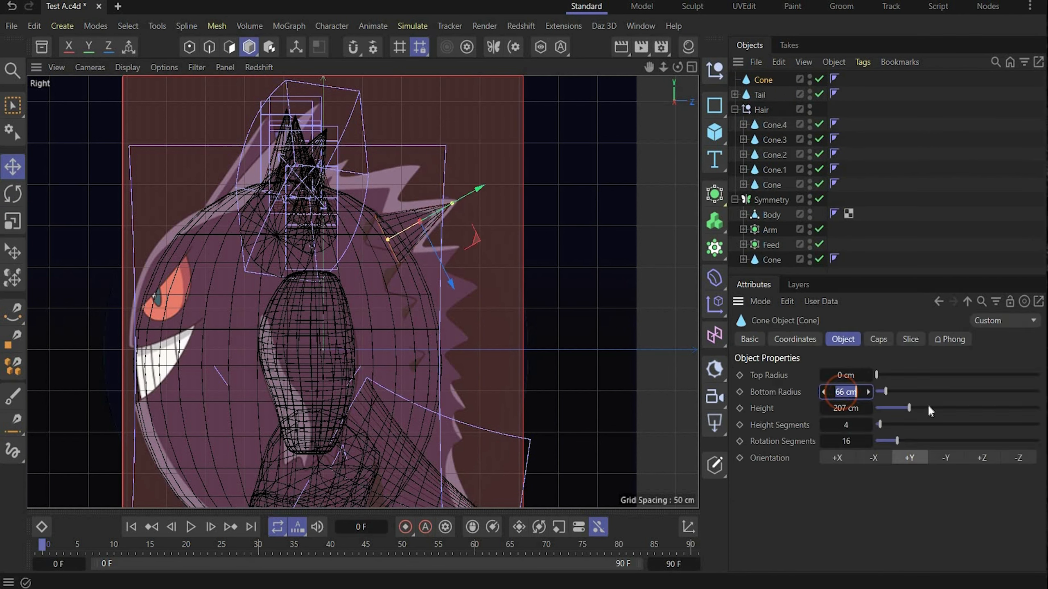
- Set the copied cone's bottom radius to 52 cm and its height to 132 cm
left_click(928, 406)
type("52")
key("Tab")
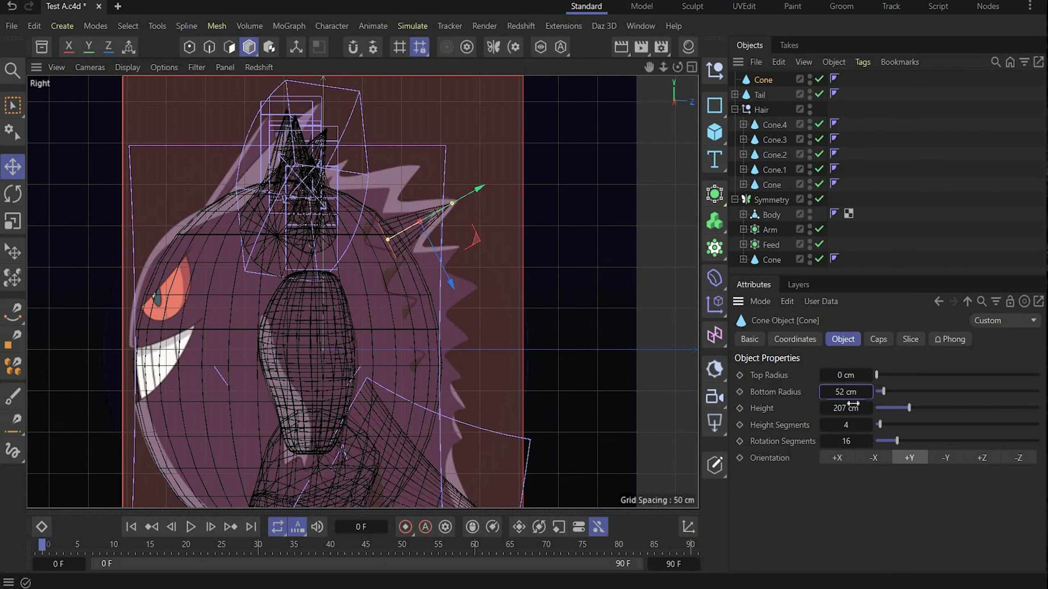
type("132")
key("Return")
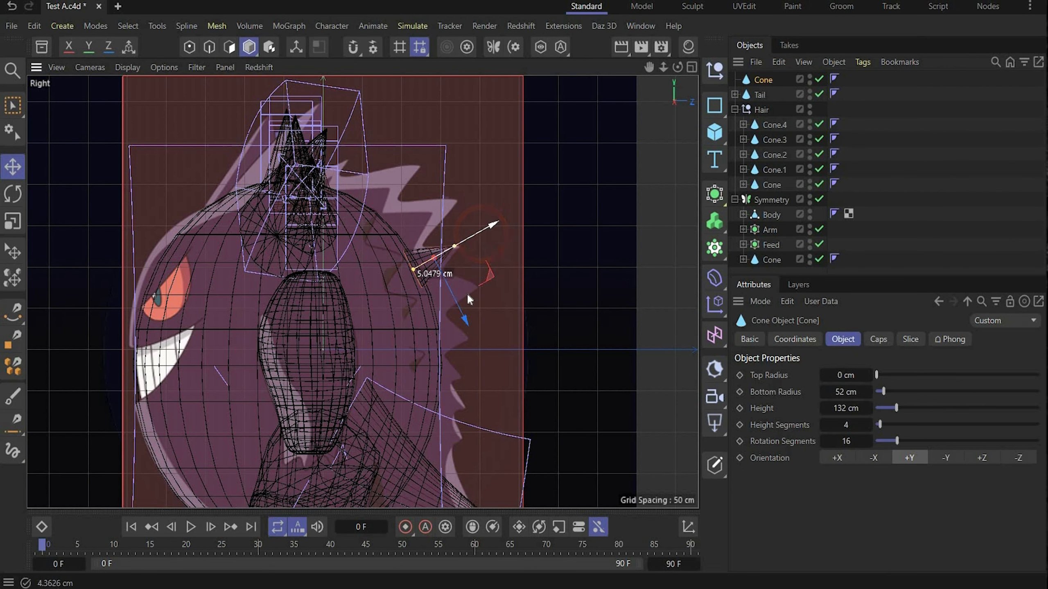
- Add a Circle spline in the ZY plane as the path for the back spikes
left_click(691, 66)
key("F3")
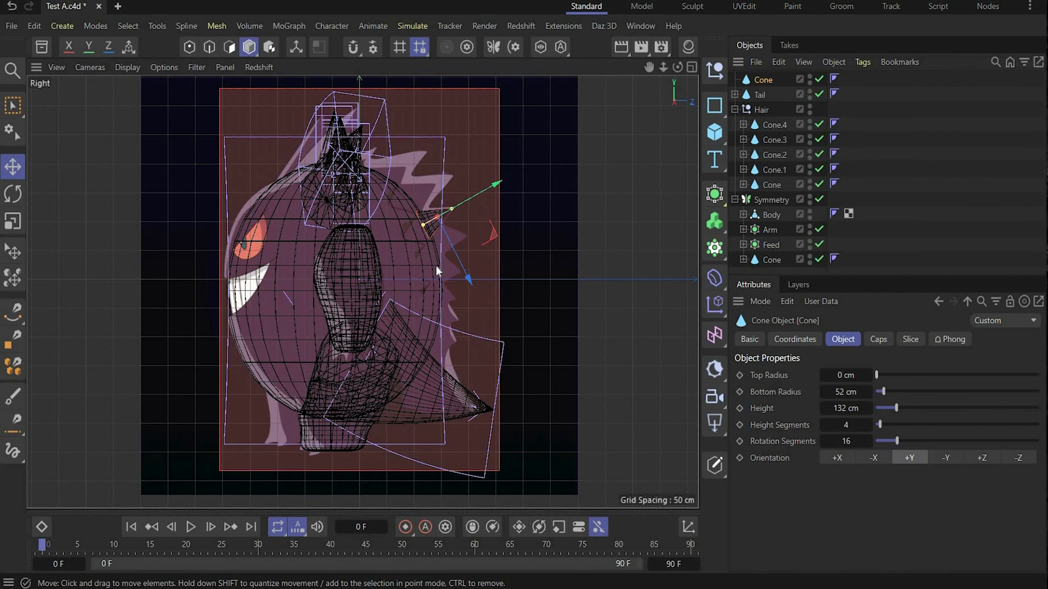
left_click(718, 109)
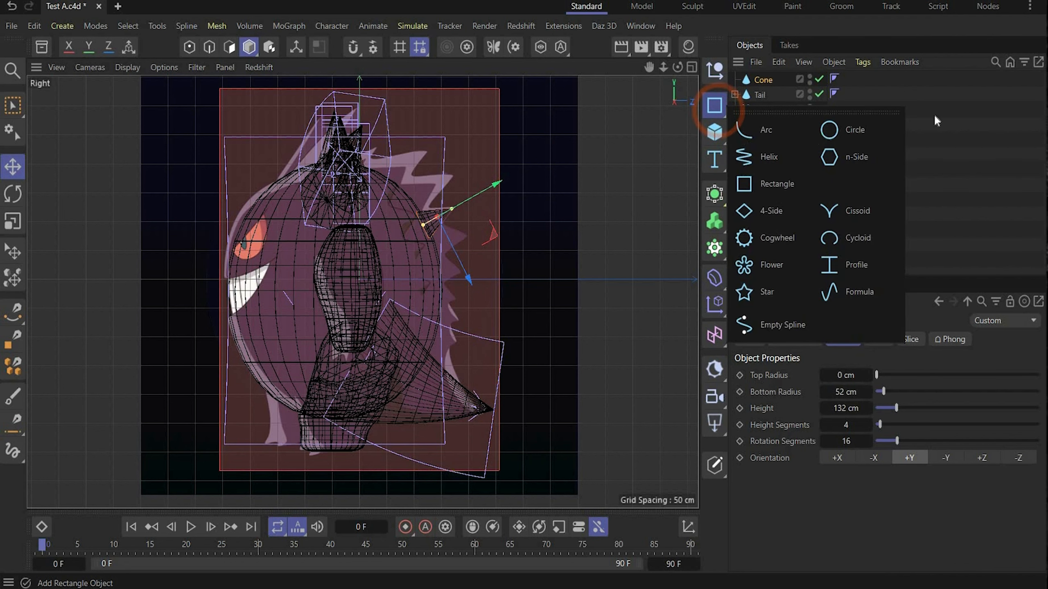
left_click(859, 134)
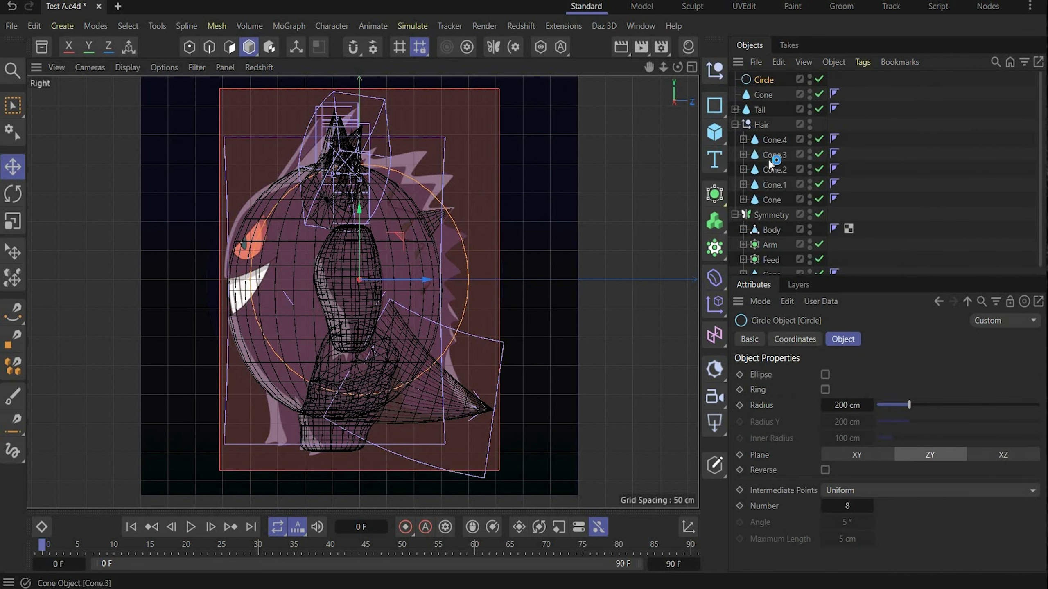
- Set the Circle's Z scale to 0.75 and lower it to about Y -17 cm
left_click(794, 338)
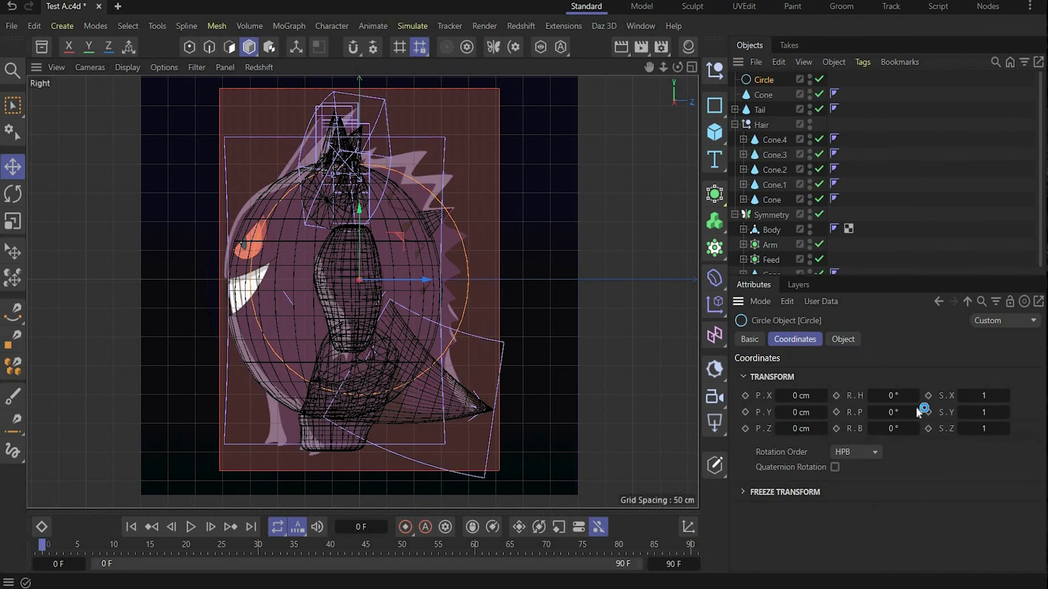
left_click(983, 429)
key("Return")
left_click_drag(359, 209, 360, 219)
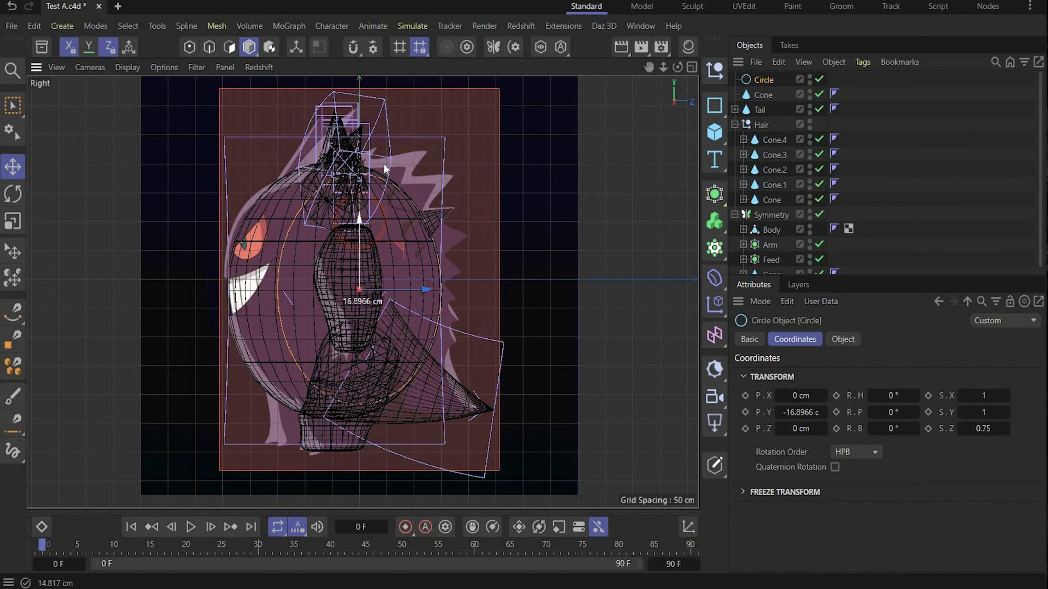
- Add a Cloner and nest the copied spike cone inside it
left_click(692, 68)
left_click(347, 68)
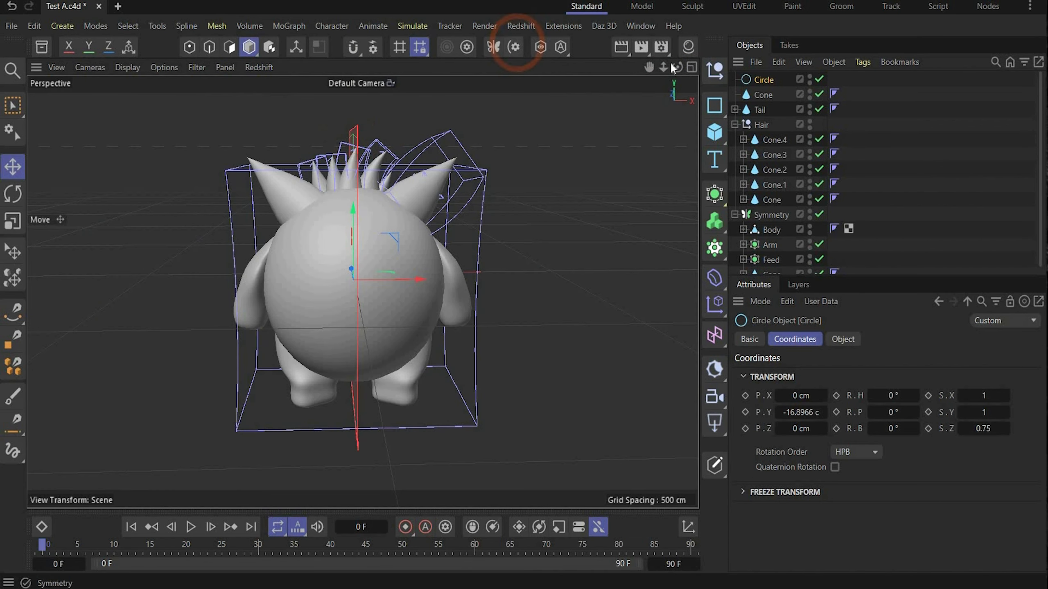
left_click_drag(677, 66, 656, 53)
left_click(714, 248)
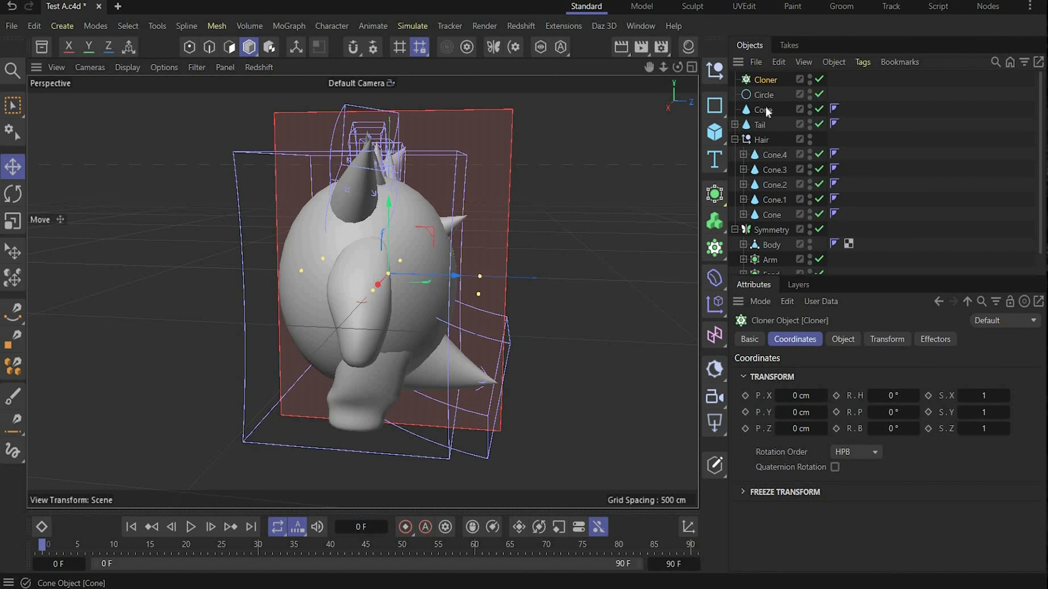
left_click_drag(766, 112, 764, 80)
left_click(764, 81)
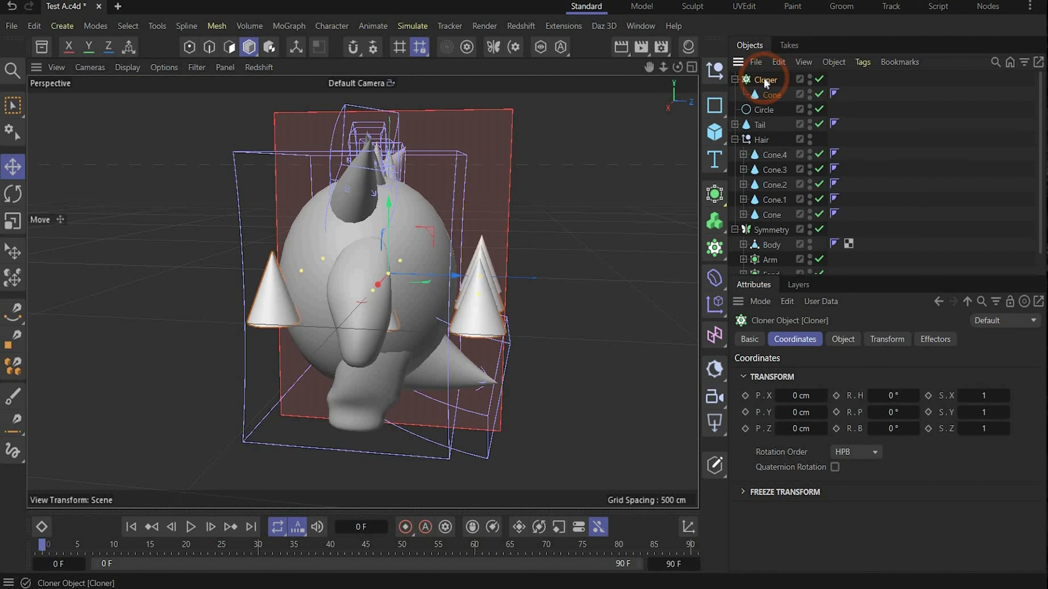
- Set the Cloner's mode to Object and assign the Circle spline as its object
left_click(830, 336)
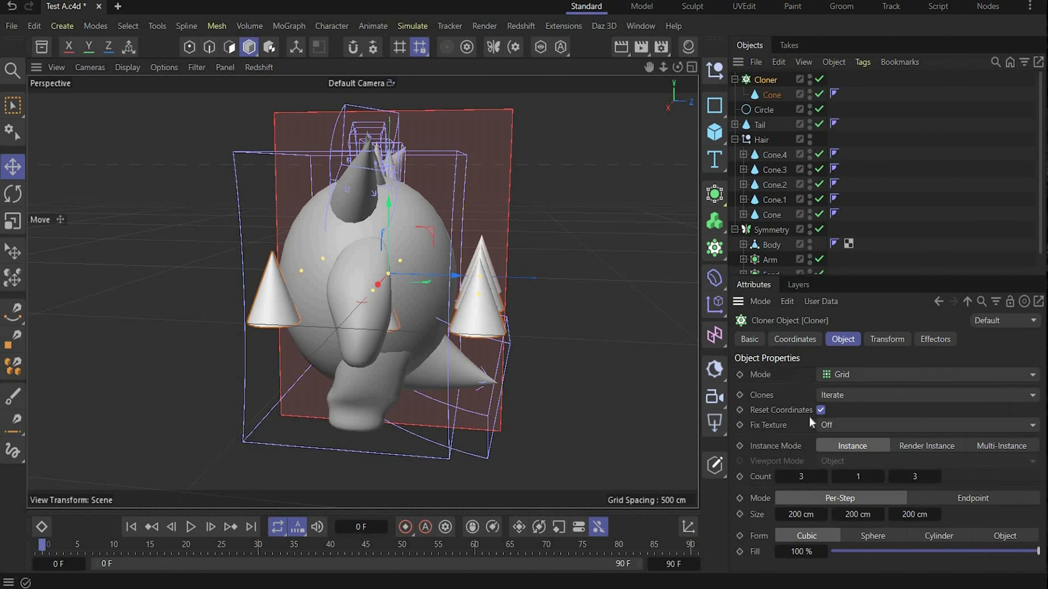
left_click(841, 372)
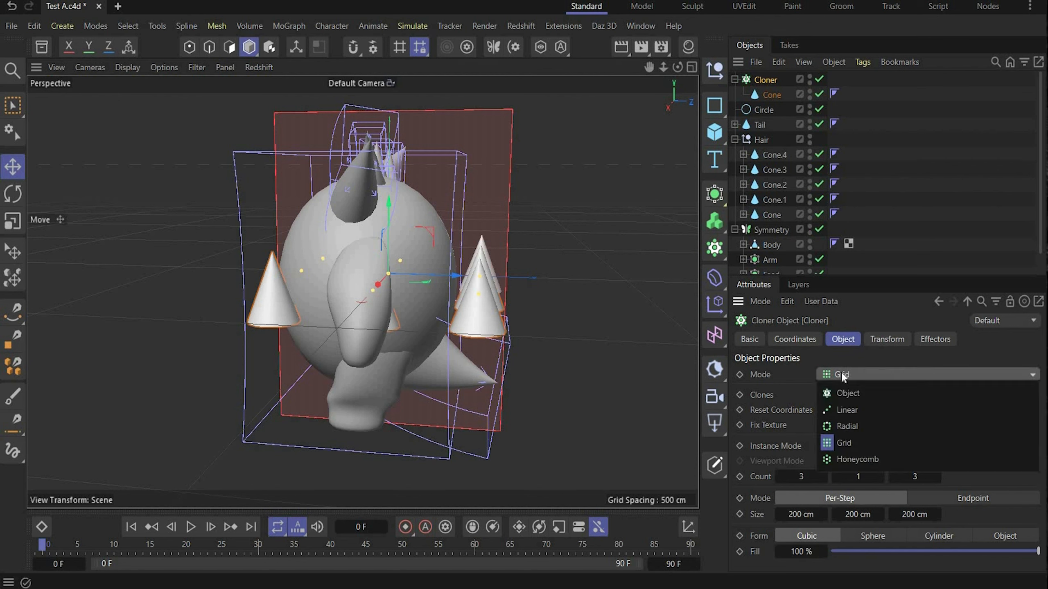
left_click(843, 400)
left_click_drag(764, 110, 863, 470)
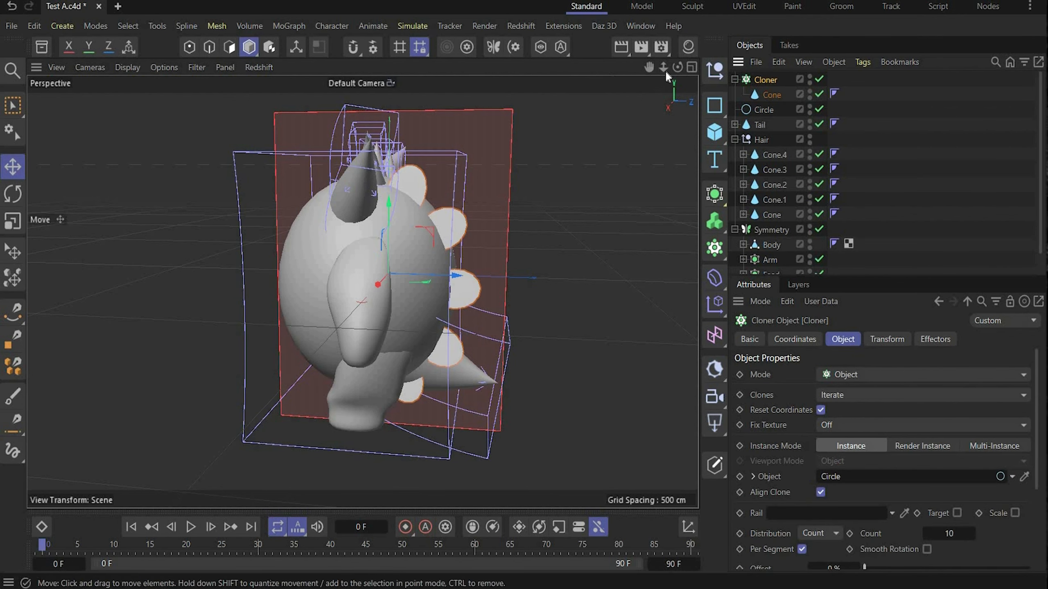
- Set the B rotation in the Cloner's clone transform to 270° so that the spikes point outward from the back
left_click_drag(678, 67, 182, 279)
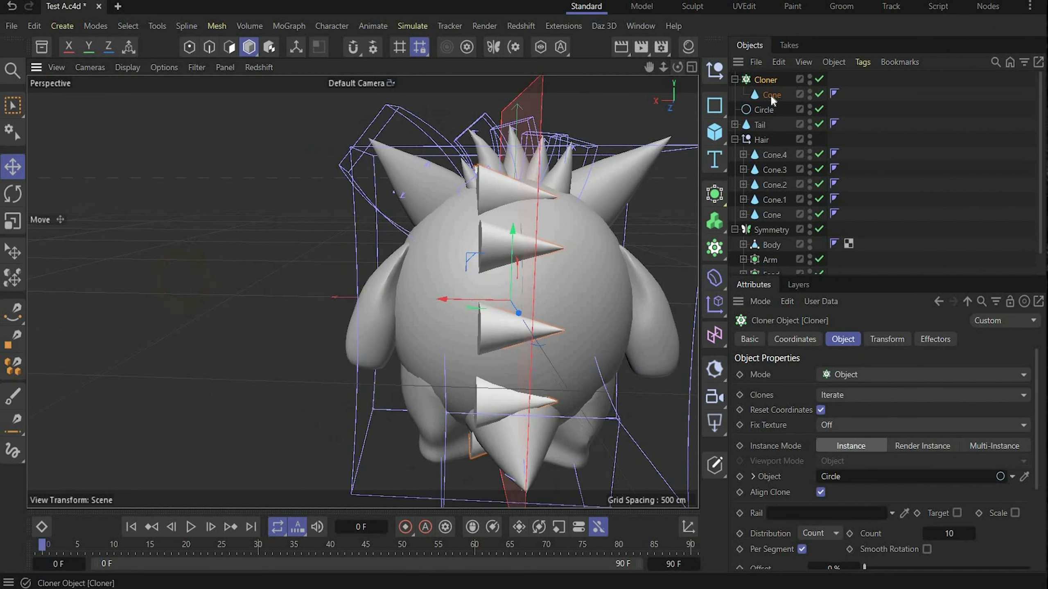
left_click(770, 95)
left_click(798, 339)
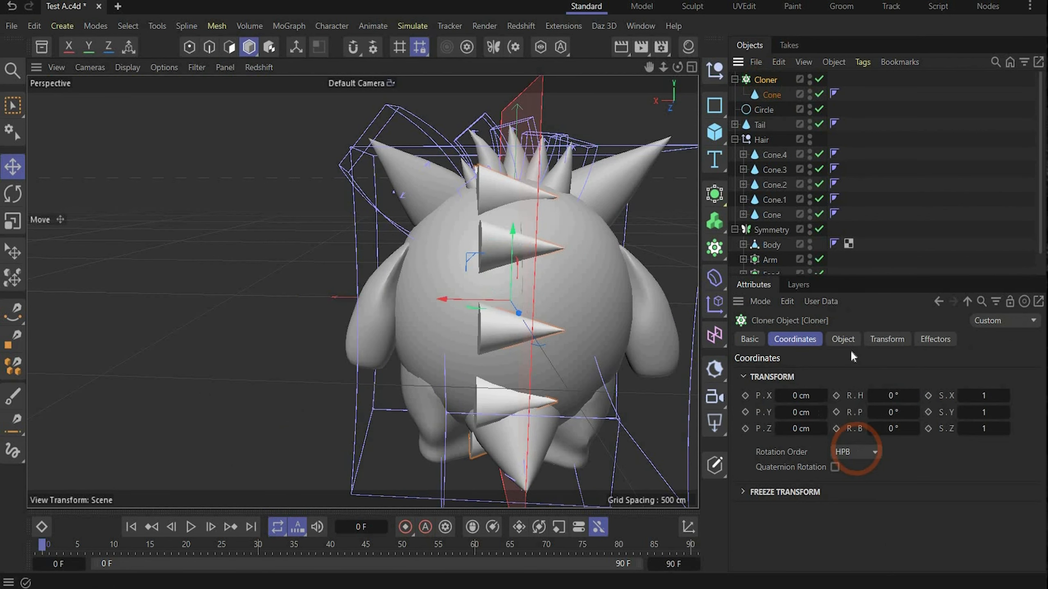
left_click(883, 339)
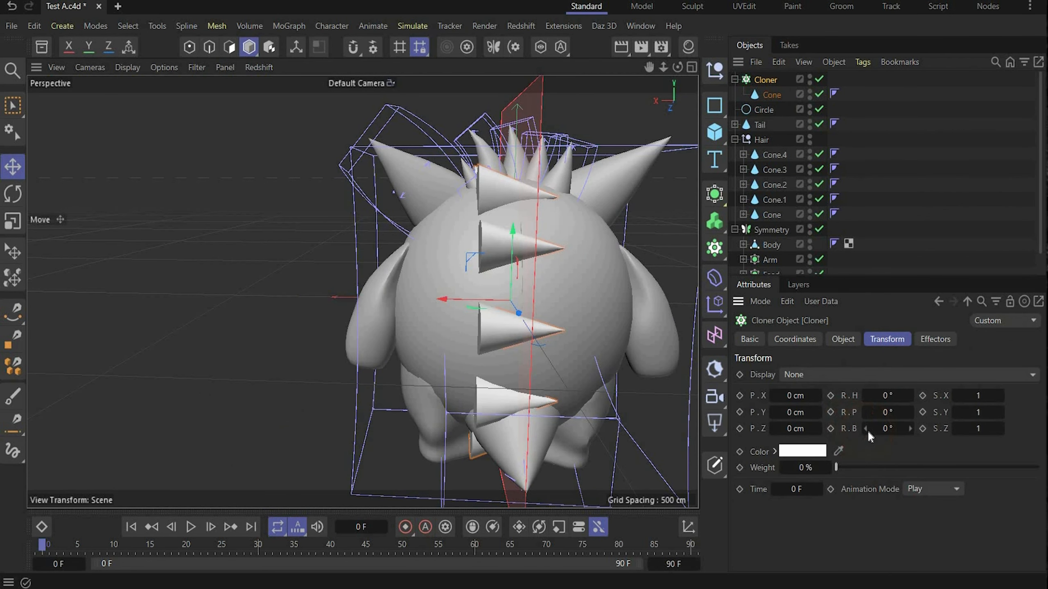
left_click_drag(874, 430, 883, 429)
left_click(883, 429)
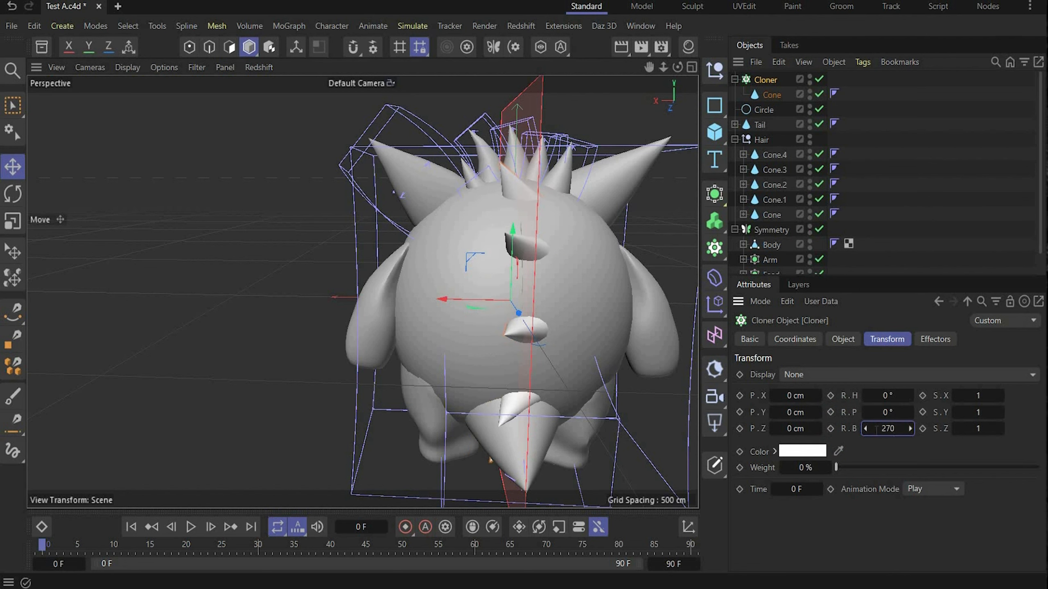
key("Return")
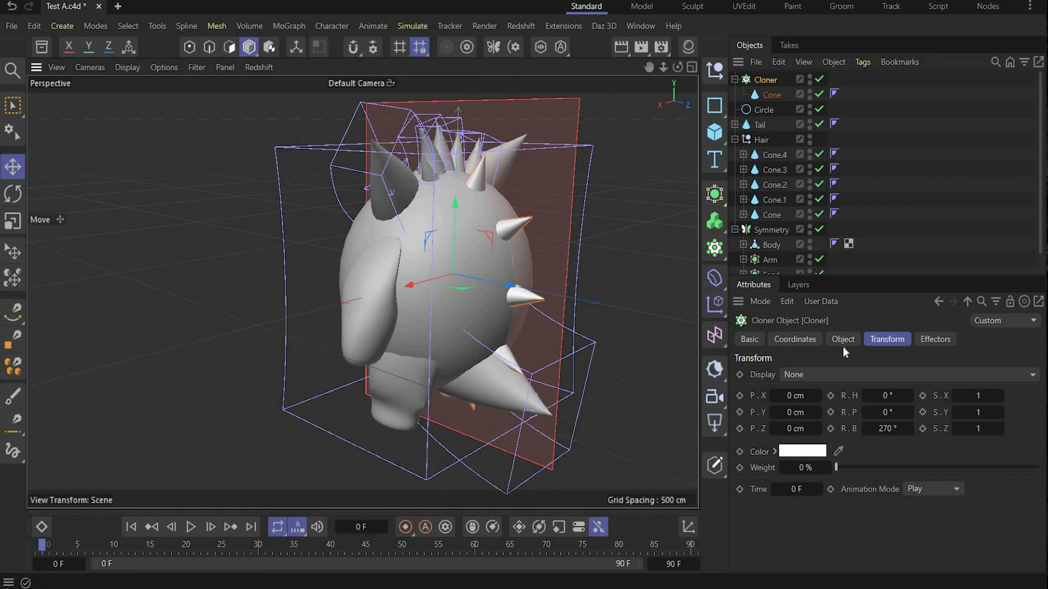
- Reduce the Cloner's clone count to 7
left_click(842, 342)
scroll(779, 463, "down", 5)
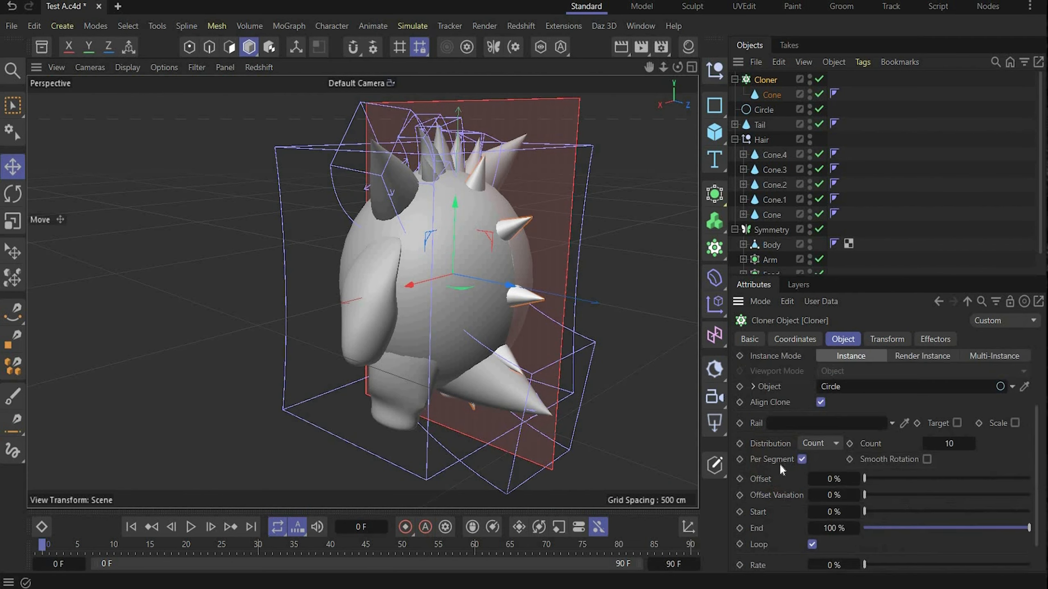
left_click(925, 408)
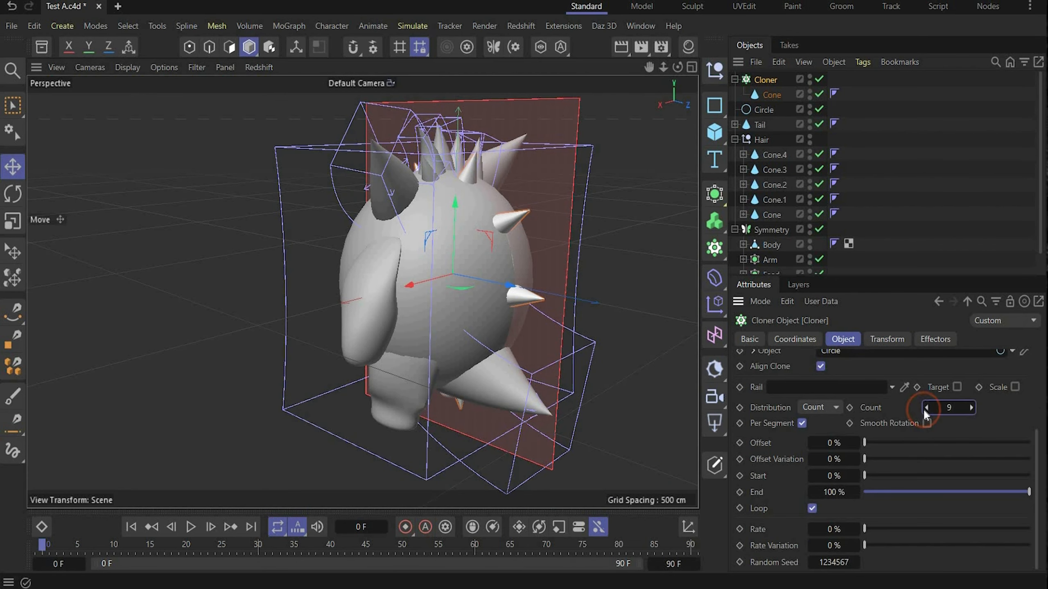
left_click(925, 407)
left_click(925, 408)
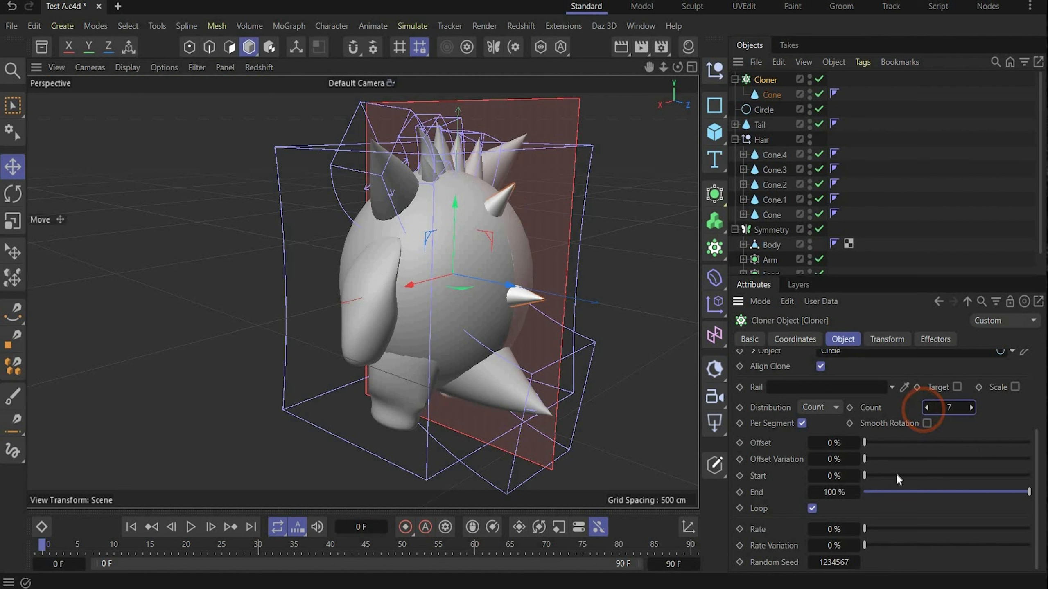
- Set the Cloner's offset to 25% and its start to 67% so the spikes line up along the back
double_click(841, 446)
type("25")
key("Return")
double_click(833, 480)
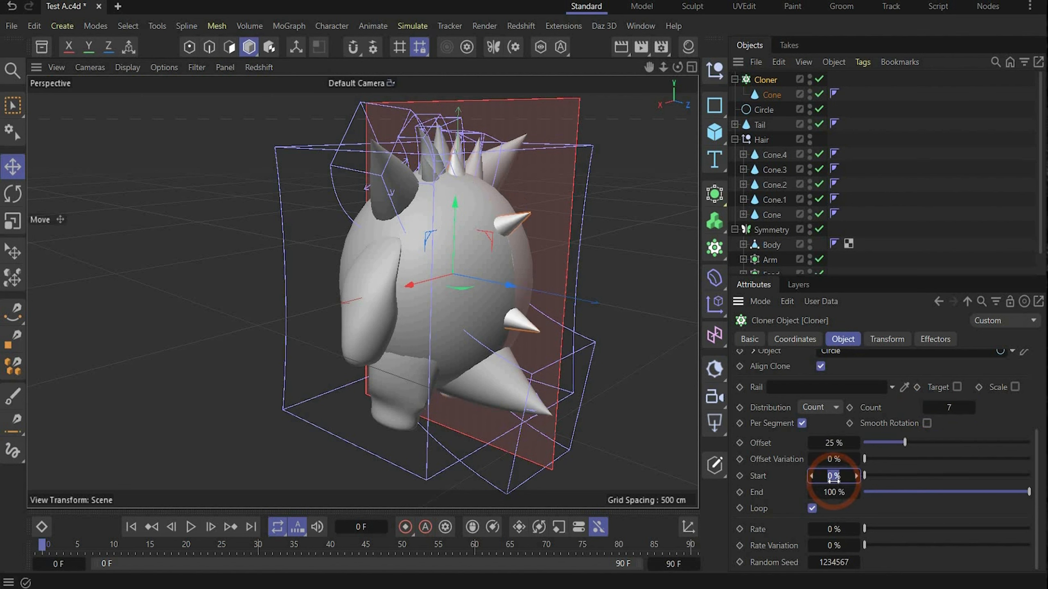
type("67")
key("Return")
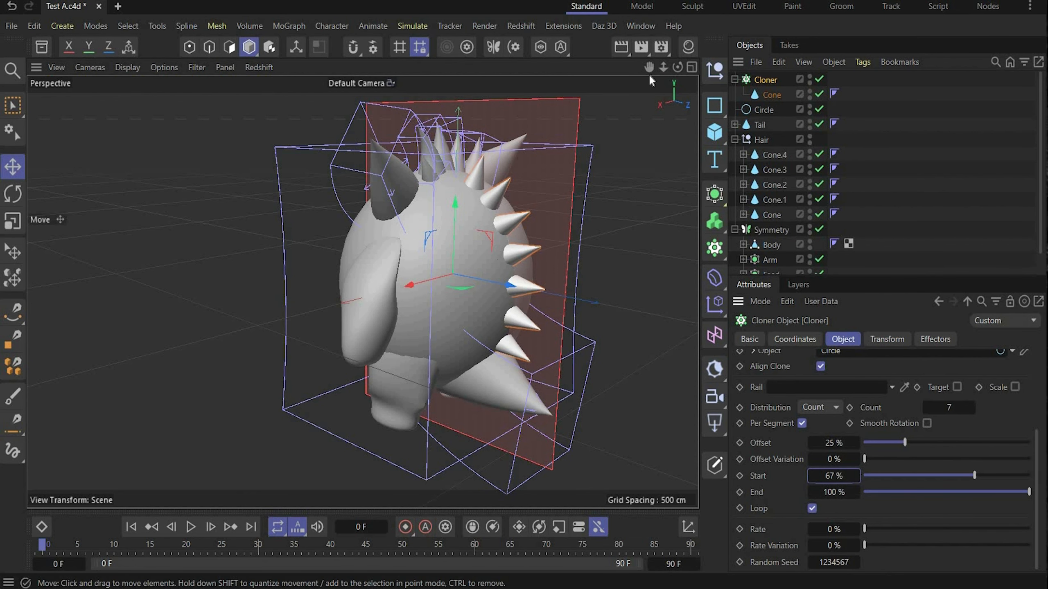
- Add a Step effector to the Cloner and invert its spline curve to run from 1 down to 0
left_click_drag(677, 66, 365, 174)
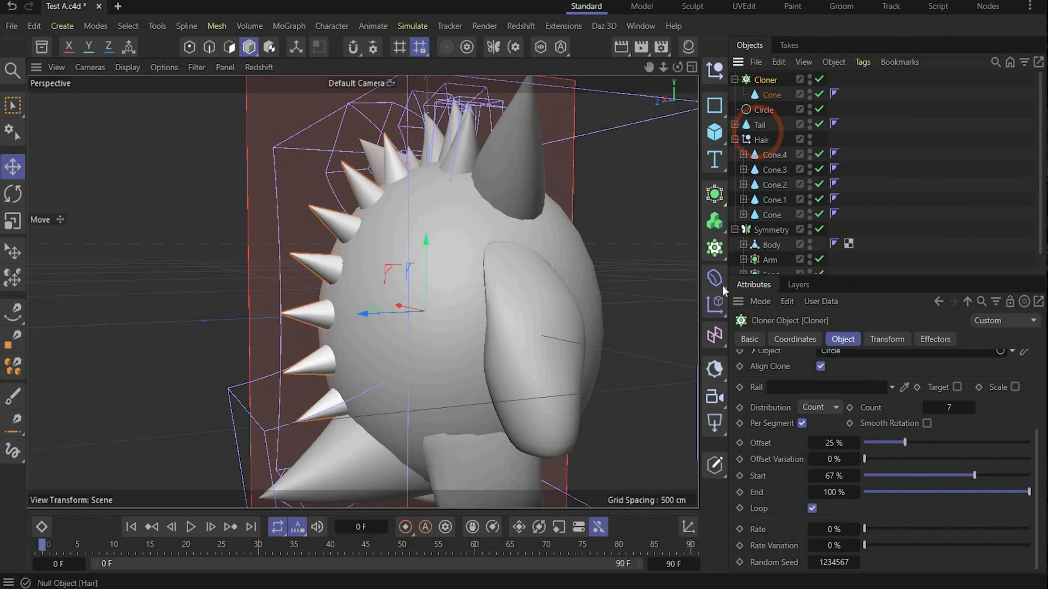
left_click(719, 307)
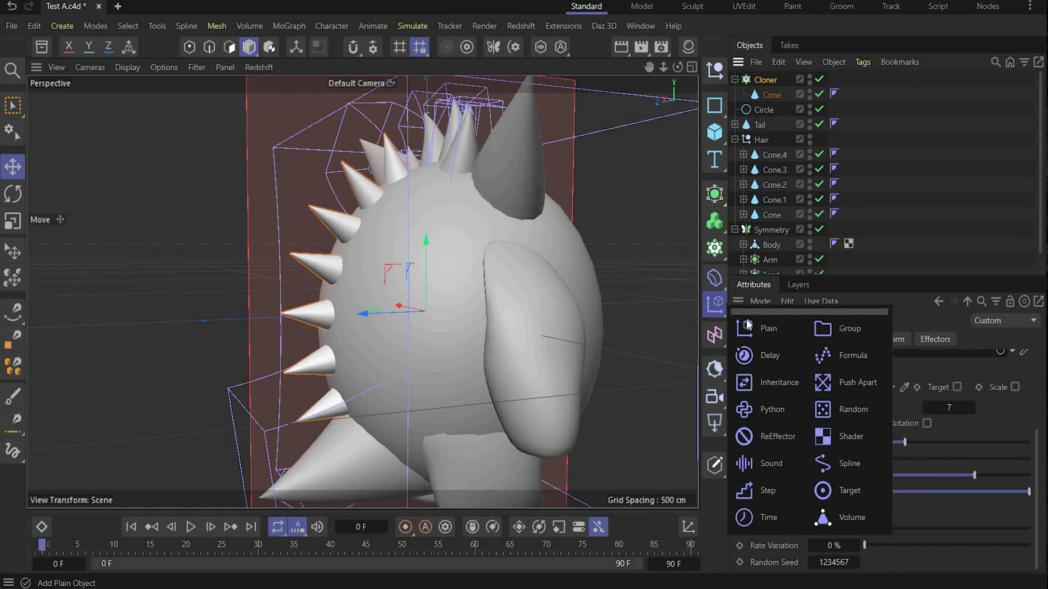
left_click(769, 483)
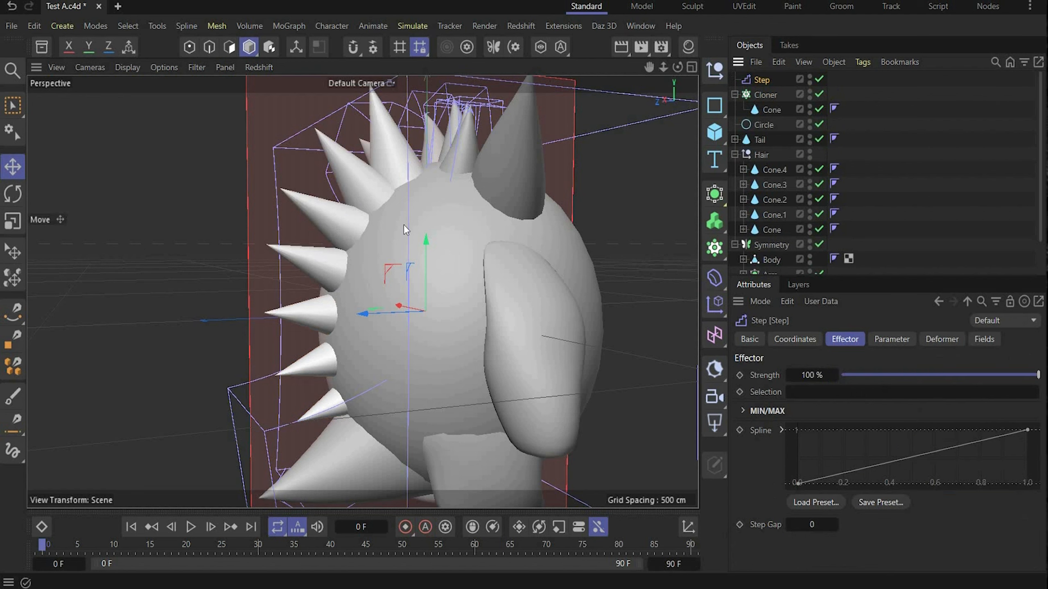
left_click_drag(797, 484, 797, 429)
left_click_drag(1027, 429, 1028, 483)
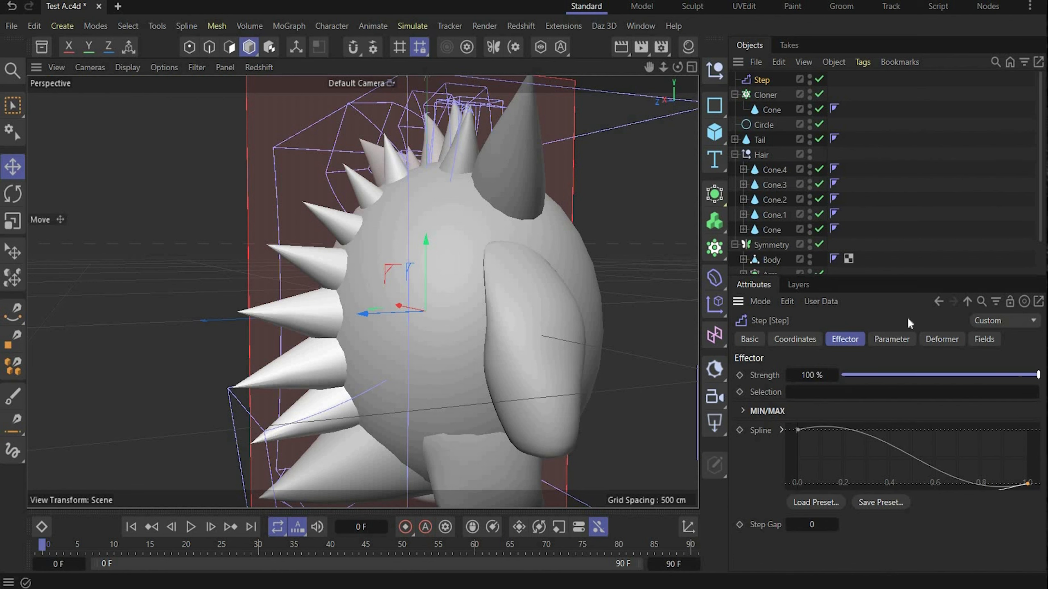
- Set the Step effector's uniform scale to -0.3
left_click(895, 339)
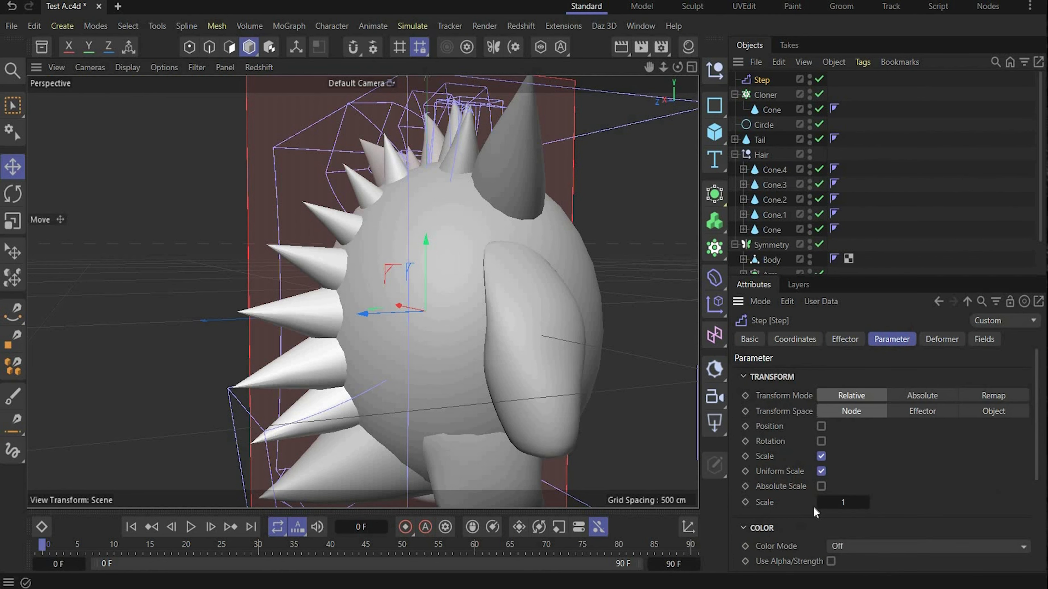
double_click(847, 502)
type("-")
type("0.3")
key("Return")
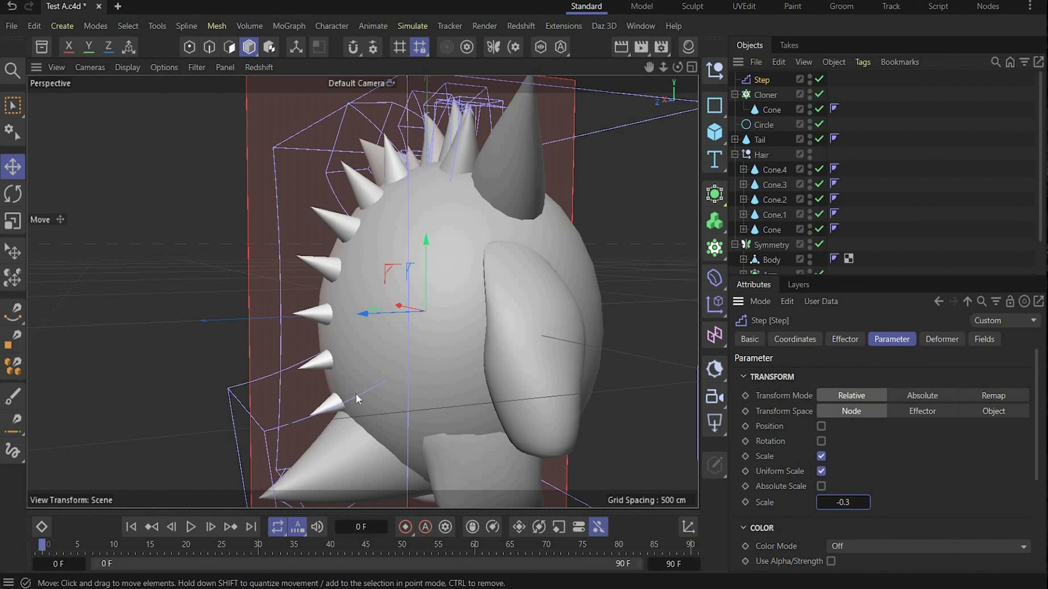
- Increase the back-spike Cloner's count to 10
left_click(763, 95)
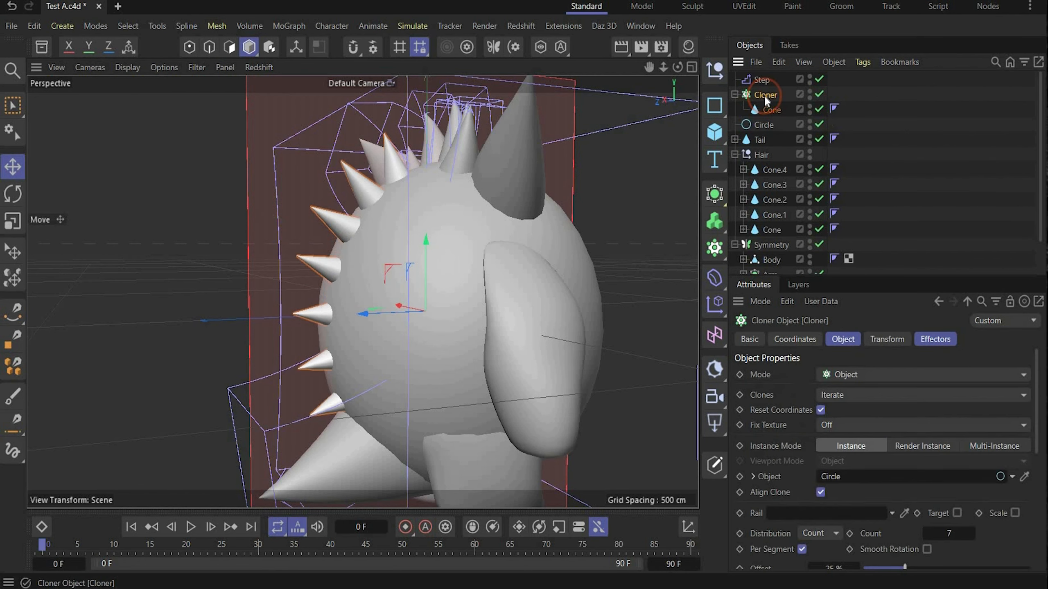
left_click(970, 532)
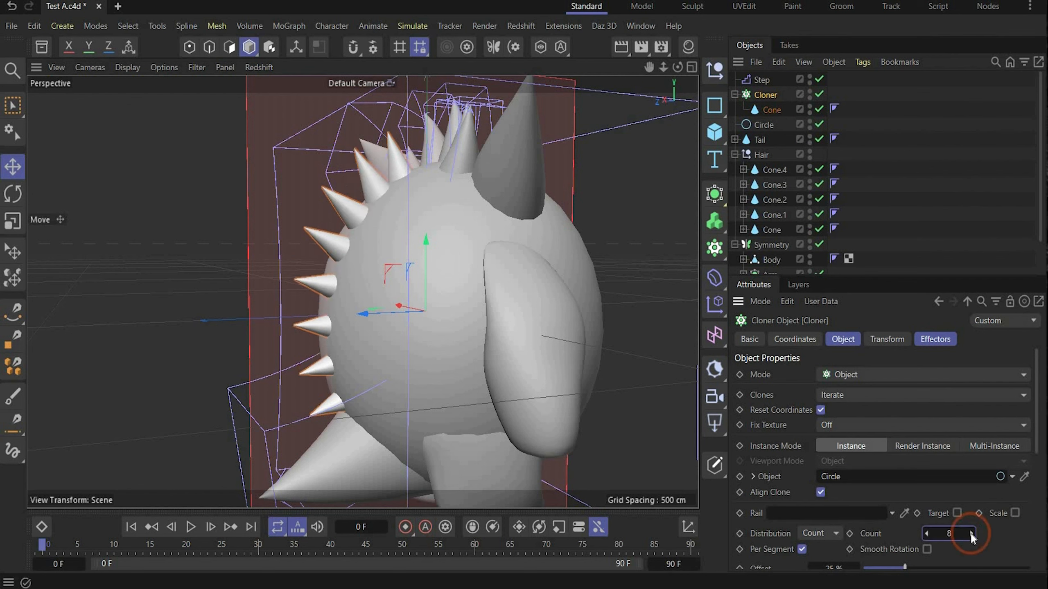
left_click(970, 532)
left_click(970, 533)
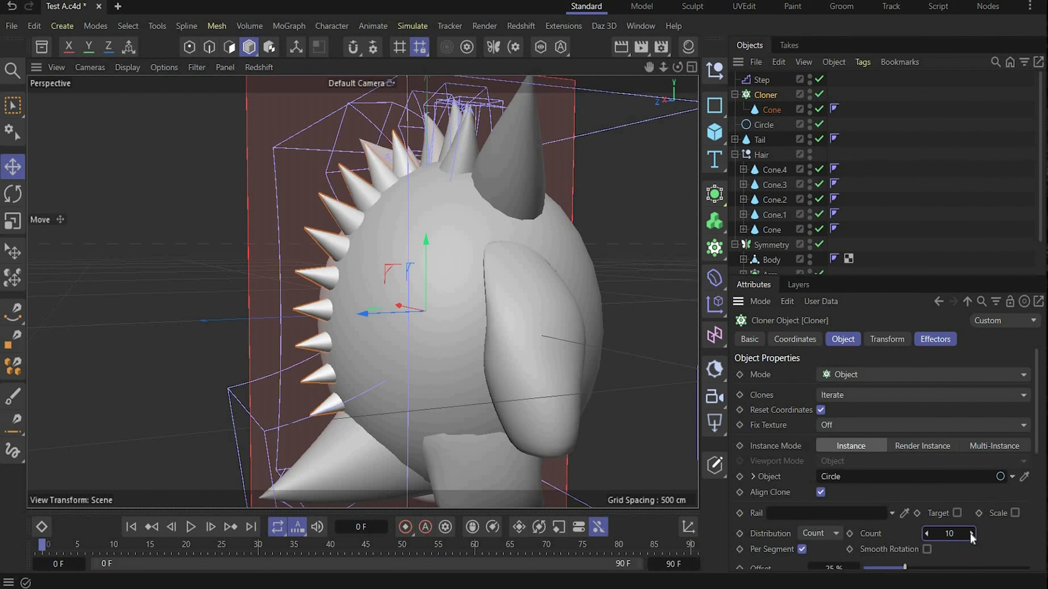
- Merge the Cloner and Step effector into one polygon object with Connect Objects + Delete
left_click(735, 95)
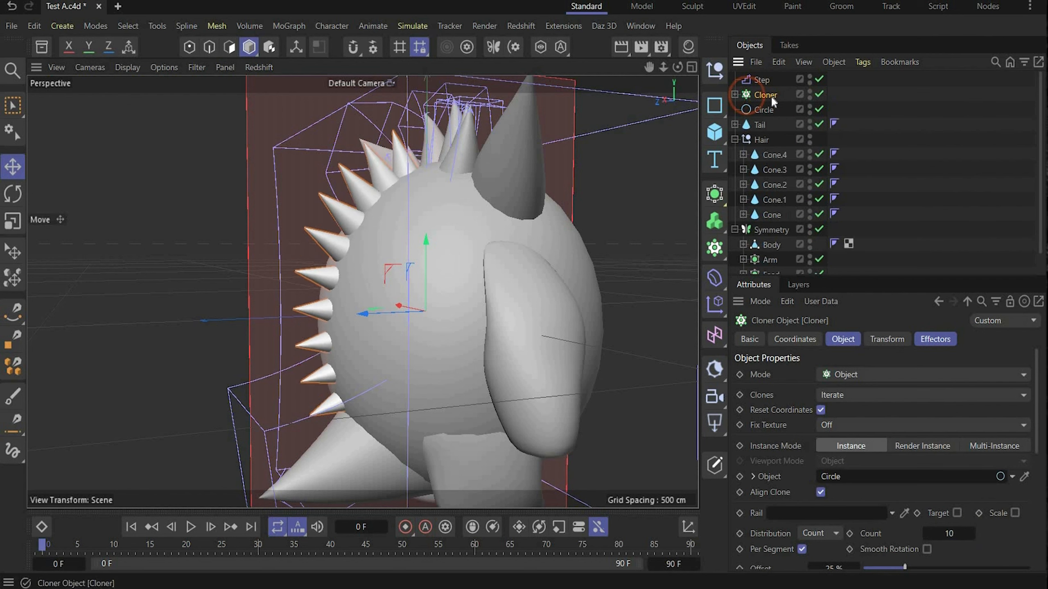
left_click(759, 80, "ctrl")
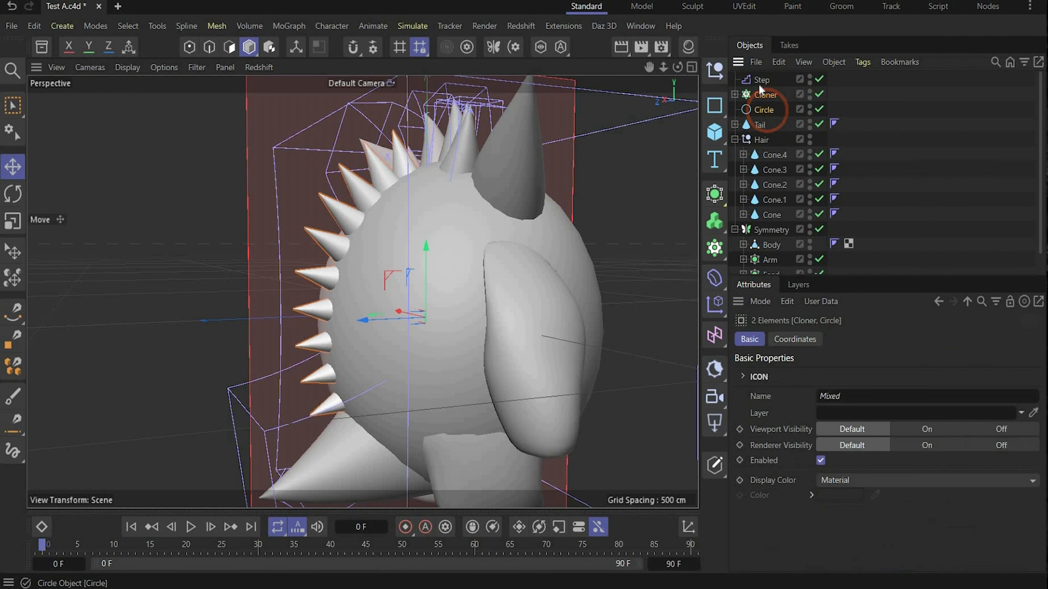
right_click(765, 95)
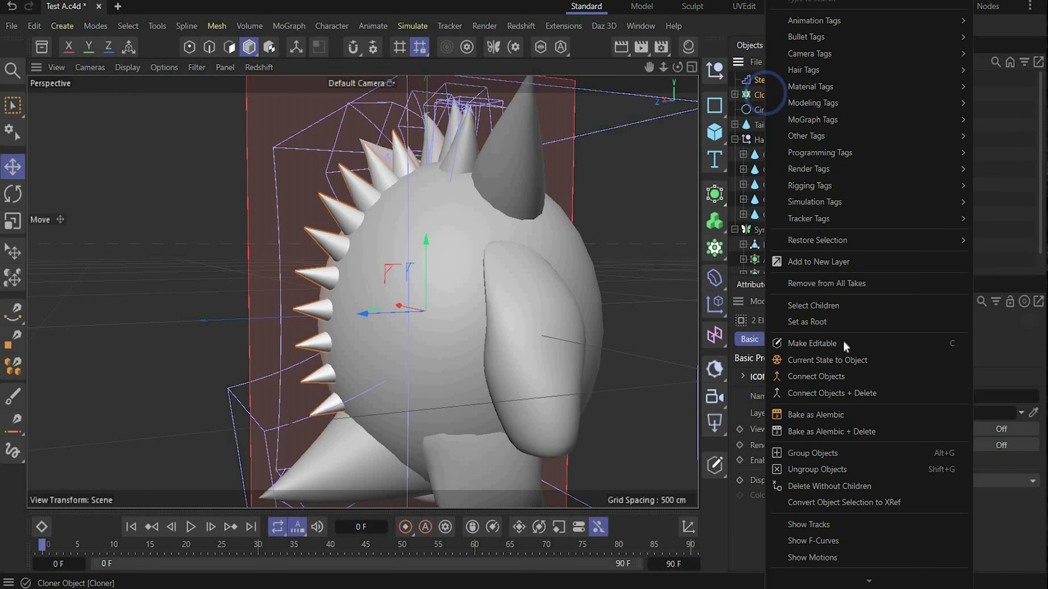
left_click(866, 390)
left_click(775, 140)
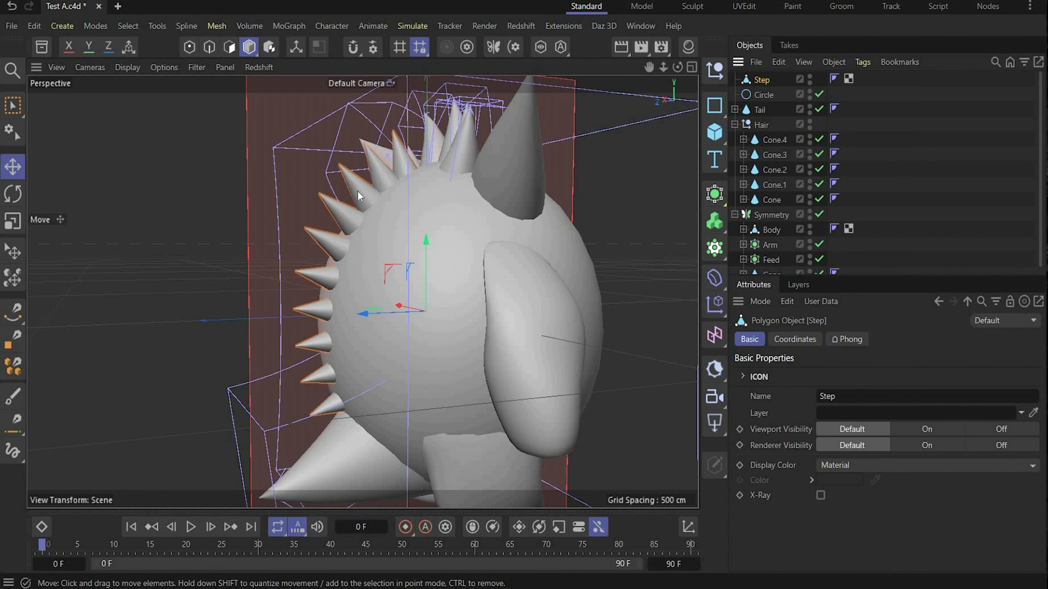
- Duplicate the merged back spikes and move the copy about 66 cm sideways along the X axis
left_click_drag(352, 246, 297, 248, "alt")
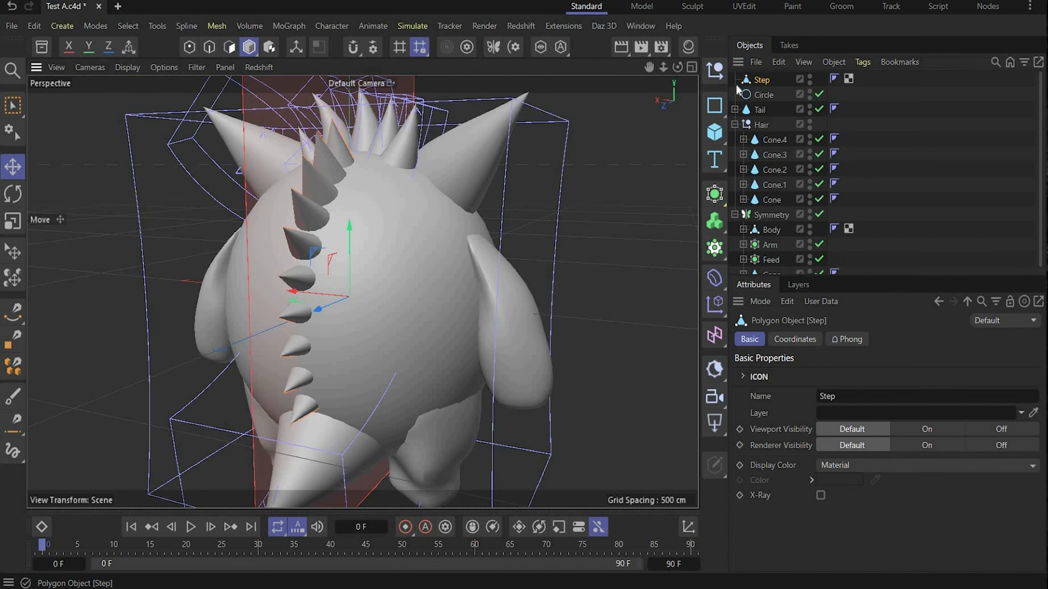
key("ctrl+c")
key("ctrl+v")
left_click_drag(312, 295, 338, 302)
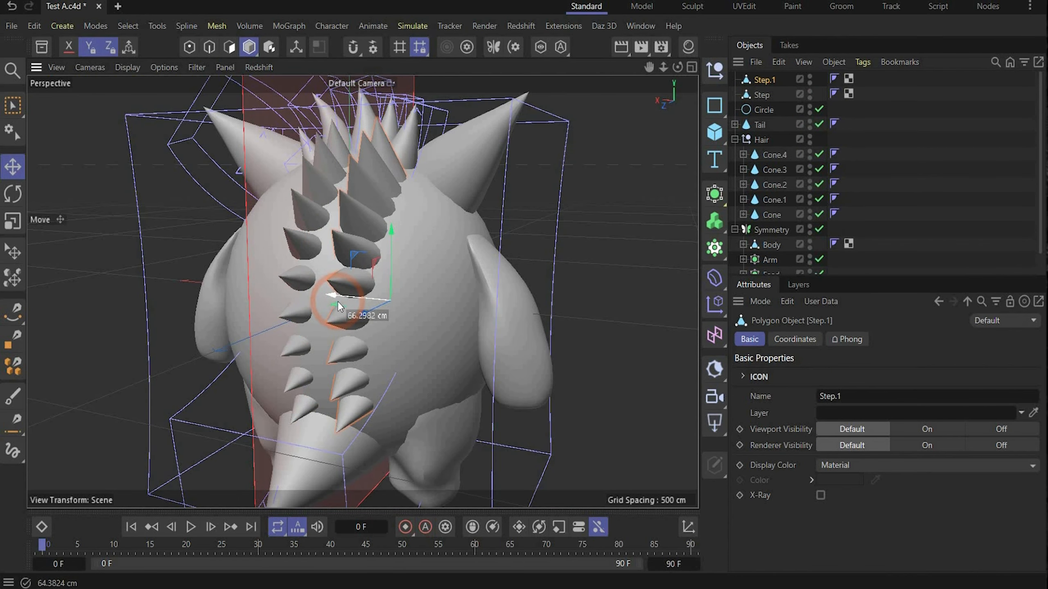
- Set the copied spike row's H rotation to 15° and its scale to 0.65 in X and 0.8 in Y and Z
left_click(795, 339)
left_click(898, 442)
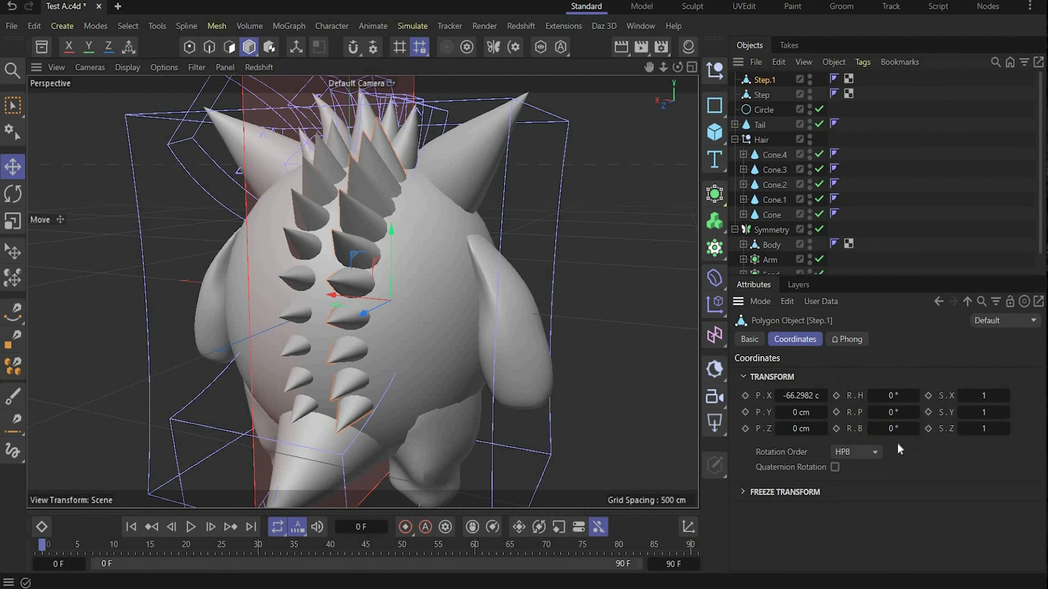
left_click(892, 396)
type("15")
key("Return")
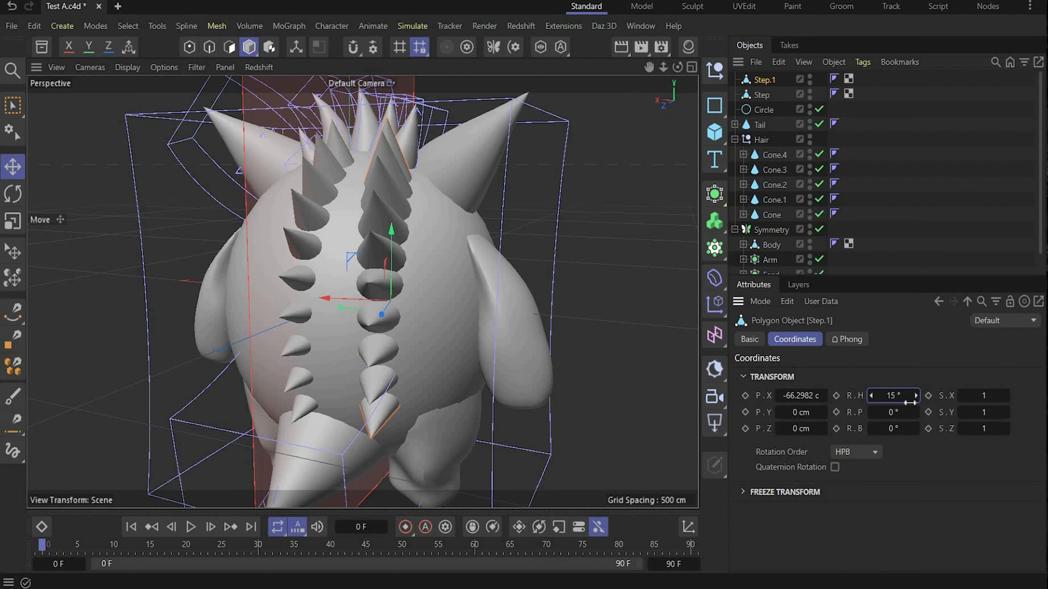
left_click(983, 397)
type("0.65")
key("Return")
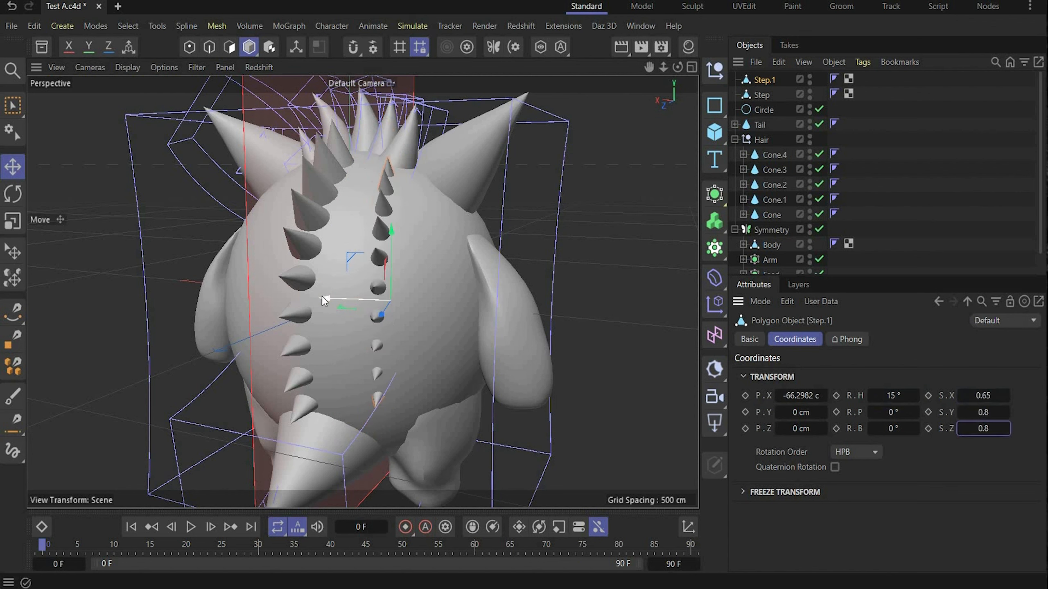
- Move the smaller spike row closer to the middle of the back and nest it inside the Symmetry object
left_click_drag(322, 298, 311, 299)
left_click(734, 139)
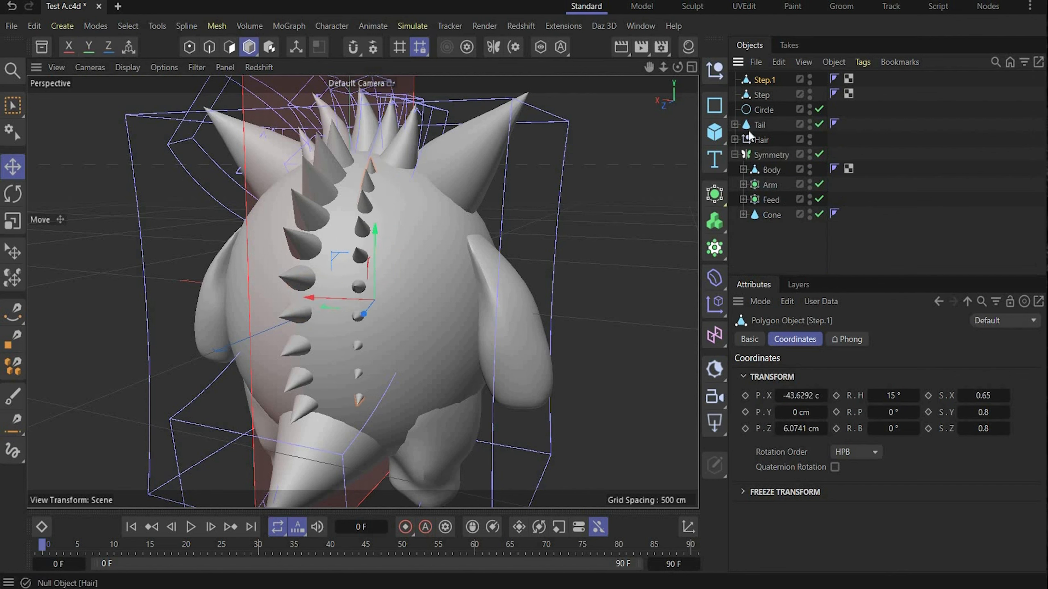
left_click_drag(748, 136, 774, 221)
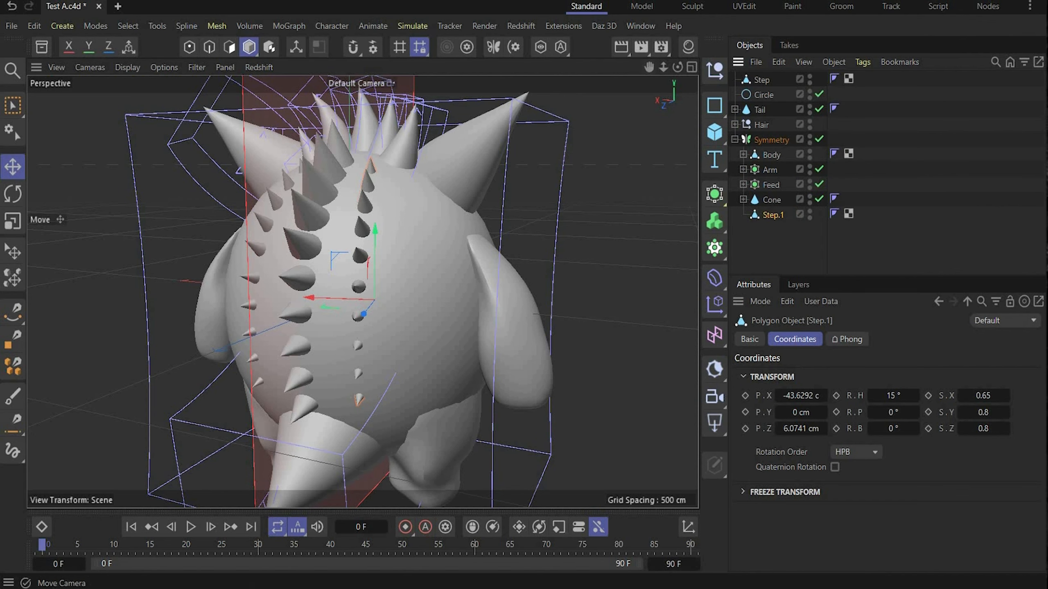
- Add a small claw cone beside the arm with an 11 cm bottom radius and a 35 cm height
left_click_drag(361, 290, 536, 165, "alt")
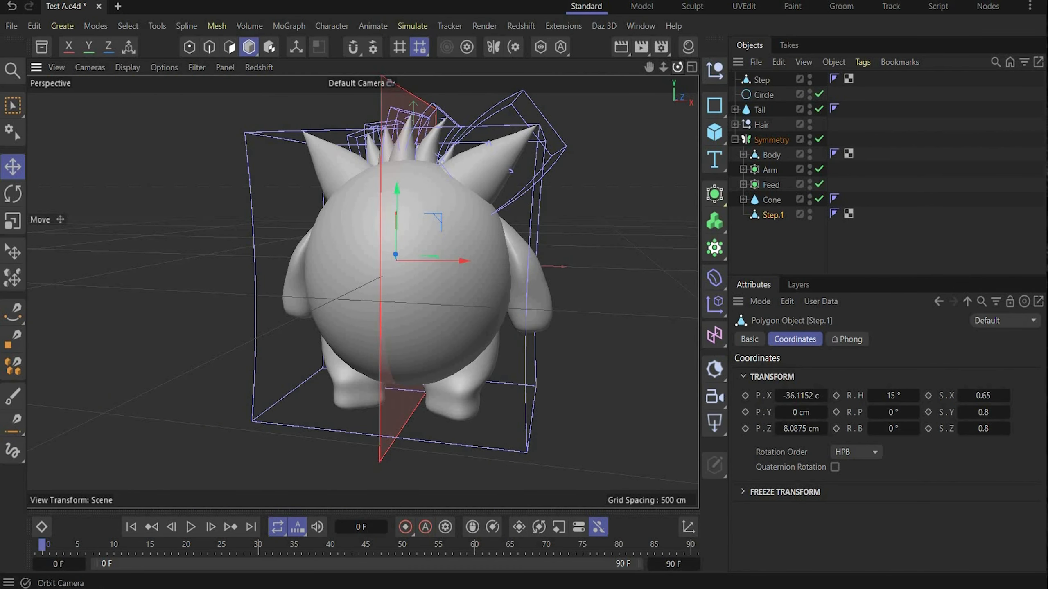
left_click_drag(362, 290, 515, 319, "alt")
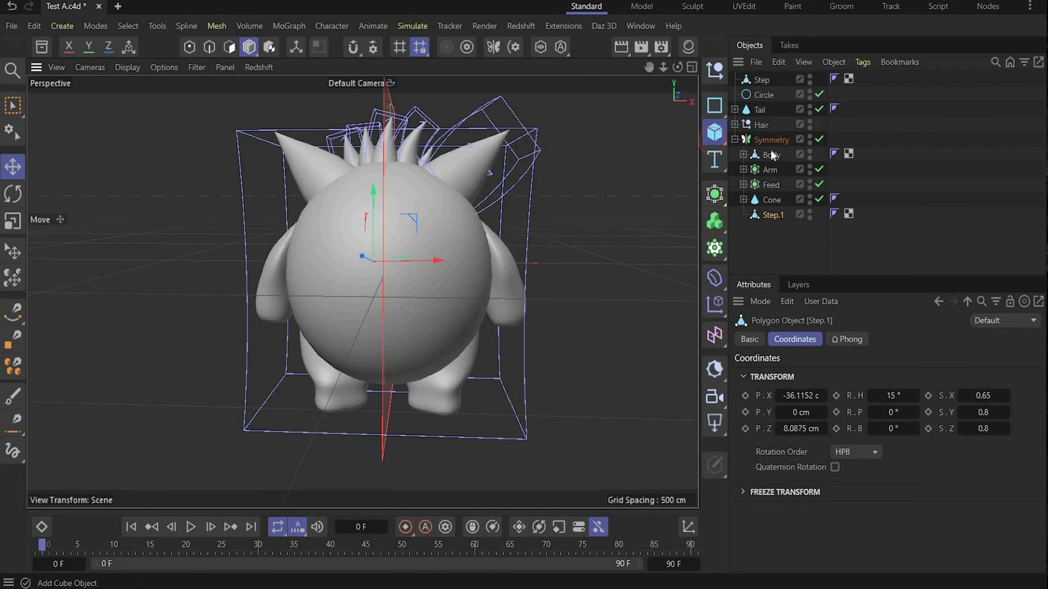
left_click(714, 132)
left_click(853, 241)
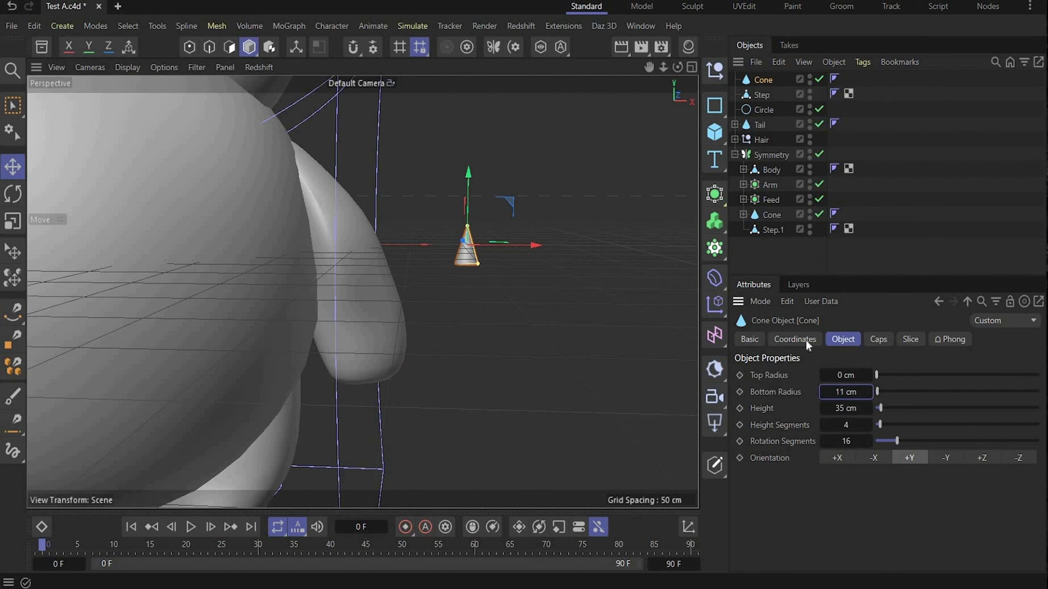
- Set the claw cone's B rotation to 180° so that it points downward
left_click(796, 339)
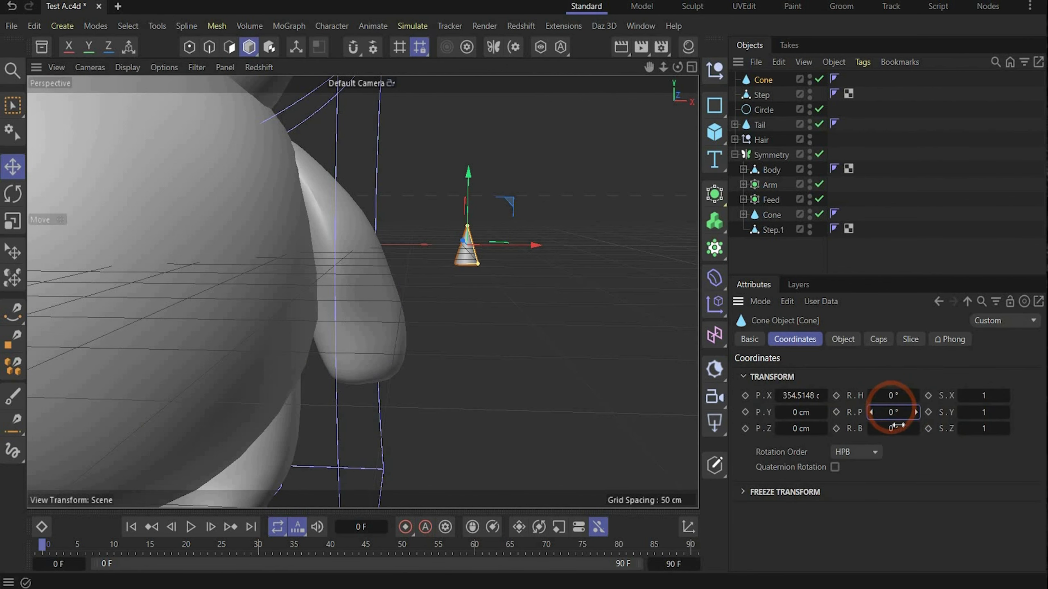
left_click_drag(898, 425, 924, 422)
type("90")
key("Return")
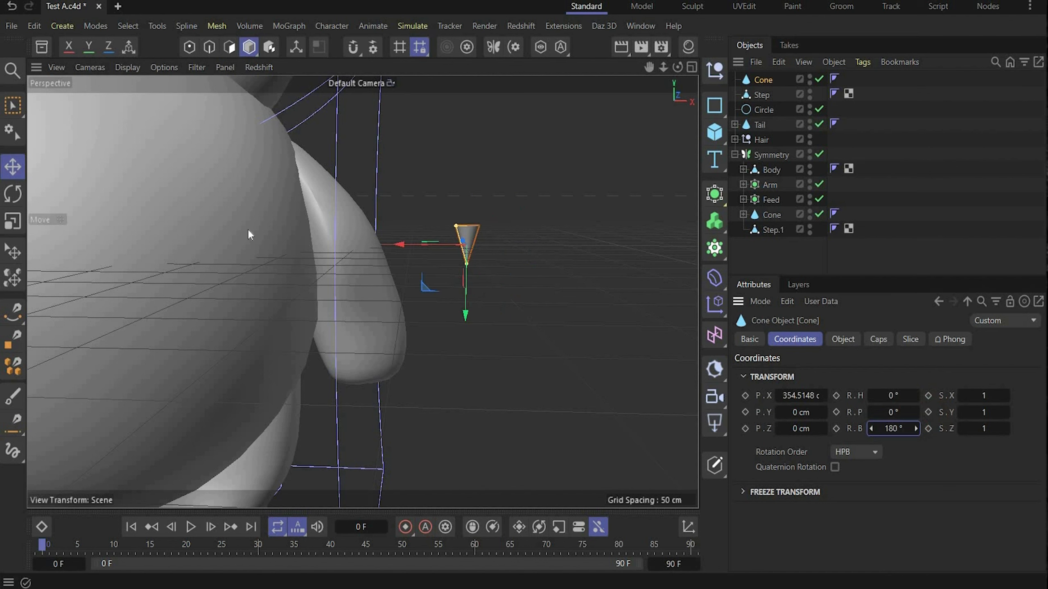
- Move the claw cone to the end of the arm, at about X 246, Y -139 and Z -18 cm
left_click_drag(394, 244, 285, 270)
left_click_drag(357, 308, 359, 442)
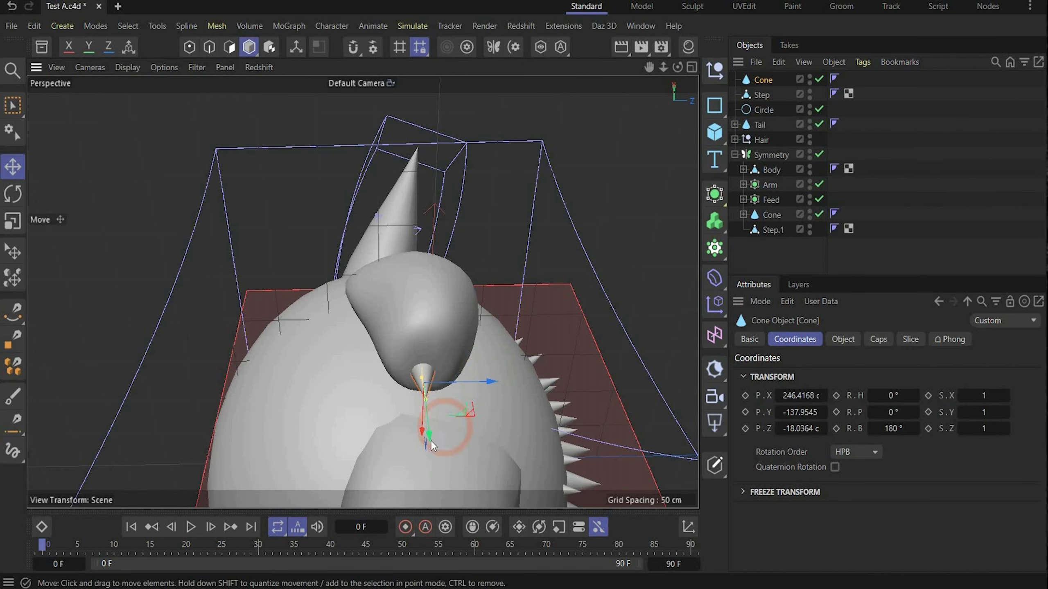
left_click_drag(430, 438, 431, 444)
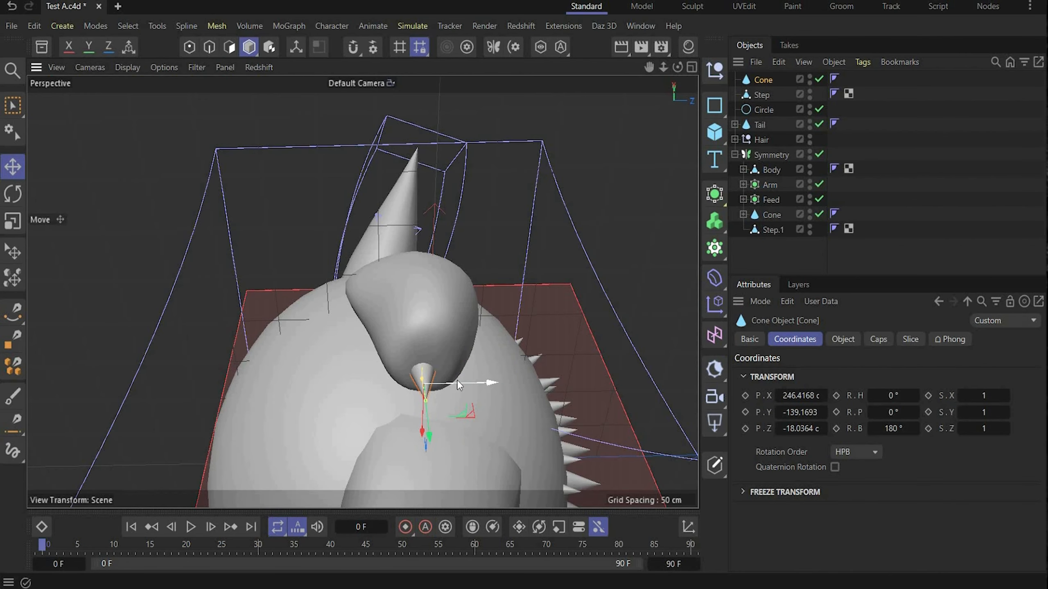
- Duplicate the claw cone twice and arrange the three claws along the end of the hand
left_click_drag(457, 380, 456, 416, "ctrl")
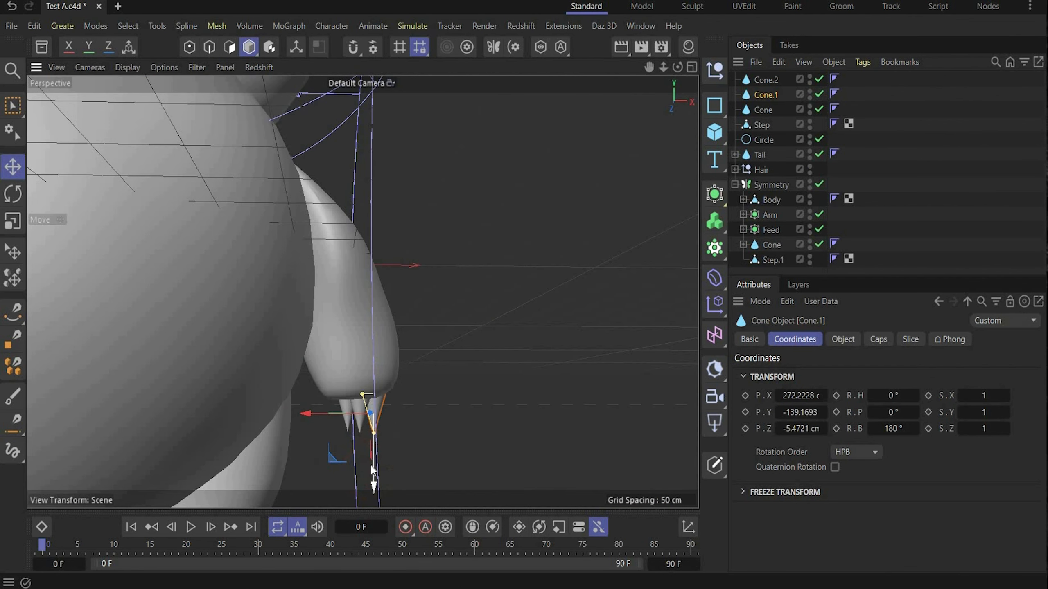
left_click_drag(368, 478, 347, 461)
left_click(346, 422)
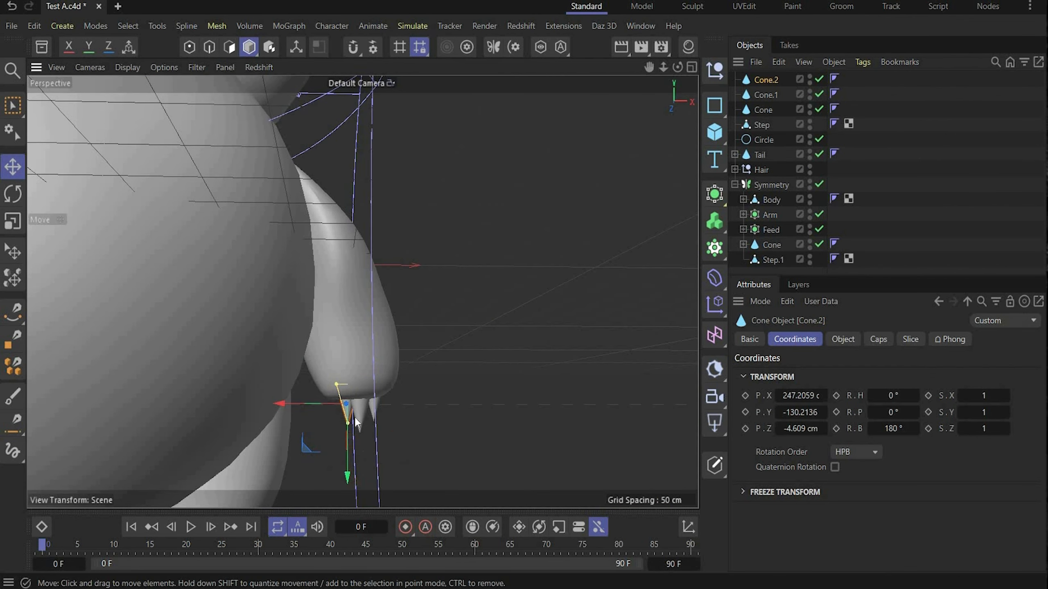
left_click(387, 456)
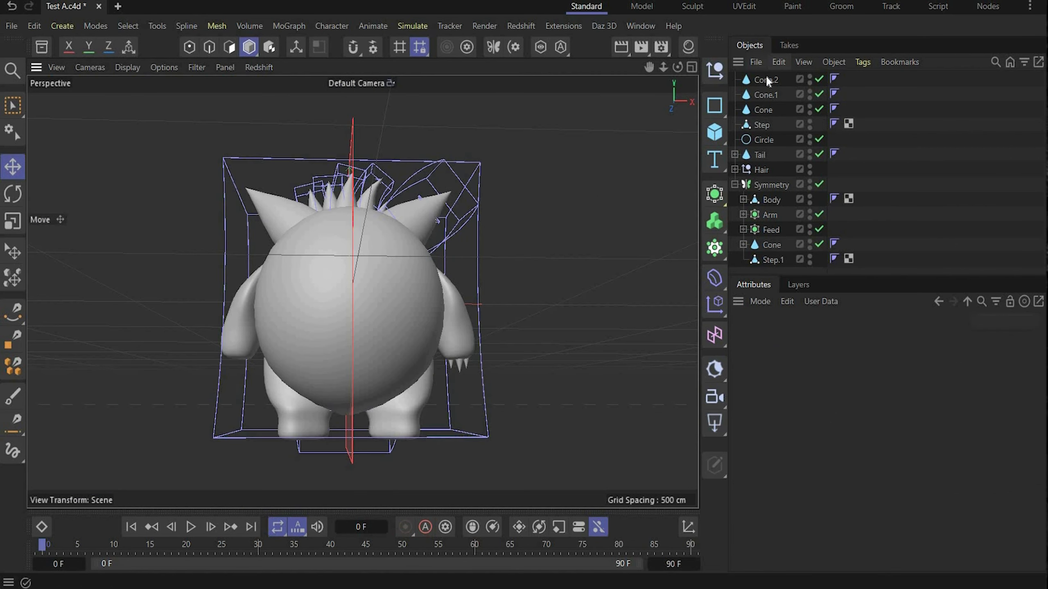
- Duplicate one hand claw and move the copy down to the foot, at about X 115 and Y -279 cm
left_click(767, 79)
key("ctrl+c")
key("ctrl+v")
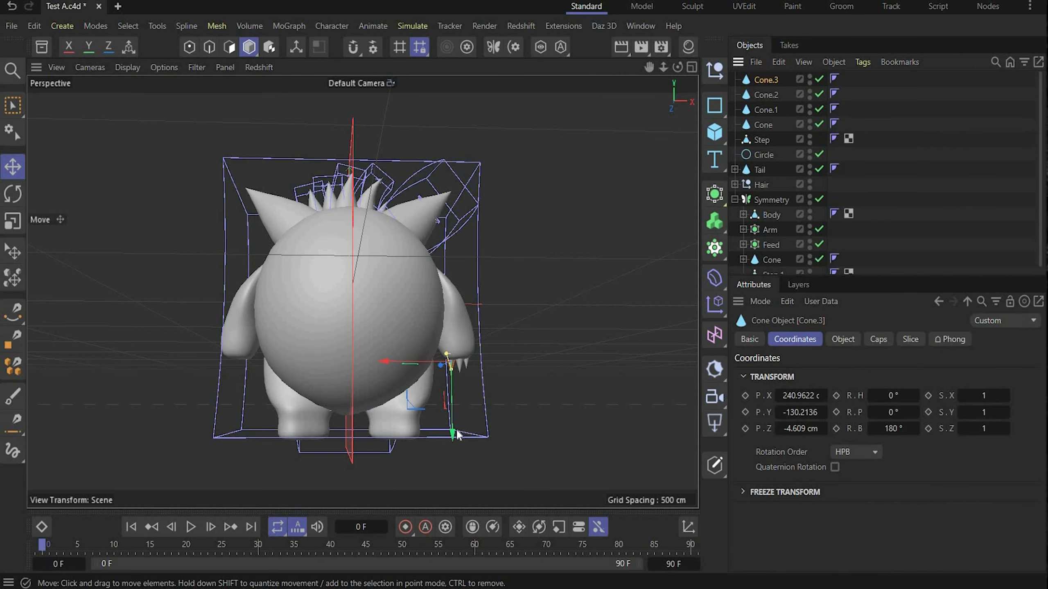
left_click_drag(454, 431, 457, 497)
left_click_drag(386, 430, 331, 439)
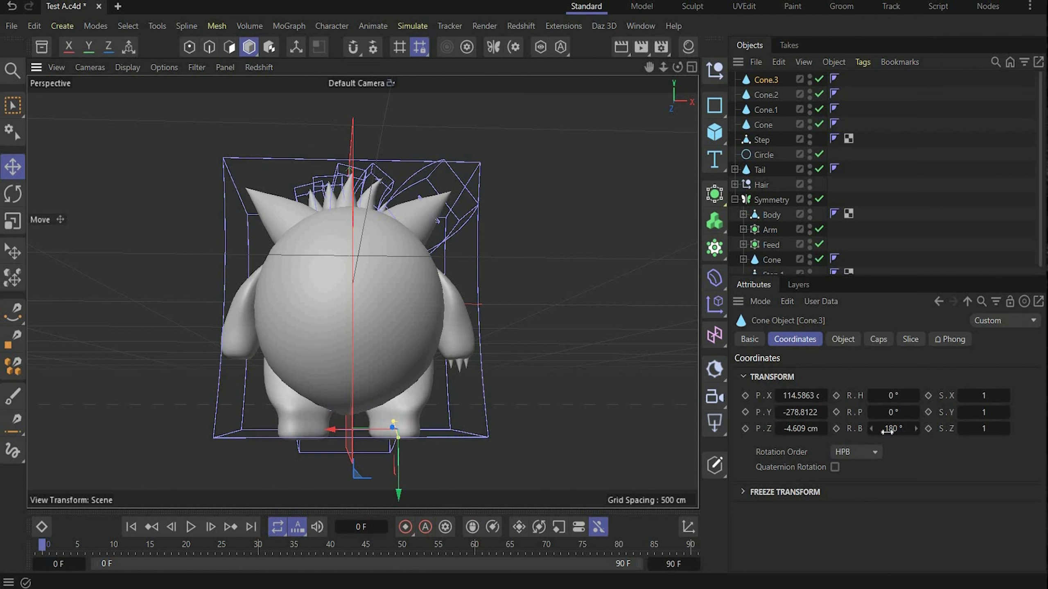
- Rotate the foot claw cone to H -90° and B 90° at the front of the foot, and duplicate it twice along the toes
left_click(886, 429)
type("190")
key("Return")
left_click(887, 433)
type("90")
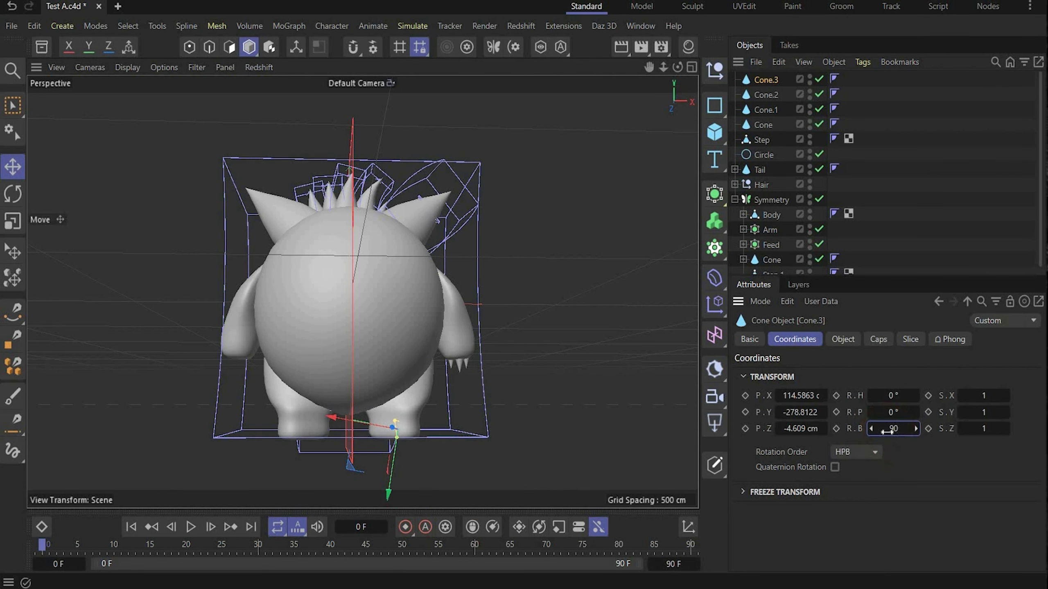
key("Return")
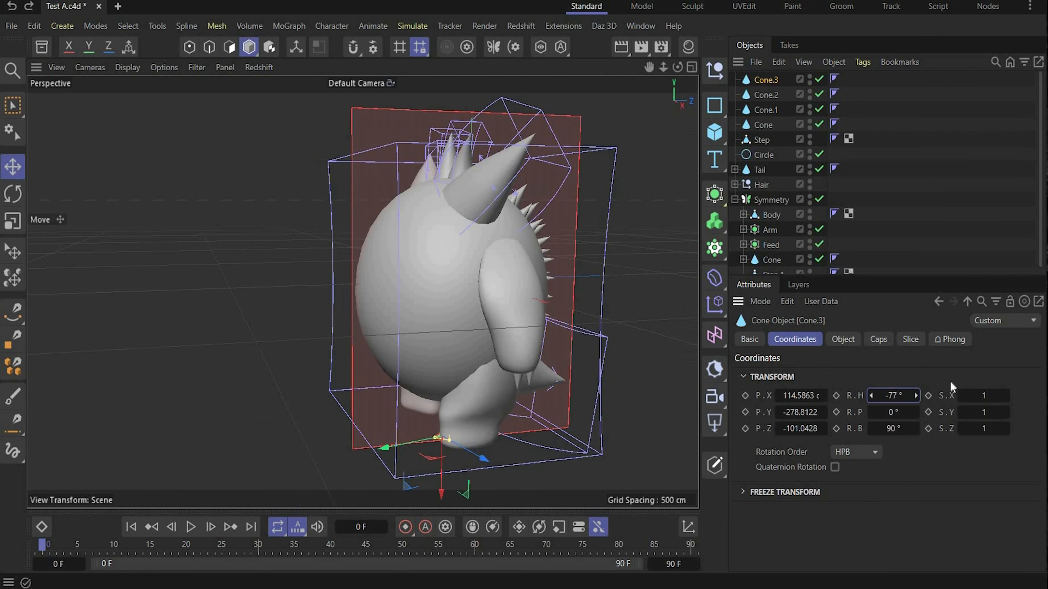
left_click_drag(951, 386, 861, 399)
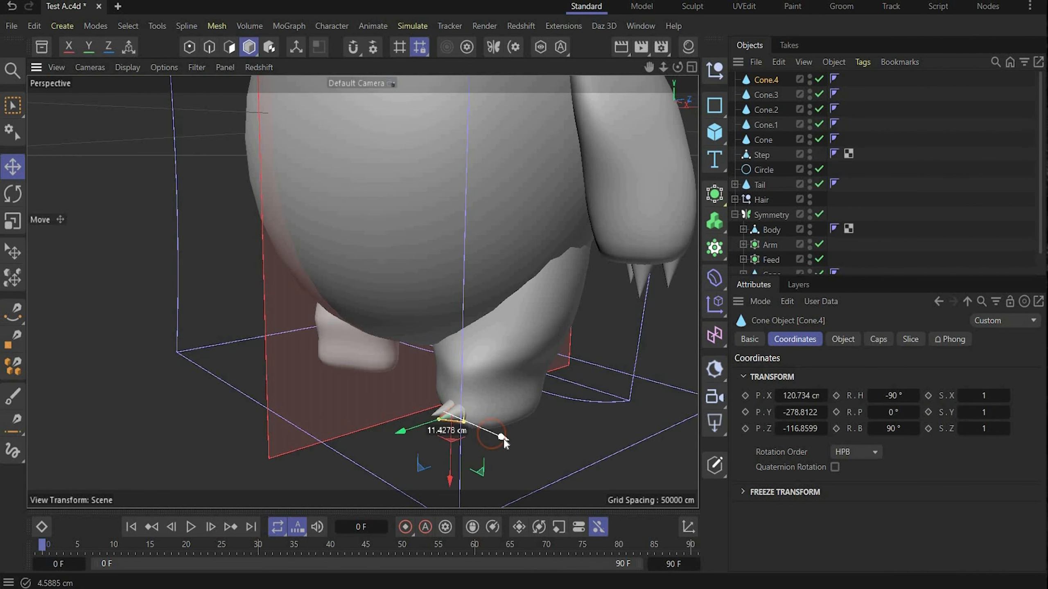
left_click_drag(474, 431, 419, 411)
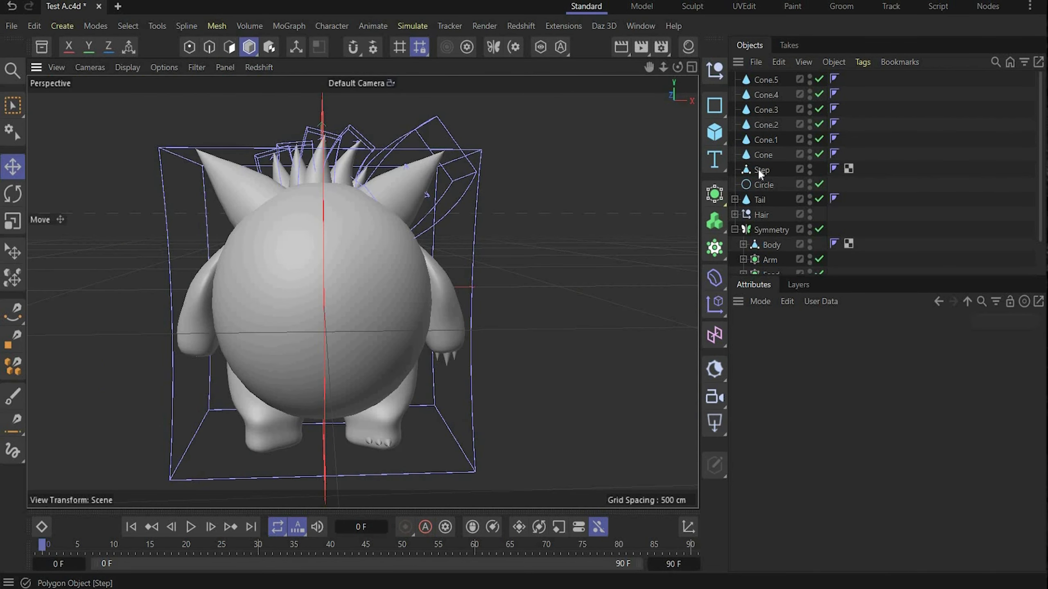
- Place all six claw cones and the Step object inside the Symmetry object to mirror them, and save the project
left_click(769, 79)
left_click(762, 167, "shift")
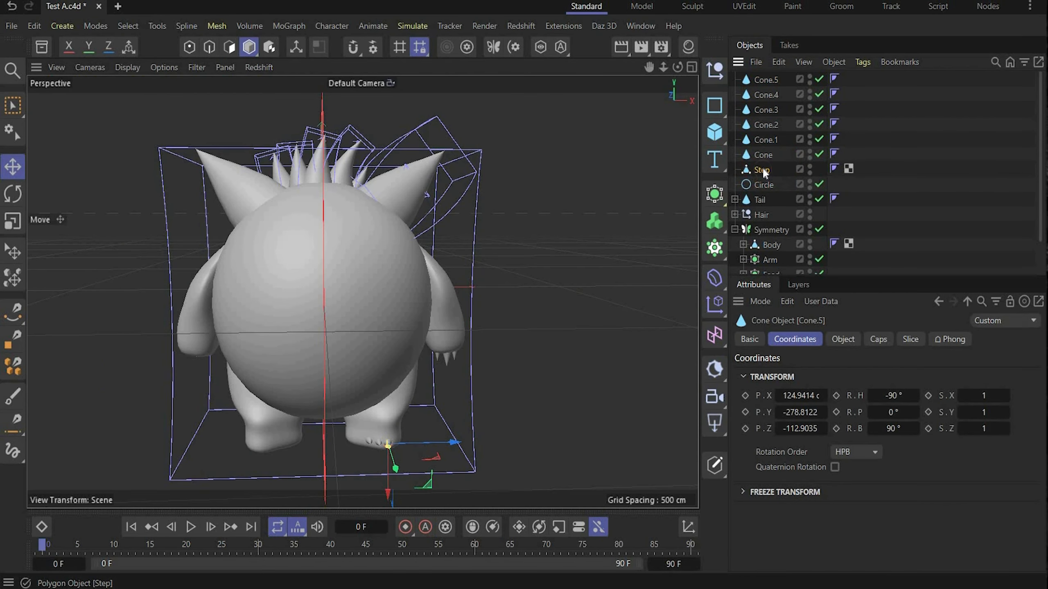
left_click_drag(762, 167, 769, 253)
left_click(247, 428)
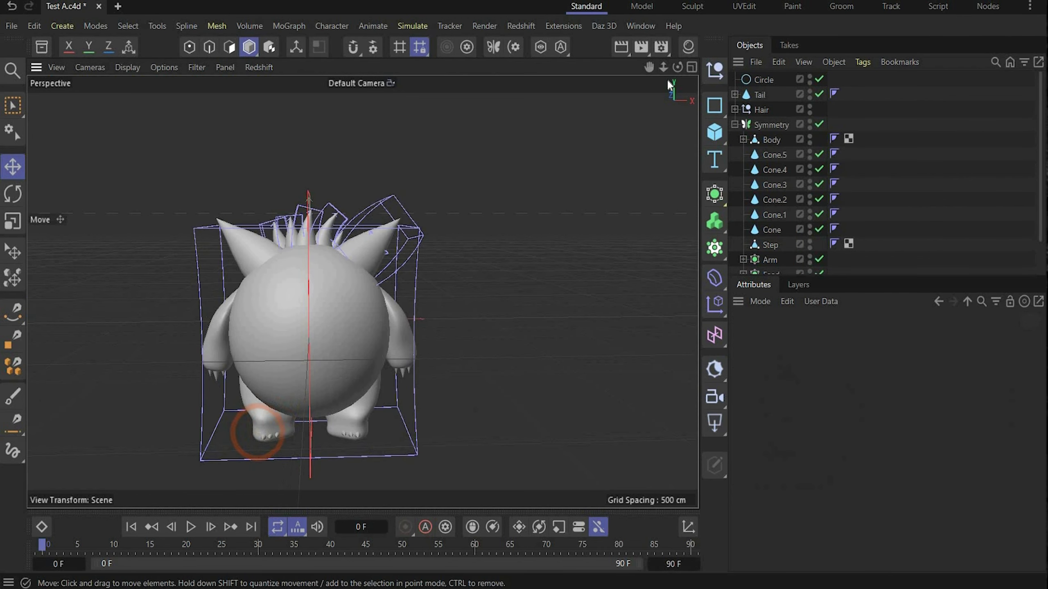
left_click_drag(371, 289, 582, 285, "alt")
left_click_drag(644, 69, 718, 58)
left_click(12, 26)
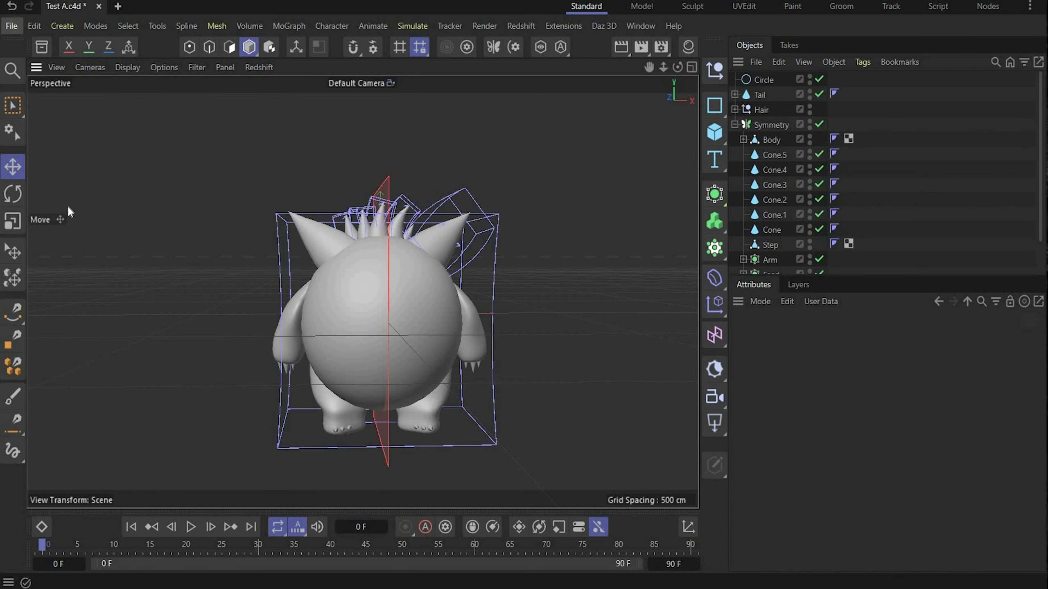
left_click(68, 214)
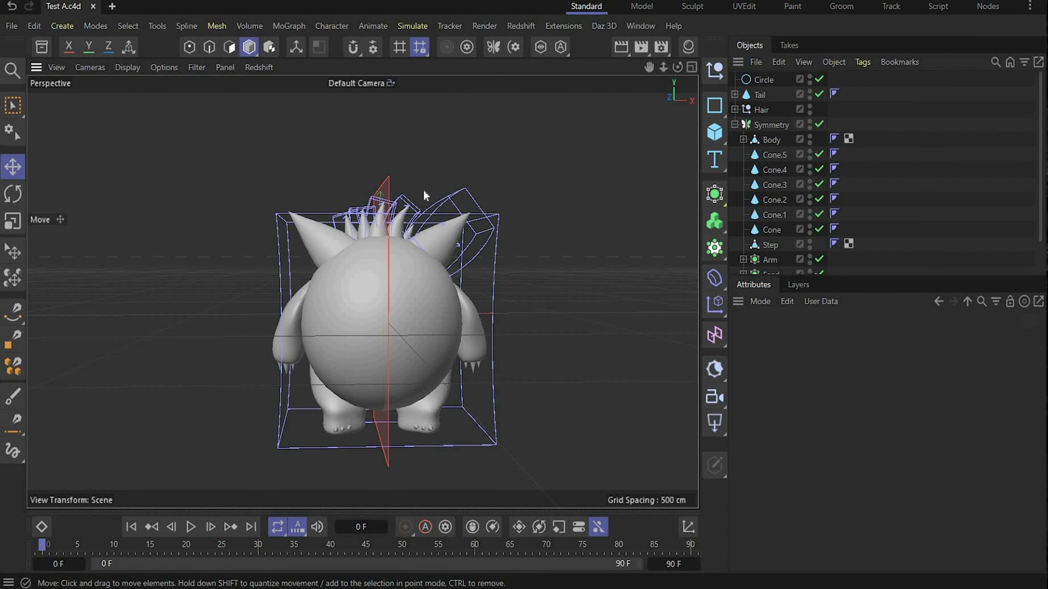
- Connect all scene objects into a new combined object, keeping the originals, and delete the extra Spline object
key("ctrl+a")
right_click(777, 148)
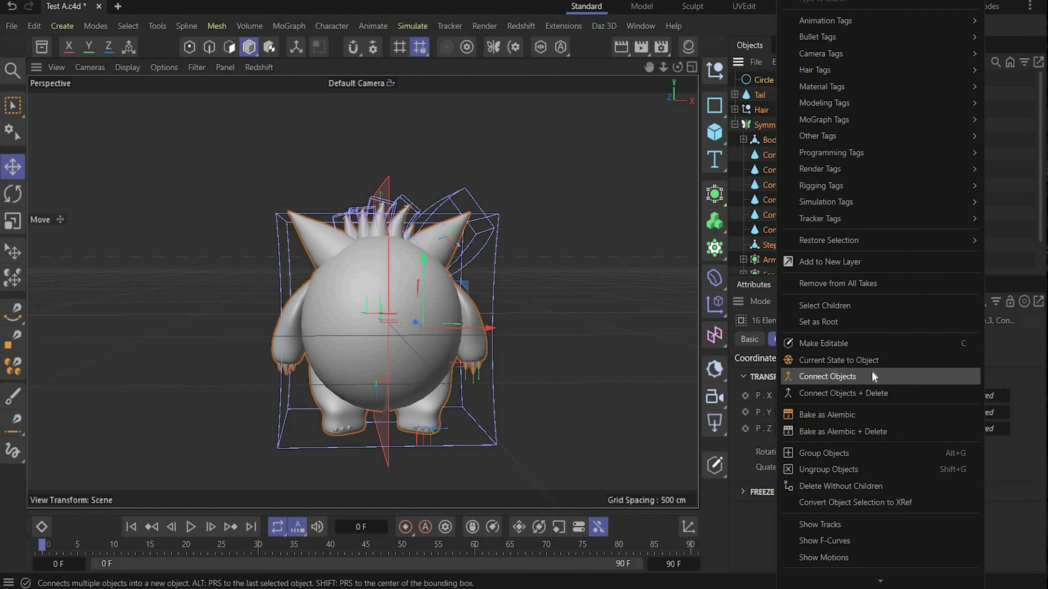
left_click(872, 376)
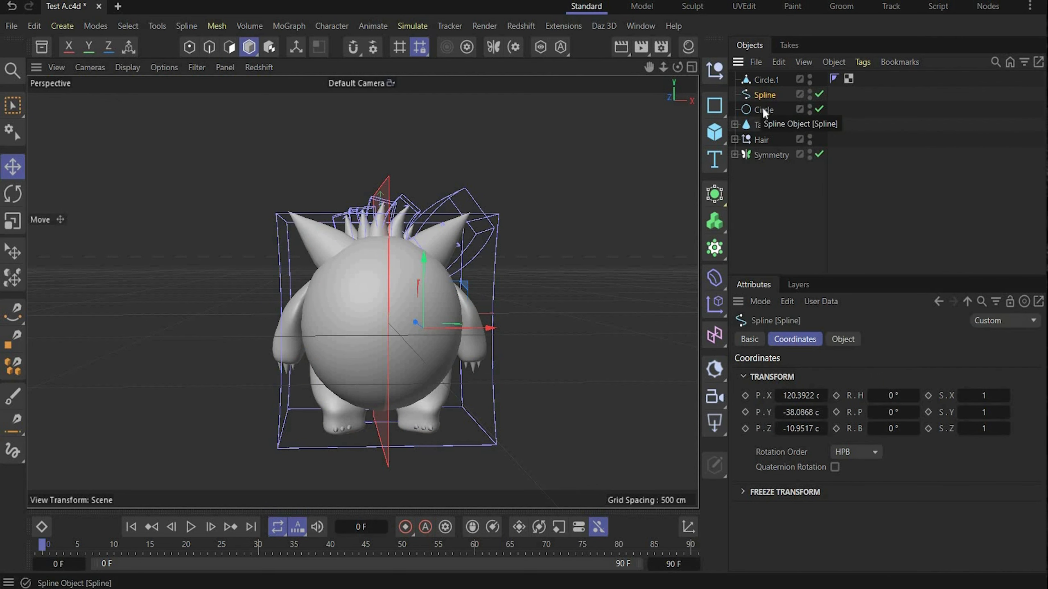
key("Delete")
left_click(759, 96)
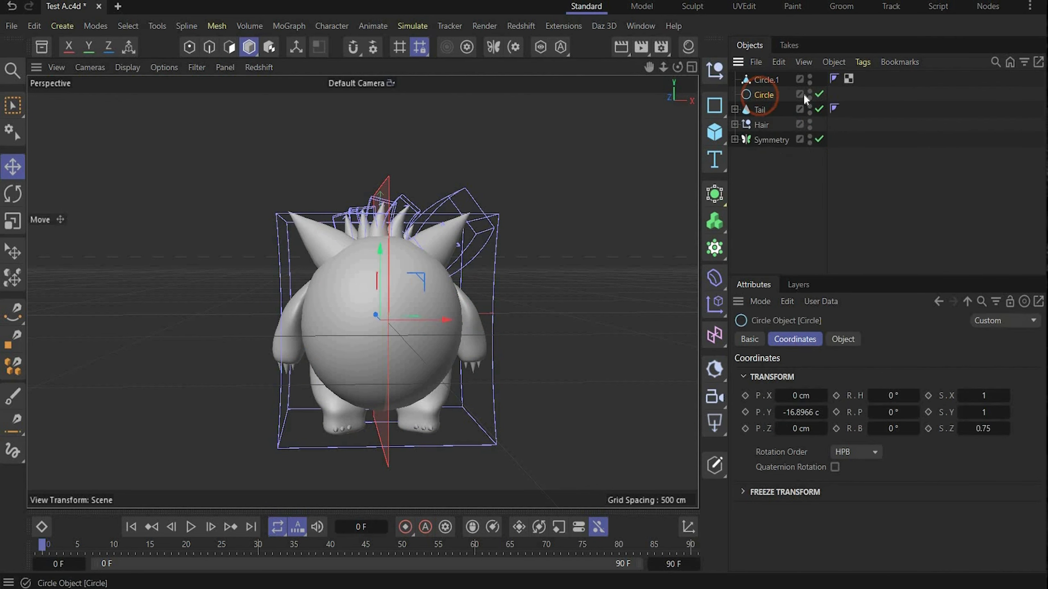
- Delete the Circle spline, and hide the Tail, Hair and Symmetry originals, disabling the Tail and Symmetry generators
key("Delete")
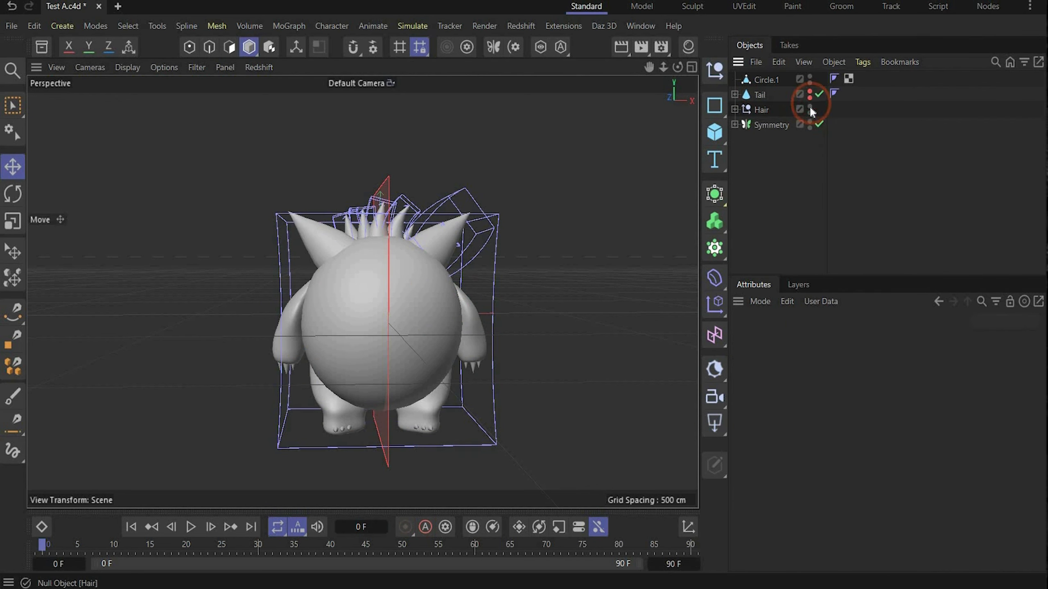
left_click_drag(809, 111, 809, 126)
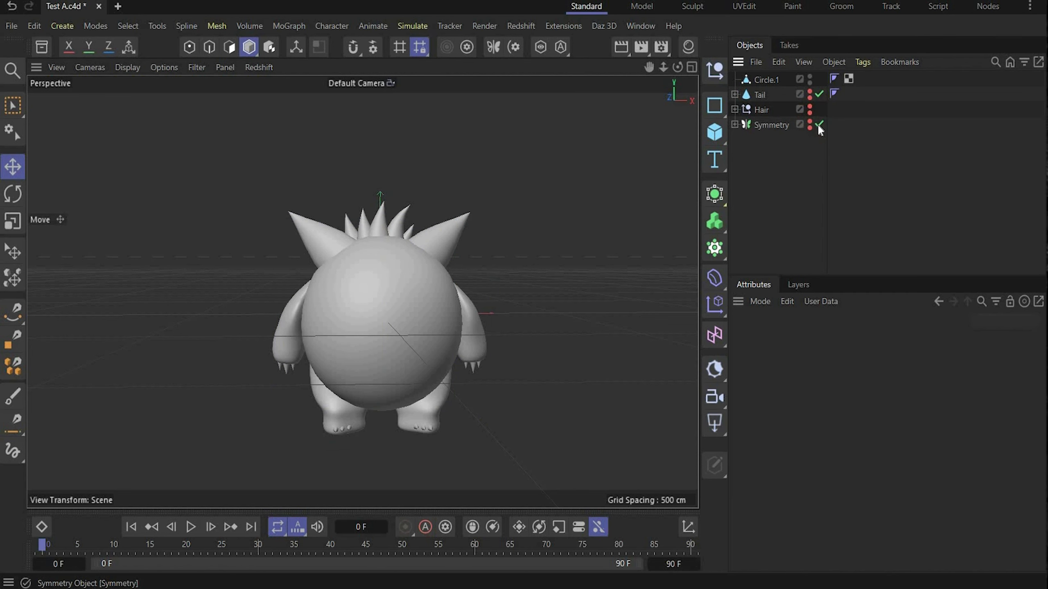
left_click(819, 124)
left_click(818, 94)
- Rename the Circle.1 polygon object as Main Body
double_click(766, 80)
type("Main E")
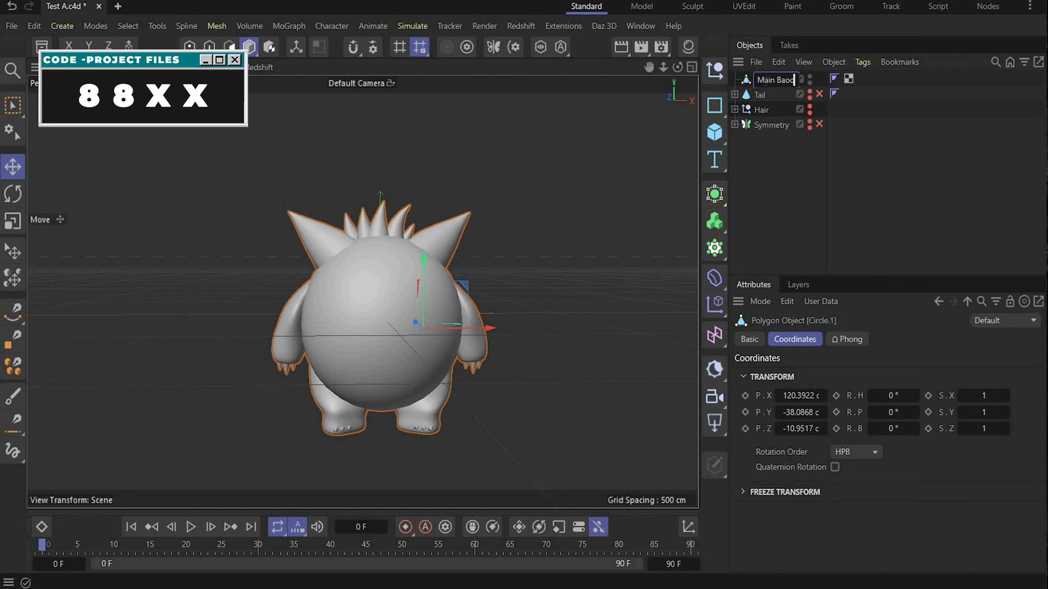
type("a")
type("dy")
key("Return")
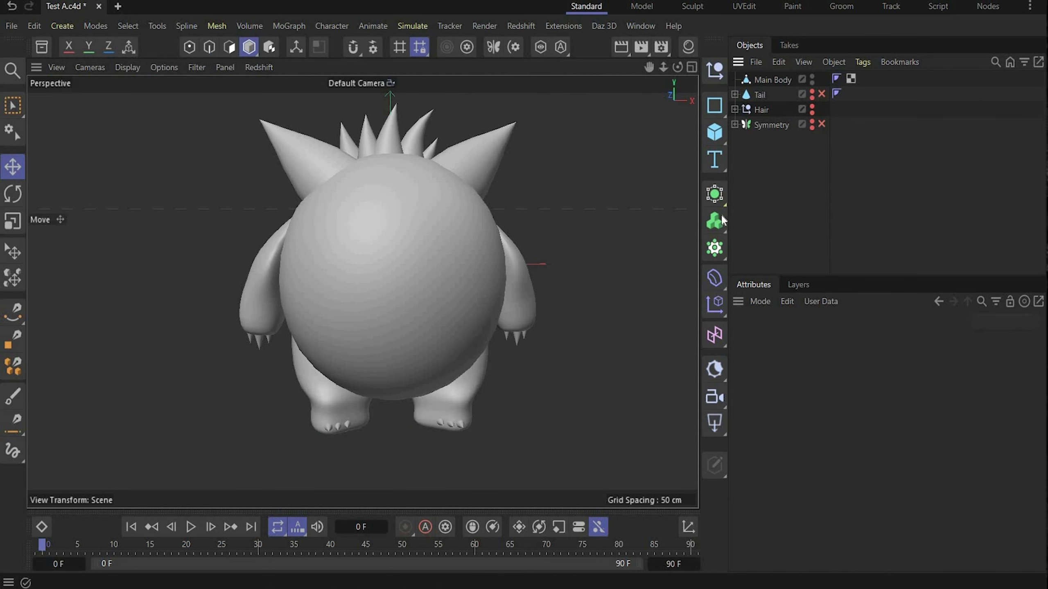
- Add a Subdivision Surface generator and display the viewport shading with wireframe lines
left_click(716, 256)
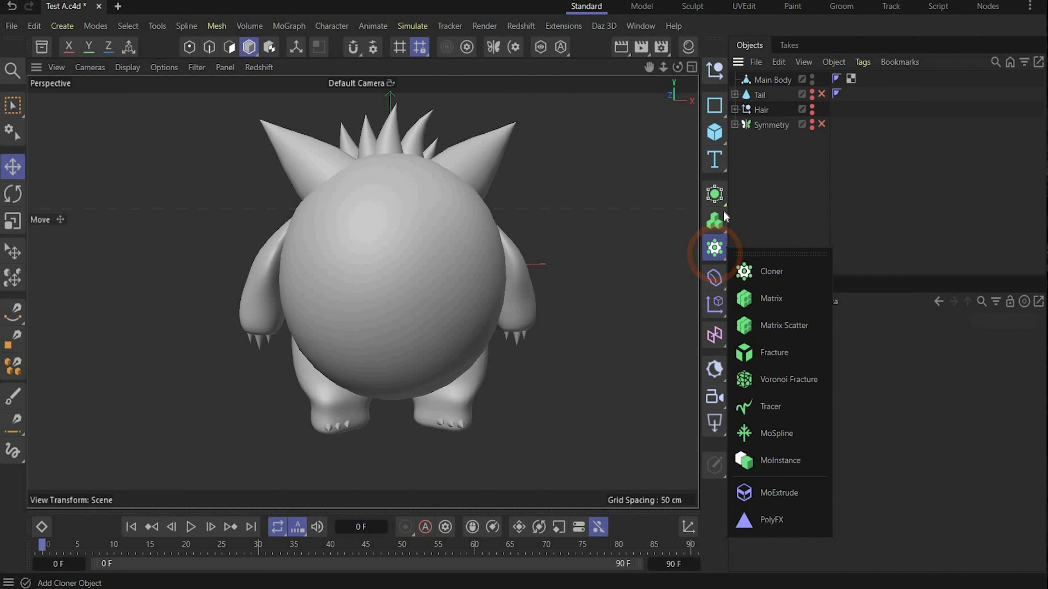
left_click(719, 198)
left_click(771, 203)
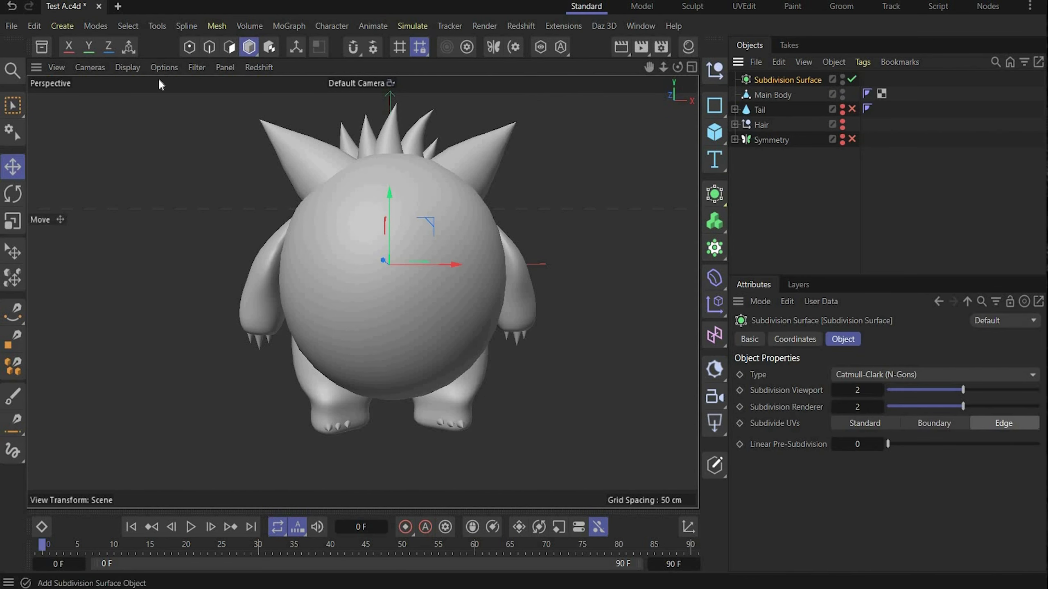
left_click(128, 67)
left_click(152, 131)
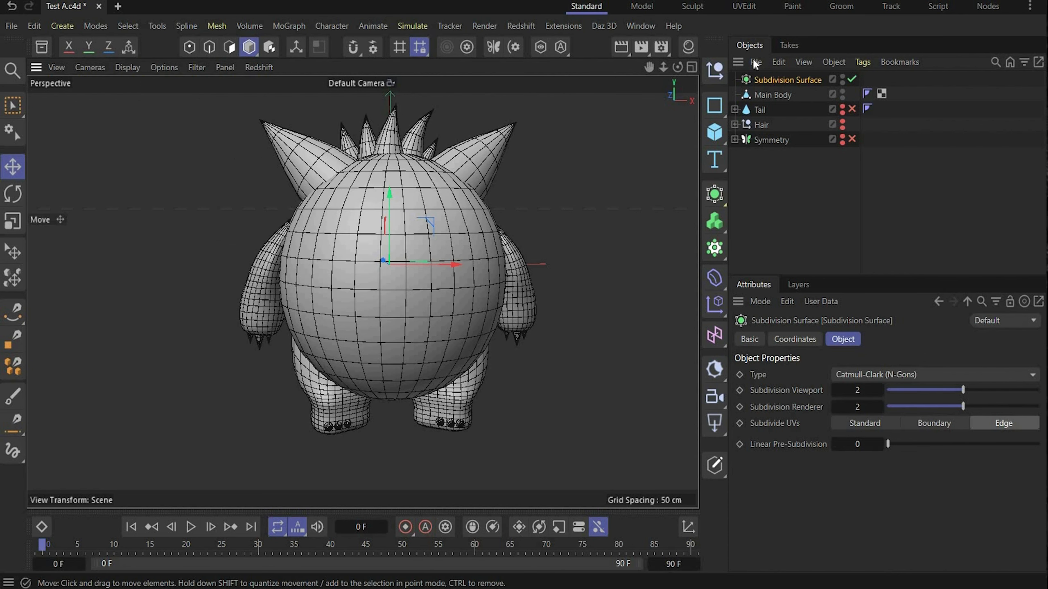
- Nest Main Body under the Subdivision Surface and merge the two with Connect Objects + Delete
left_click_drag(773, 95, 786, 80)
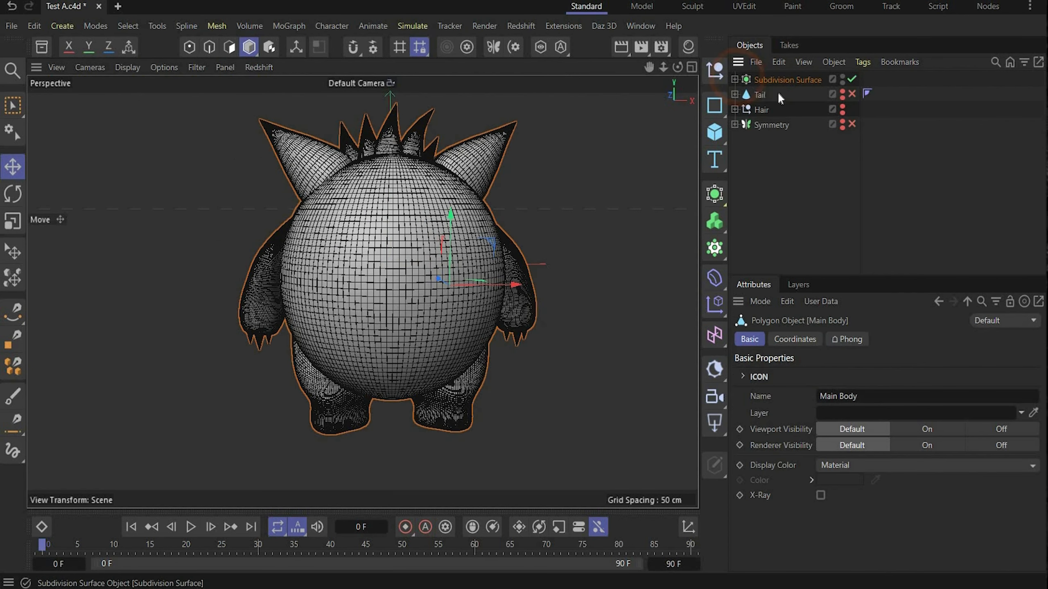
right_click(774, 78)
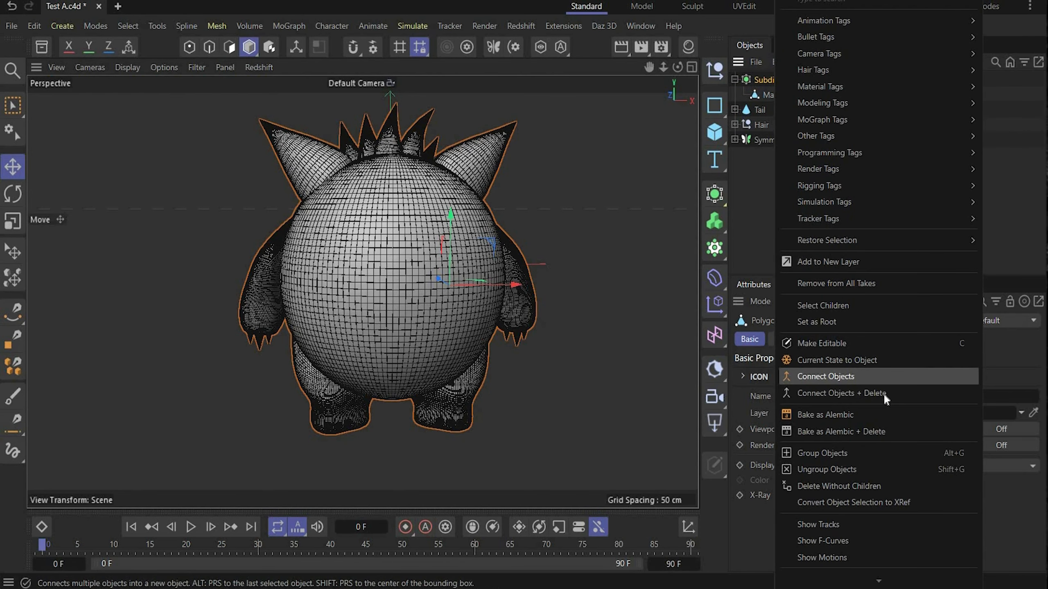
left_click(883, 393)
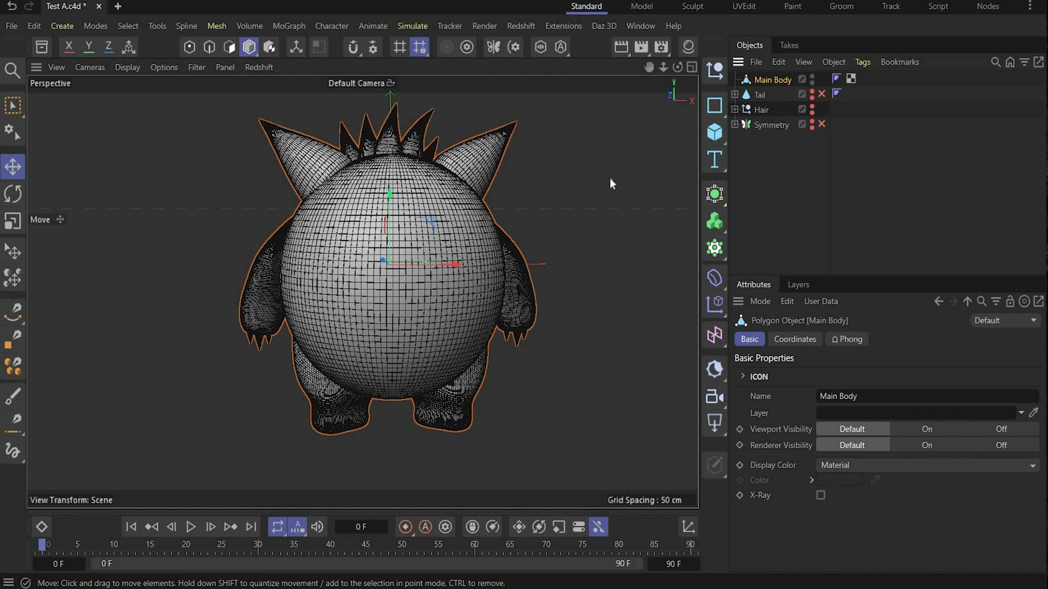
- Add a Volume Mesher and a Volume Builder, nesting Main Body inside the builder and the builder inside the mesher
left_click(719, 219)
left_click_drag(719, 219, 778, 271)
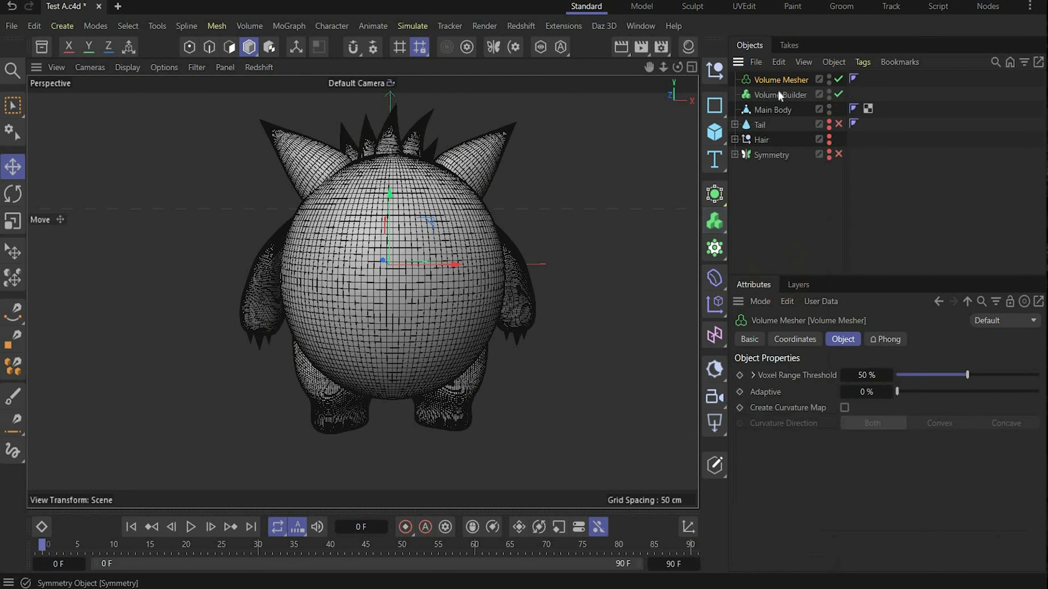
left_click_drag(787, 110, 789, 94)
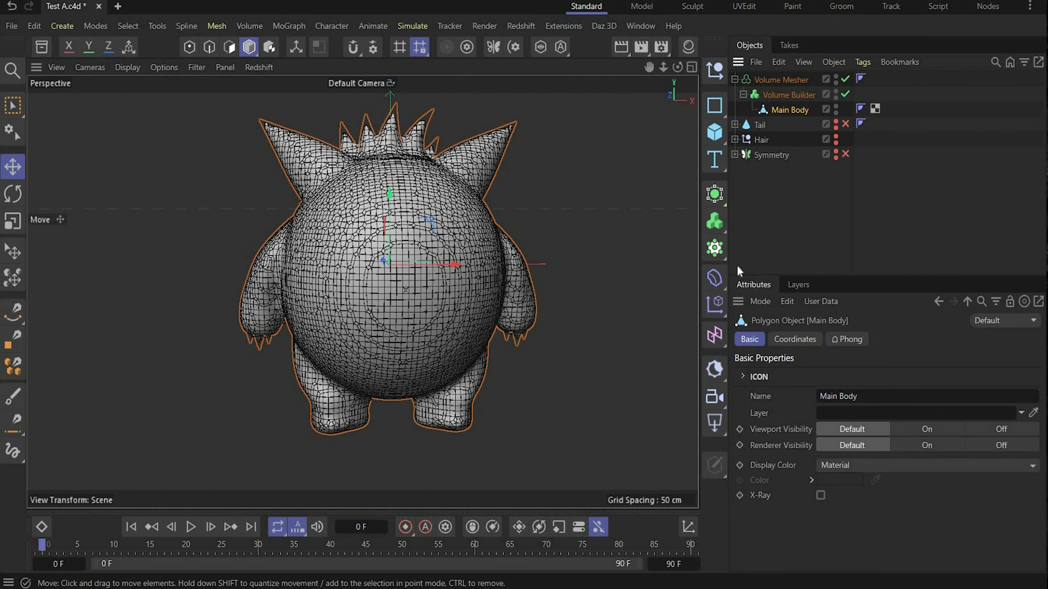
- Set the Volume Builder's voxel size to 2 cm and turn off the wireframe lines in the viewport shading
left_click(789, 96)
left_click_drag(808, 390, 819, 391)
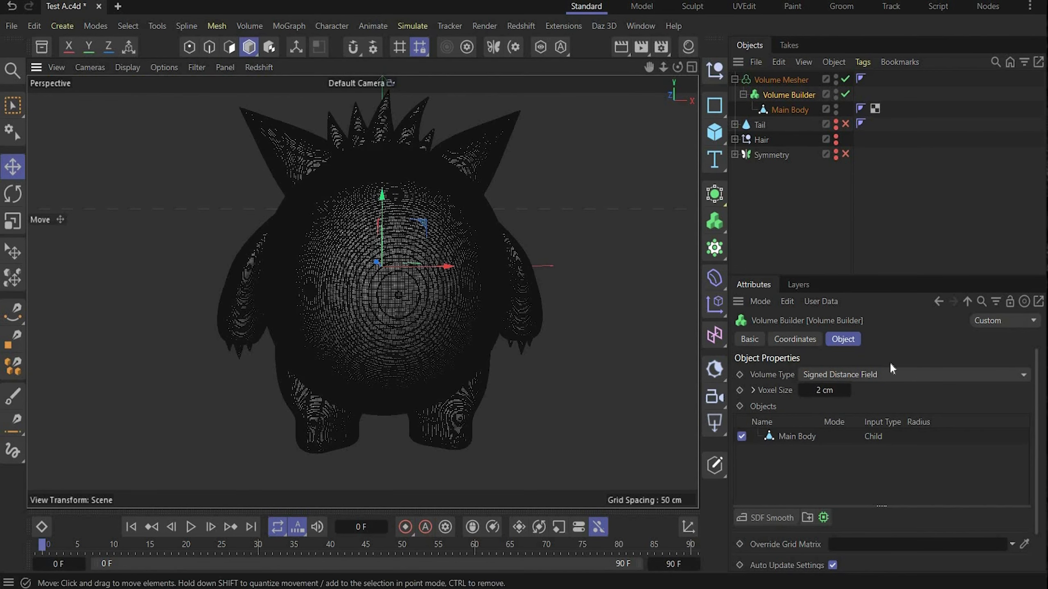
left_click(127, 68)
left_click(140, 113)
- Add an SDF Smooth layer to the Volume Builder and set its voxel size to 1 cm
scroll(777, 488, "down", 2)
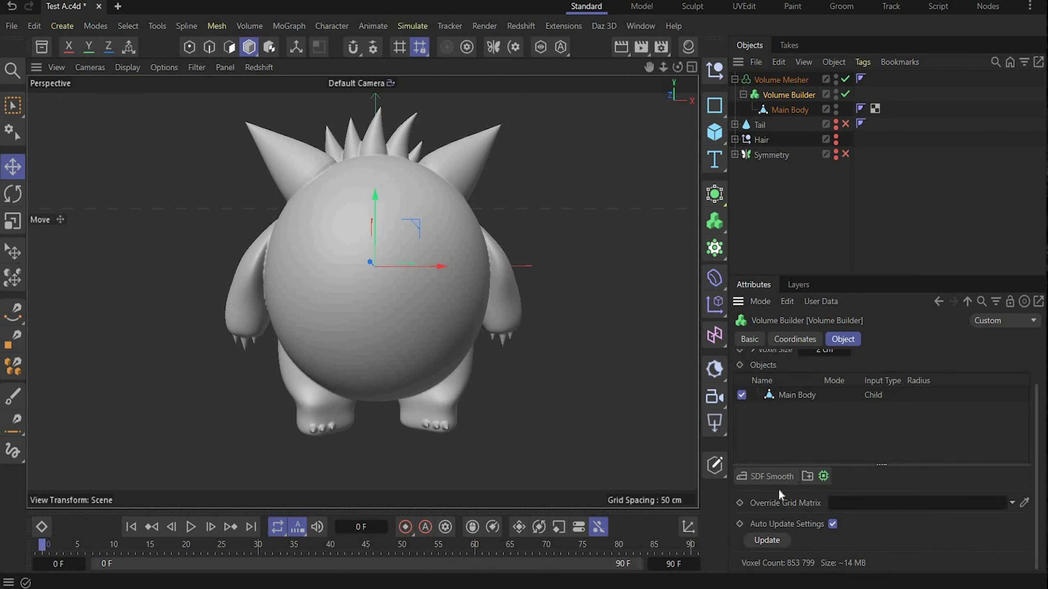
left_click(767, 476)
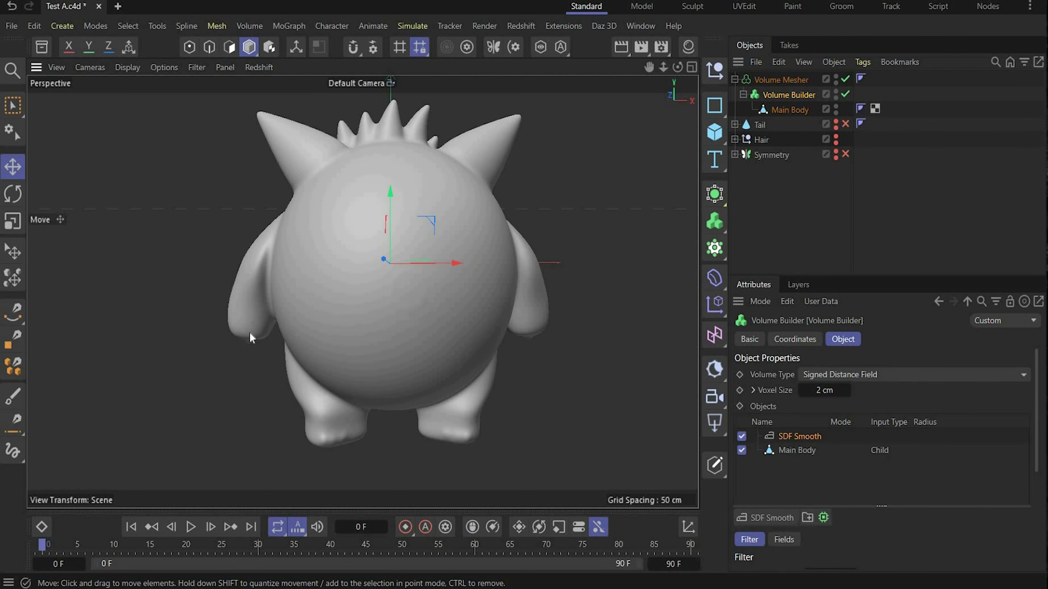
left_click(853, 388)
type("1")
key("Return")
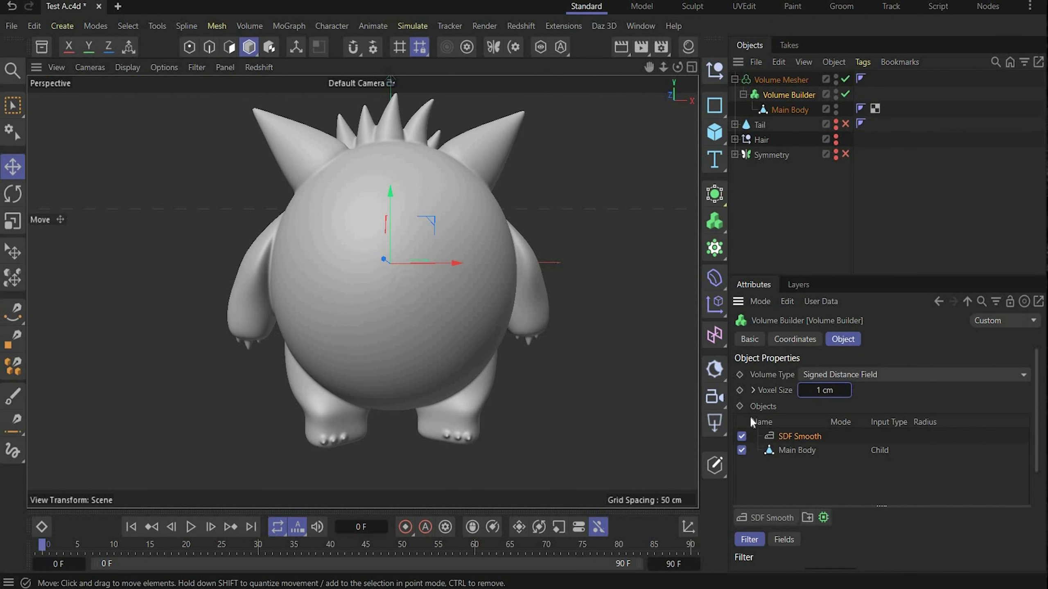
- Merge the Volume Mesher hierarchy into a single polygon object with Connect Objects + Delete
left_click_drag(677, 67, 354, 286)
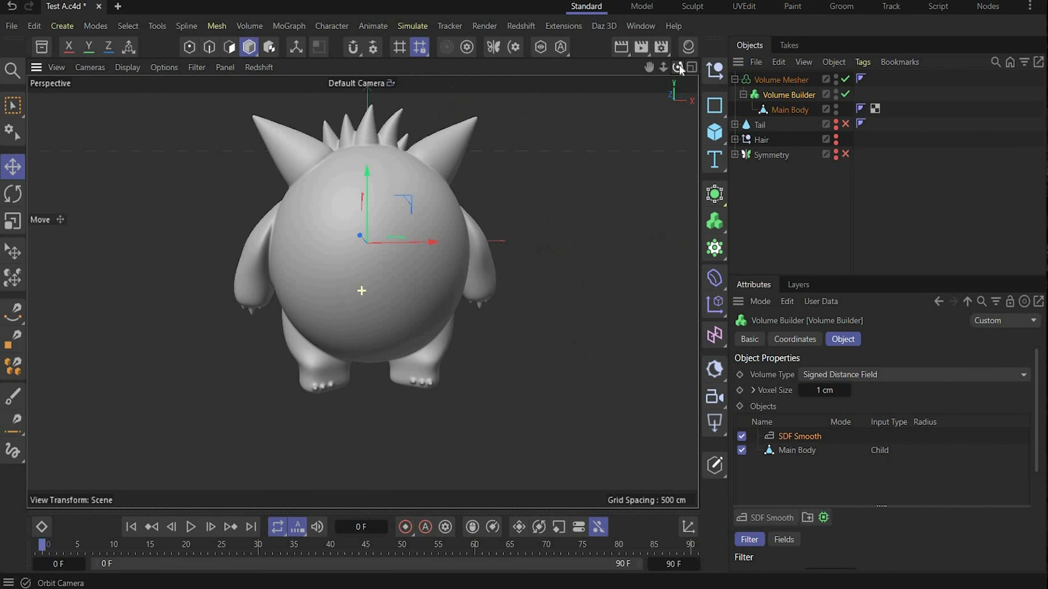
right_click(789, 76)
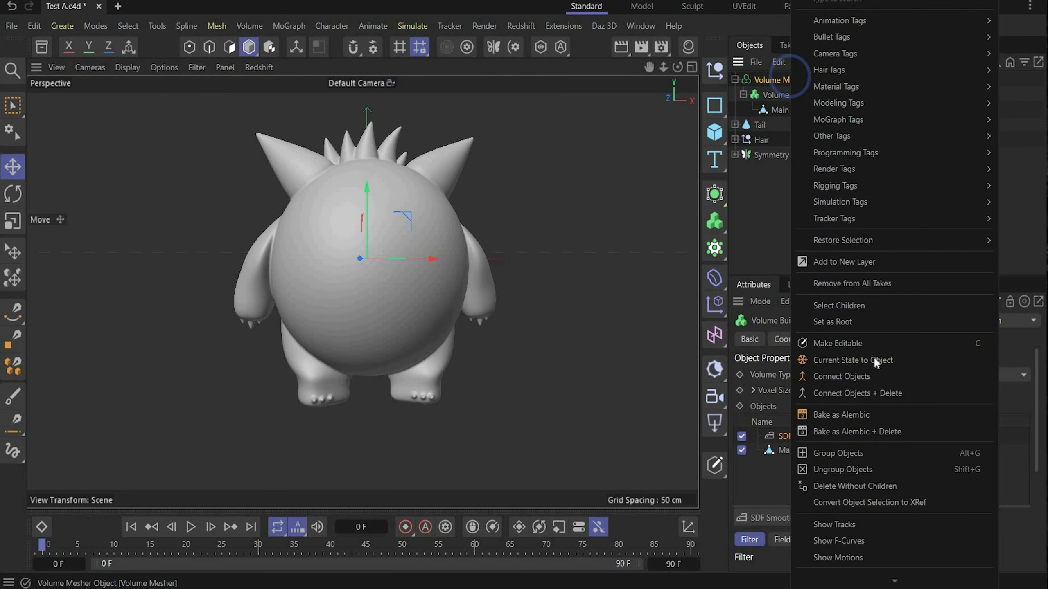
left_click(879, 393)
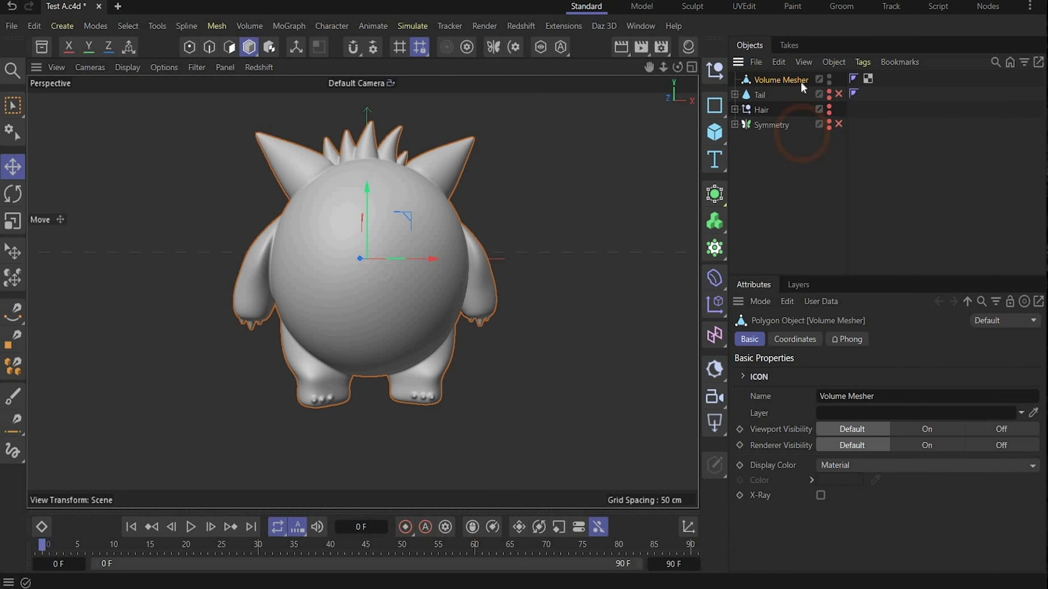
- Hide the merged Volume Mesher body and maximize the Front view with the face reference image
left_click(692, 66)
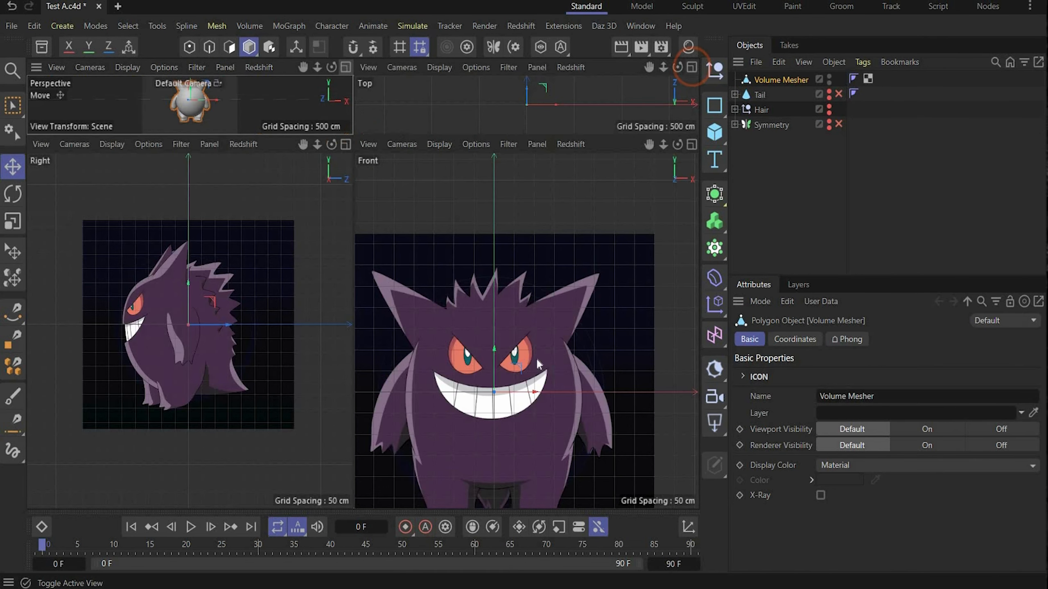
left_click(829, 78, "ctrl")
left_click(692, 144)
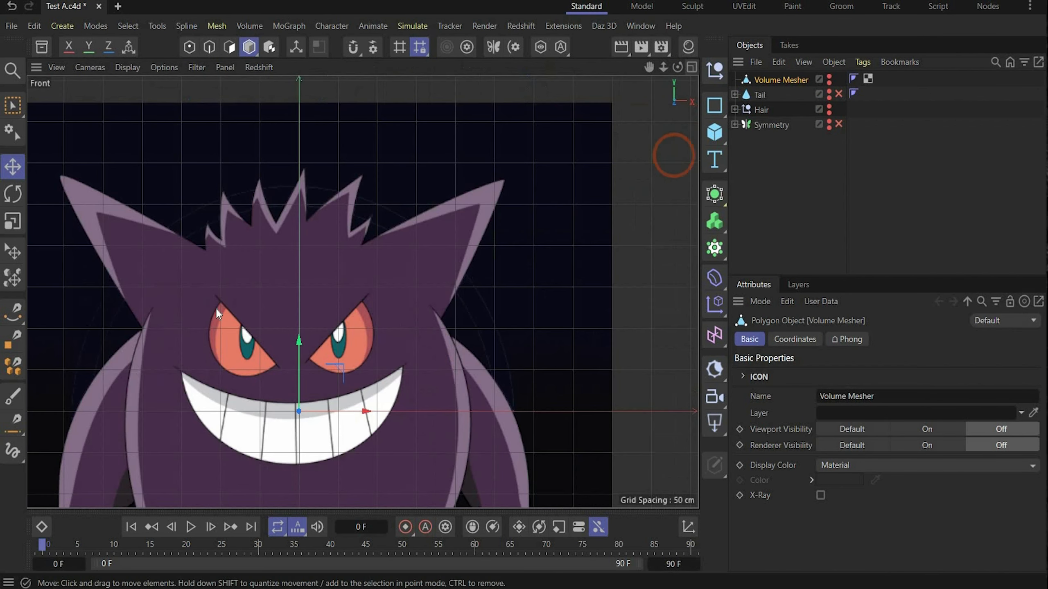
scroll(216, 307, "up", 5)
- Add a Sphere and fit it over the reference's left-hand eye with a radius of about 49 cm
left_click(715, 132)
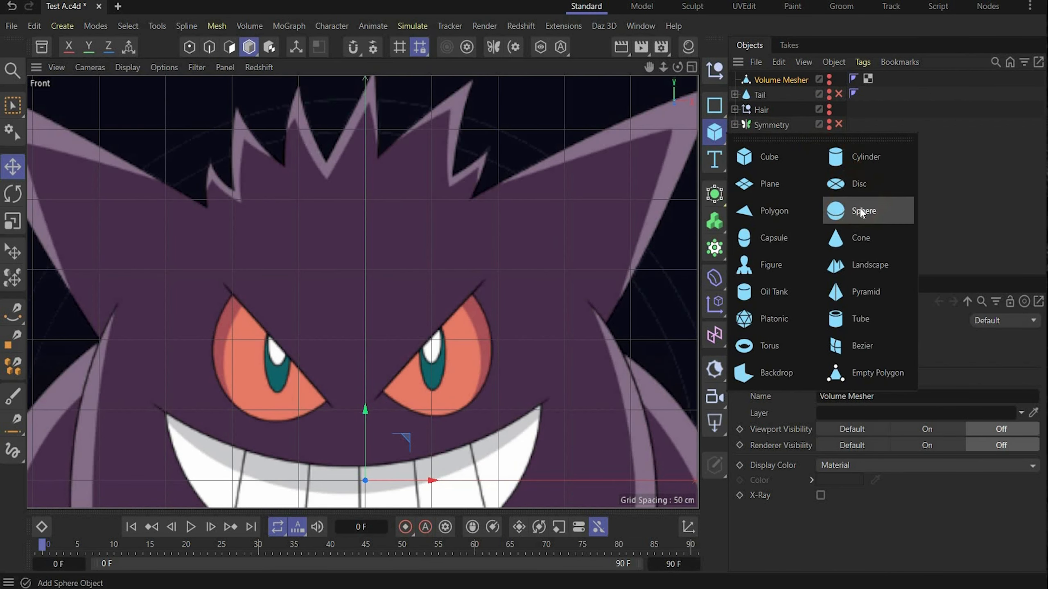
left_click(860, 209)
scroll(397, 201, "down", 7)
scroll(417, 283, "up", 1)
left_click_drag(418, 288, 372, 212)
key("t")
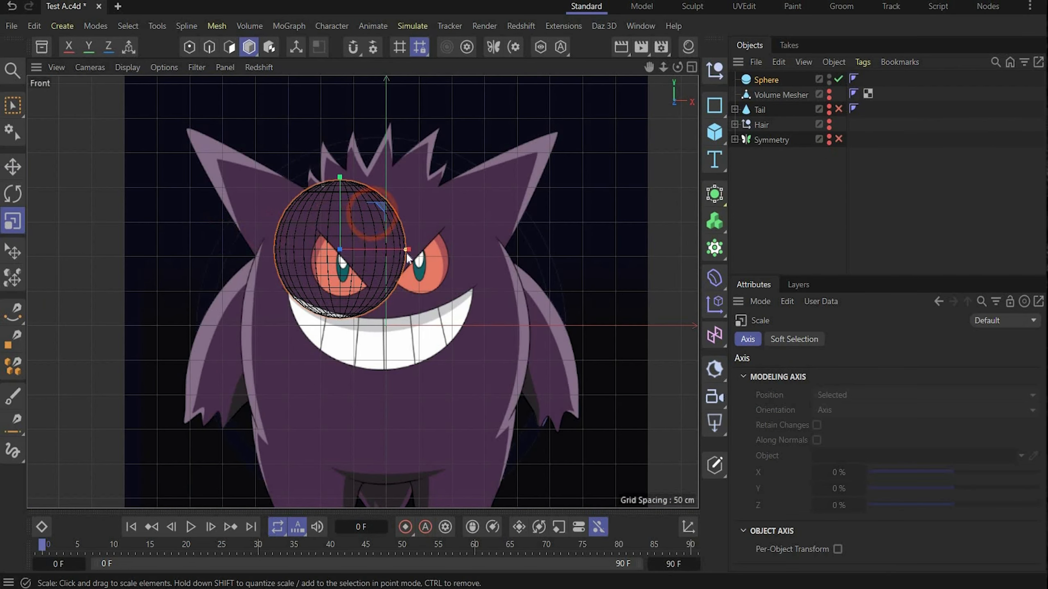
left_click_drag(390, 255, 366, 274)
scroll(342, 227, "up", 4)
- Duplicate the eye sphere and create a polygon version of the copy with Current State to Object
key("e")
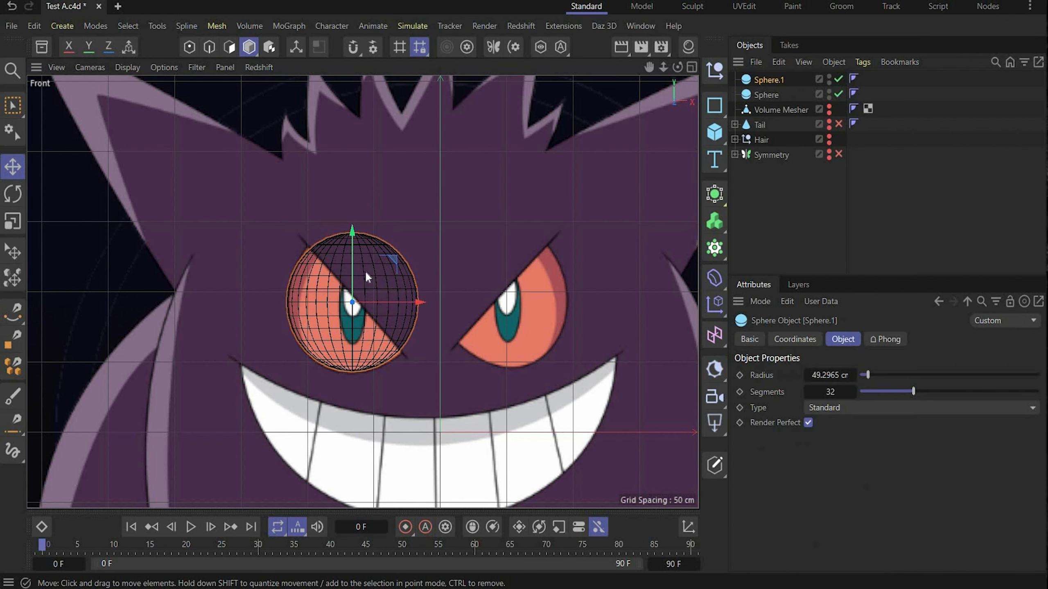
right_click(778, 82)
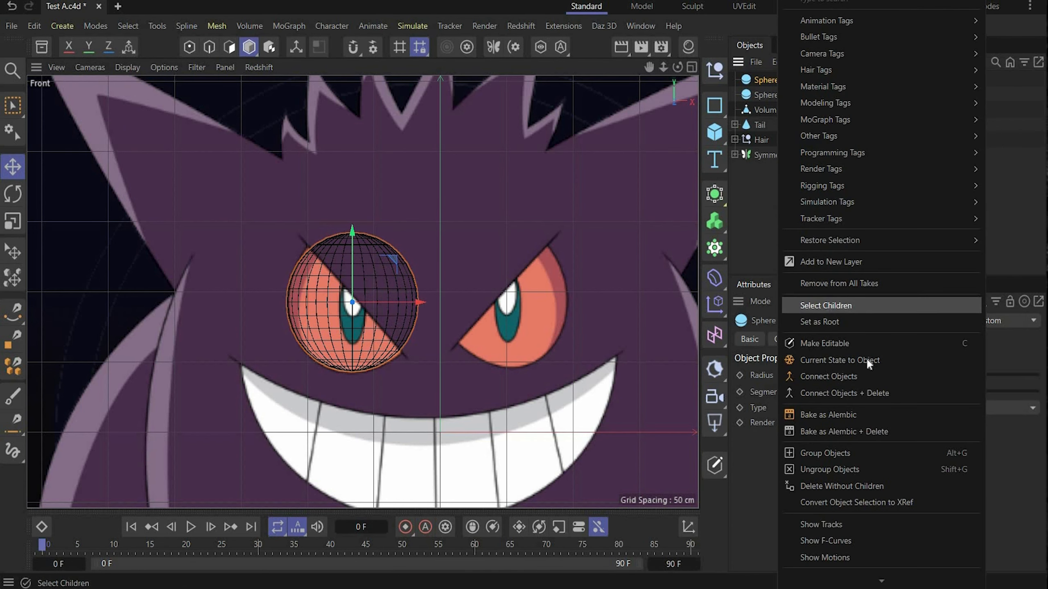
left_click(830, 359)
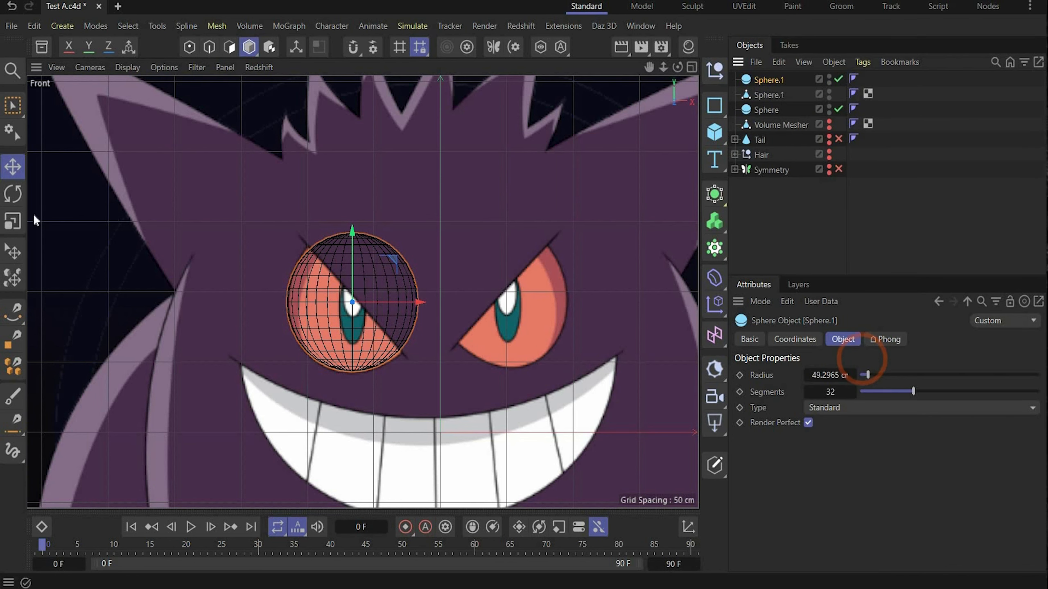
- Try shrinking the parametric copy of the eye sphere, and delete it to leave only the polygon copy
key("t")
mouse_move(404, 303)
left_mouse_down()
mouse_move(383, 300)
mouse_move(392, 305)
left_mouse_up()
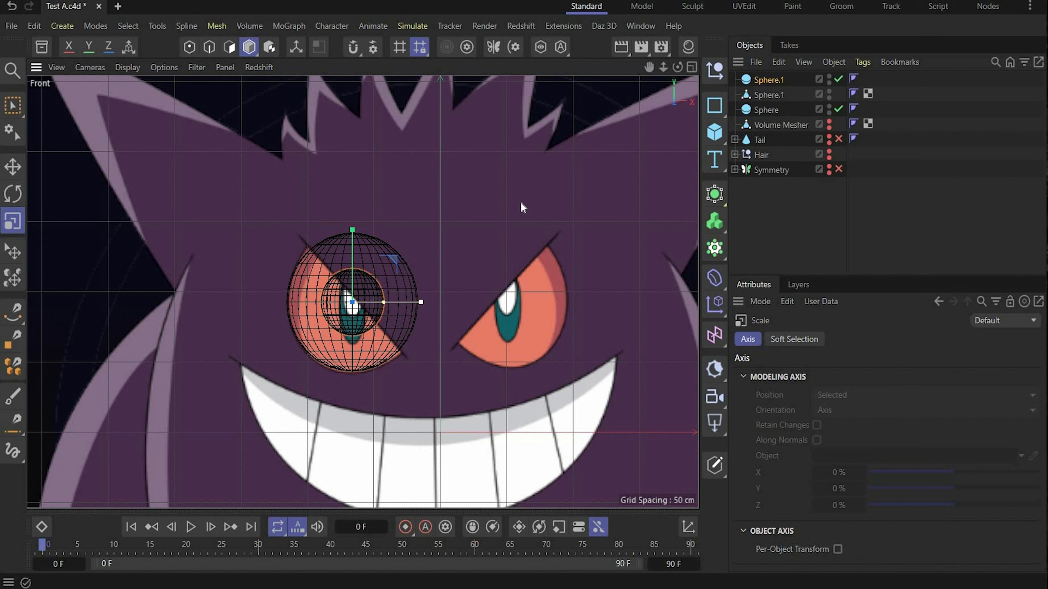
left_click(779, 82)
key("Delete")
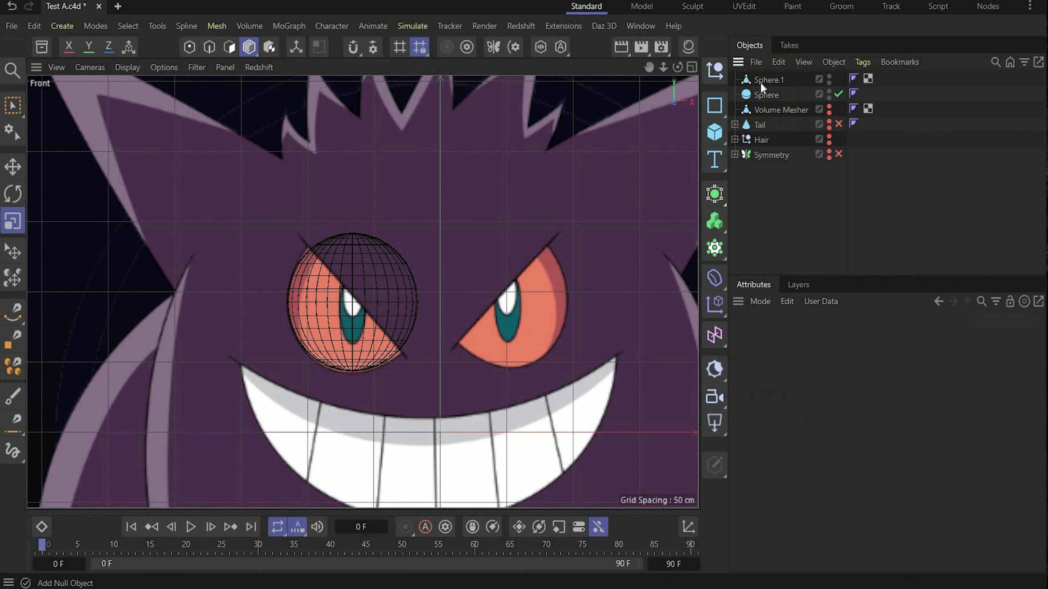
- Scale the polygon sphere copy into a narrow vertical ellipse matching the eye's teal pupil
left_click(470, 317)
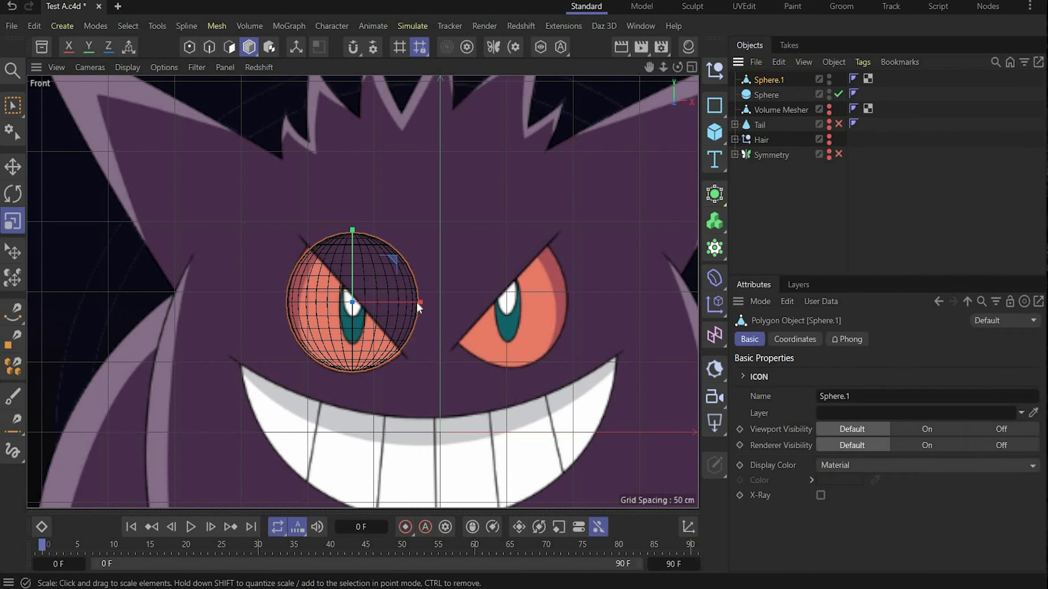
left_click_drag(404, 306, 355, 308)
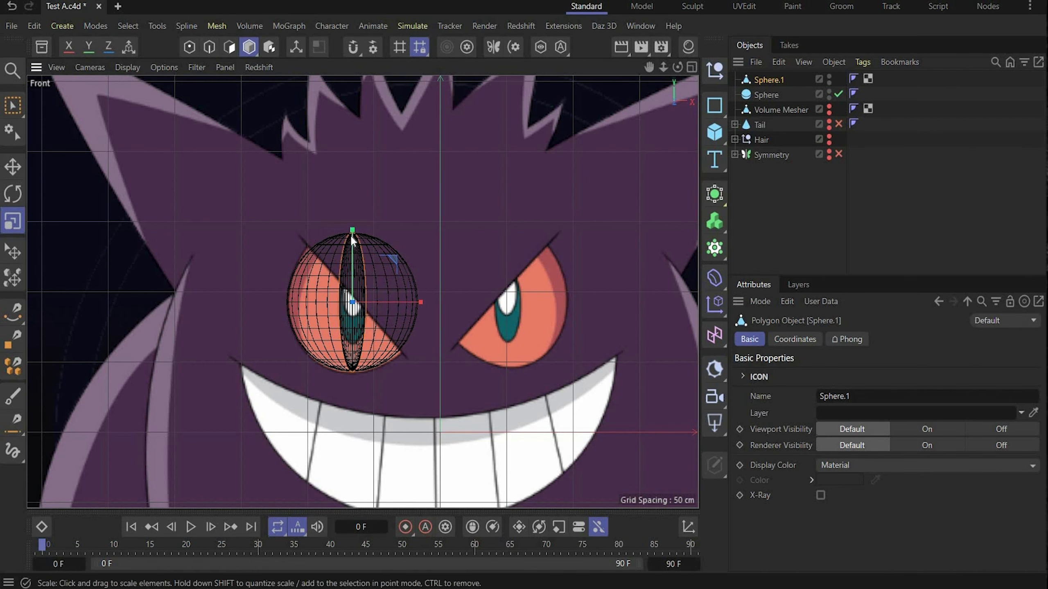
key("e")
scroll(348, 285, "up", 5)
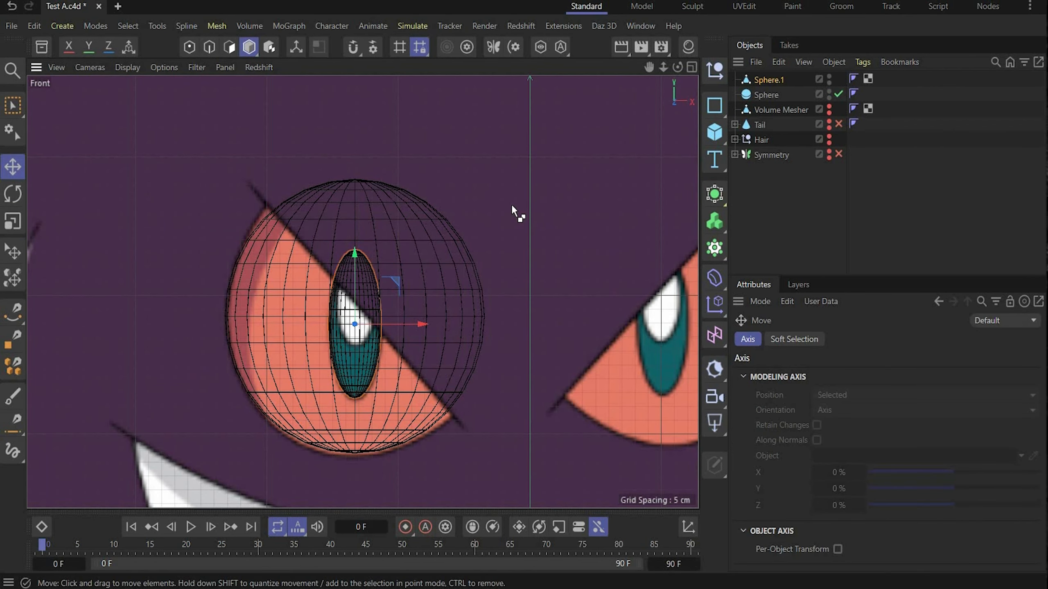
- Duplicate the pupil ellipse and scale the copy down to fit the white highlight in the eye
key("ctrl+c")
key("ctrl+v")
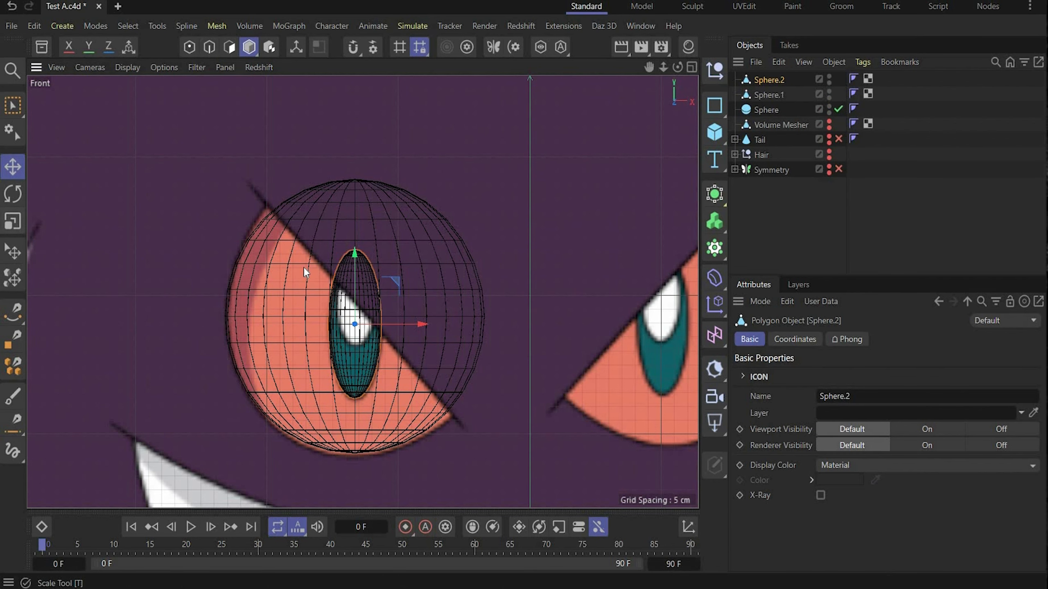
key("t")
left_click_drag(358, 256, 361, 277)
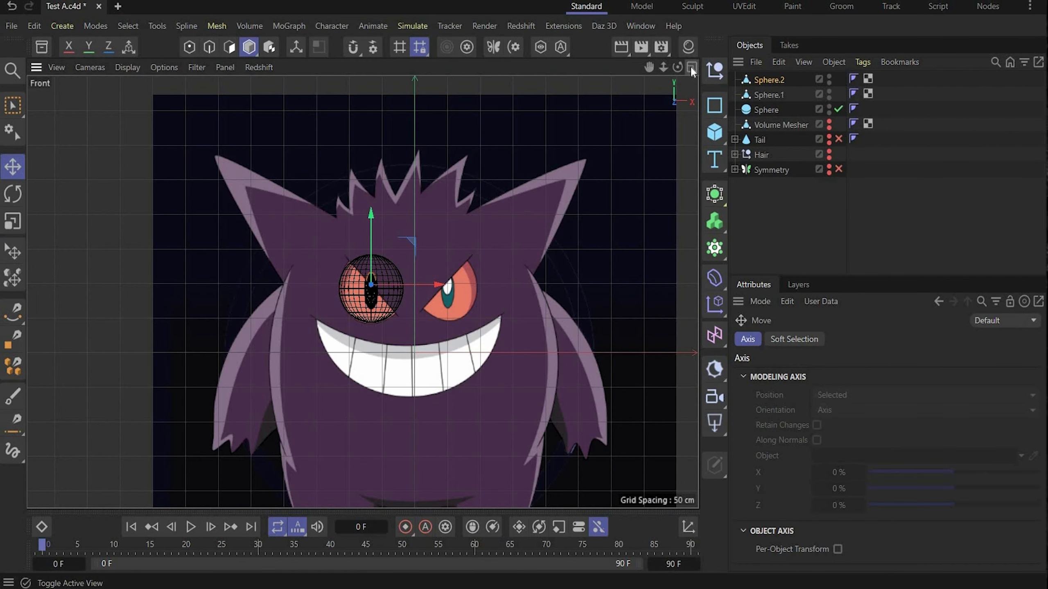
- Create a polygon version of the parametric eye sphere with Current State to Object in the perspective view
left_click(691, 70)
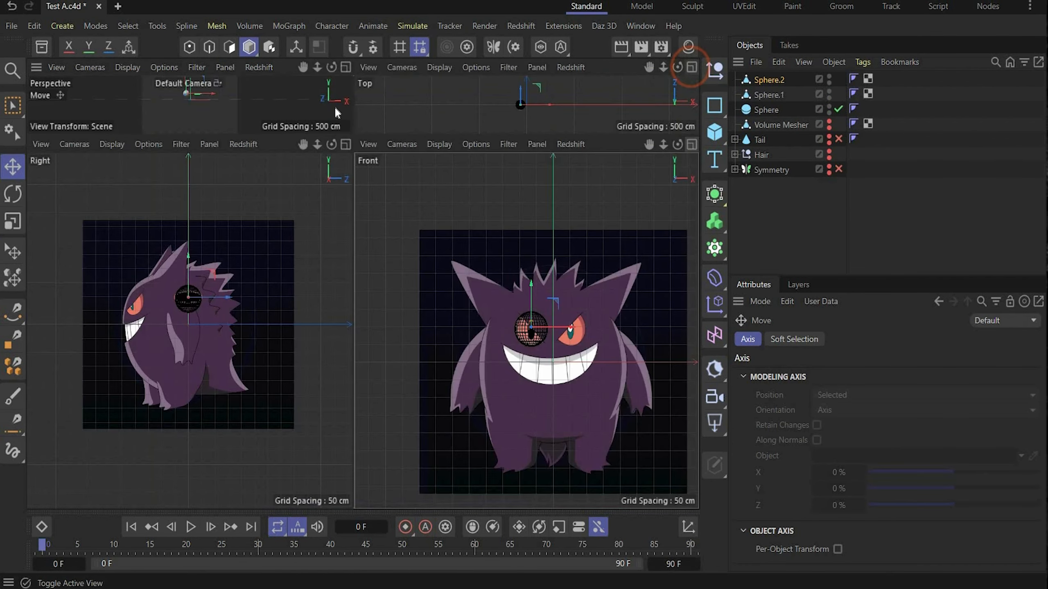
left_click(350, 67)
right_click_drag(358, 225, 728, 58, "alt")
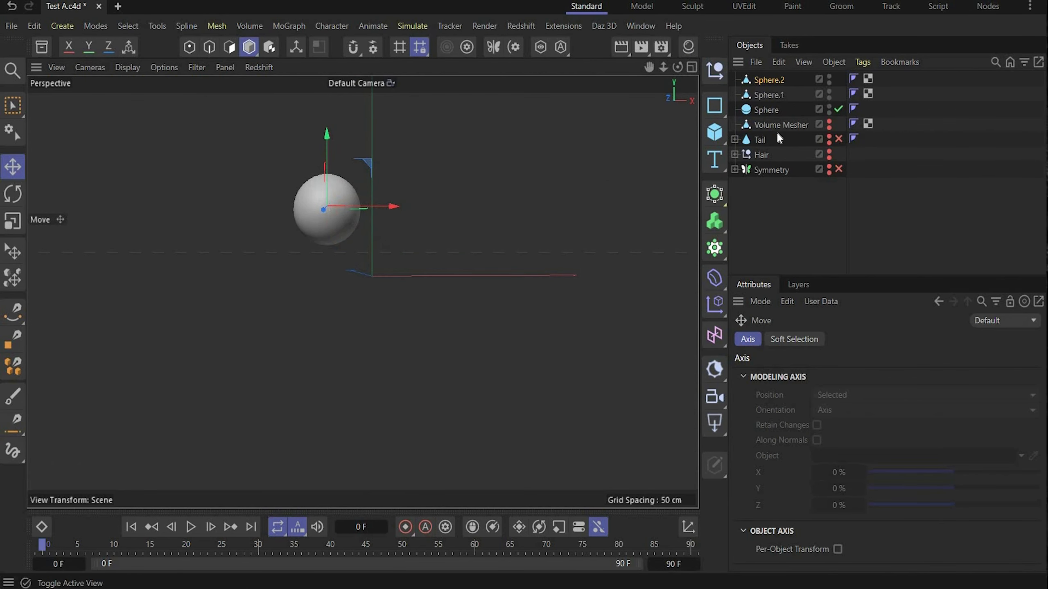
right_click(769, 110)
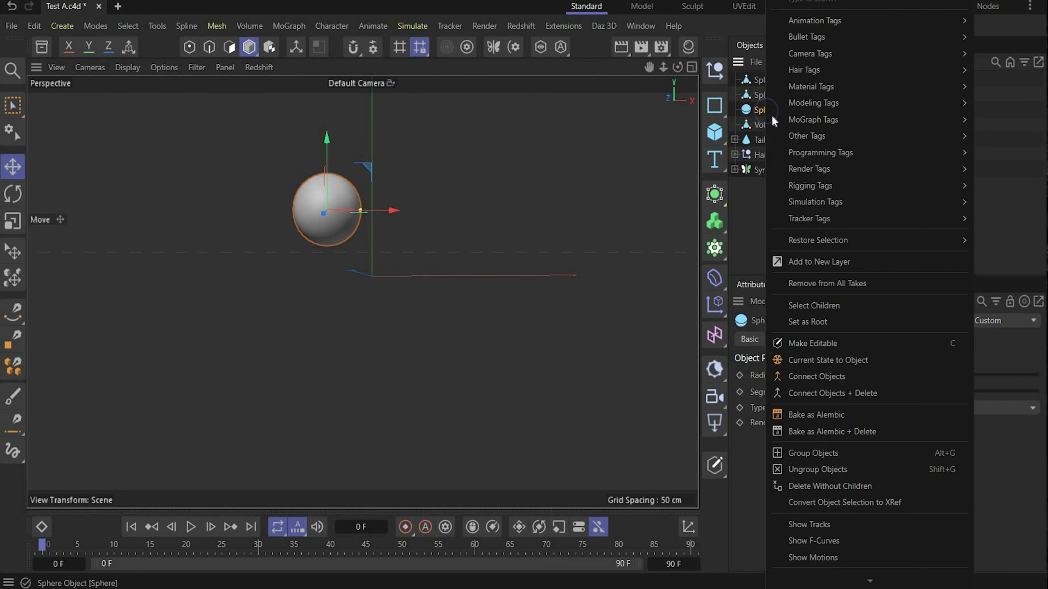
left_click(824, 361)
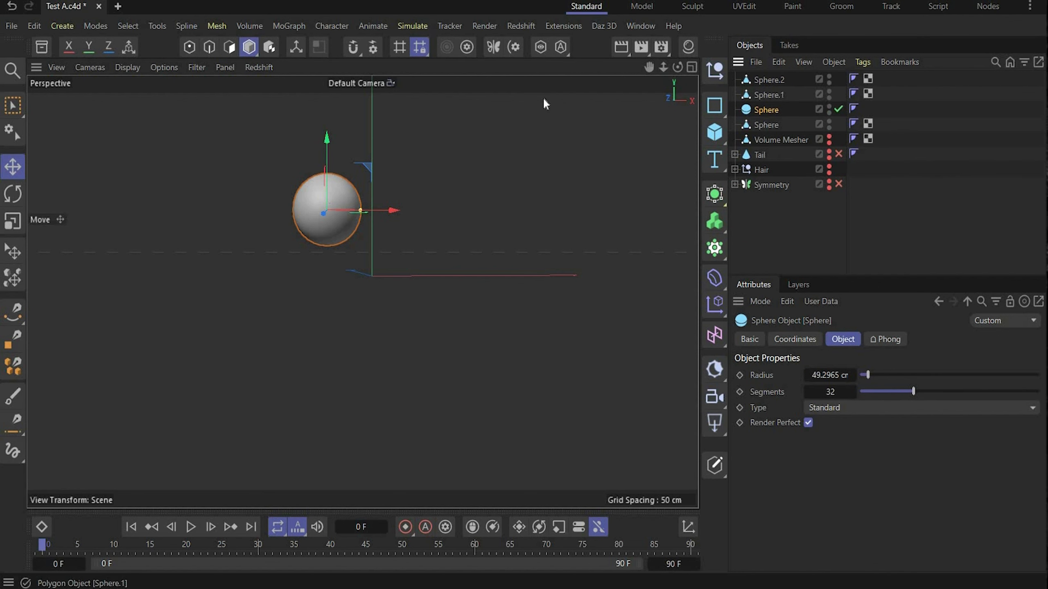
- Unhide the Volume Mesher body and delete the parametric original of the eye sphere
left_click(829, 143)
key("h")
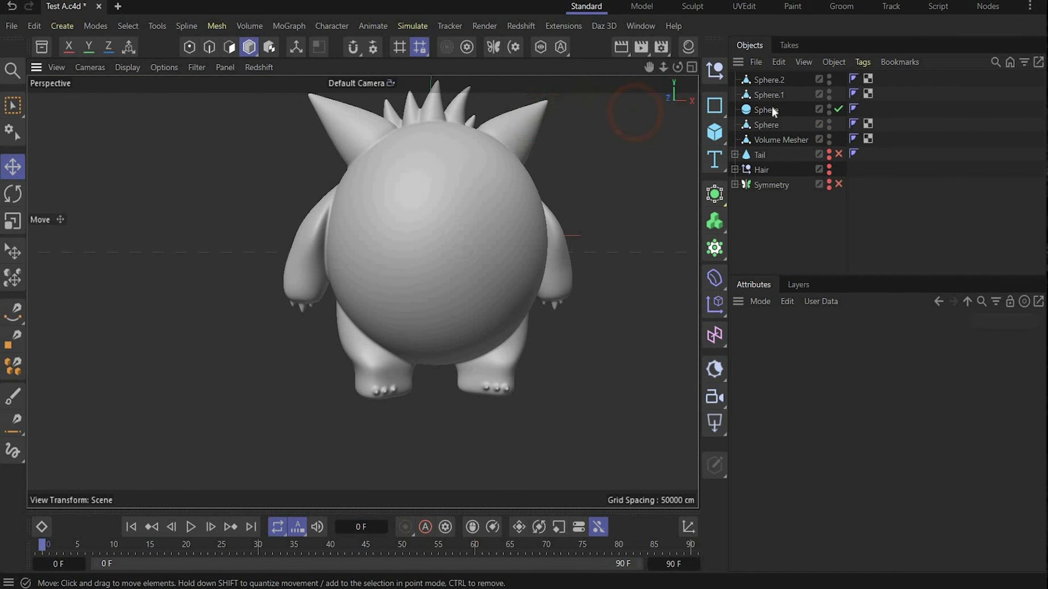
left_click(766, 110)
left_click(766, 82, "shift")
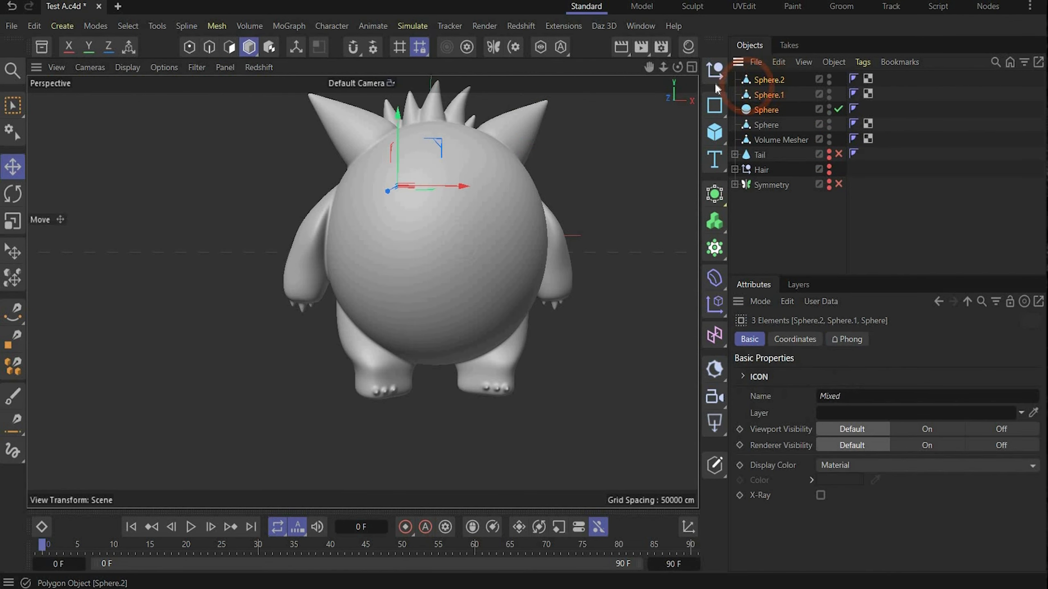
left_click(761, 109)
key("Delete")
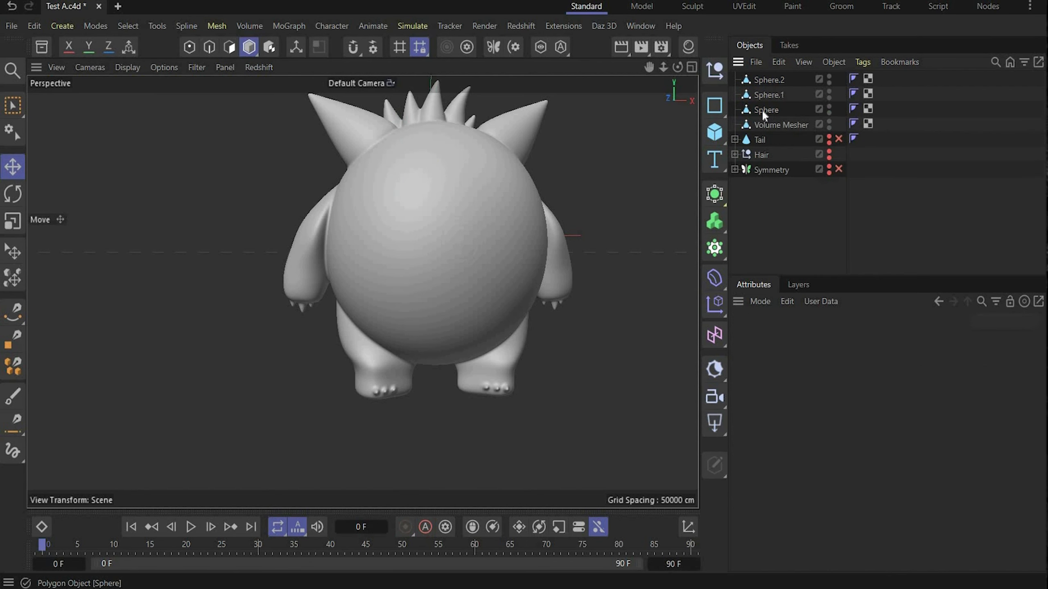
- Move the eyeball, pupil and highlight spheres together forward to the front of the body
left_click(761, 110)
left_click(769, 81, "shift")
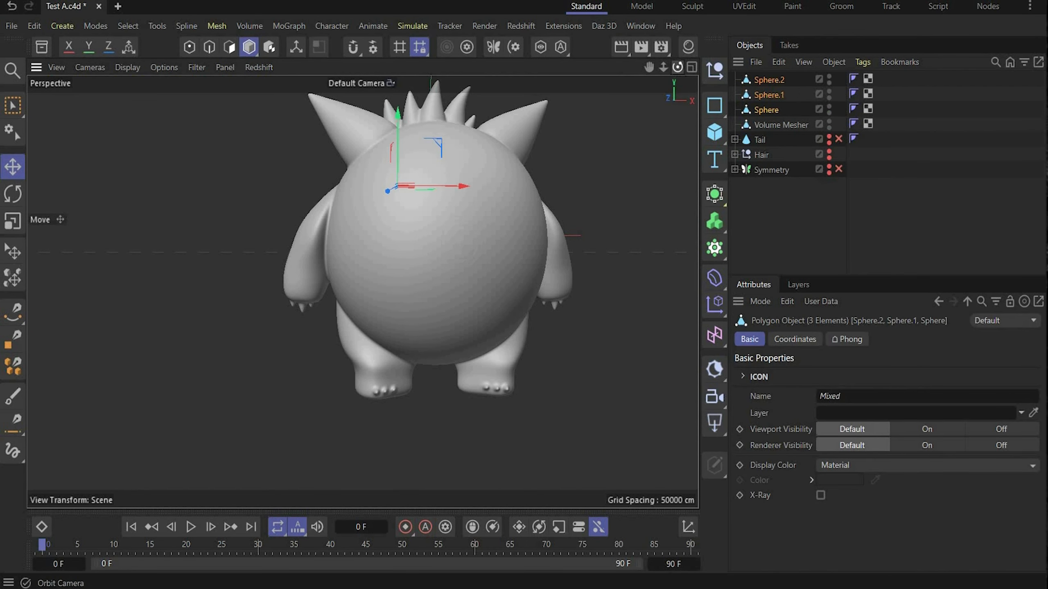
key("o")
left_click_drag(463, 292, 214, 174, "alt")
scroll(303, 164, "up", 5)
left_click(409, 217)
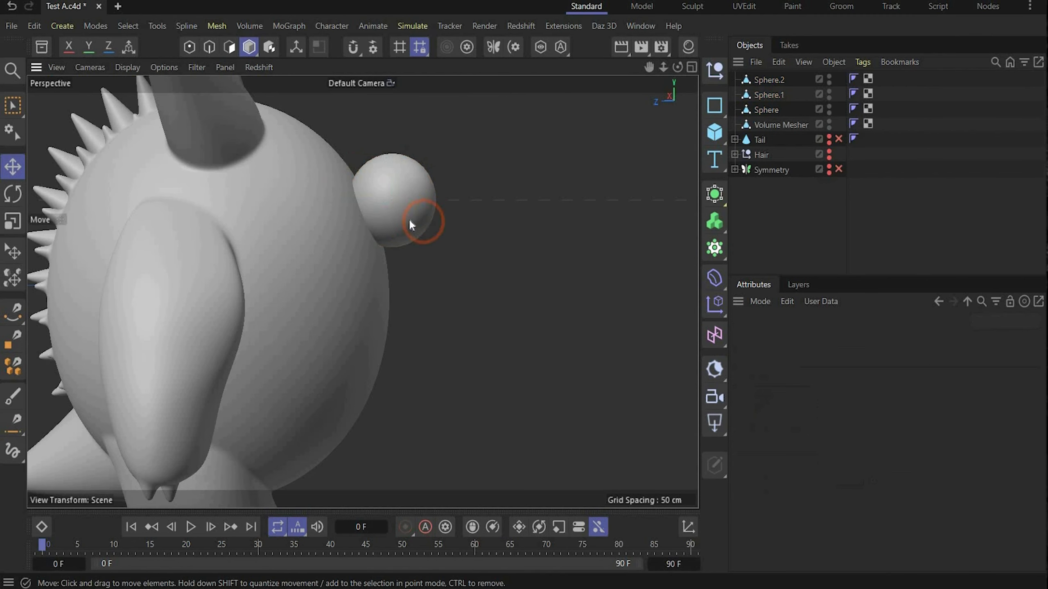
- Flatten the eyeball sphere along its depth into a thin disc, and flatten the pupil and highlight to sit on its front
key("t")
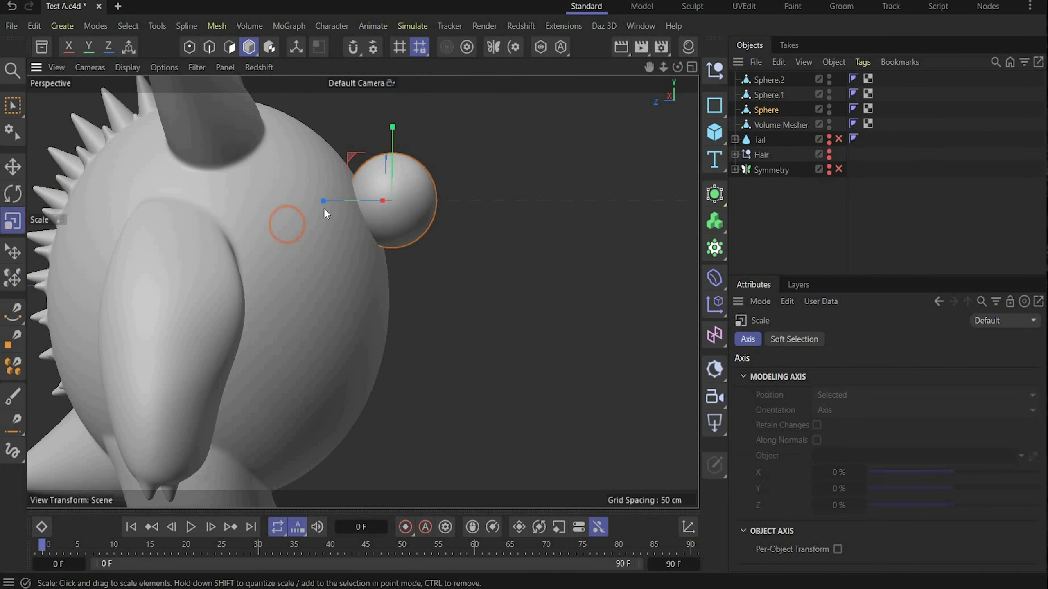
left_click_drag(329, 208, 437, 214)
left_click(768, 94)
left_click(762, 82)
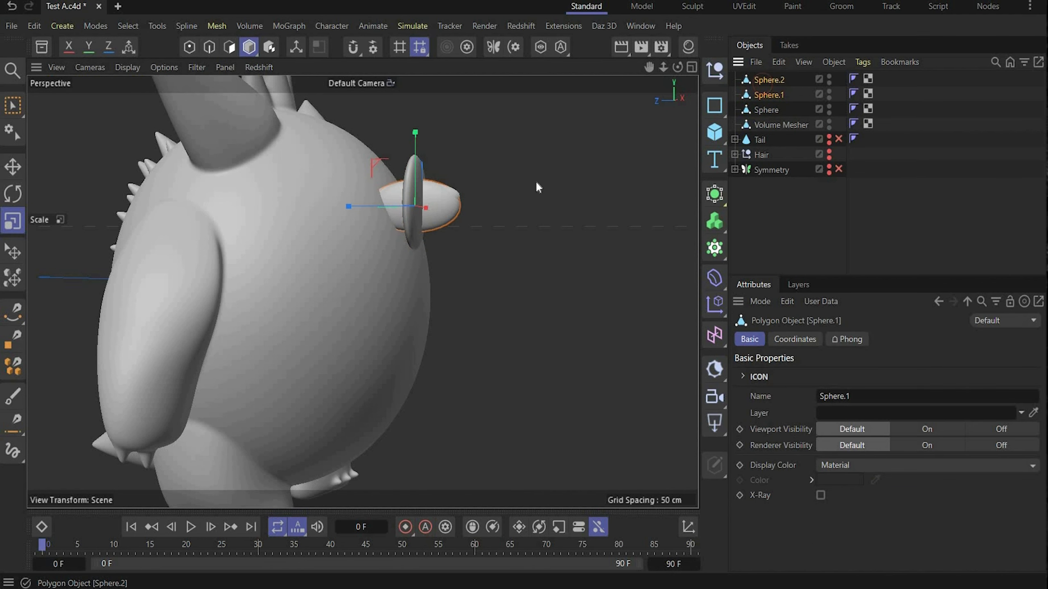
key("e")
scroll(411, 223, "up", 5)
left_click(411, 223)
key("h")
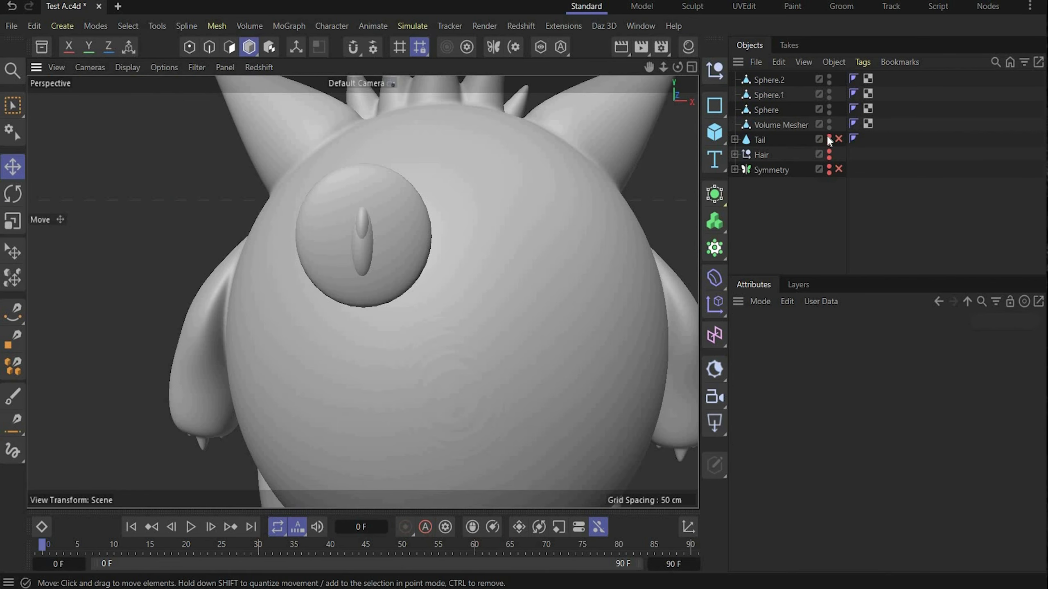
- Rotate the three eye parts together to follow the head's curvature and push them into the body surface
left_click(767, 109)
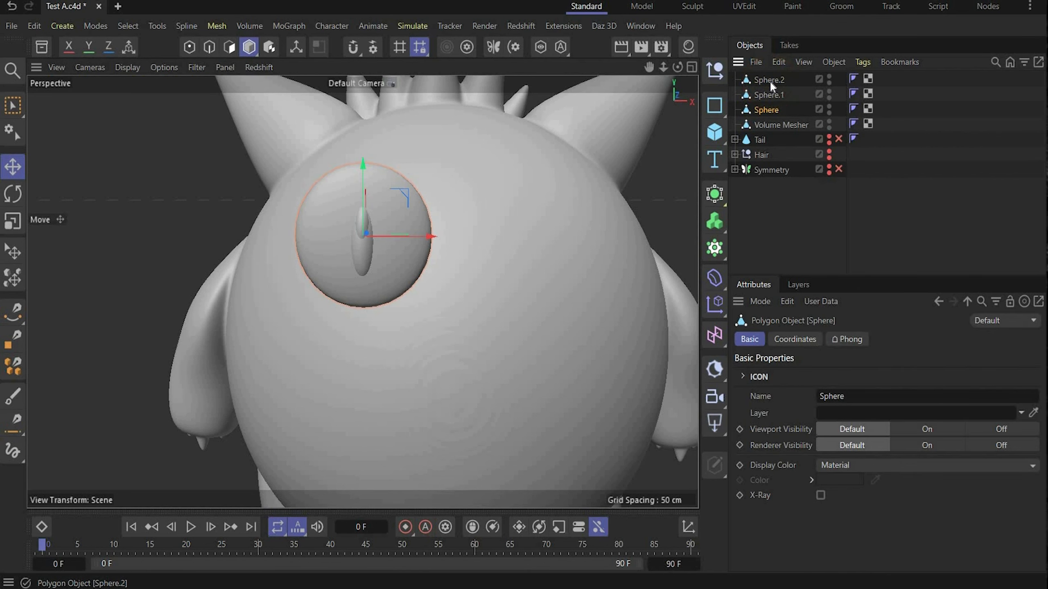
left_click(770, 80, "shift")
left_click(794, 338)
left_click_drag(678, 67, 289, 235)
left_click(18, 190)
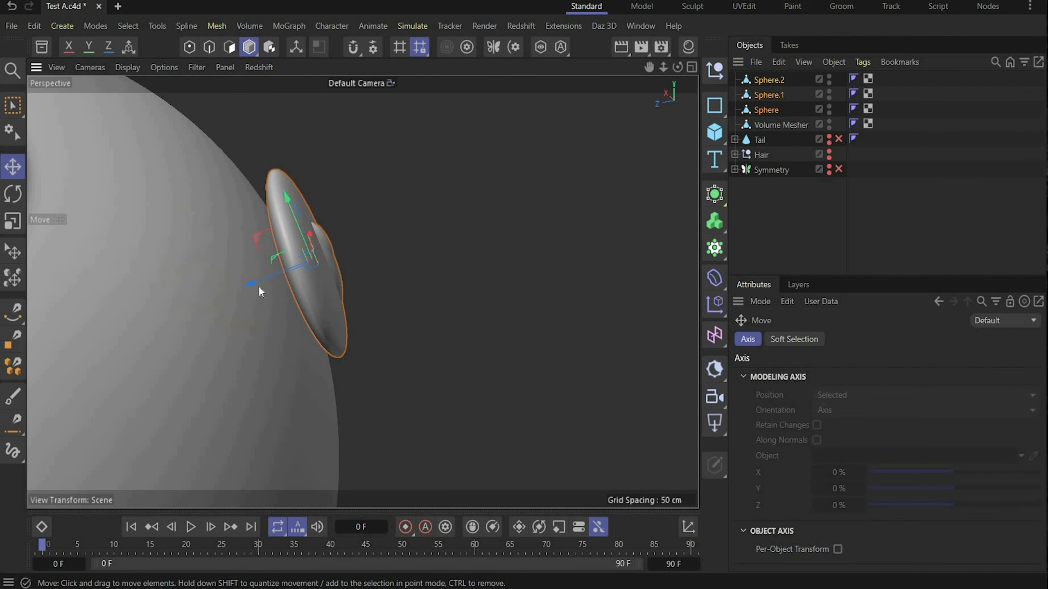
left_click_drag(312, 260, 226, 292)
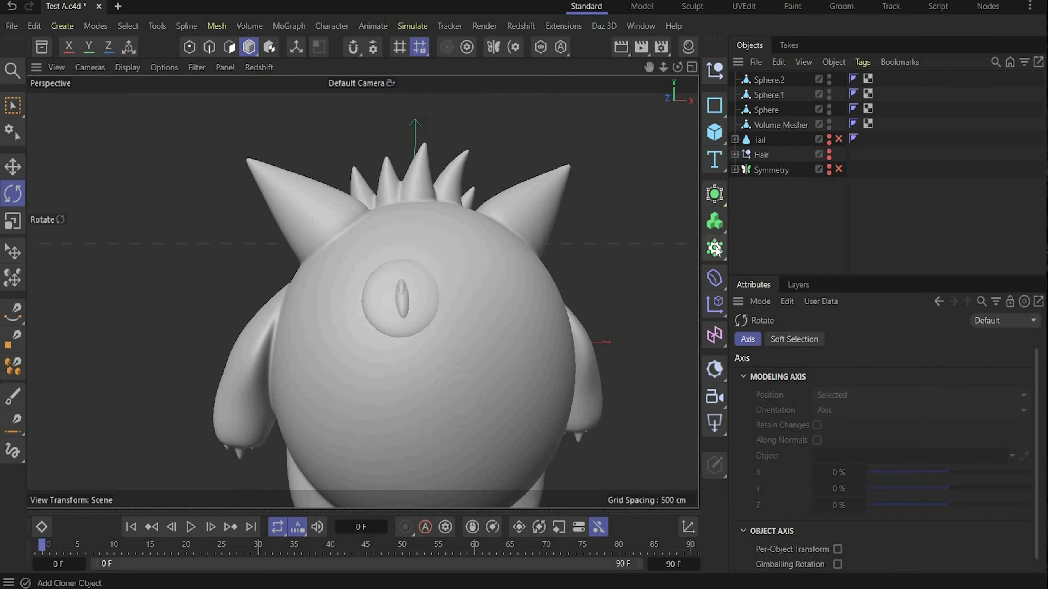
- Mirror the eye parts to the other side of the face with a Symmetry object, keeping the body mesh outside it
left_click(715, 247)
left_click(715, 194)
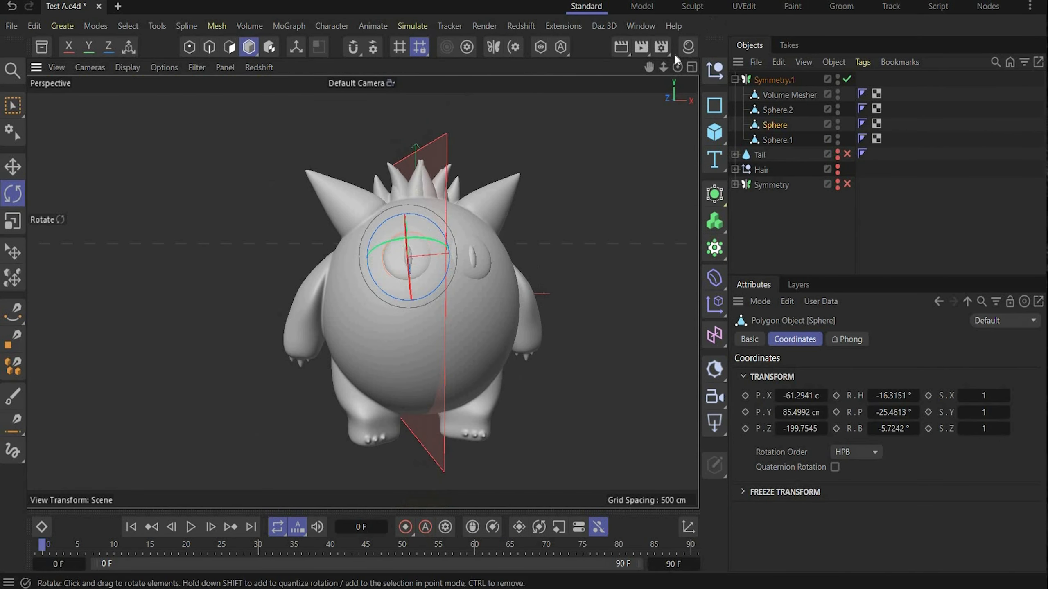
left_click_drag(372, 285, 264, 285, "alt")
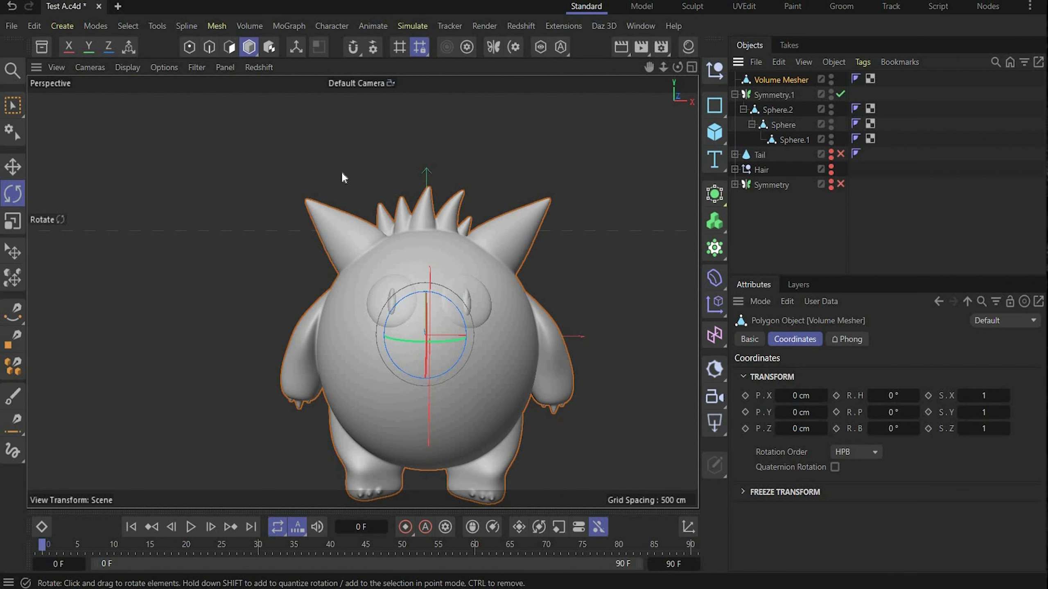
- Save the scene and collapse the eye Symmetry object's hierarchy
scroll(431, 245, "down", 2)
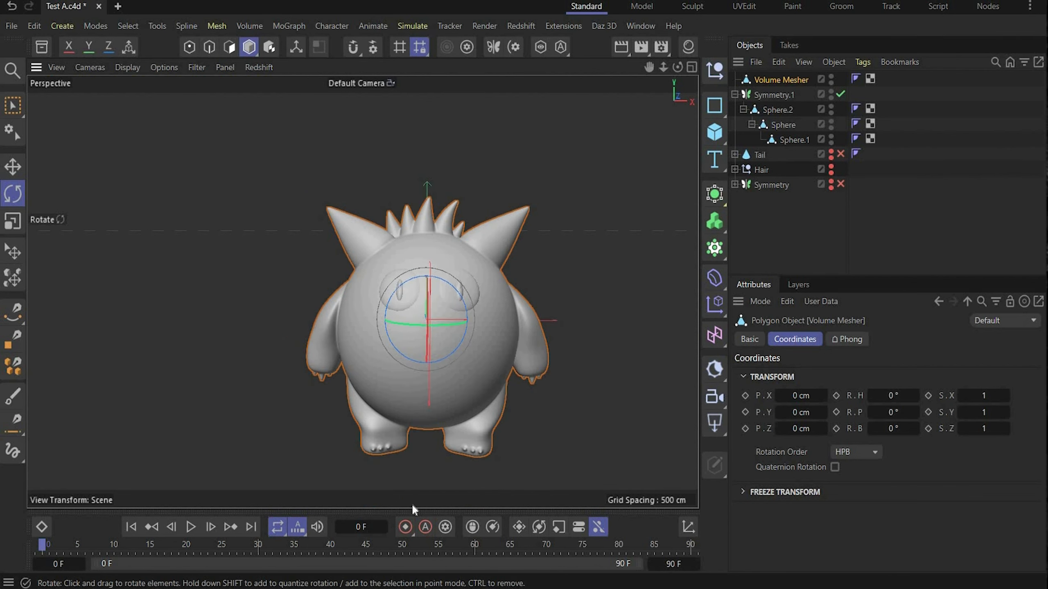
left_click(13, 167)
left_click(181, 421)
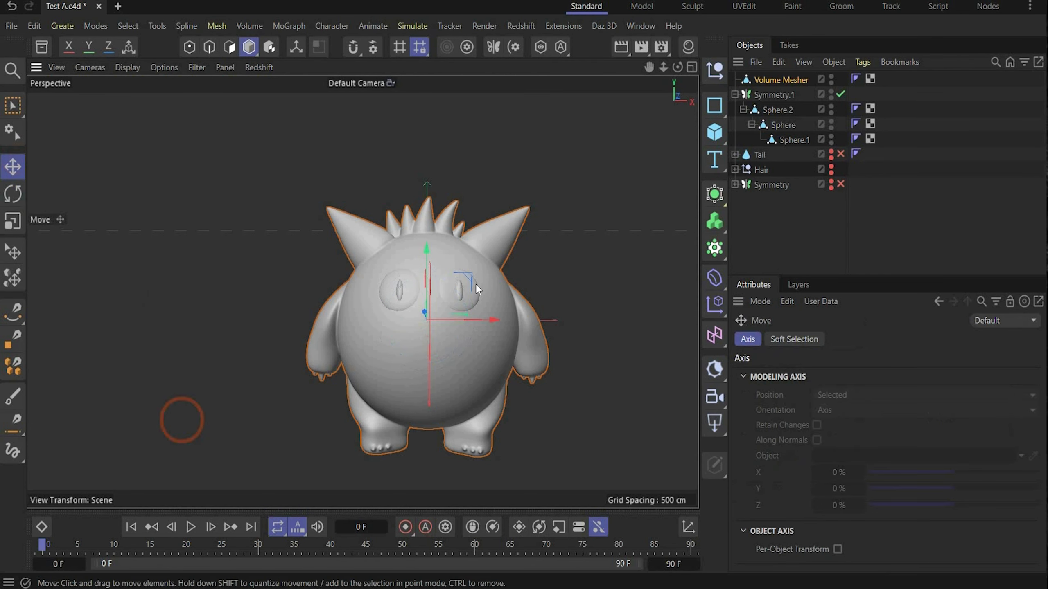
scroll(475, 284, "up", 5)
scroll(577, 176, "down", 4)
left_click(734, 95)
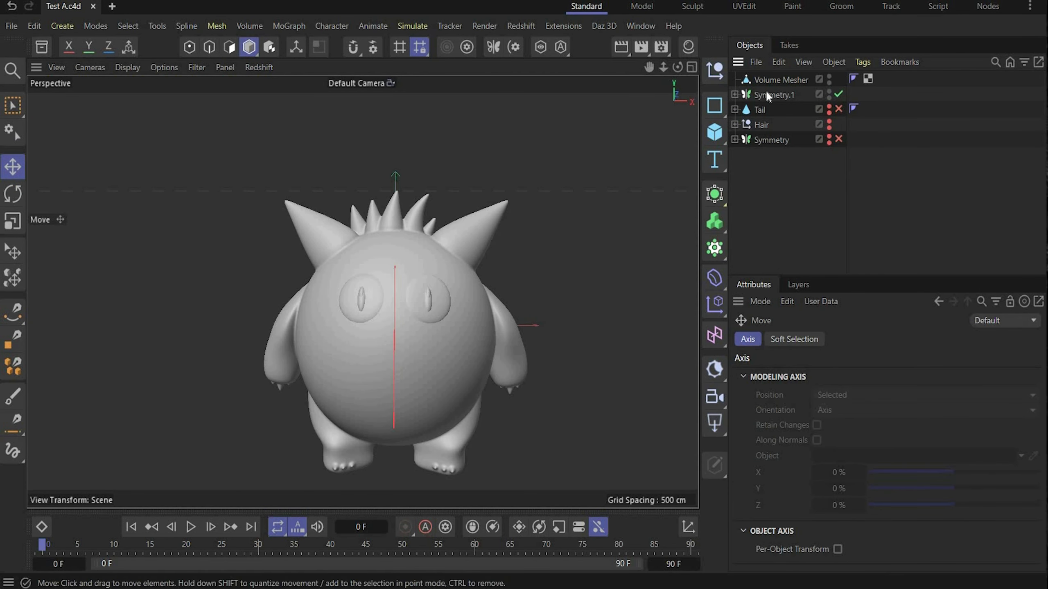
- Switch to the Sculpt layout with the Volume Mesher body selected and turn on symmetry
left_click(771, 79)
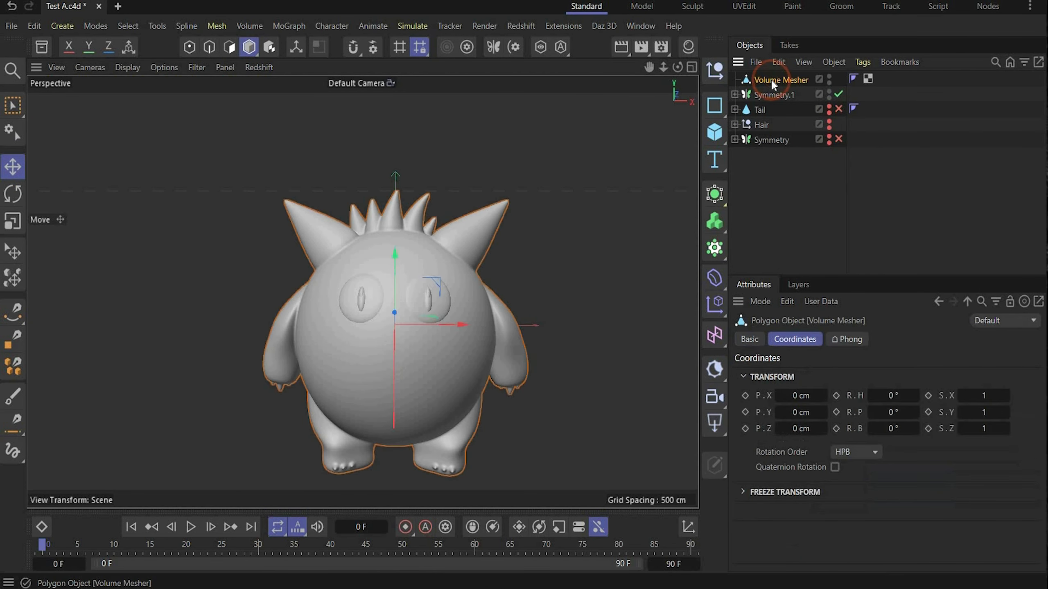
left_click(692, 7)
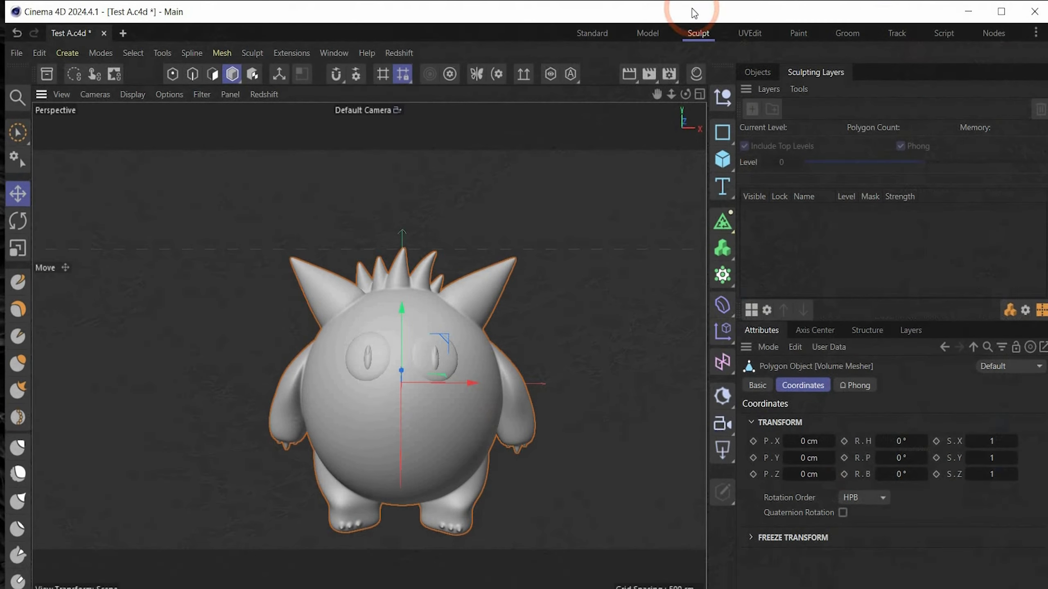
scroll(318, 393, "up", 3)
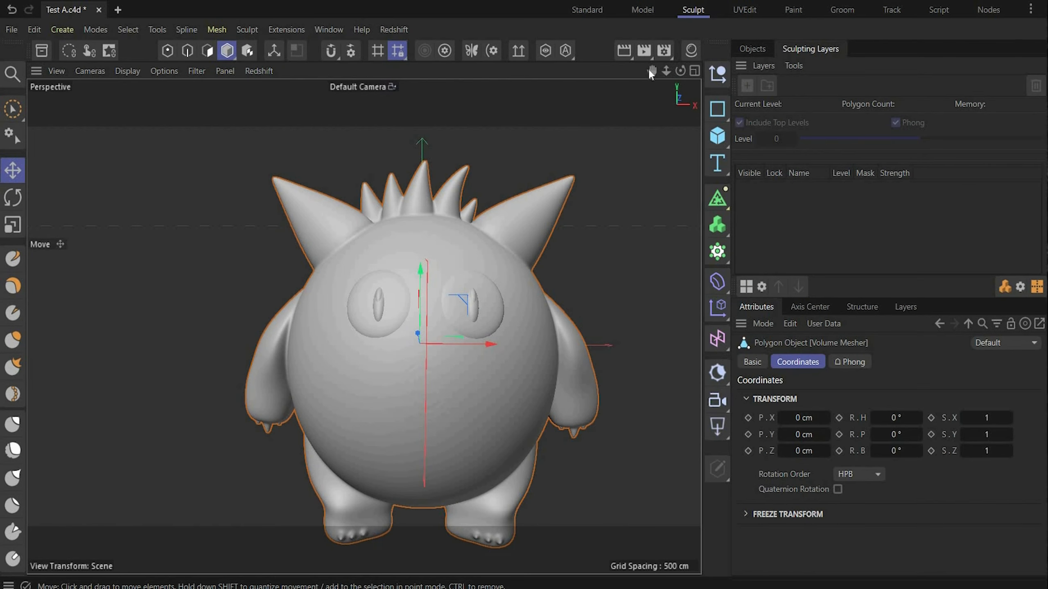
left_click_drag(649, 69, 637, 42)
left_click(752, 50)
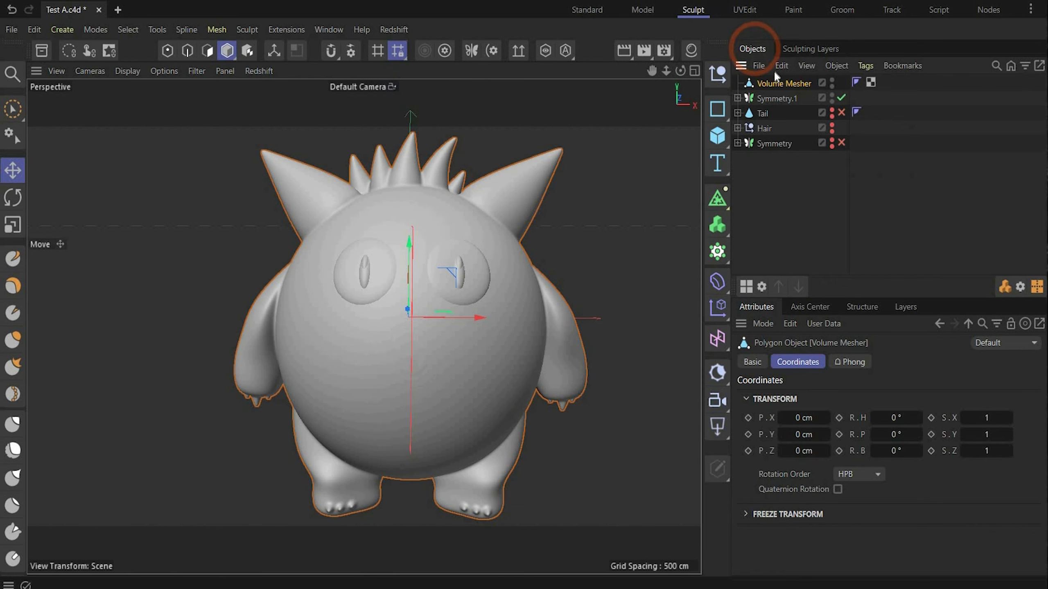
left_click(778, 80)
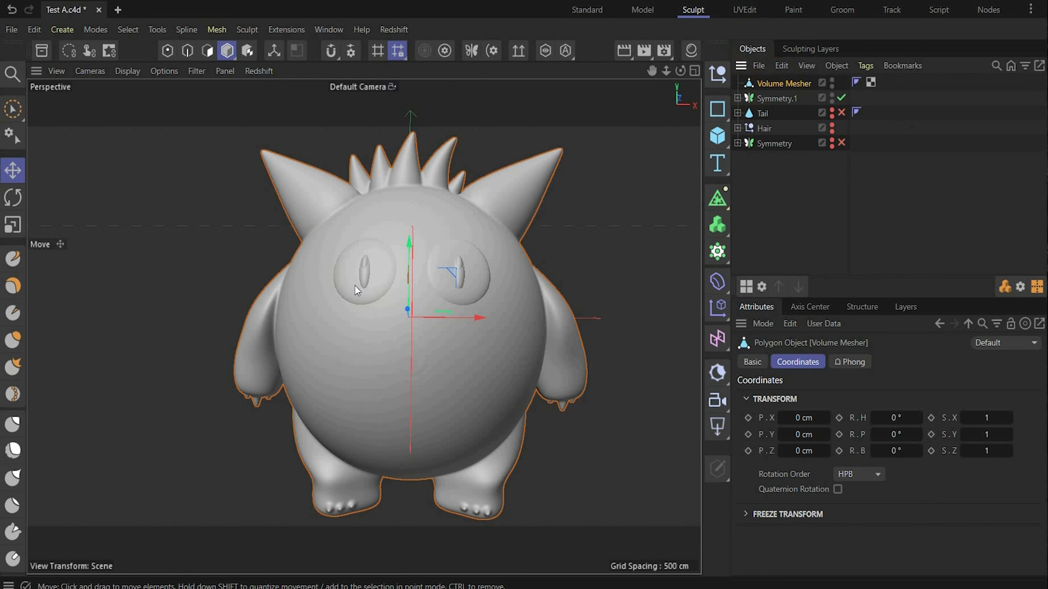
left_click(471, 51)
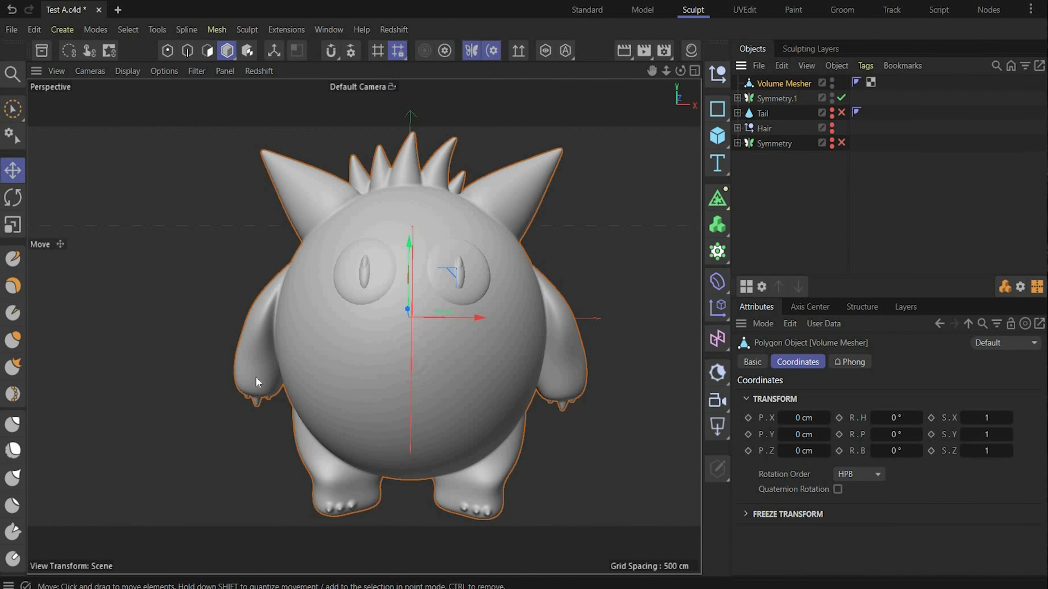
- Choose the Smooth sculpting brush and set its size to 46 and its strength to 200%
scroll(256, 377, "up", 3)
left_click(12, 449)
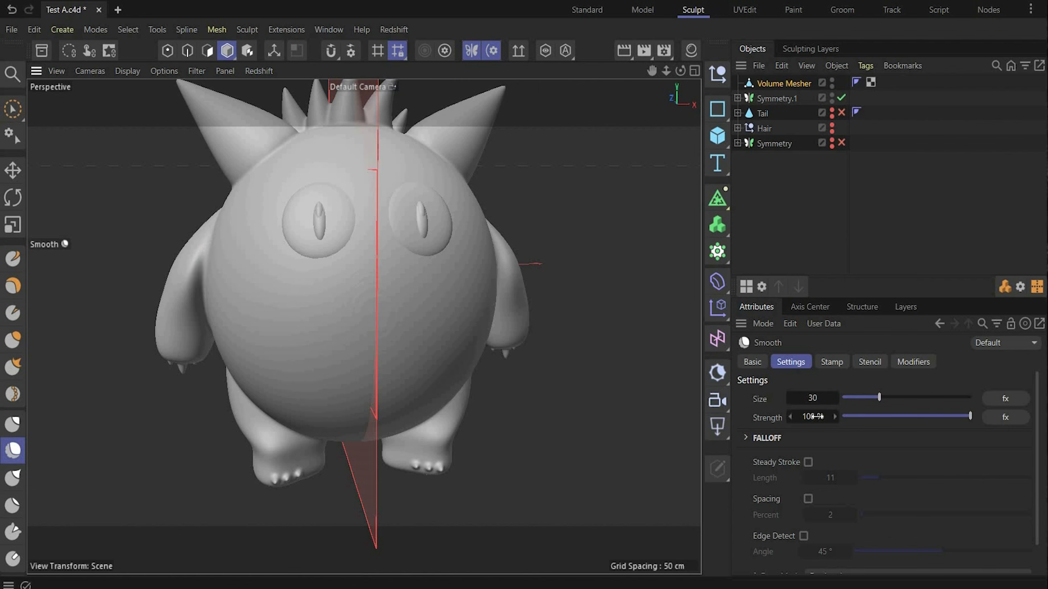
left_click(880, 398)
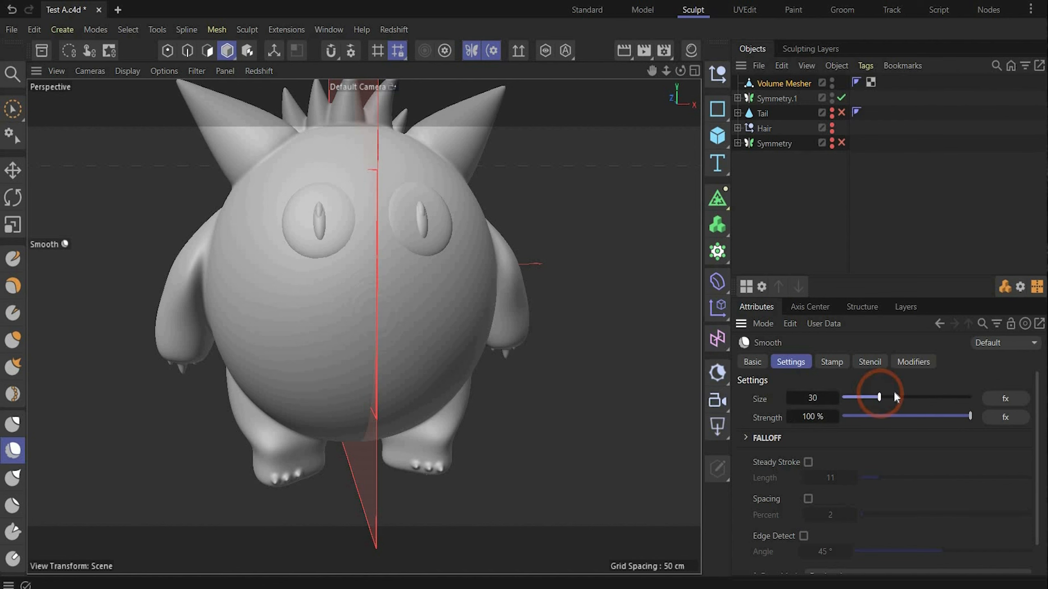
left_click_drag(893, 394, 900, 394)
- Smooth the seams where the arms, ears and legs join the body, working around to the back
left_click_drag(202, 283, 206, 249)
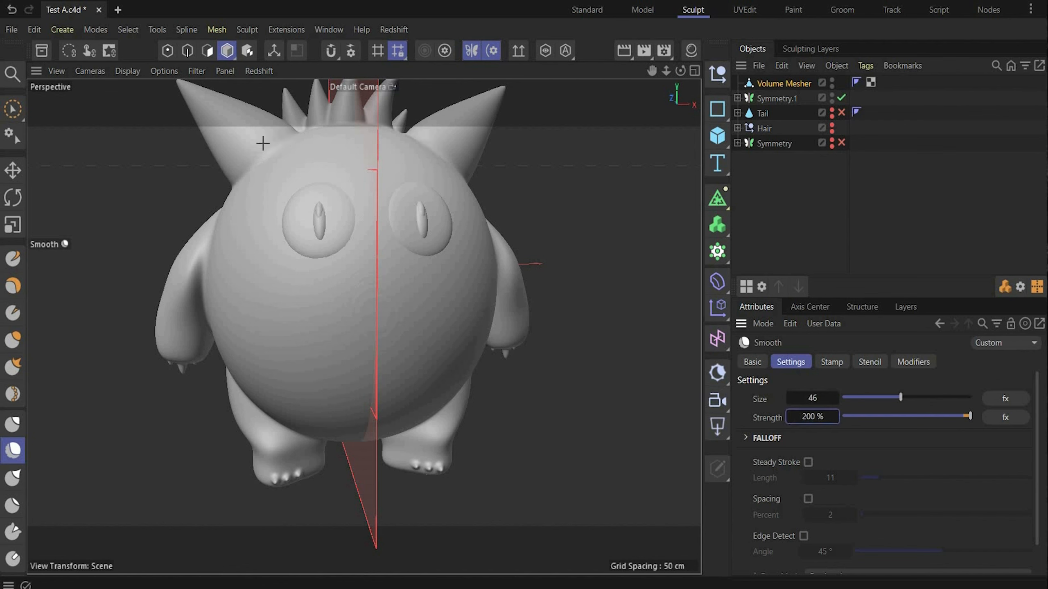
mouse_move(286, 142)
left_mouse_down()
mouse_move(224, 195)
mouse_move(236, 182)
left_mouse_up()
left_click_drag(235, 399, 291, 430)
left_click_drag(324, 313, 333, 248, "alt")
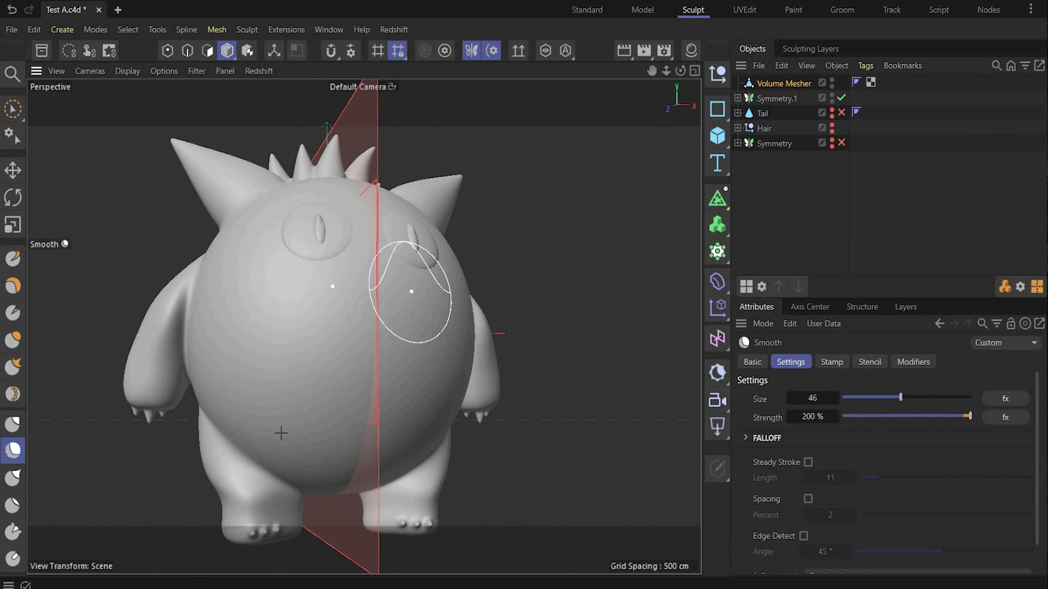
left_click_drag(279, 433, 293, 434, "alt")
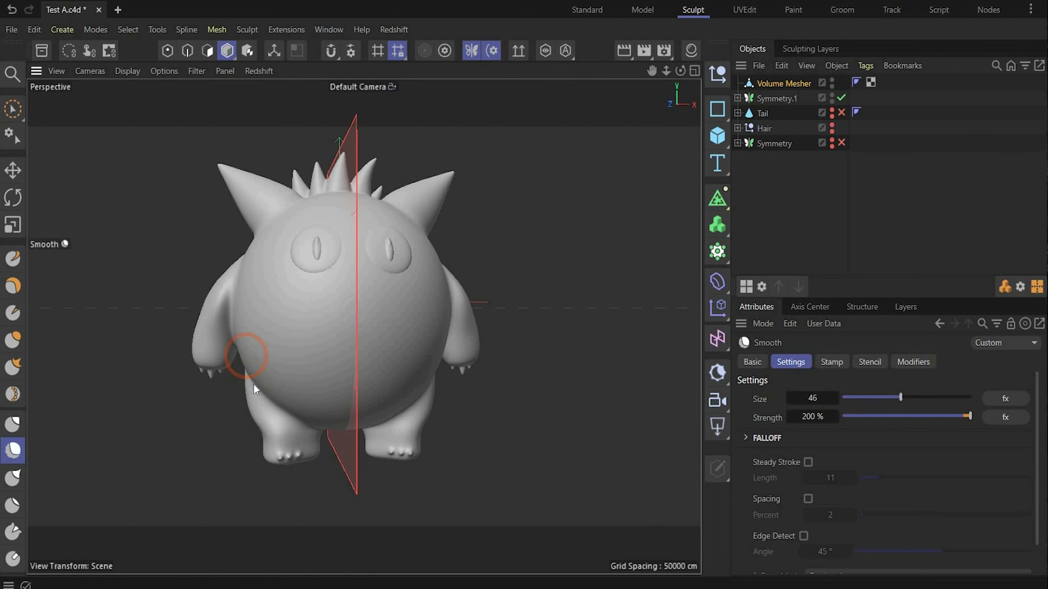
mouse_move(254, 384)
left_mouse_down("alt")
mouse_move(363, 326)
mouse_move(487, 237)
left_mouse_up("alt")
key("h")
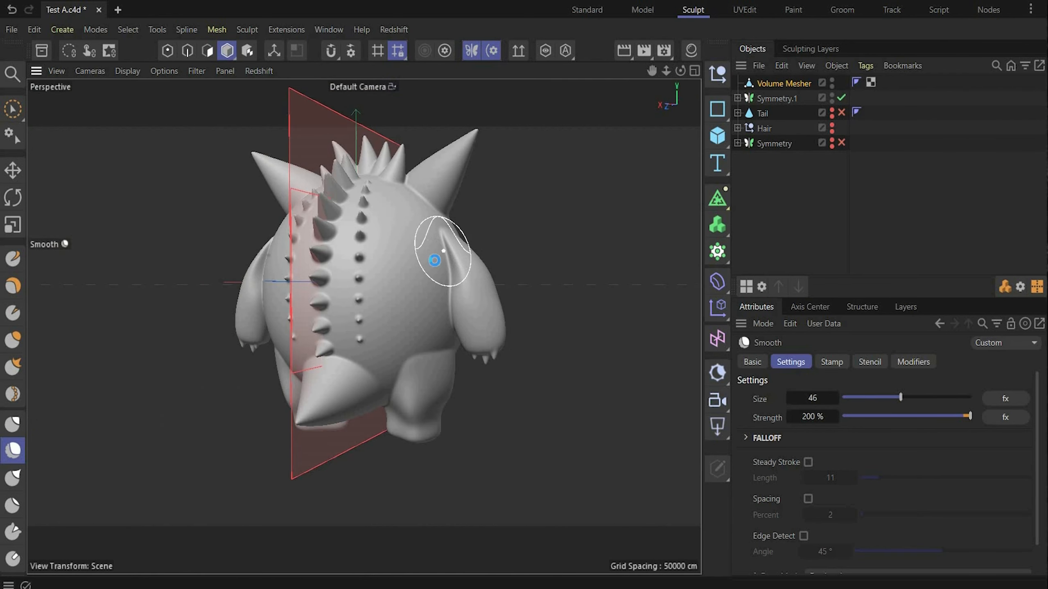
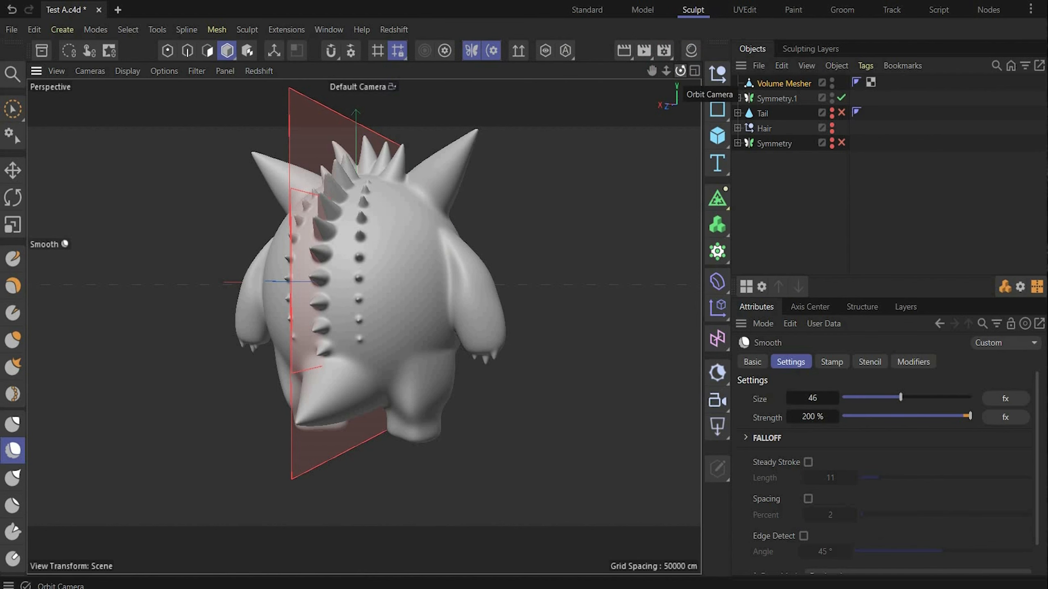
- Choose the Wax sculpting brush and set its strength to 5% for working on the body's front
mouse_move(683, 72)
left_mouse_down()
mouse_move(363, 327)
mouse_move(289, 305)
left_mouse_up()
left_click(12, 285)
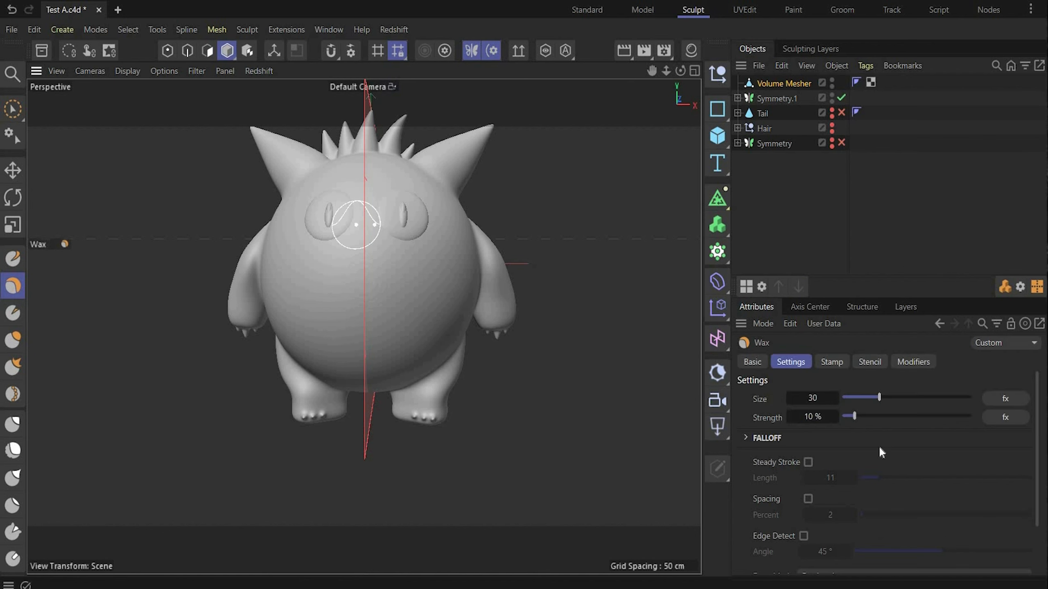
left_click_drag(813, 418, 802, 418)
scroll(264, 372, "up", 4)
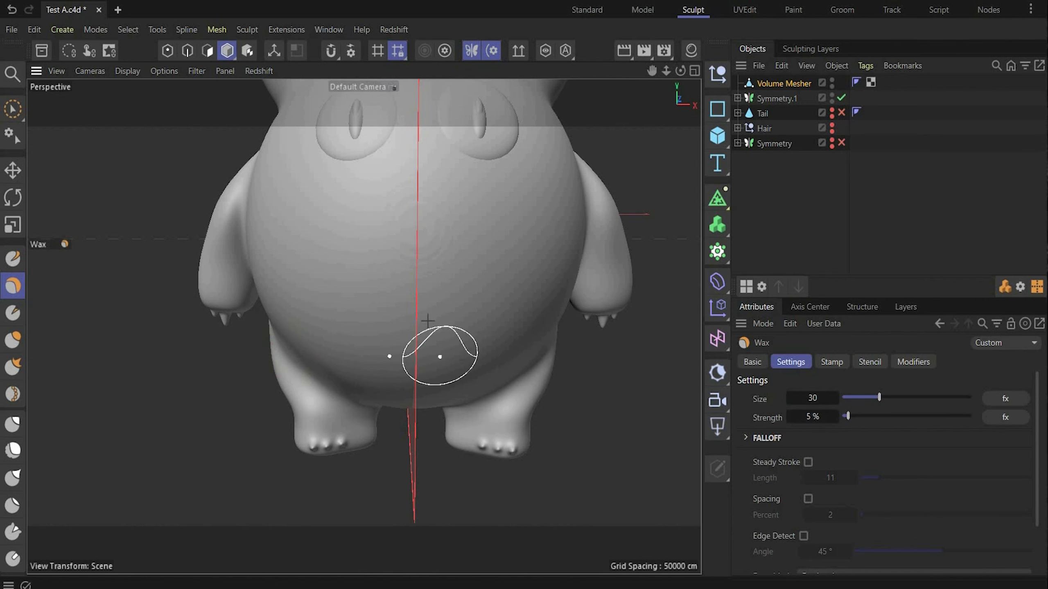
- Choose the Inflate sculpting brush and build up a mirrored brow bulge over the inner upper side of the eyes
left_click_drag(369, 272, 273, 220, "alt")
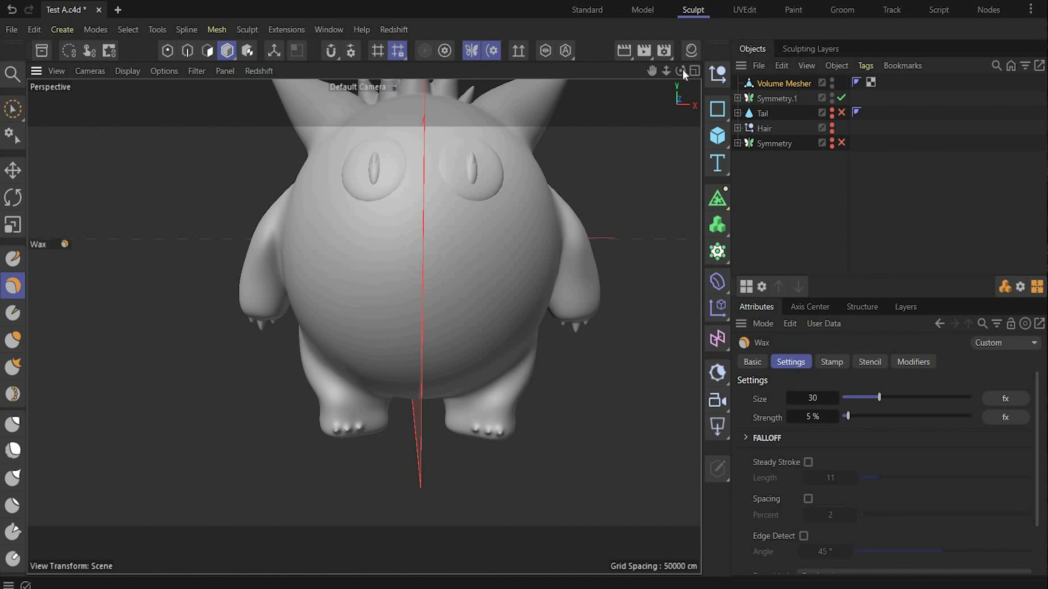
left_click_drag(680, 71, 466, 93)
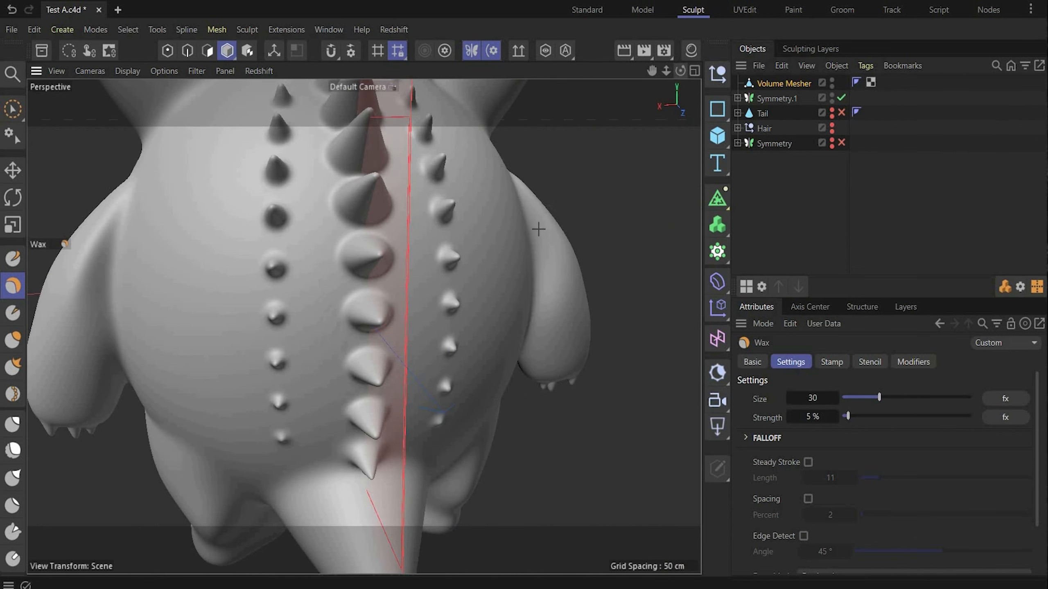
right_click_drag(549, 214, 370, 371, "alt")
left_click(12, 339)
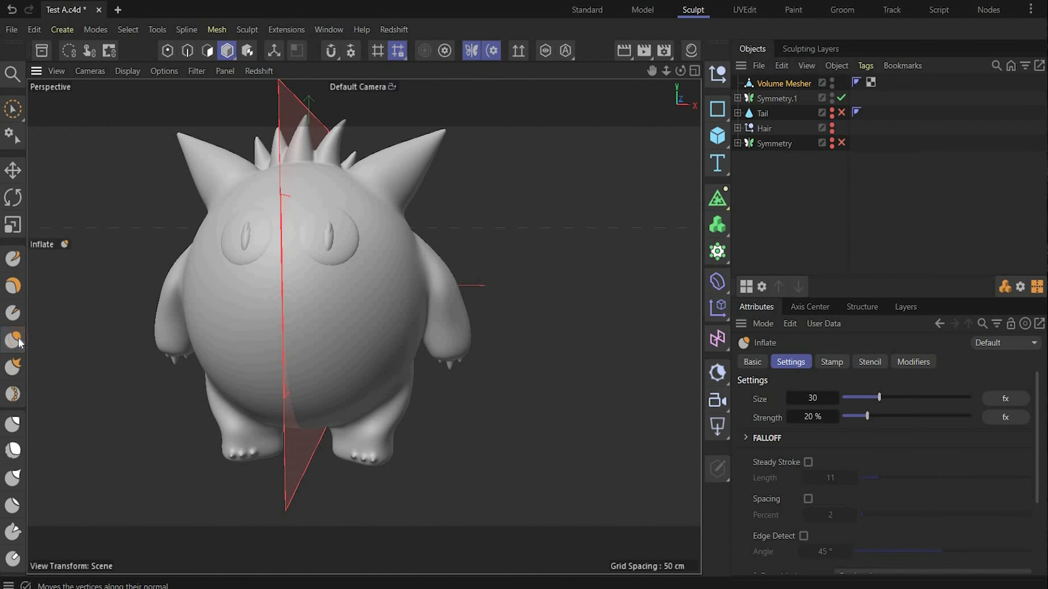
scroll(233, 206, "up", 3)
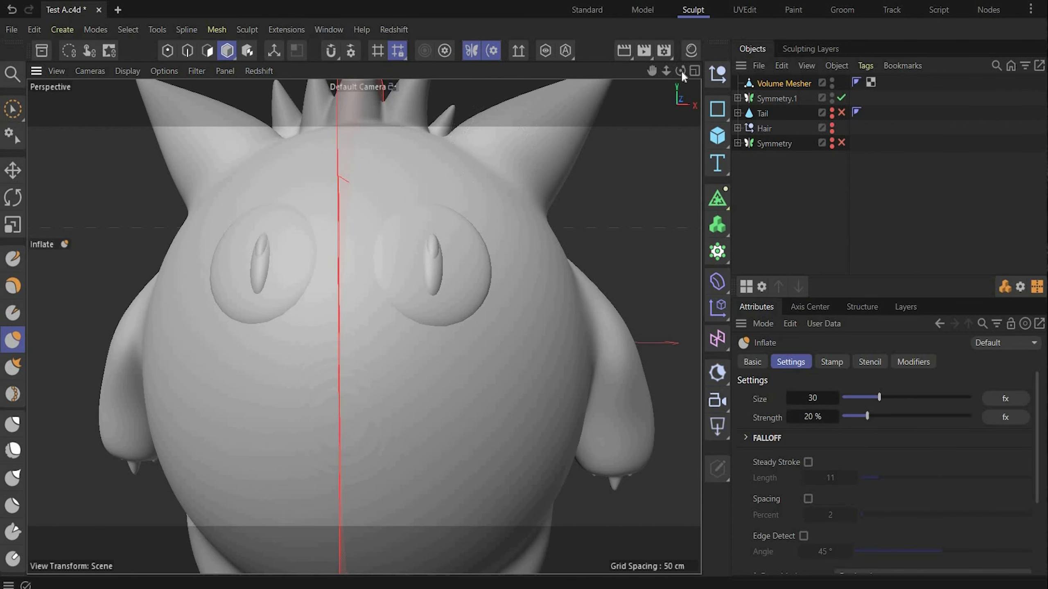
scroll(255, 205, "up", 2)
mouse_move(256, 204)
left_mouse_down()
mouse_move(327, 304)
mouse_move(301, 255)
left_mouse_up()
- Set the Inflate brush strength to 10% and extend the raised brow across the upper outer side of the eyes
left_click(813, 417)
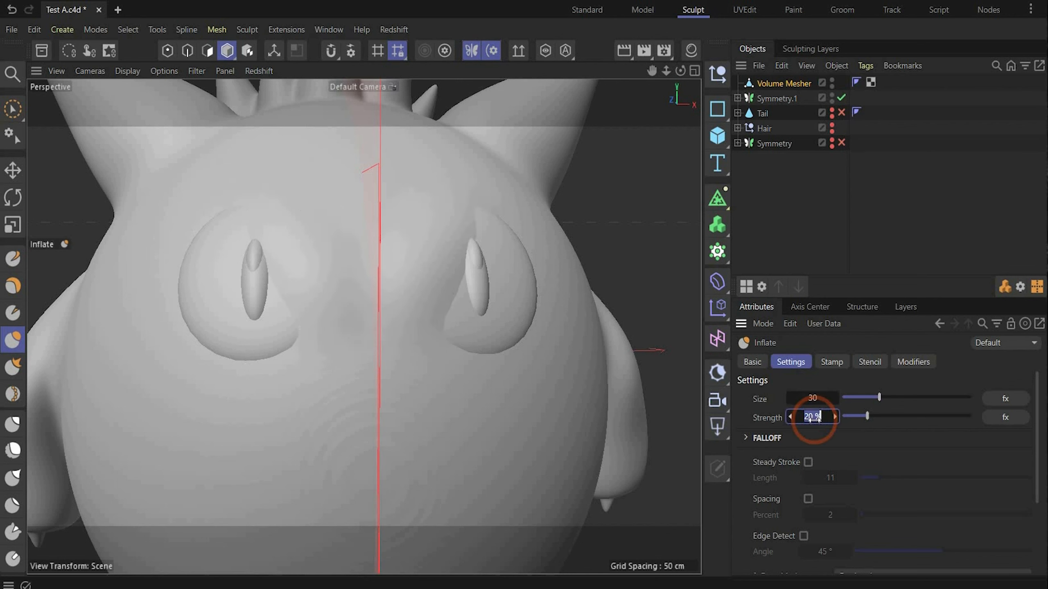
type("10")
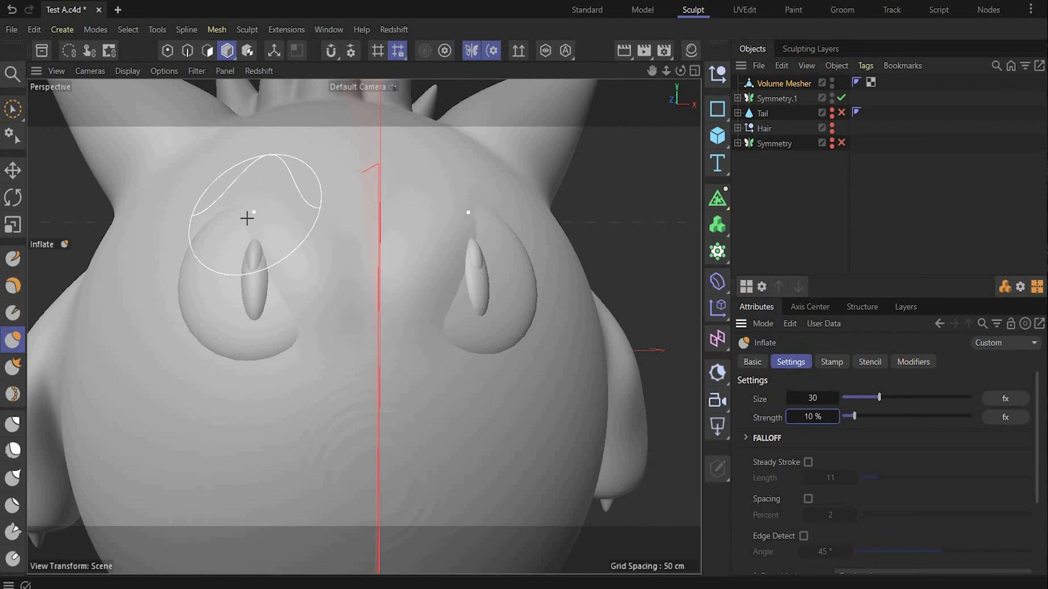
left_click_drag(229, 212, 212, 219)
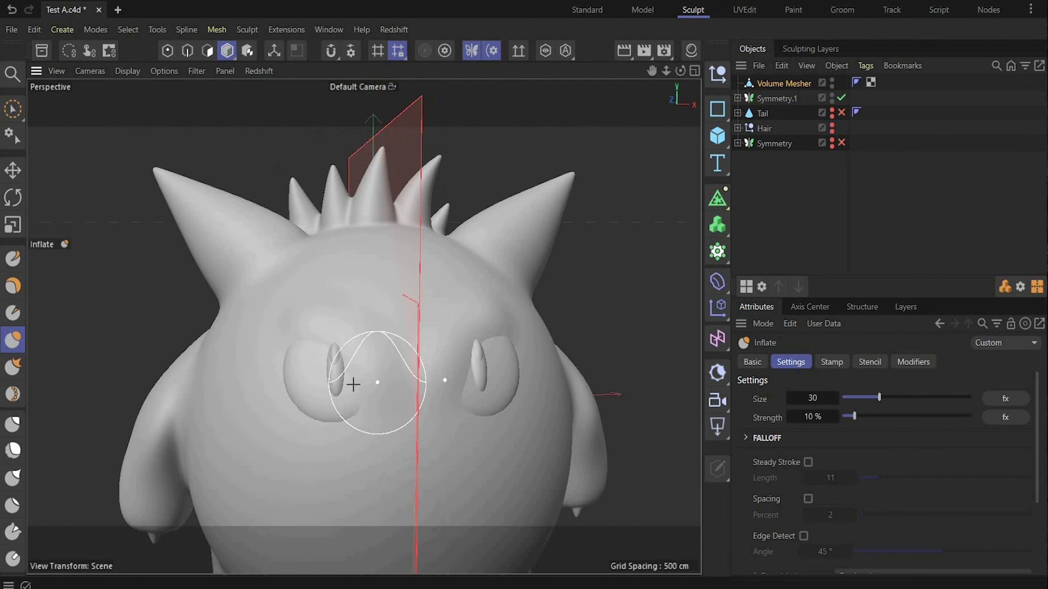
scroll(379, 379, "up", 3)
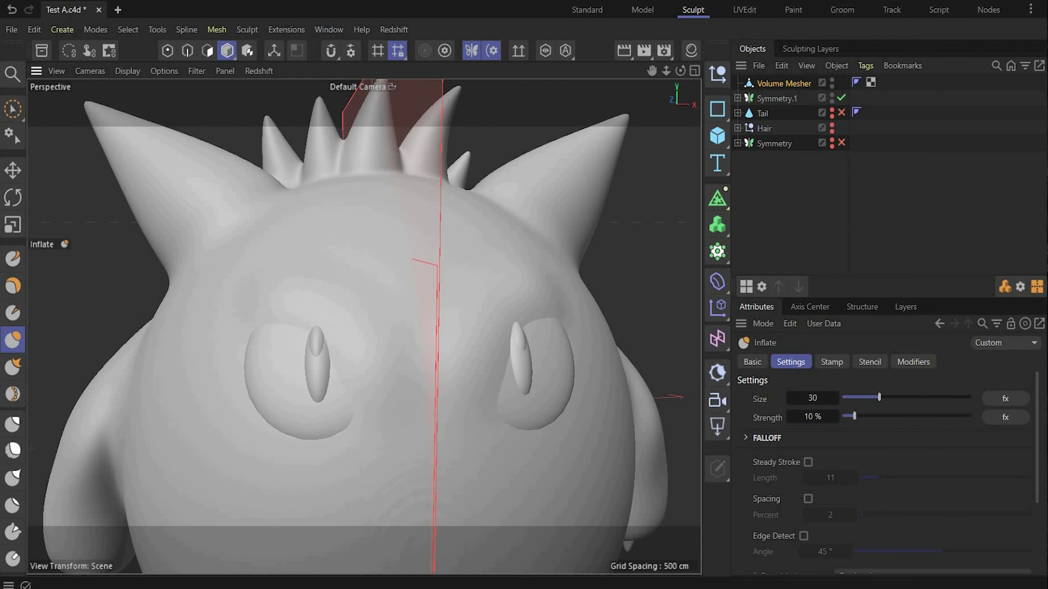
- Choose the Grab brush and pull the lid edges around the eyes into an angry shape, using sizes 10 and 20
left_click(9, 428)
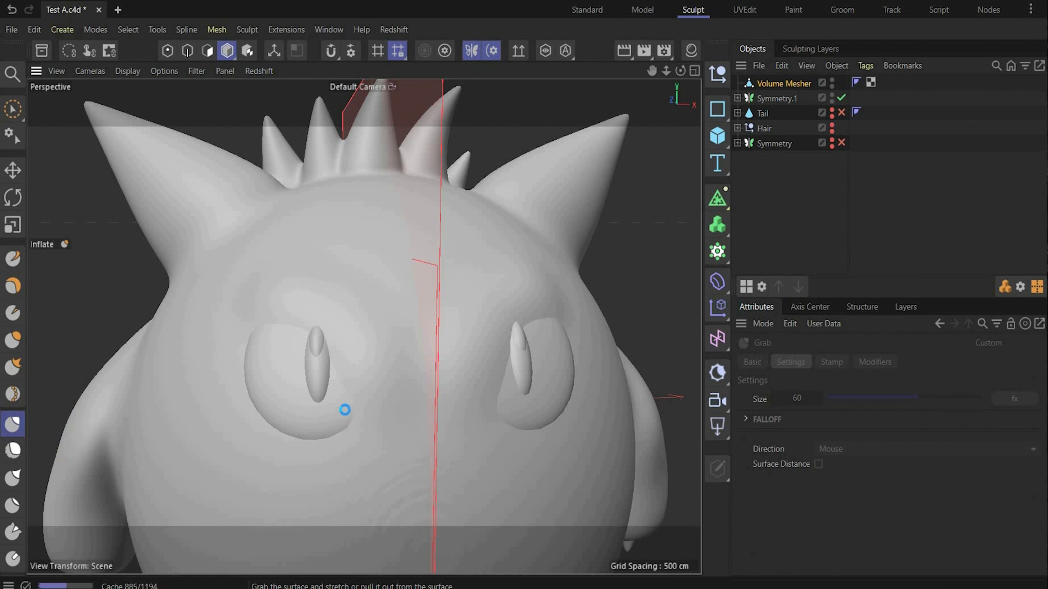
left_click_drag(797, 398, 715, 403)
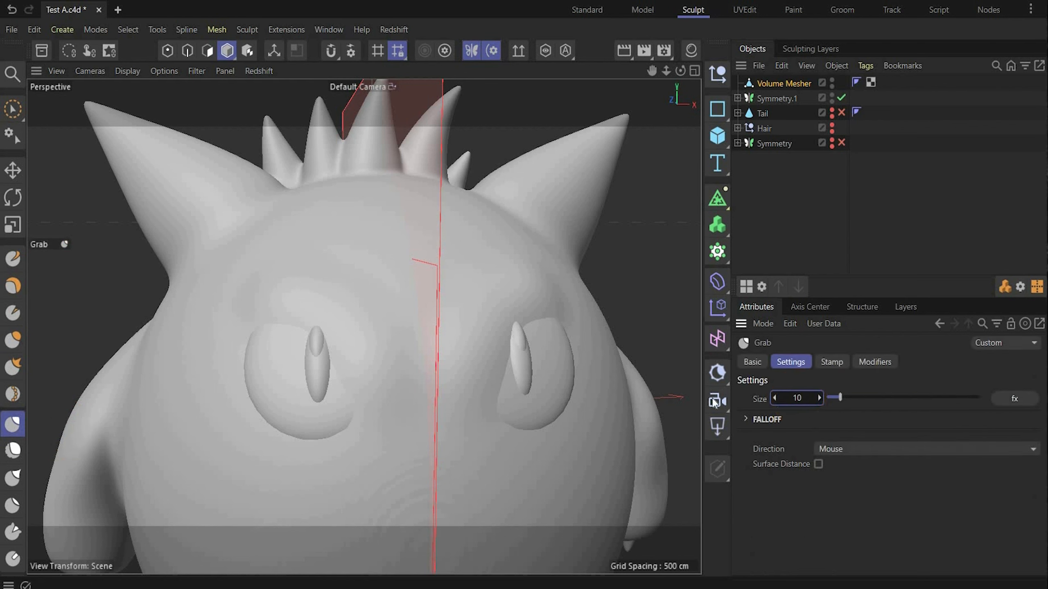
mouse_move(350, 399)
left_mouse_down()
mouse_move(337, 363)
mouse_move(338, 377)
left_mouse_up()
key("bracketright")
left_click_drag(291, 322, 309, 331)
left_click_drag(343, 366, 347, 367)
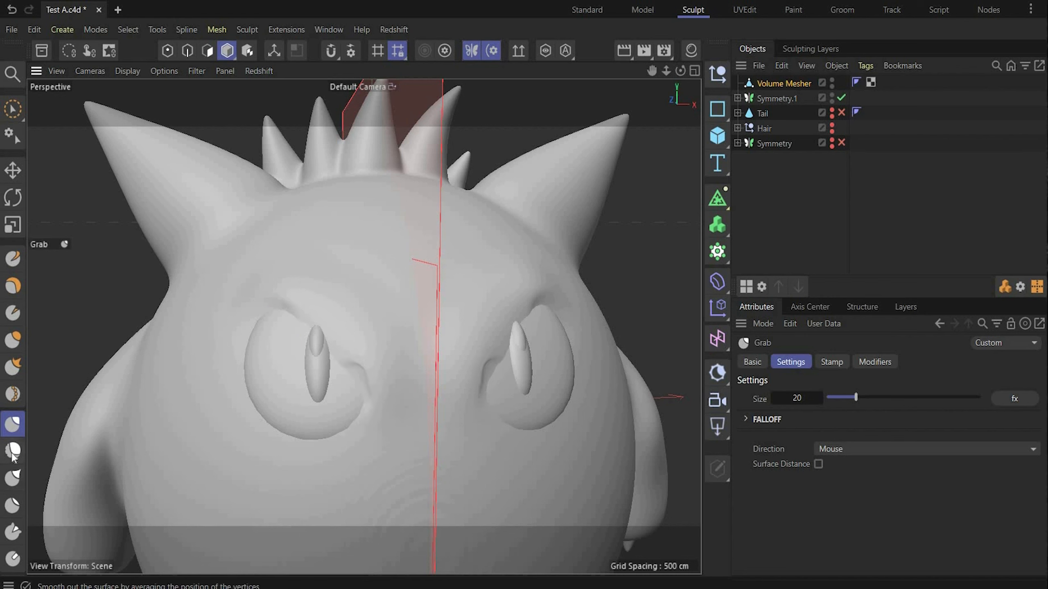
- Smooth the brows and inner eye corners with the Smooth brush at size 20 and 200% strength, and save the project
left_click(13, 451)
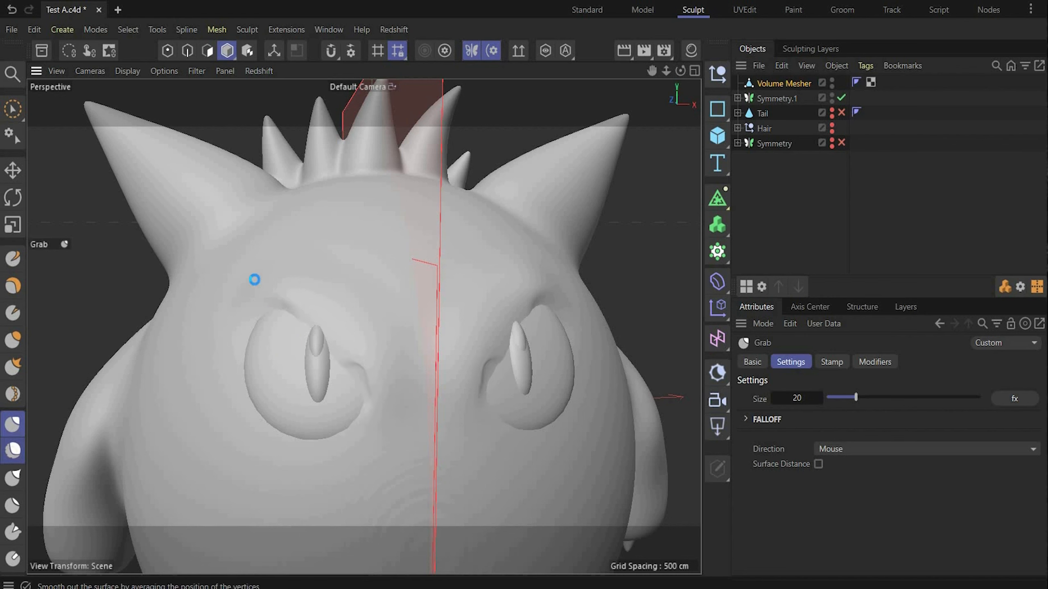
left_click(295, 304)
mouse_move(366, 354)
left_mouse_down()
mouse_move(367, 381)
mouse_move(404, 368)
left_mouse_up()
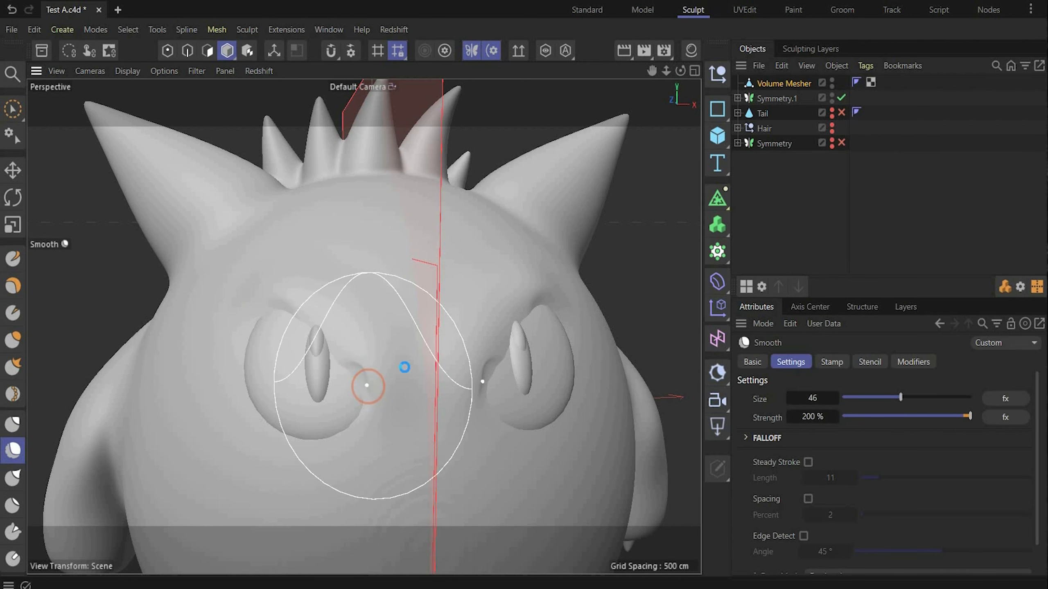
scroll(258, 327, "down", 8)
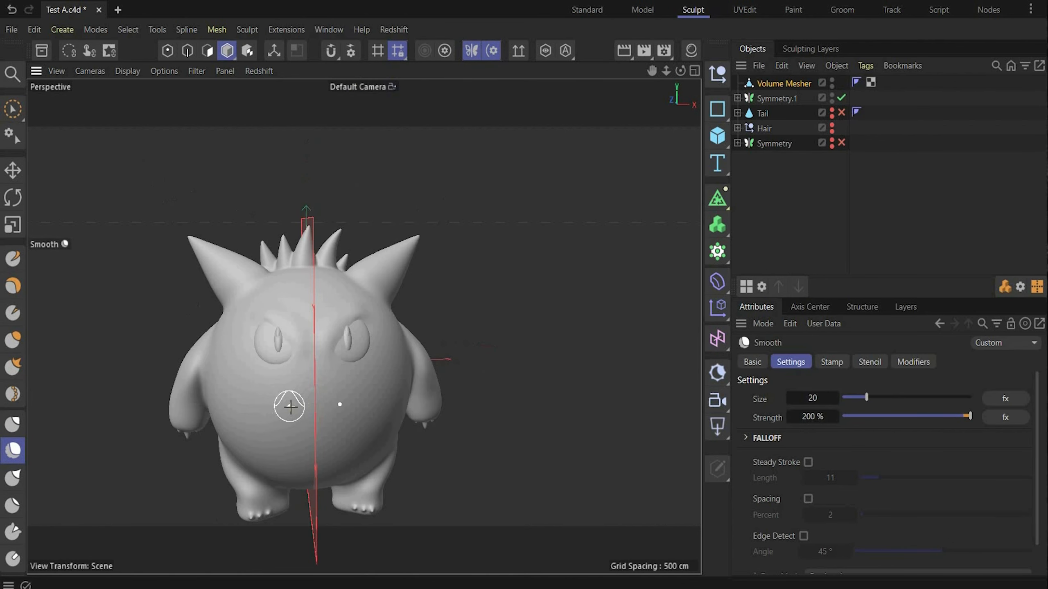
scroll(290, 407, "up", 2)
left_click(11, 30)
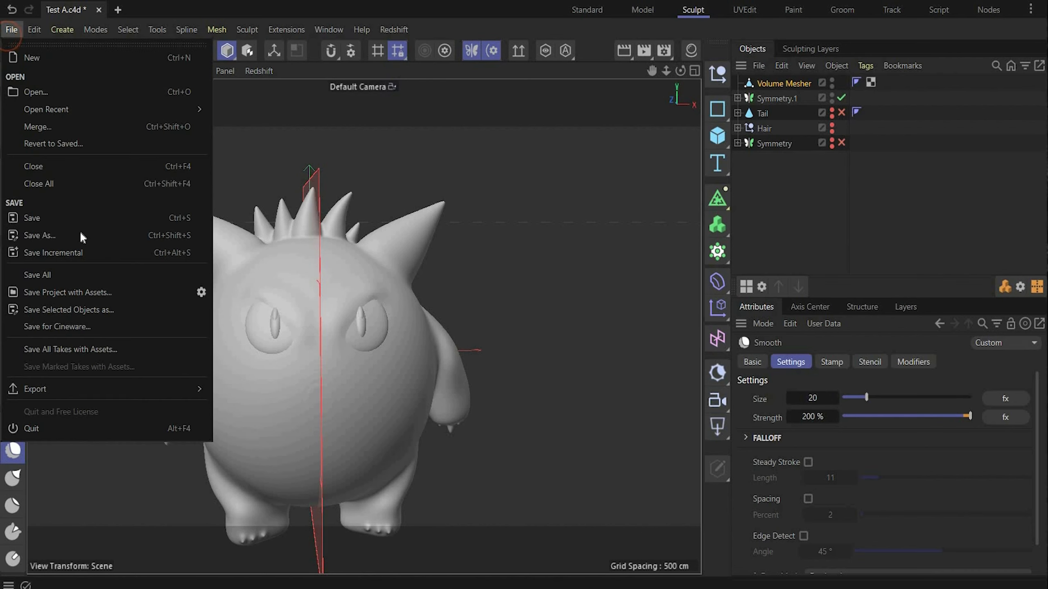
left_click(89, 215)
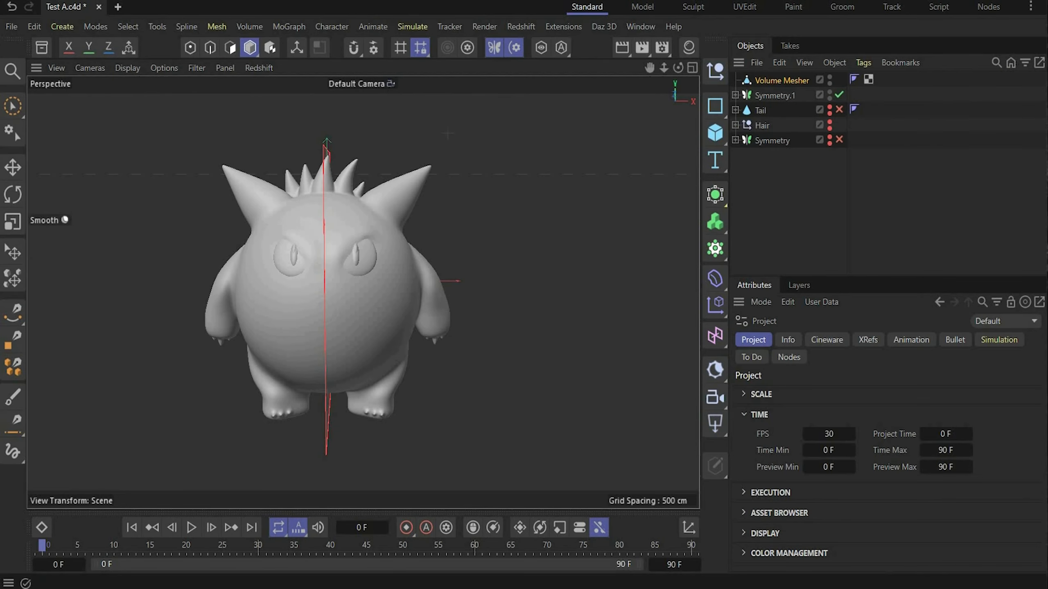
- In the Standard layout, hide the eyes and the Volume Mesher body, and enlarge the front view showing the reference image
double_click(828, 90)
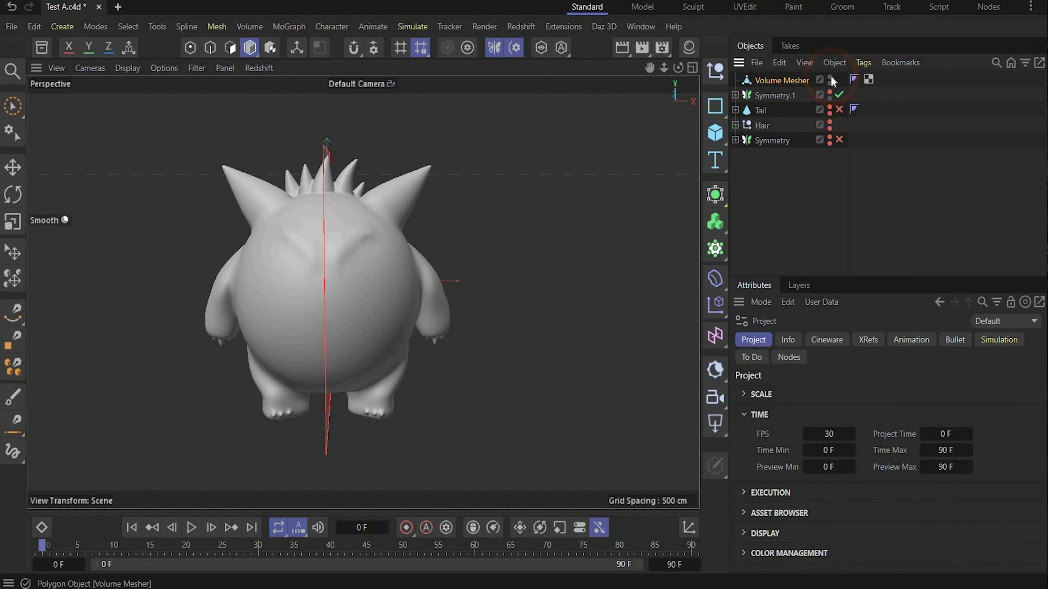
double_click(830, 77)
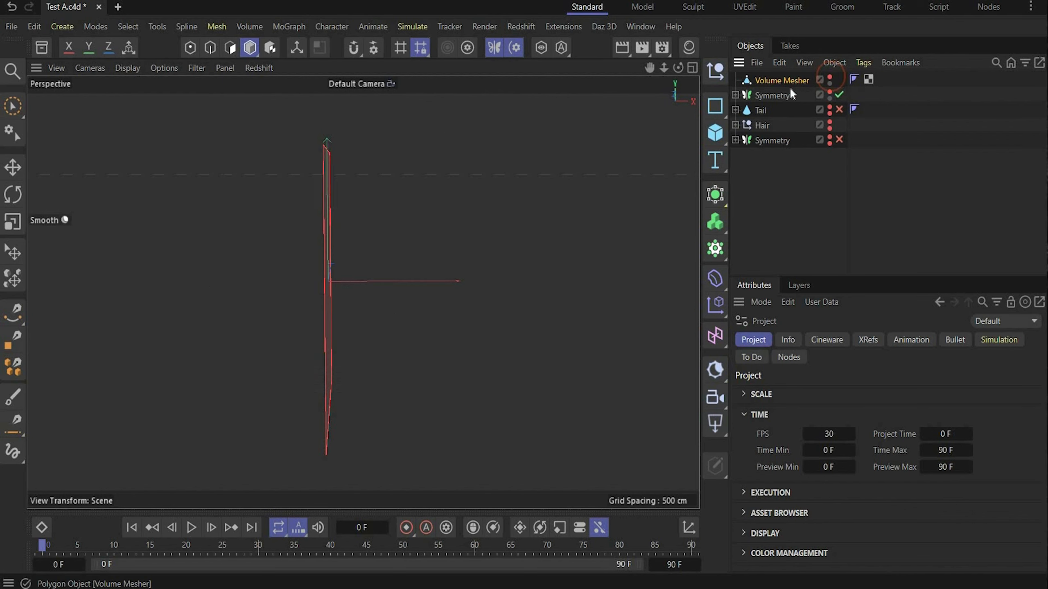
double_click(829, 98)
left_click(692, 68)
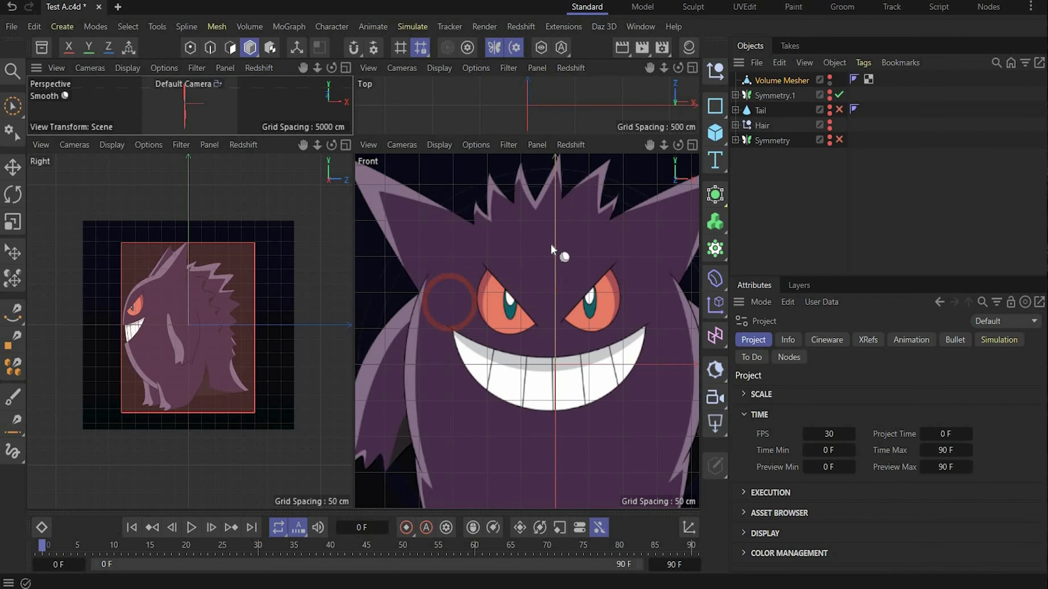
scroll(552, 245, "down", 4)
scroll(688, 203, "up", 2)
middle_click(688, 203)
key("e")
scroll(394, 292, "down", 3)
scroll(393, 292, "up", 5)
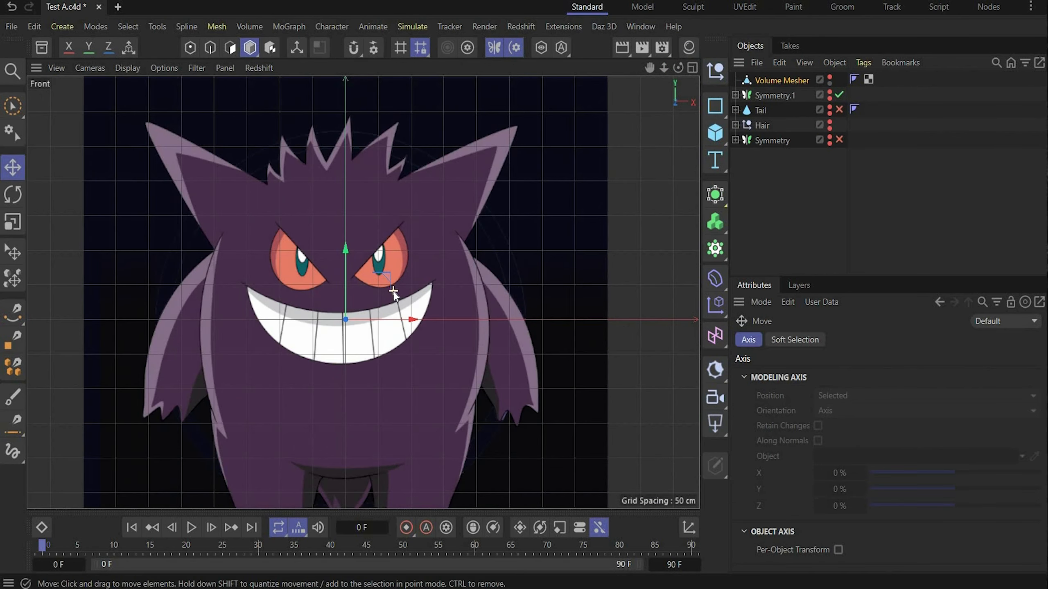
scroll(513, 253, "up", 1)
- Trace the grinning mouth in the front reference image with a closed four-point Bezier spline using the Spline Pen
left_click(16, 316)
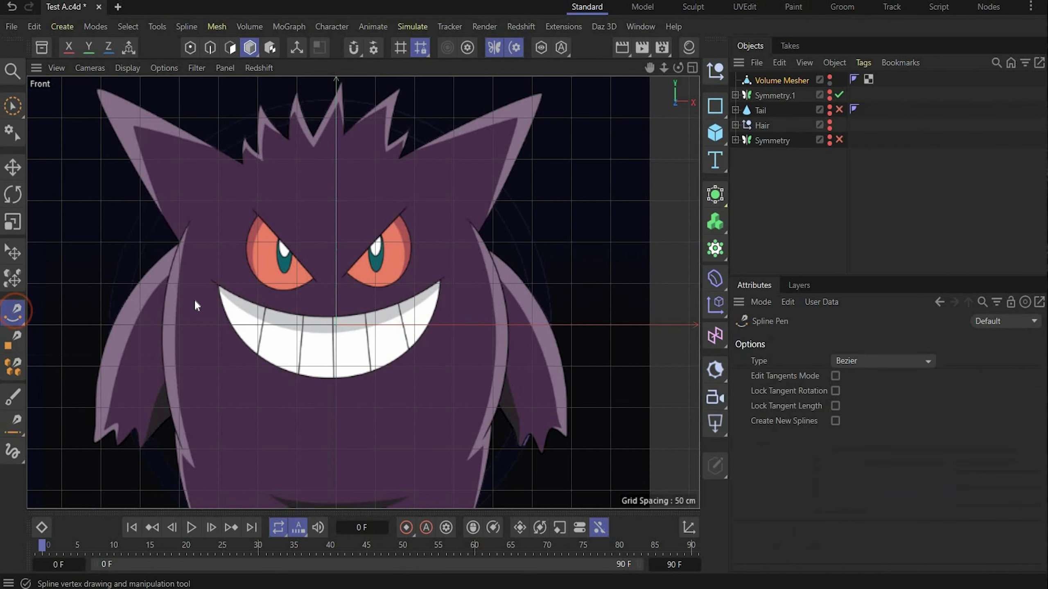
left_click(215, 283)
left_click(438, 282)
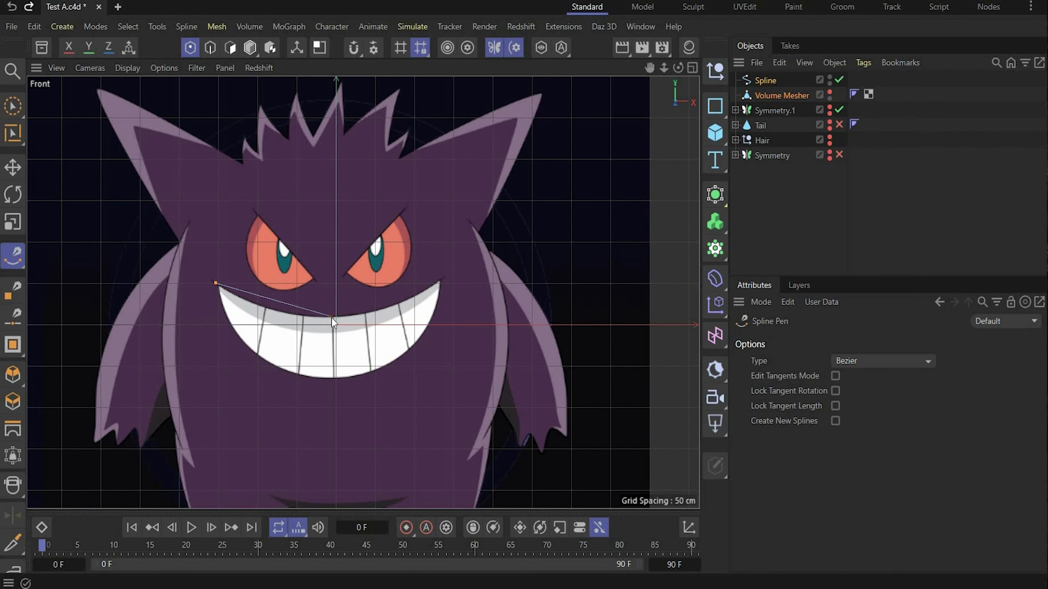
left_click_drag(334, 318, 384, 315)
left_click(334, 379)
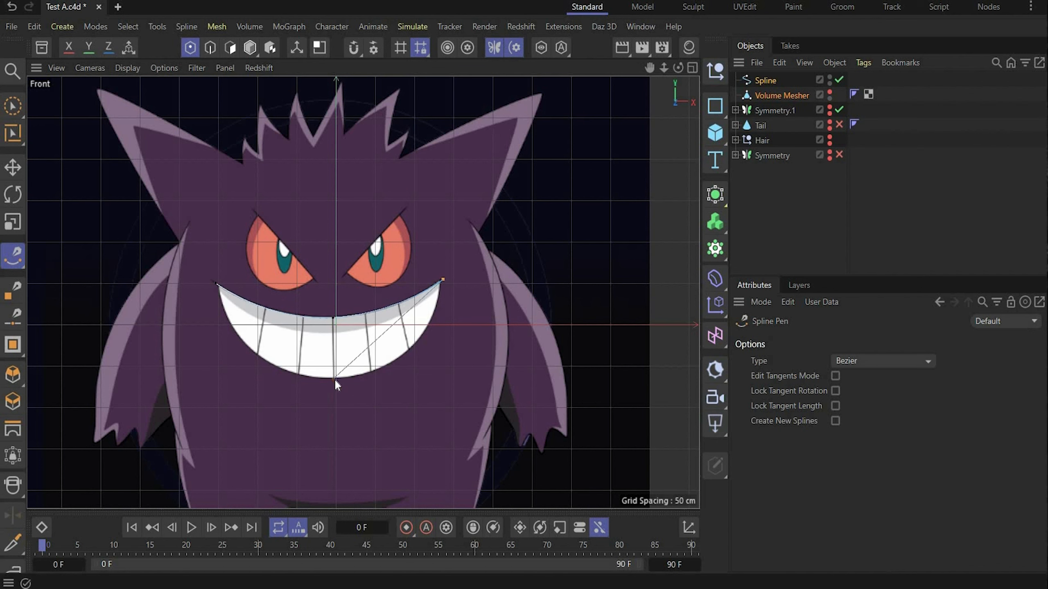
left_click_drag(330, 386, 261, 385)
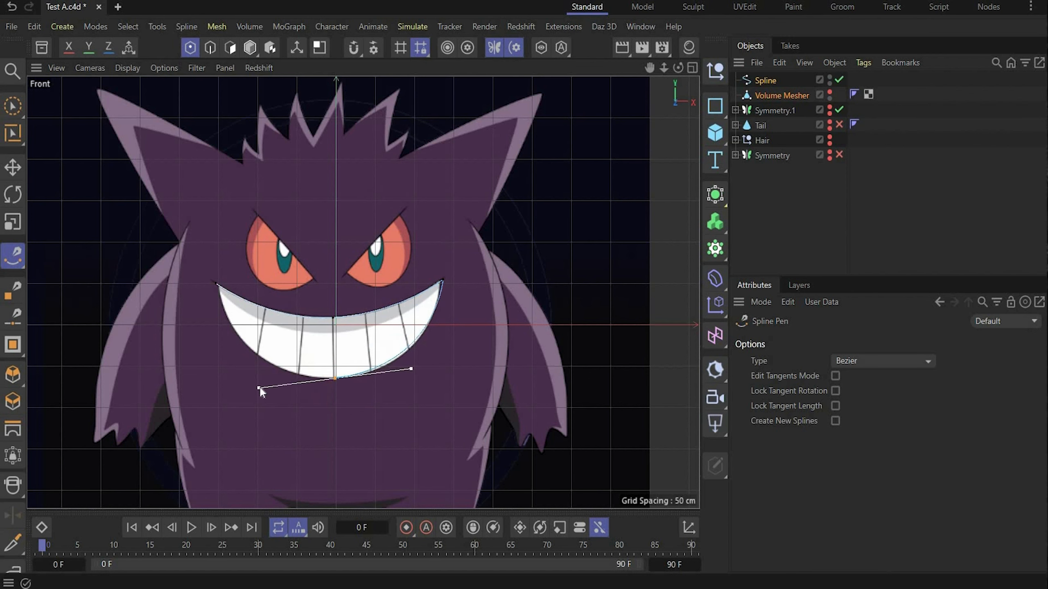
left_click(216, 284)
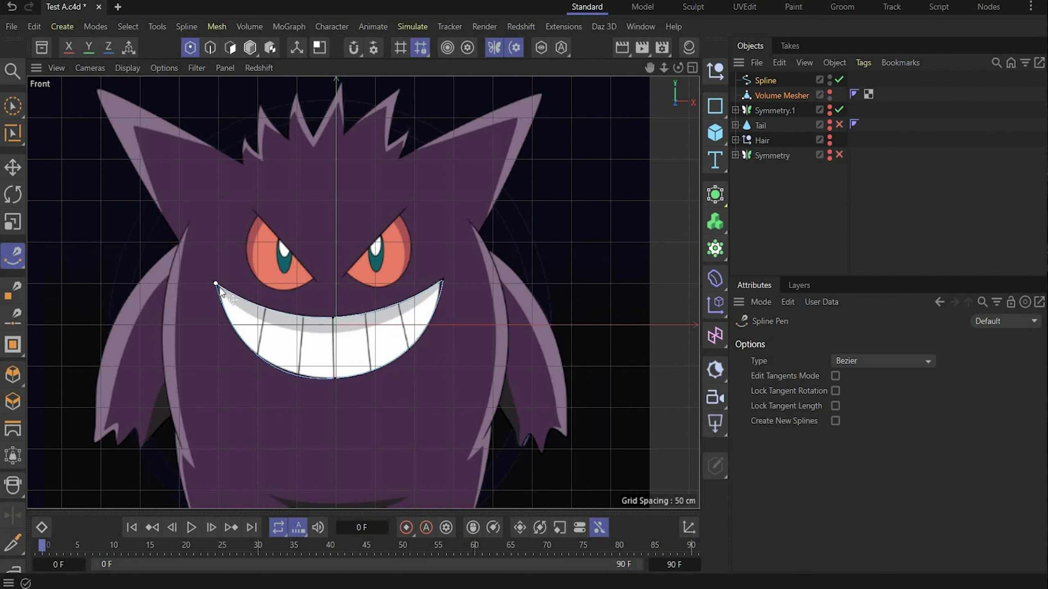
- Return to the perspective view and nest the mouth spline under a new Extrude generator
left_click(693, 68)
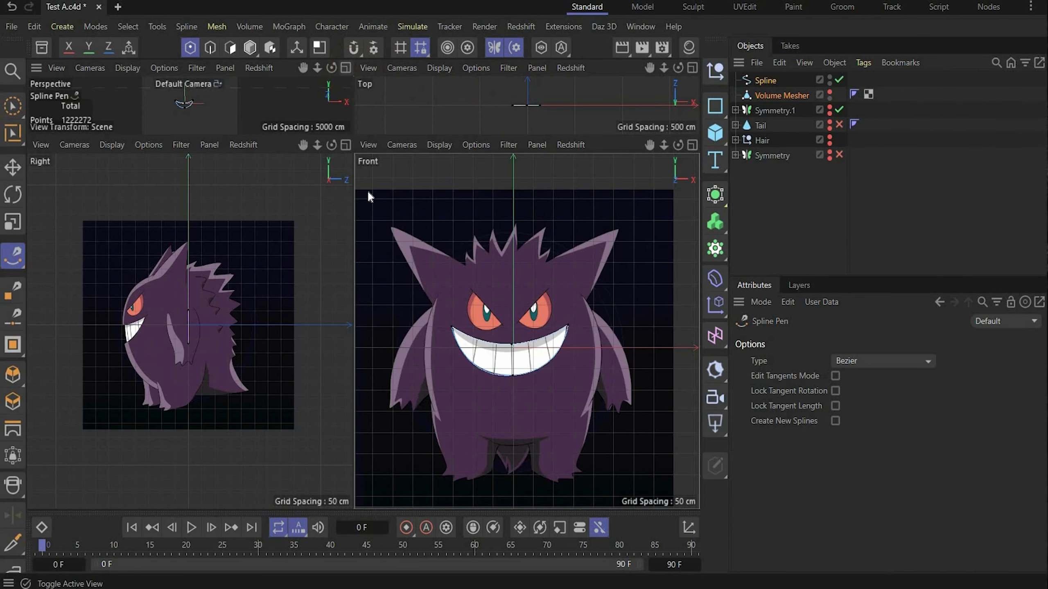
key("F1")
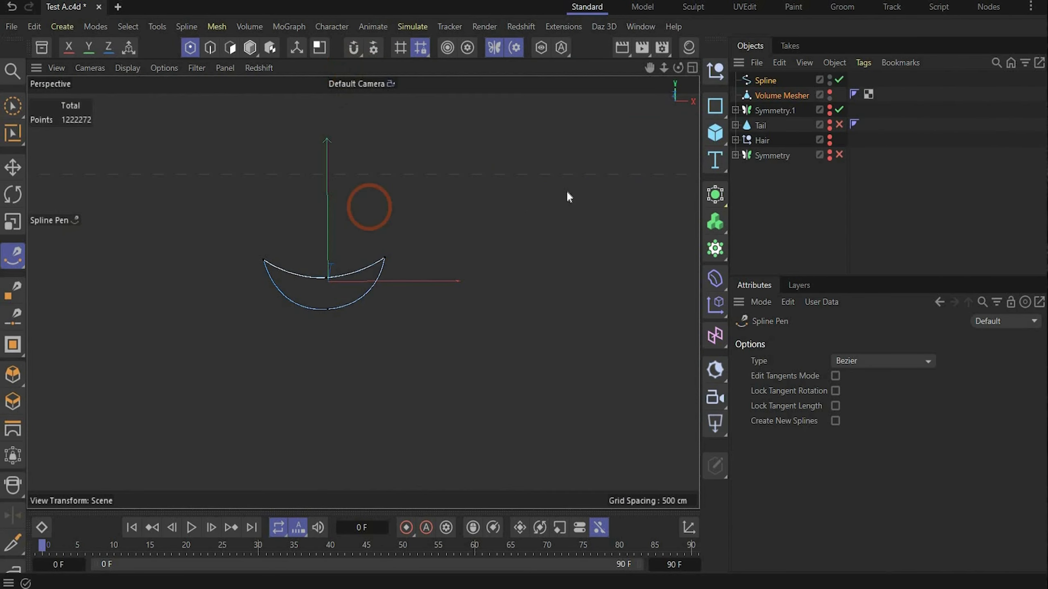
left_click(715, 223)
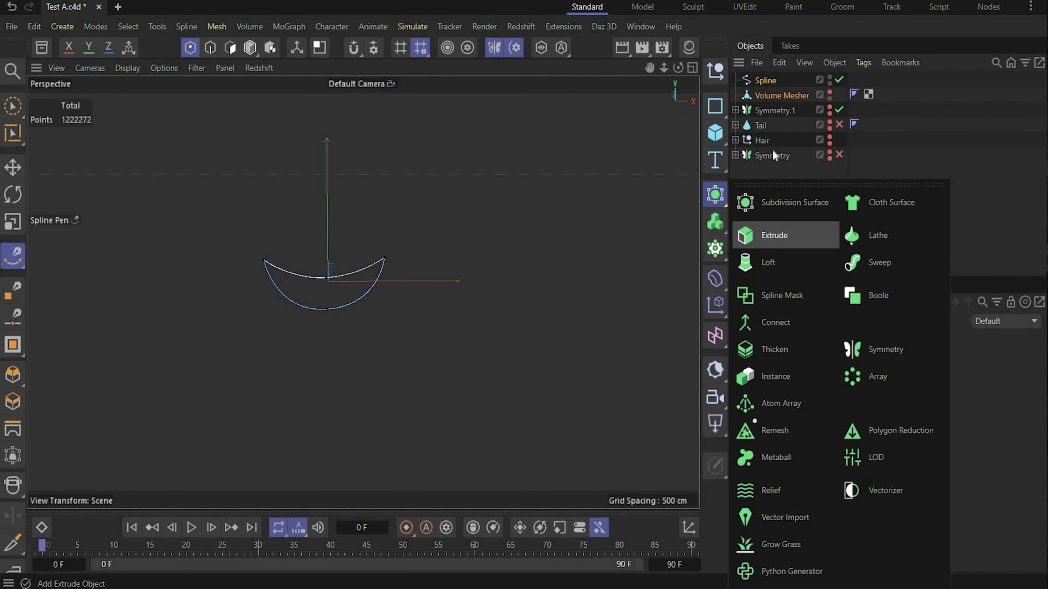
left_click(761, 233)
left_click_drag(767, 94, 770, 79)
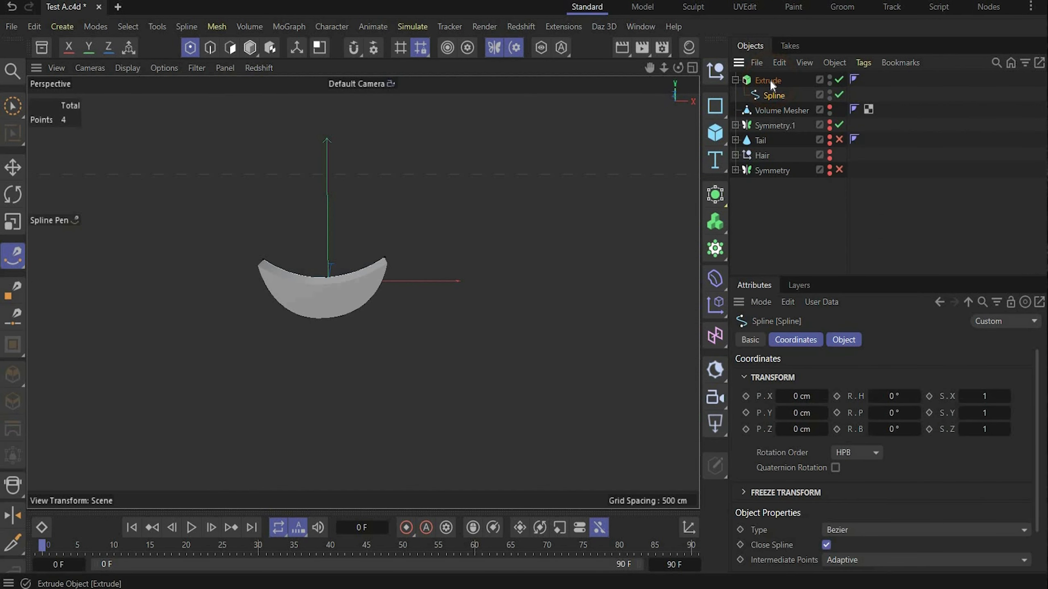
- Show the Volume Mesher body again and move the Extrude object forward along its Z axis through the front of the face
left_click_drag(677, 69, 671, 68)
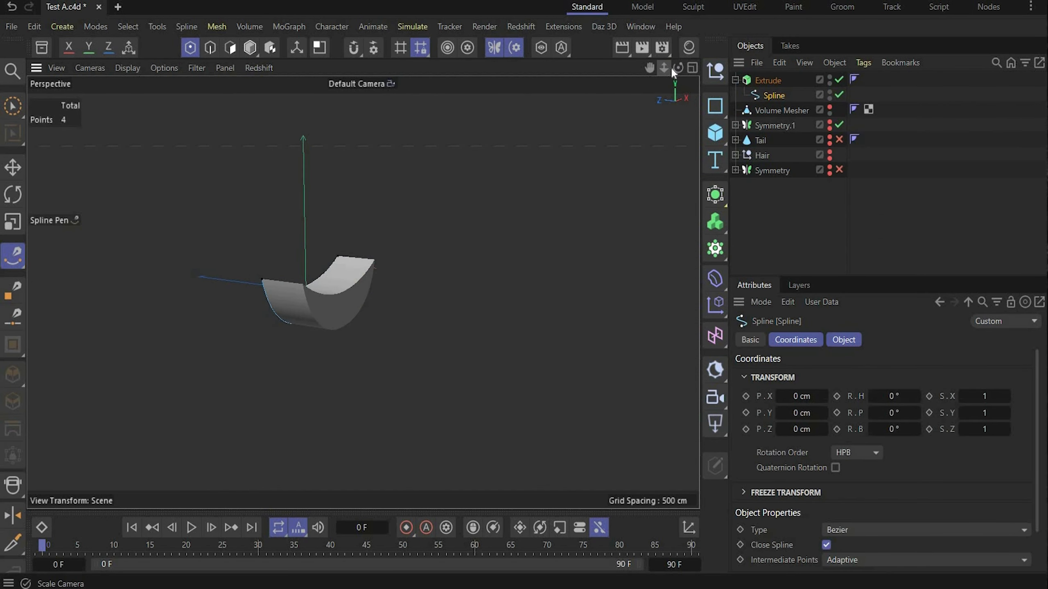
left_click(829, 108)
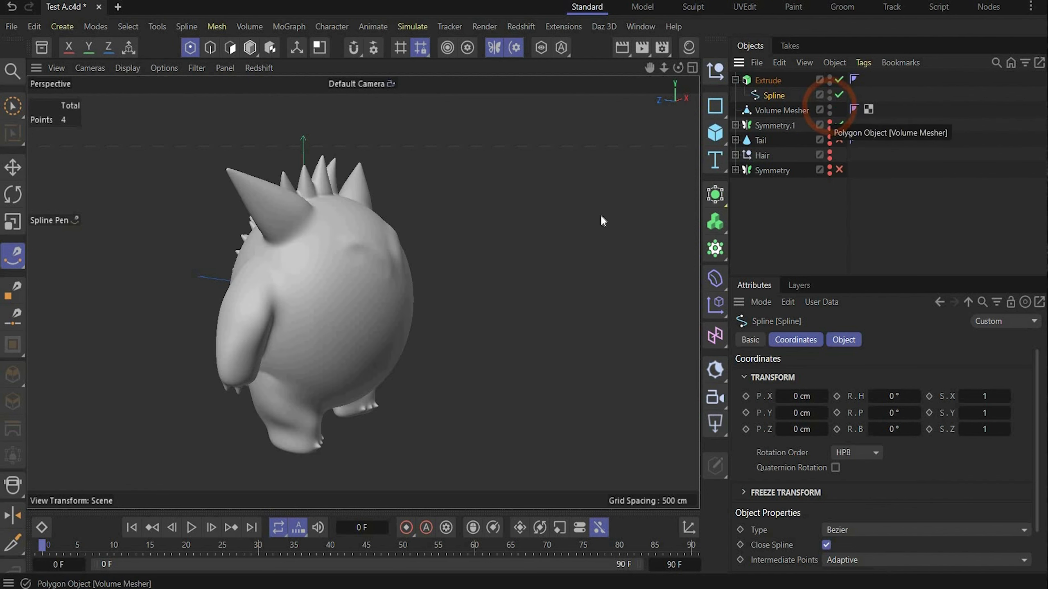
left_click(735, 79)
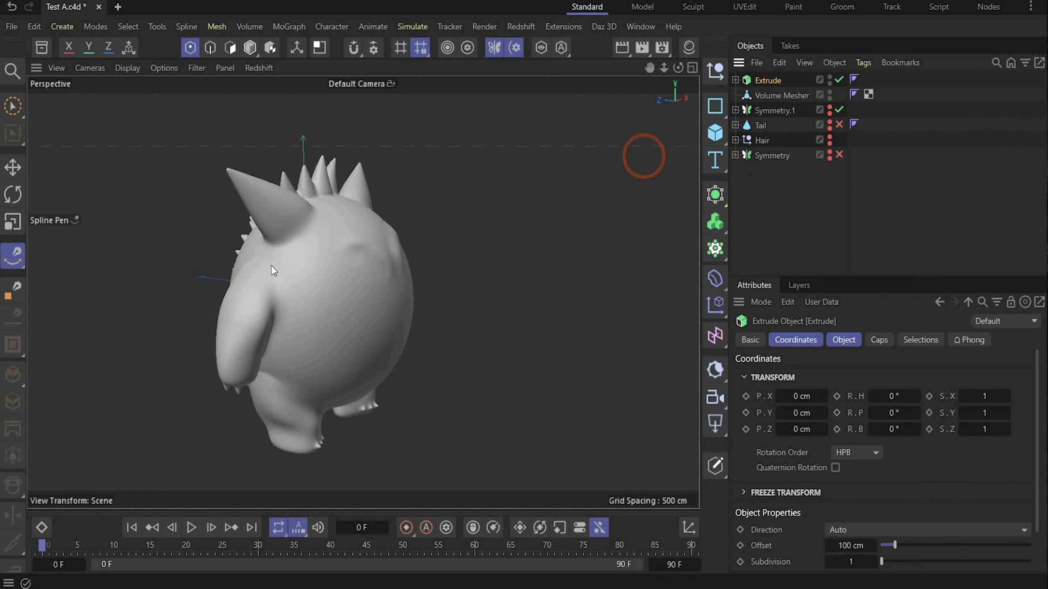
left_click(17, 170)
left_click_drag(250, 286, 312, 296)
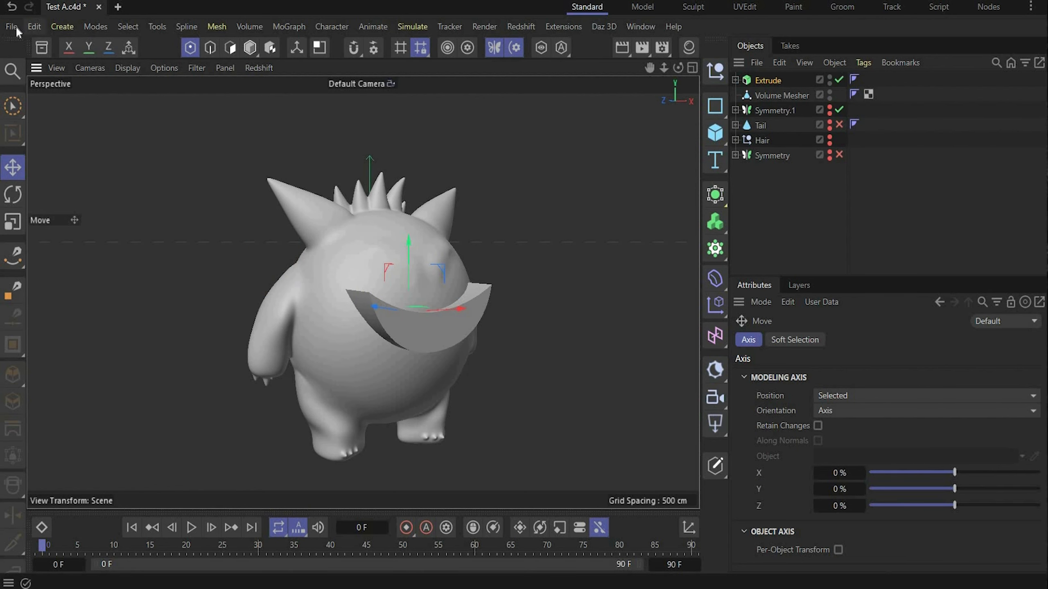
- Save the project and add a Boole object to the scene
left_click(12, 26)
left_click(32, 214)
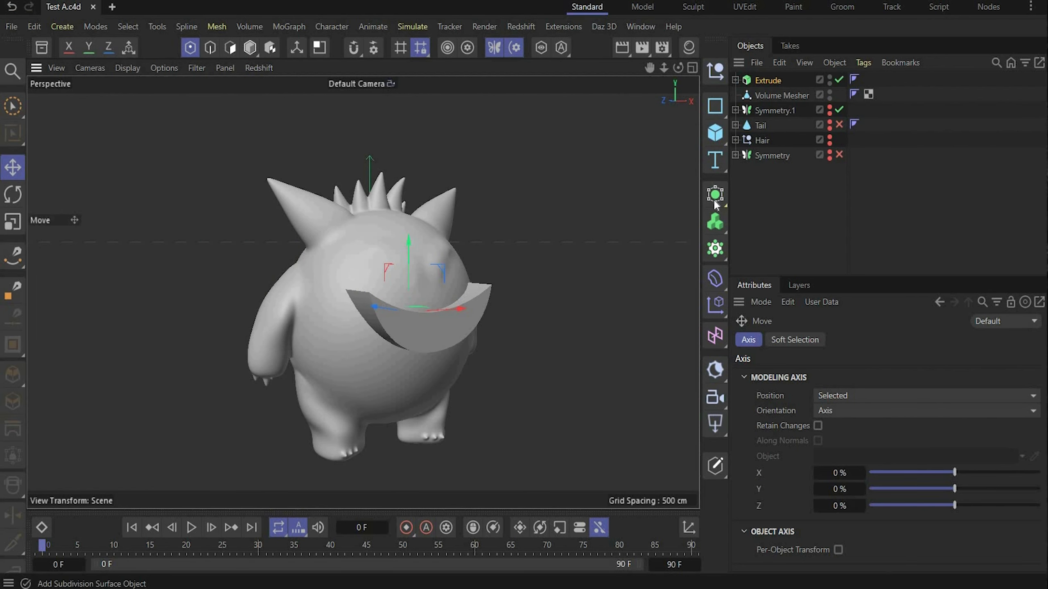
left_click(715, 194)
left_click(878, 296)
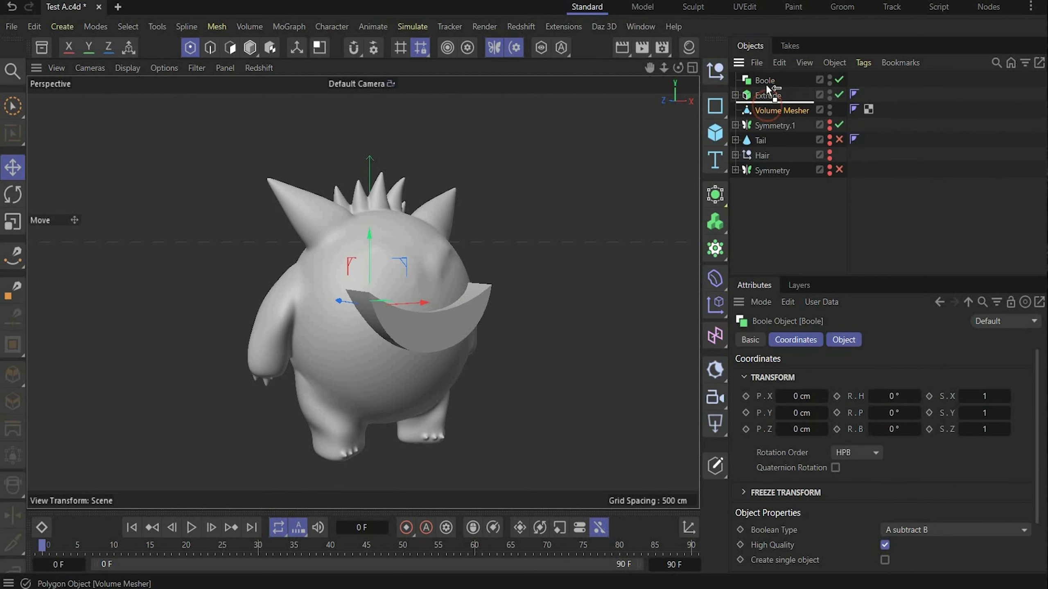
- Nest the Volume Mesher above the Extrude inside the Boole to cut the mouth, and show the Symmetry.1 eyes again
left_click_drag(762, 110, 771, 102)
left_click_drag(650, 225, 494, 372, "alt")
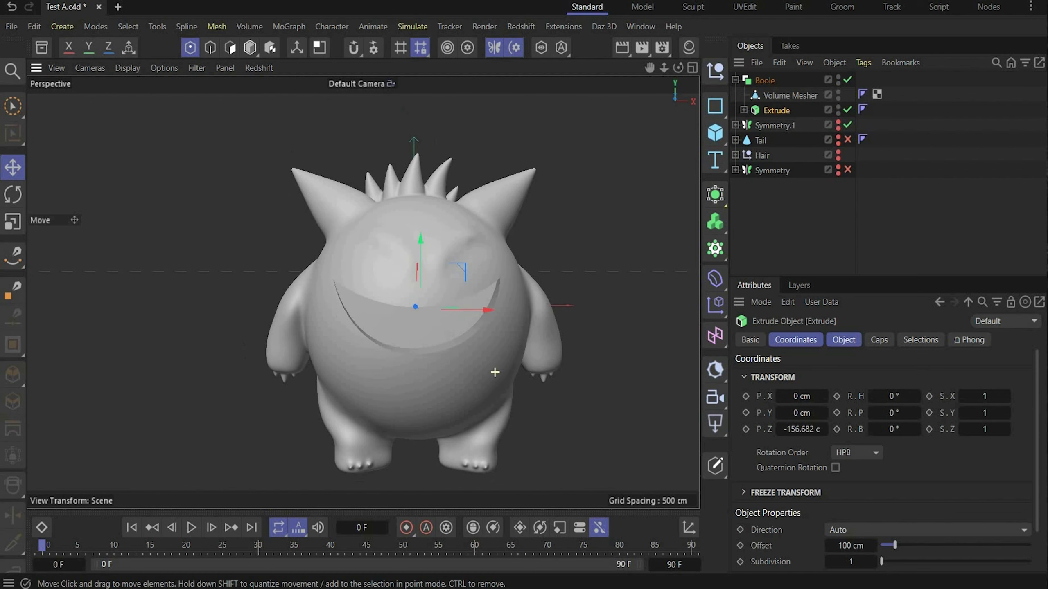
left_click(837, 125)
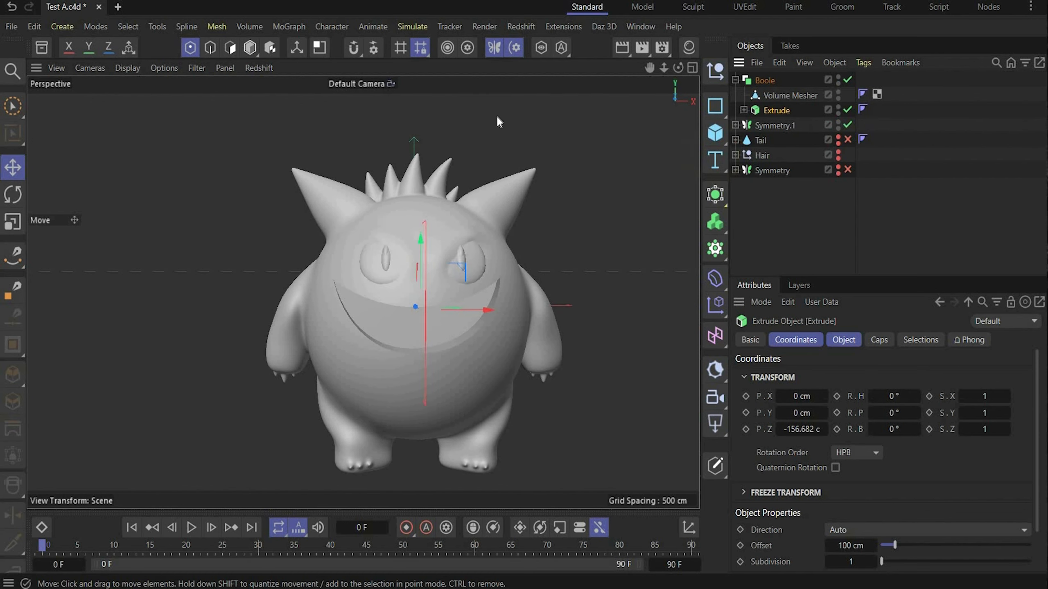
scroll(496, 114, "down", 2)
- Add a cube for the first tooth, size it 49 × 114 × 10 cm, and move it forward into the mouth opening
left_click_drag(679, 67, 679, 64)
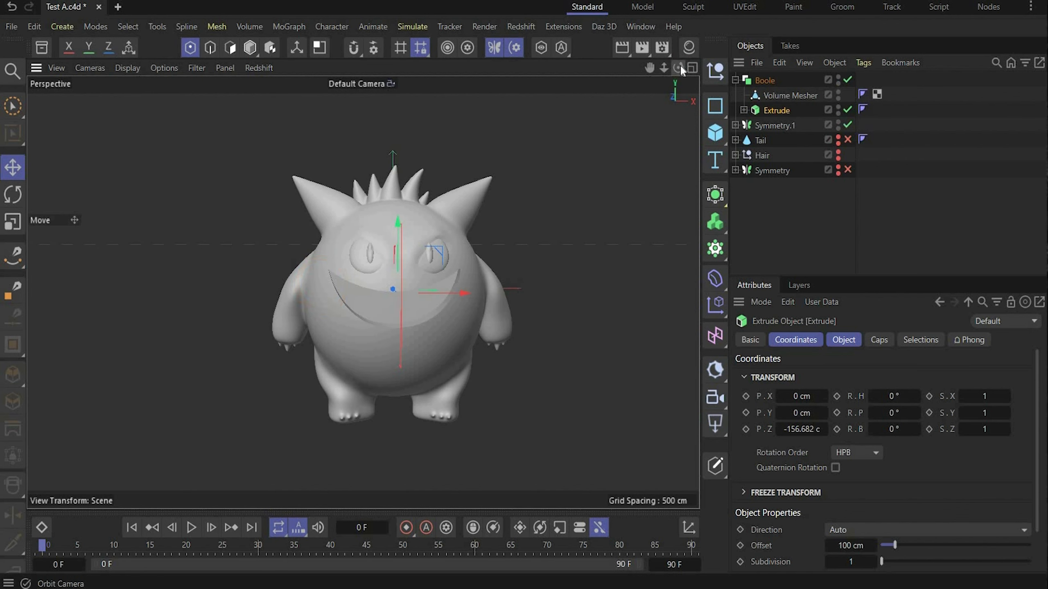
left_click(716, 131)
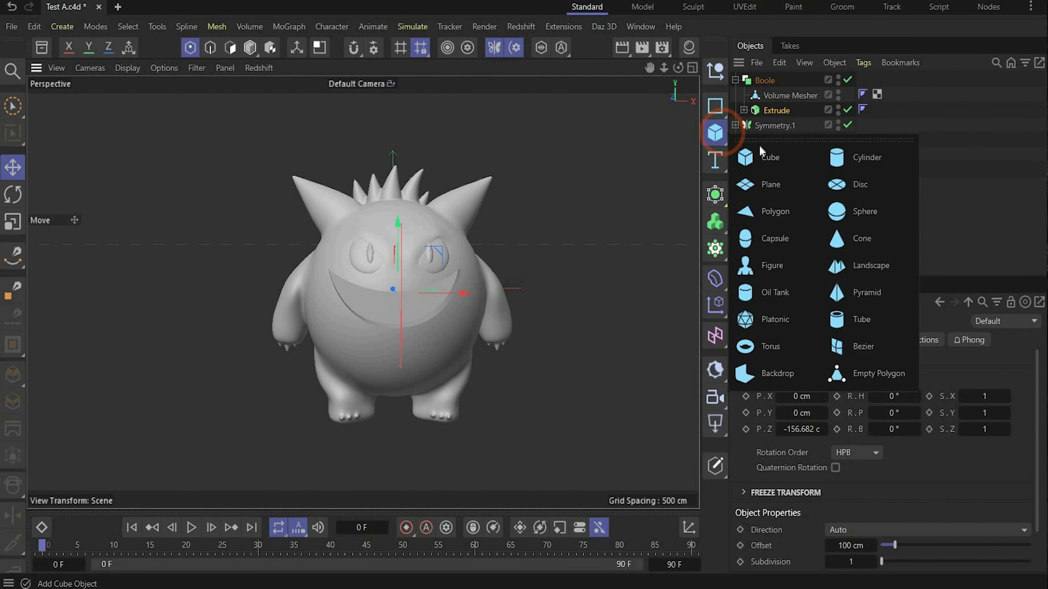
left_click(758, 148)
left_click(844, 340)
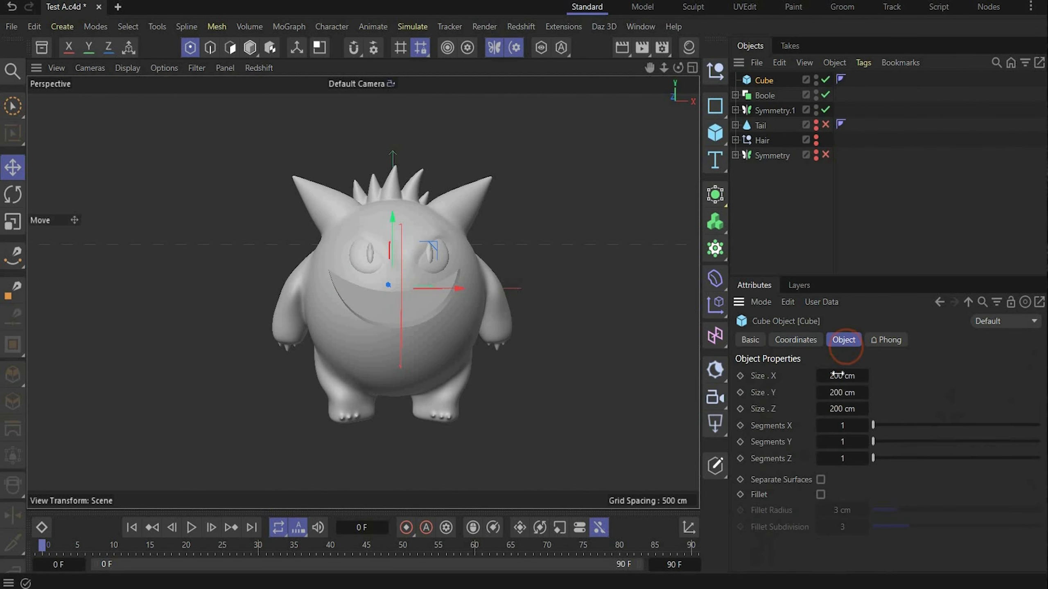
left_click(837, 375)
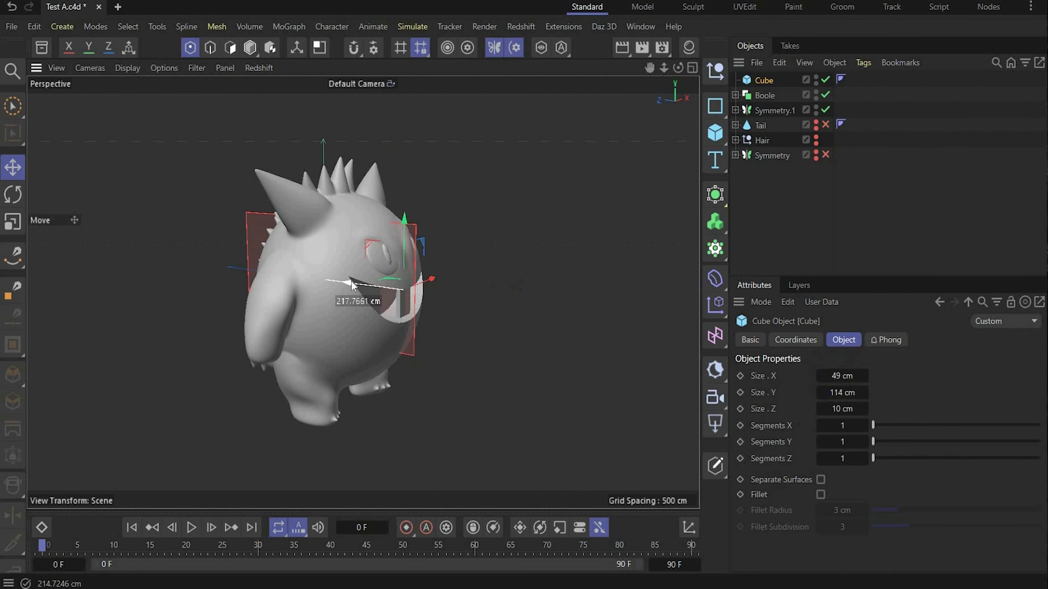
scroll(551, 188, "up", 3)
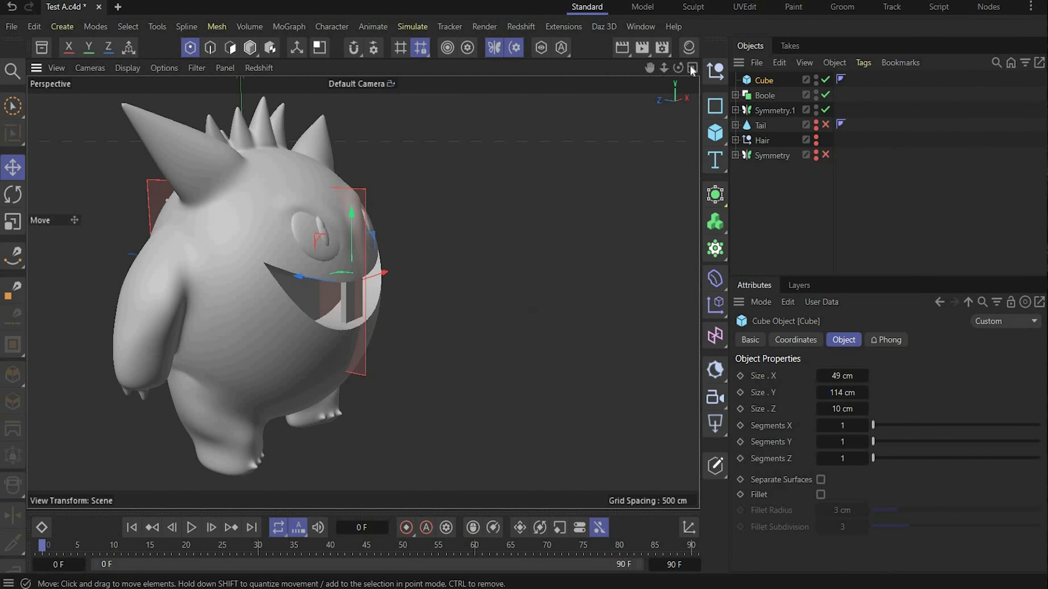
scroll(550, 188, "up", 2)
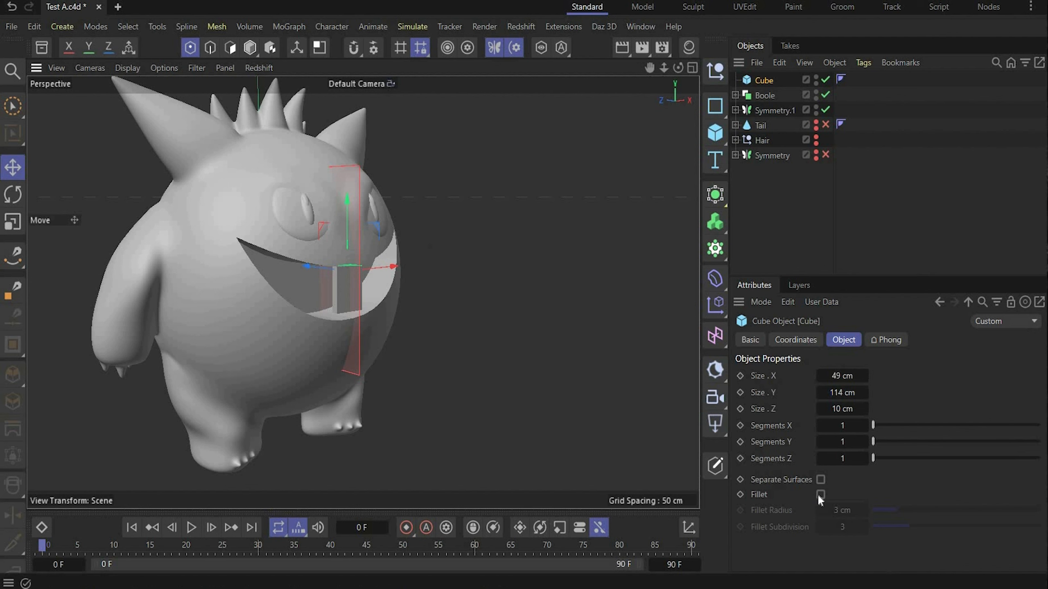
- Enable the tooth cube's fillet with a radius of 5 cm and a subdivision of 10
left_click(820, 495)
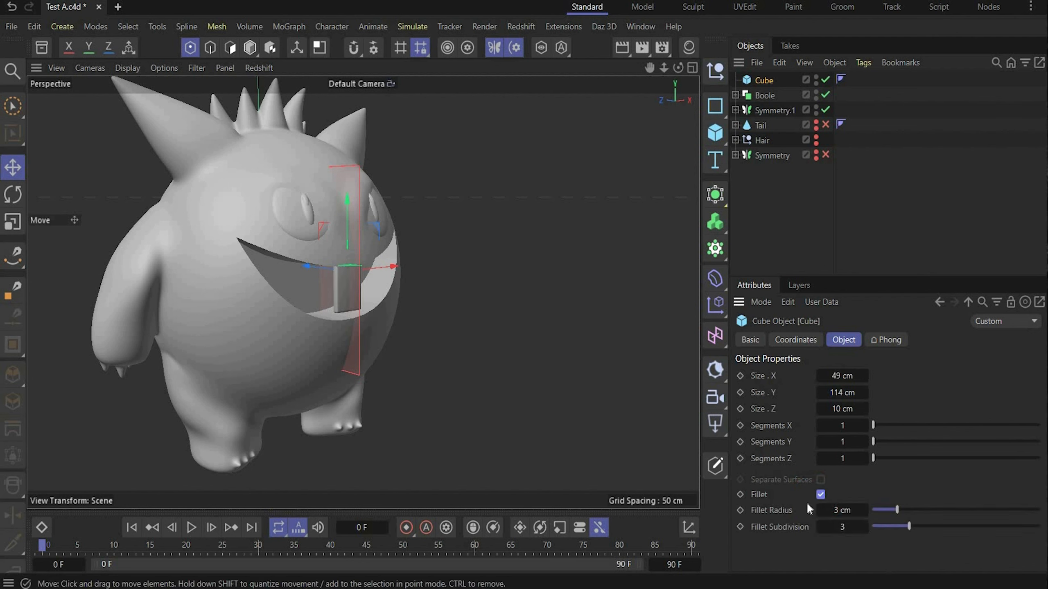
key("Tab")
type("5")
key("Return")
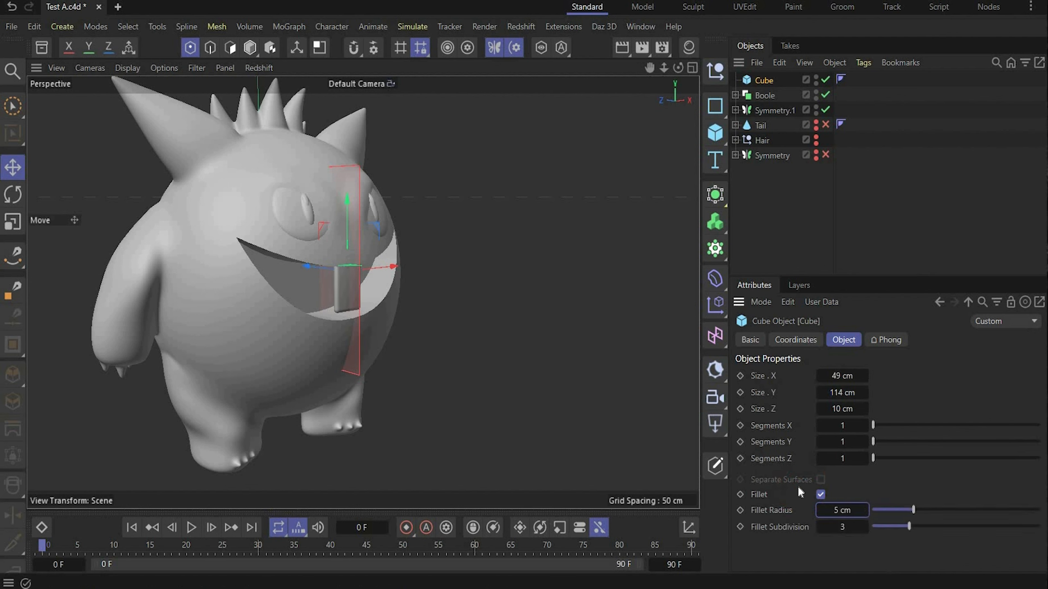
double_click(831, 530)
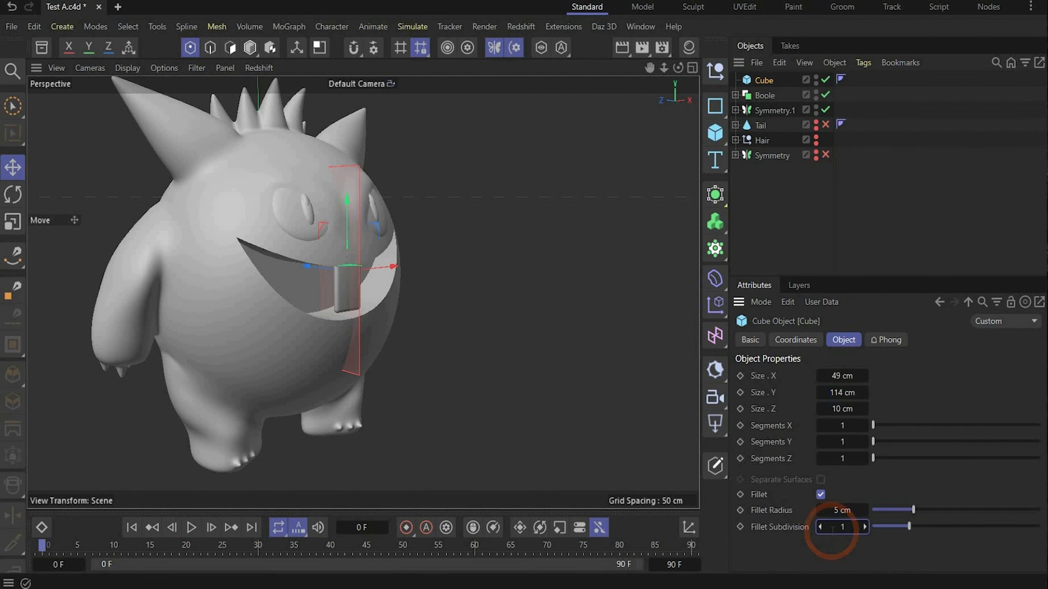
type("10")
key("Return")
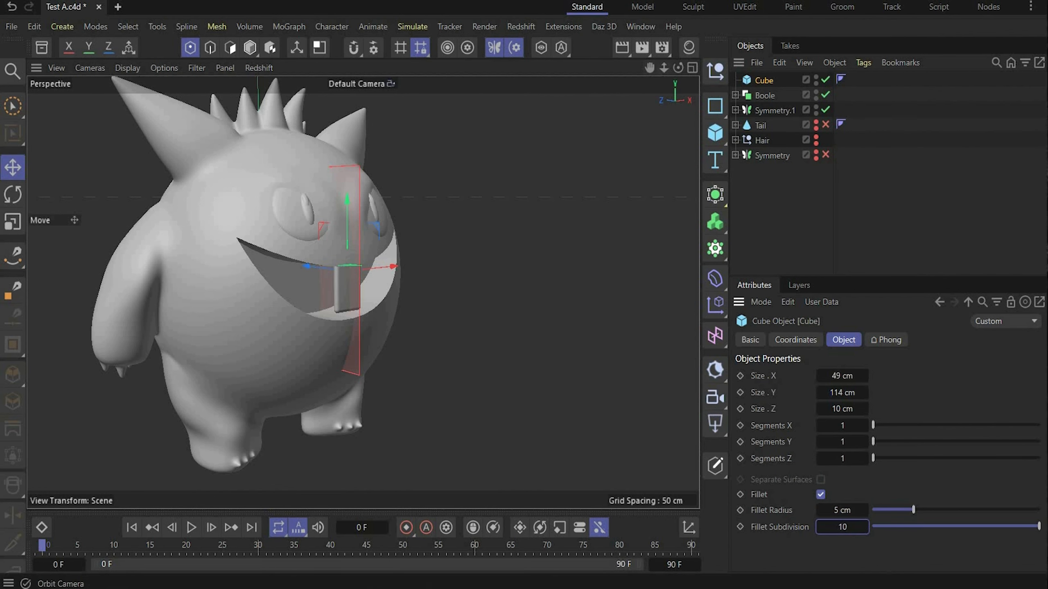
- Add a Cloner and nest the tooth cube under it
left_click_drag(678, 67, 362, 292)
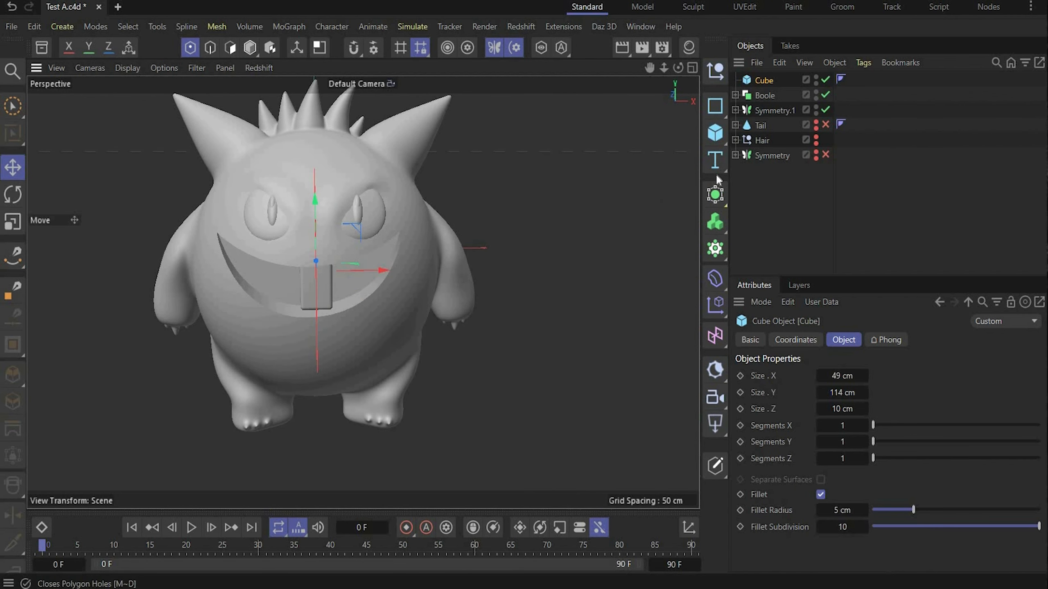
left_click(714, 200)
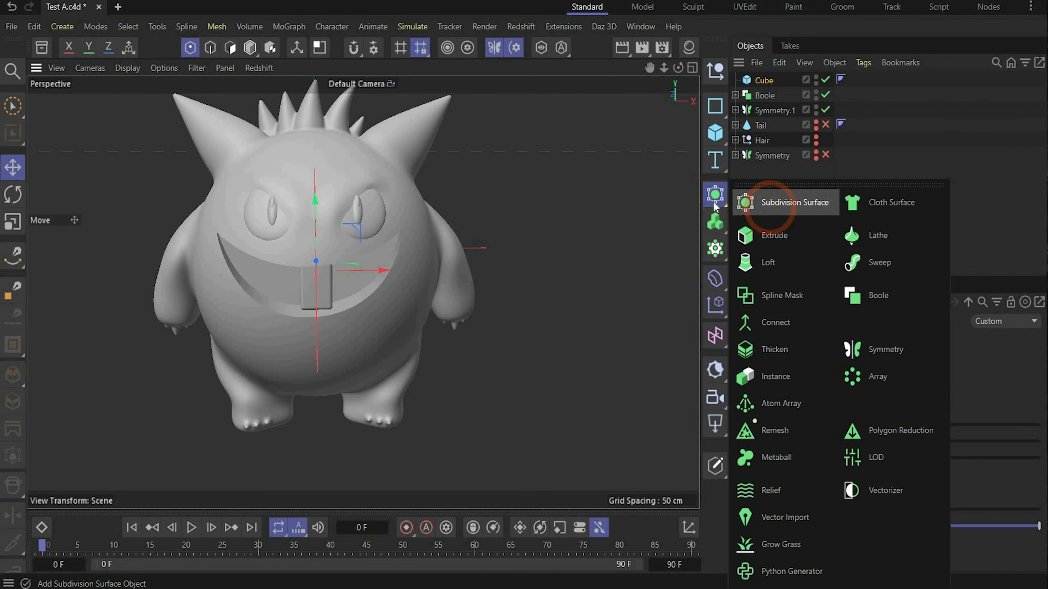
left_click(715, 227)
left_click_drag(769, 95, 773, 83)
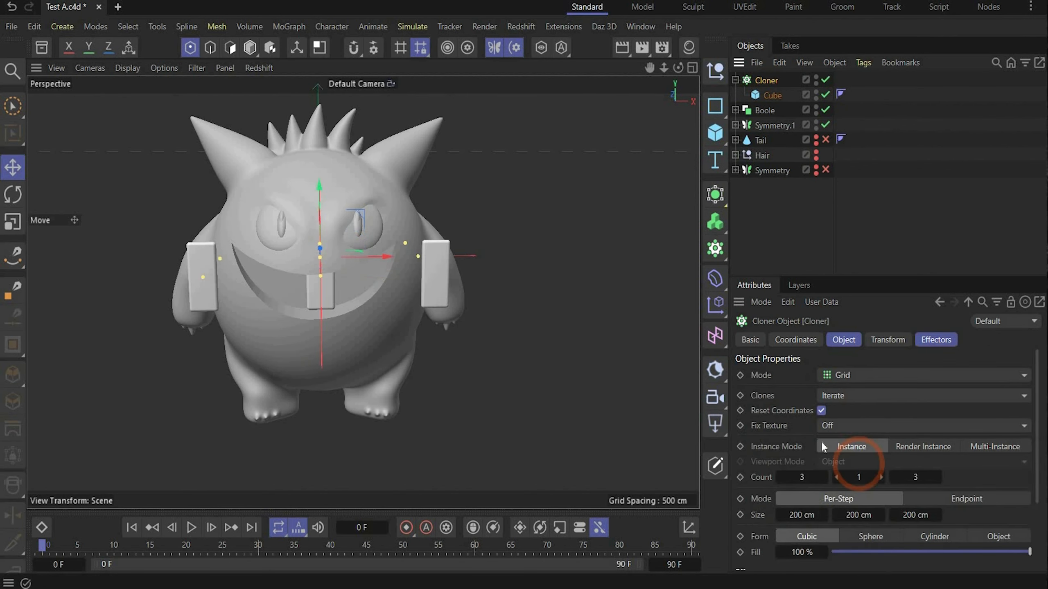
- Switch the Cloner to Linear mode and set its per-step offset to 56 cm in X and 0 cm in Y
left_click(842, 373)
left_click(855, 411)
scroll(855, 411, "down", 2)
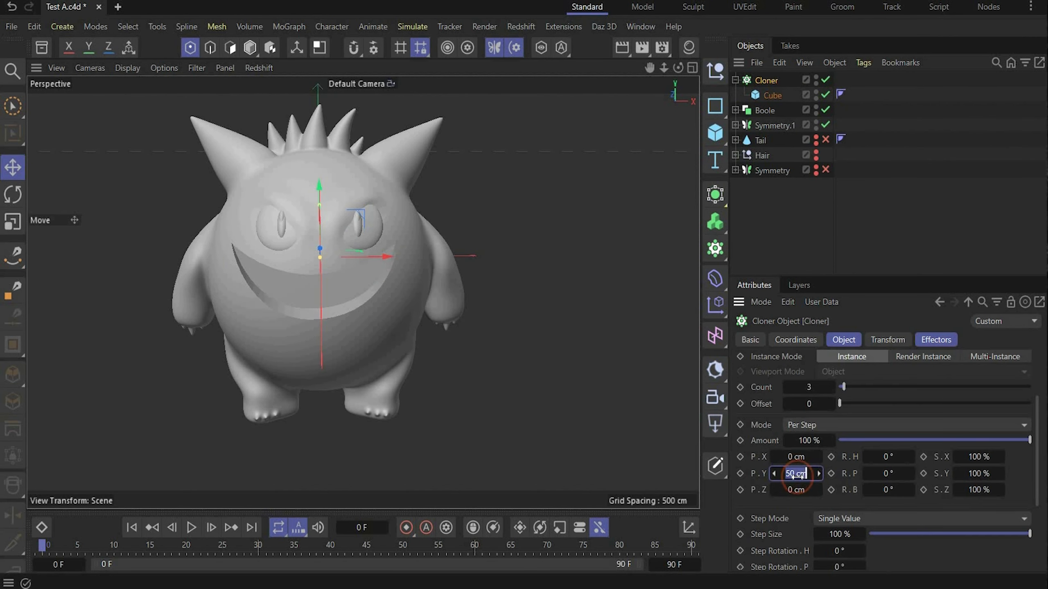
left_click(796, 473)
left_click(796, 456)
type("56")
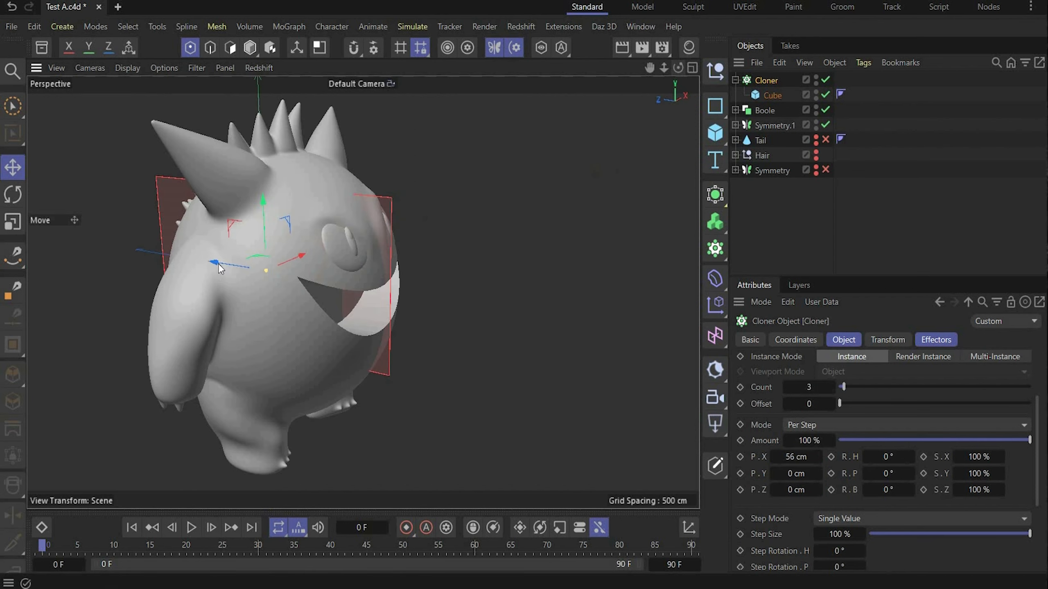
- Move the Cloner forward into the mouth to about -222.9 cm in Z, set its X position to 25 cm and lower it in Y
left_click_drag(215, 263, 324, 285)
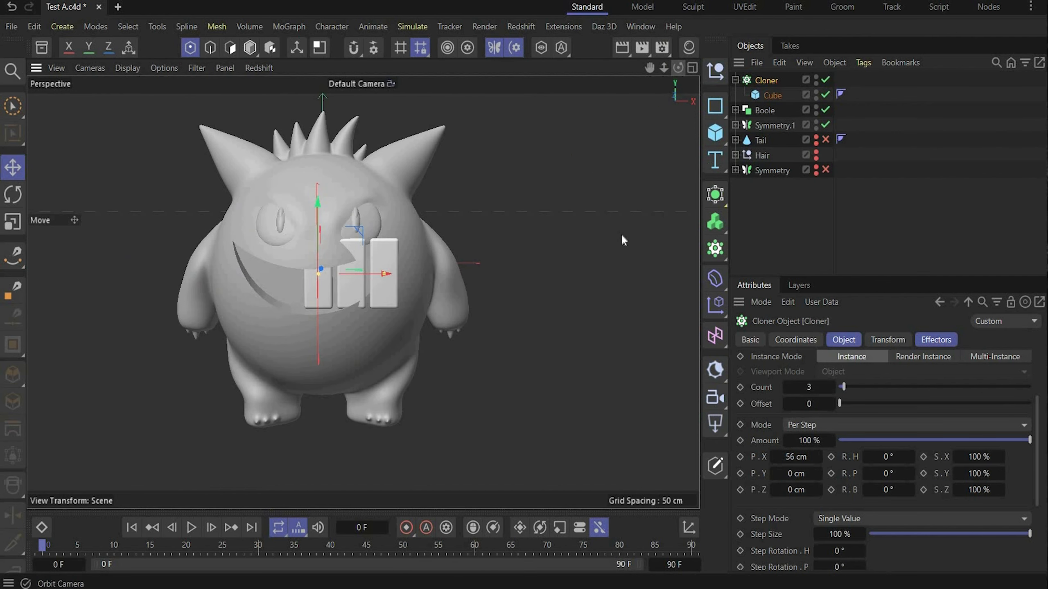
scroll(349, 295, "up", 3)
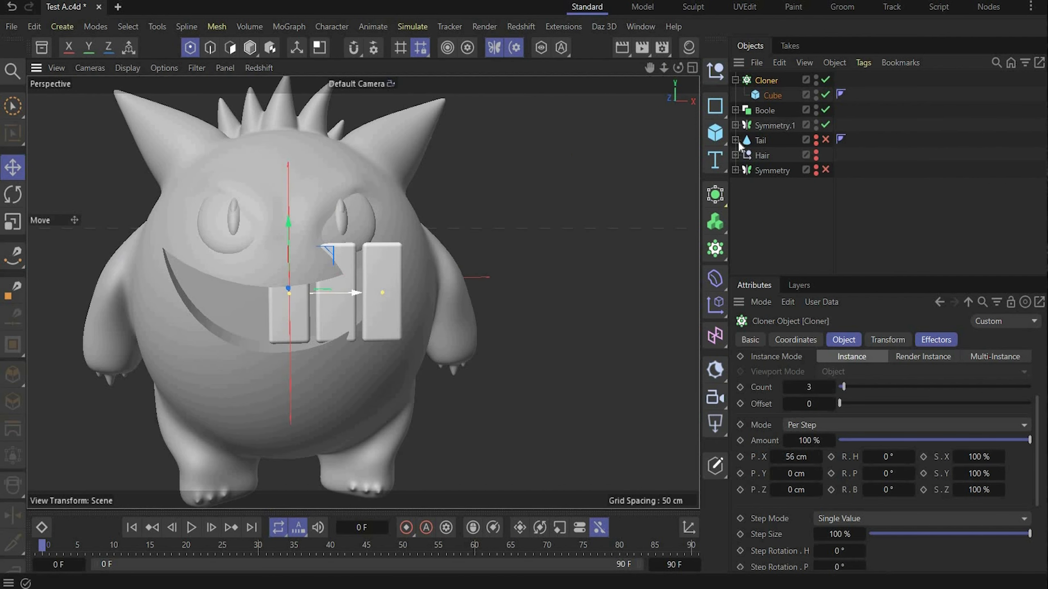
left_click(764, 94)
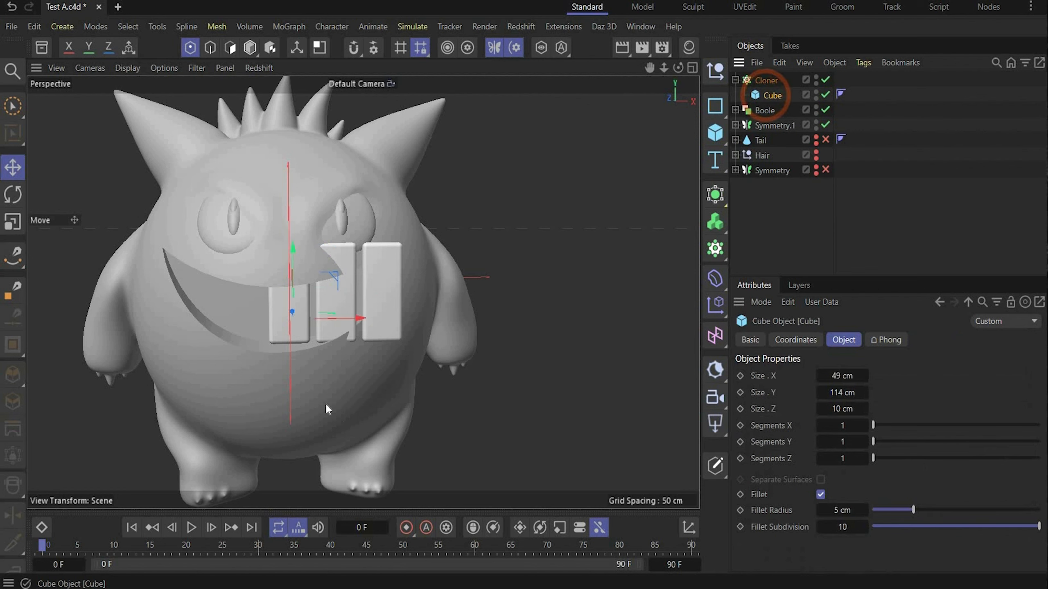
left_click(347, 319)
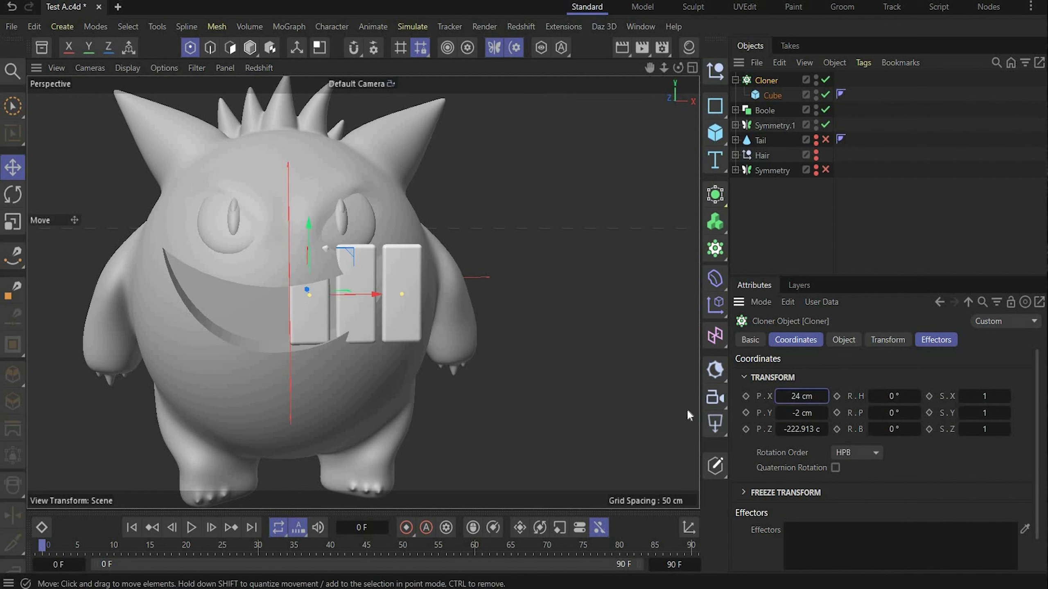
left_click_drag(794, 397, 794, 412)
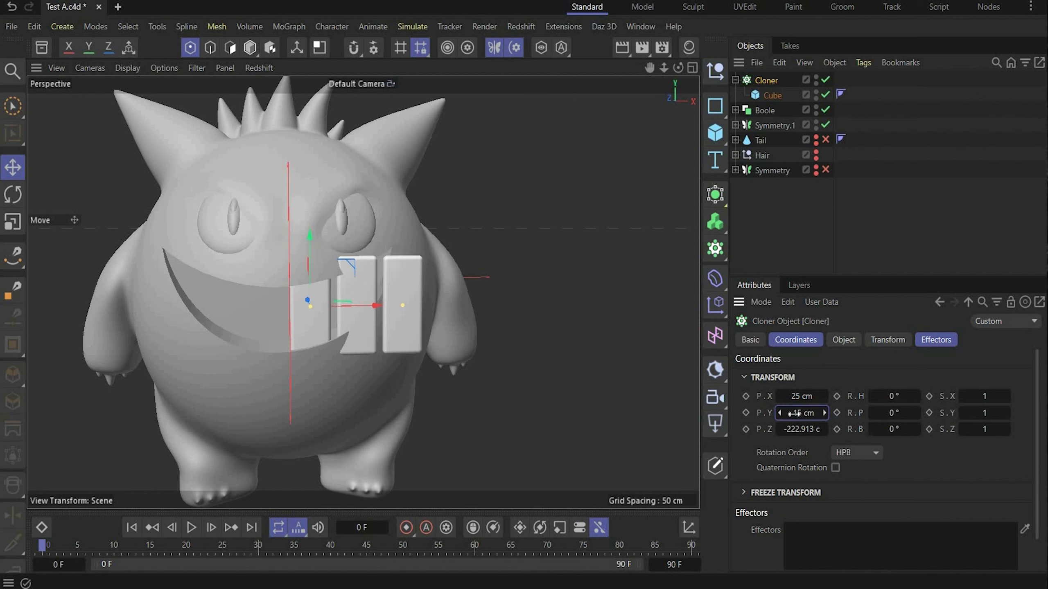
- Set the Cloner's heading step rotation to 14.7° so the teeth curve along the face
left_click(846, 340)
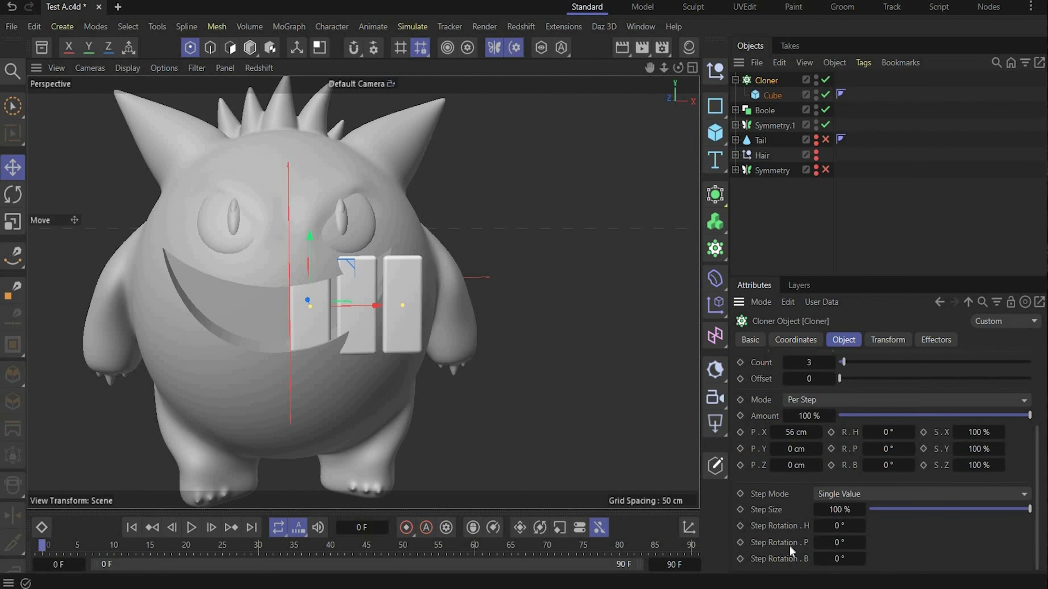
double_click(836, 522)
type("14.7")
key("Return")
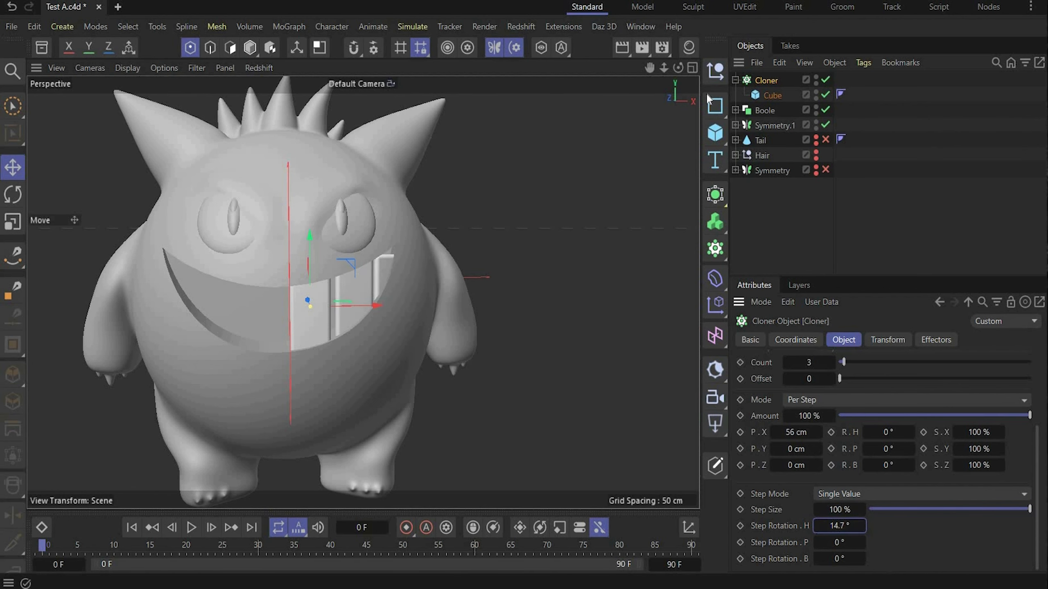
- Reduce the Cloner's per-step X offset to 49 cm to close the gaps between the teeth
left_click_drag(677, 68, 284, 298)
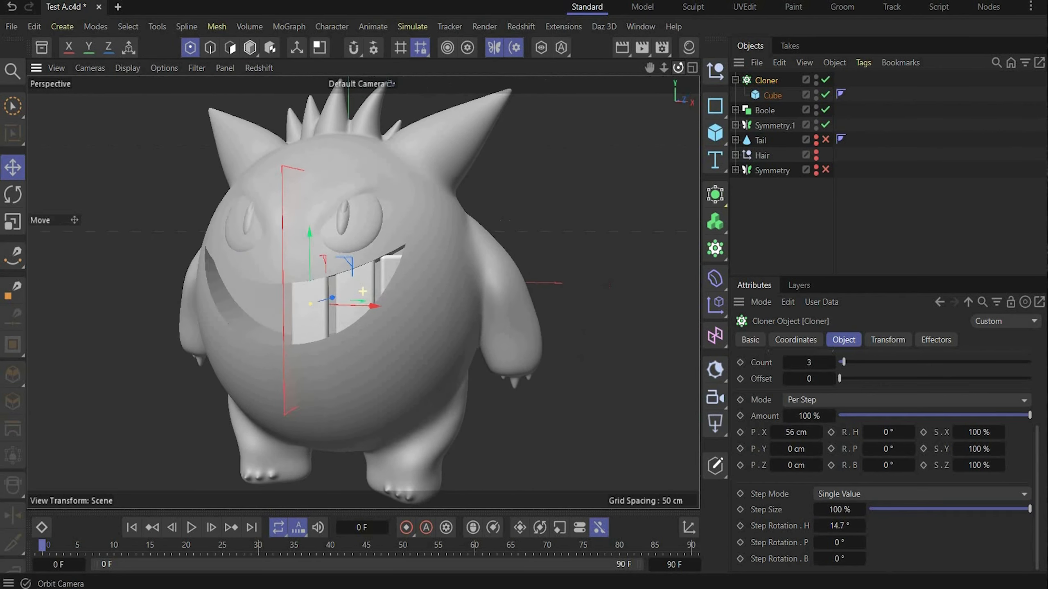
left_click(774, 433)
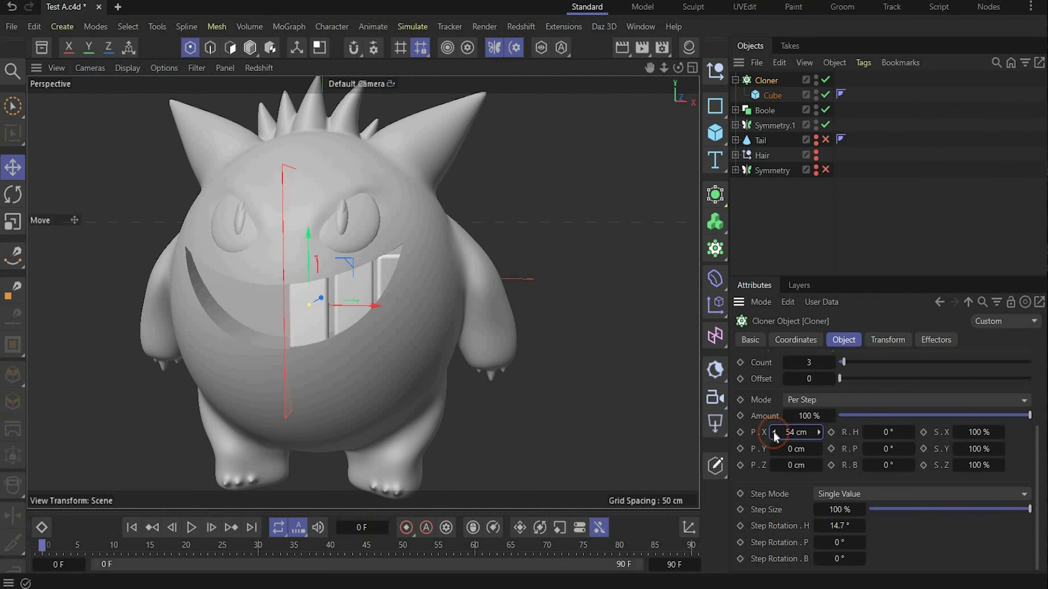
left_click(774, 432)
left_click(774, 433)
left_click(774, 432)
left_click(774, 432)
left_click(774, 433)
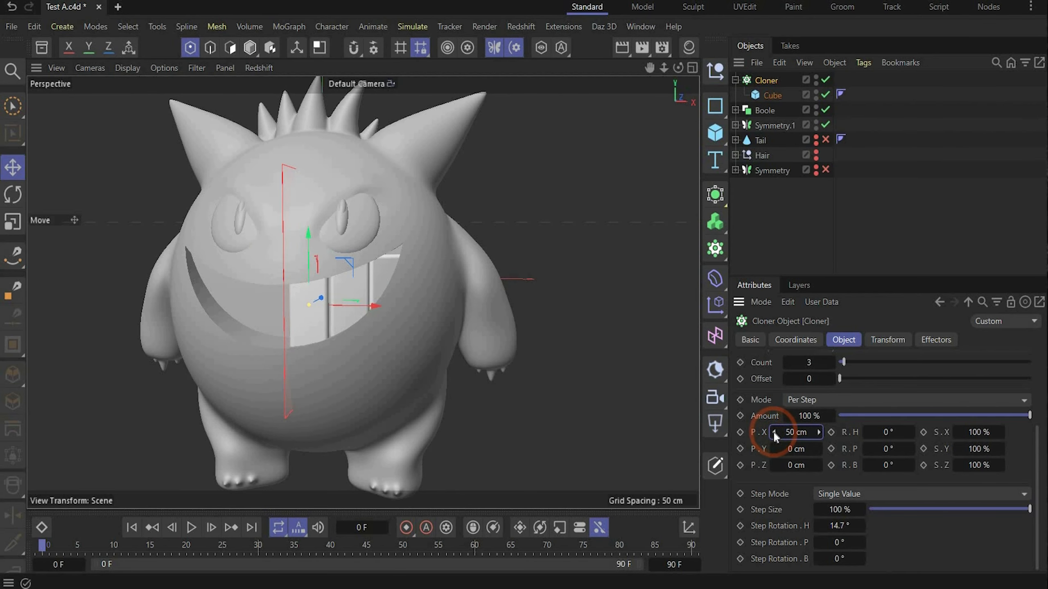
left_click(773, 432)
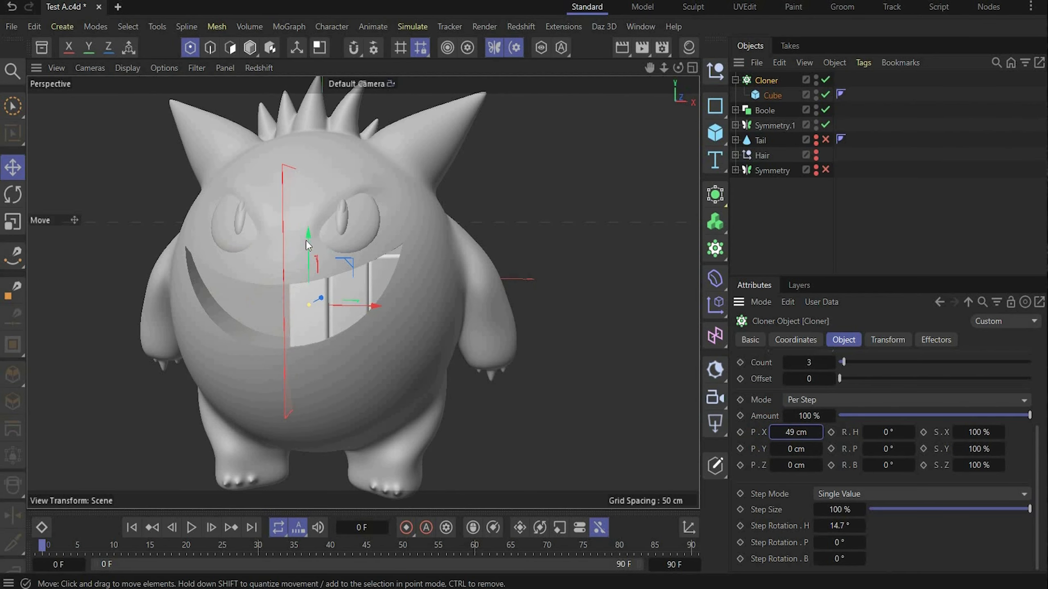
- Raise the Cloner slightly in Y and set the clones' Y scale to 1.09 in its transform settings
left_click_drag(306, 240, 310, 229)
left_click(887, 339)
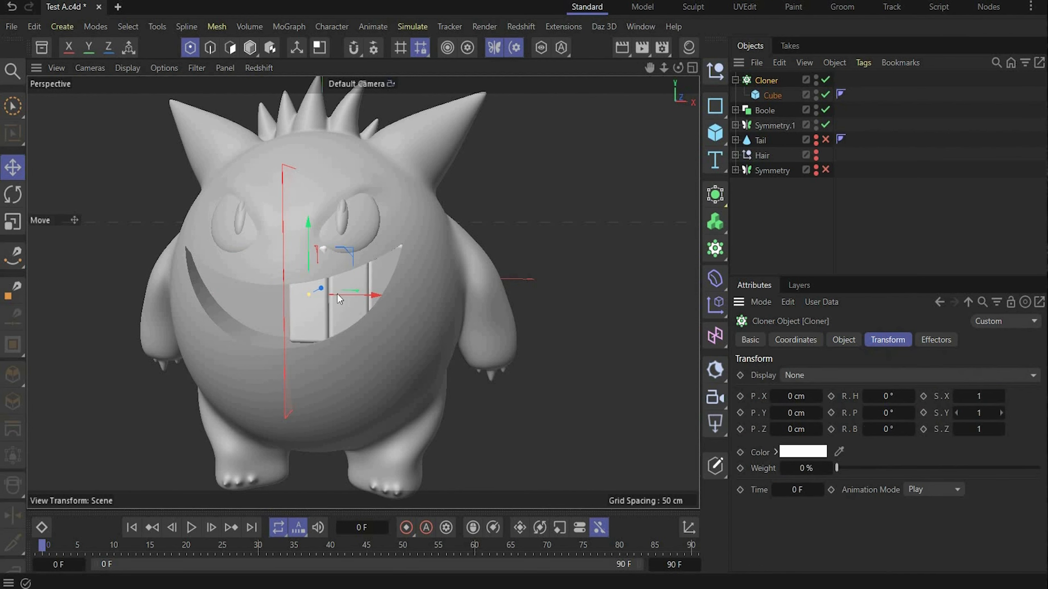
left_click(1000, 412)
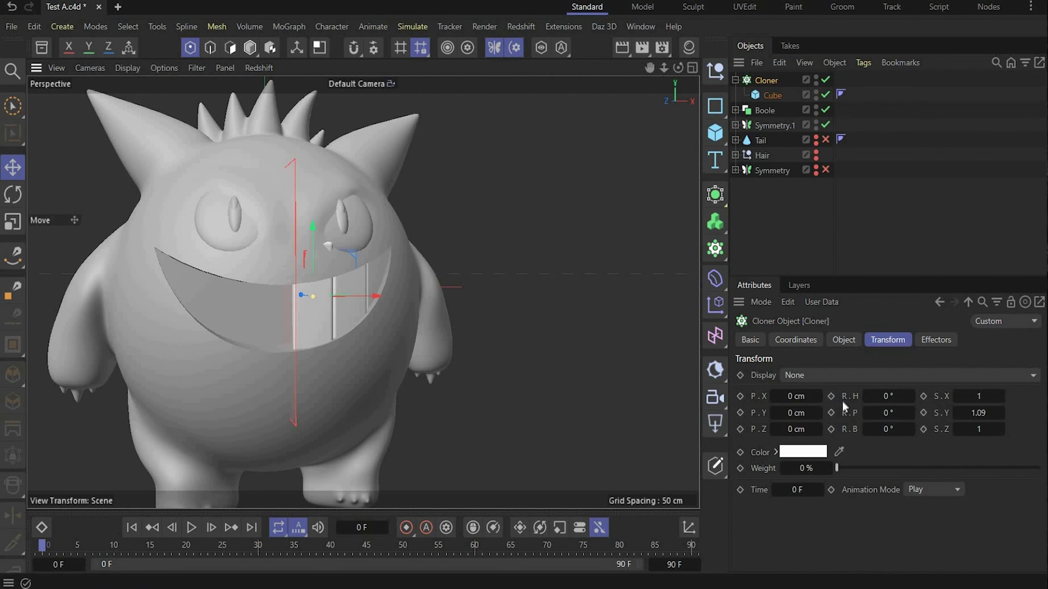
- Set the Cloner's per-step Y scale to 112% so the outer teeth grow taller
left_click(843, 339)
scroll(749, 482, "down", 5)
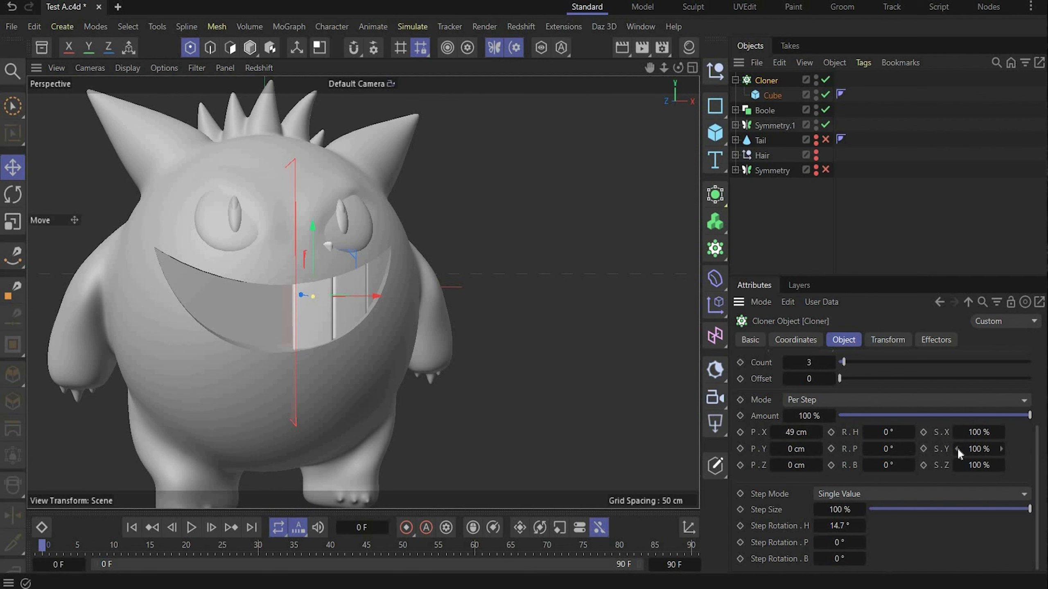
left_click_drag(956, 447, 962, 447)
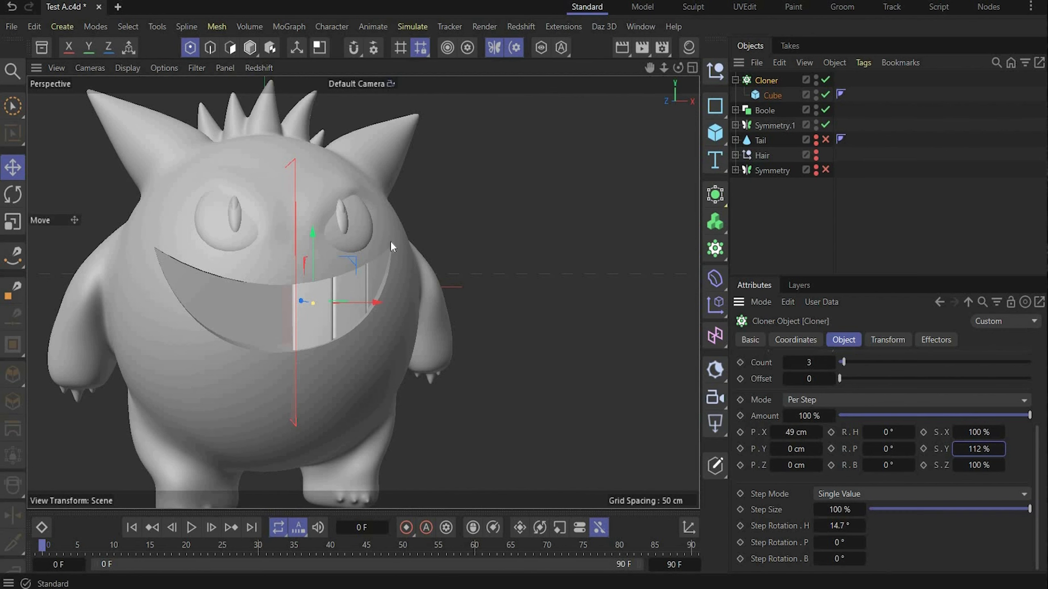
- Nest the Cloner at the start of Symmetry.1 to mirror the teeth to the other half of the mouth
mouse_move(363, 292)
left_mouse_down("alt")
mouse_move(194, 293)
mouse_move(527, 295)
mouse_move(350, 308)
left_mouse_up("alt")
scroll(405, 170, "down", 2)
left_click(735, 80)
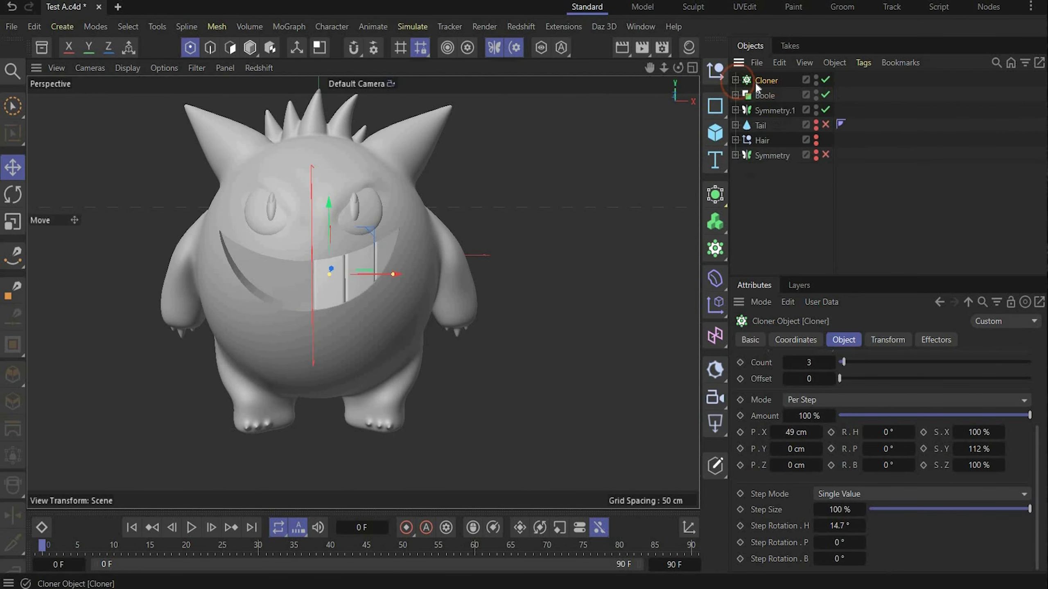
left_click(735, 110)
mouse_move(757, 91)
left_mouse_down()
mouse_move(770, 137)
mouse_move(763, 120)
left_mouse_up()
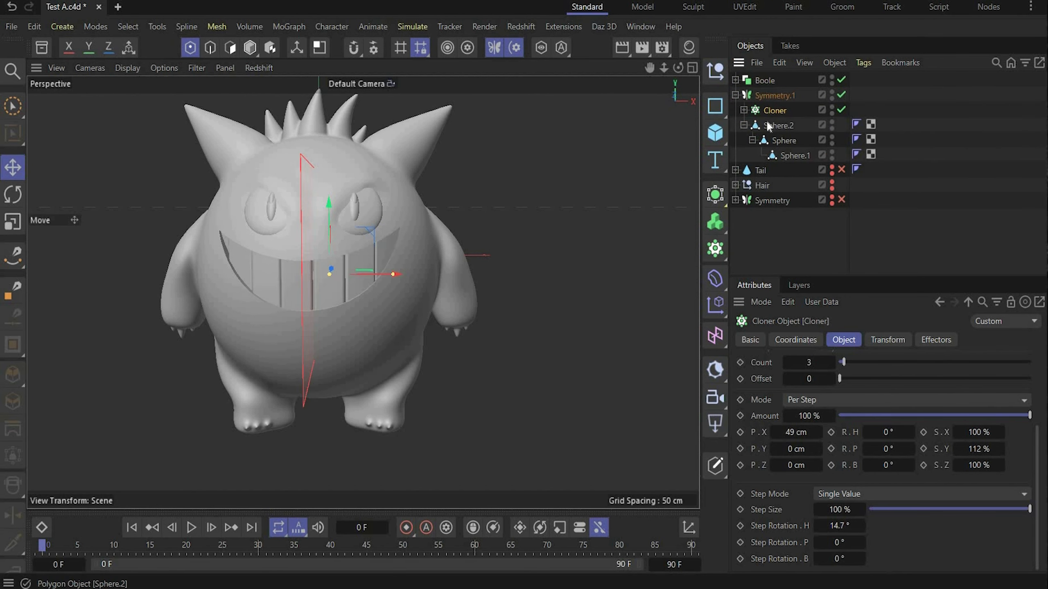
scroll(235, 190, "up", 3)
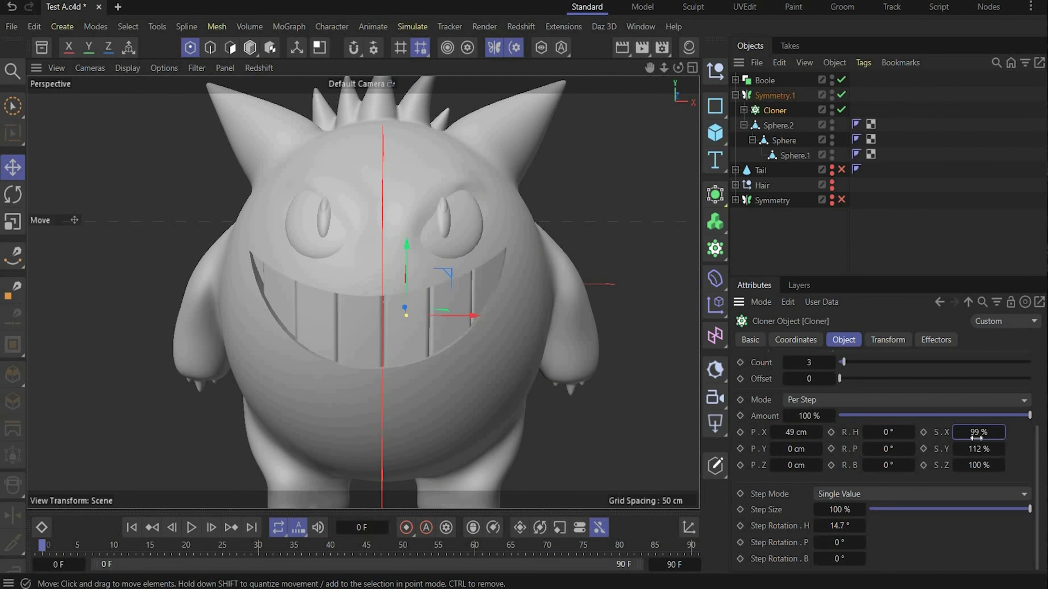
- Adjust the Cloner's per-step scale to 149% in X, 107% in Y and 82% in Z
mouse_move(976, 437)
left_mouse_down()
mouse_move(994, 432)
mouse_move(981, 450)
left_mouse_up()
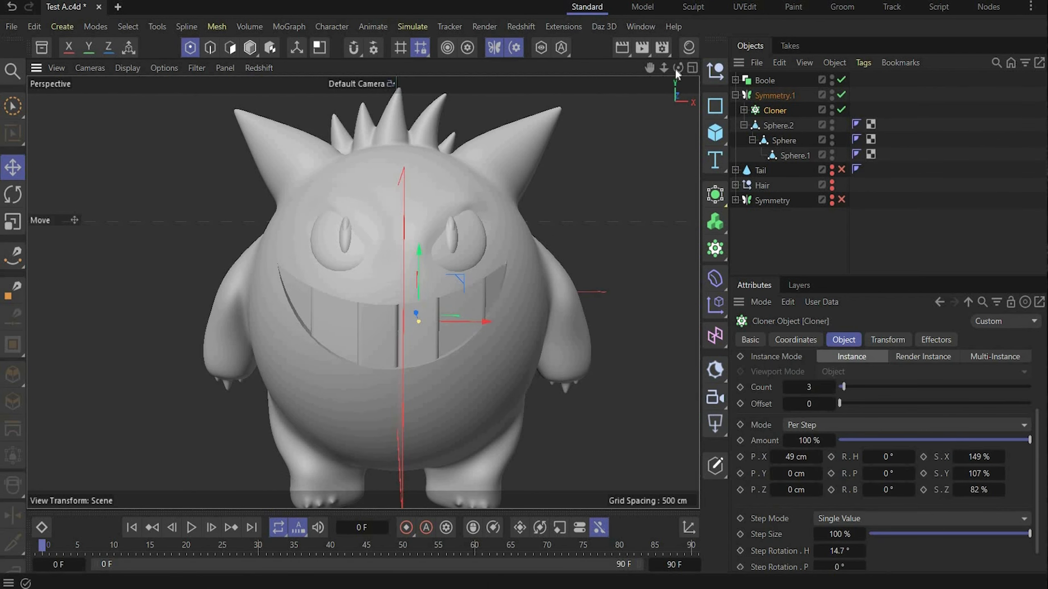
left_click_drag(677, 67, 478, 208)
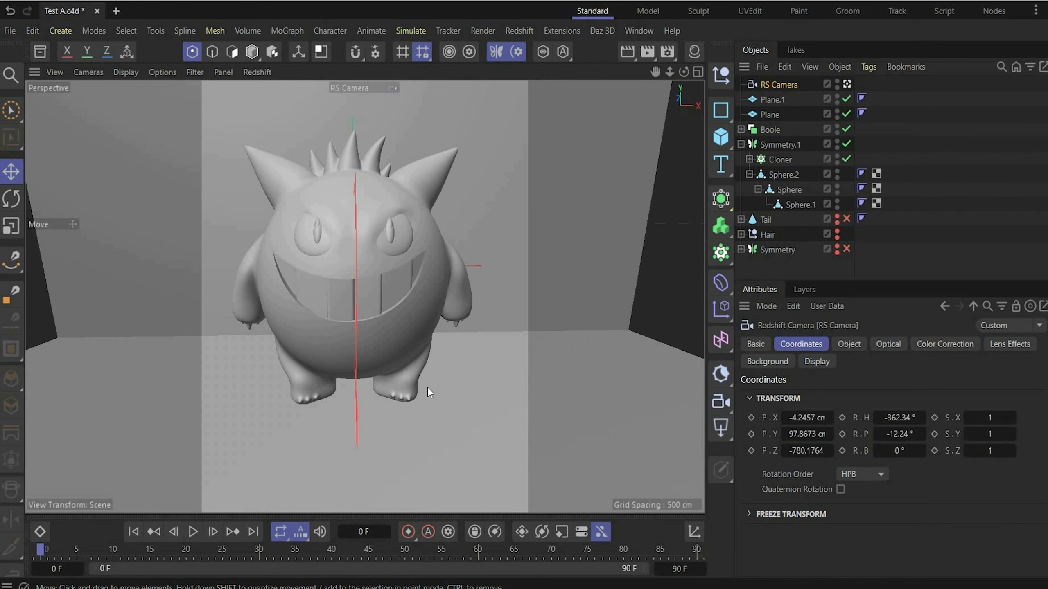
- Check the output size and frame range in the render settings
left_click(846, 114)
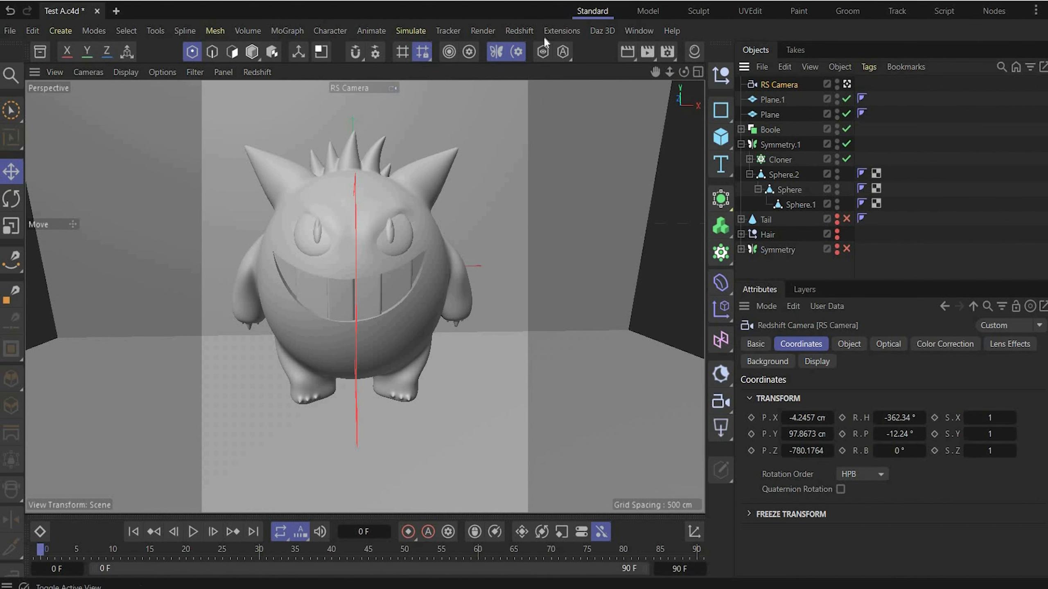
left_click(522, 31)
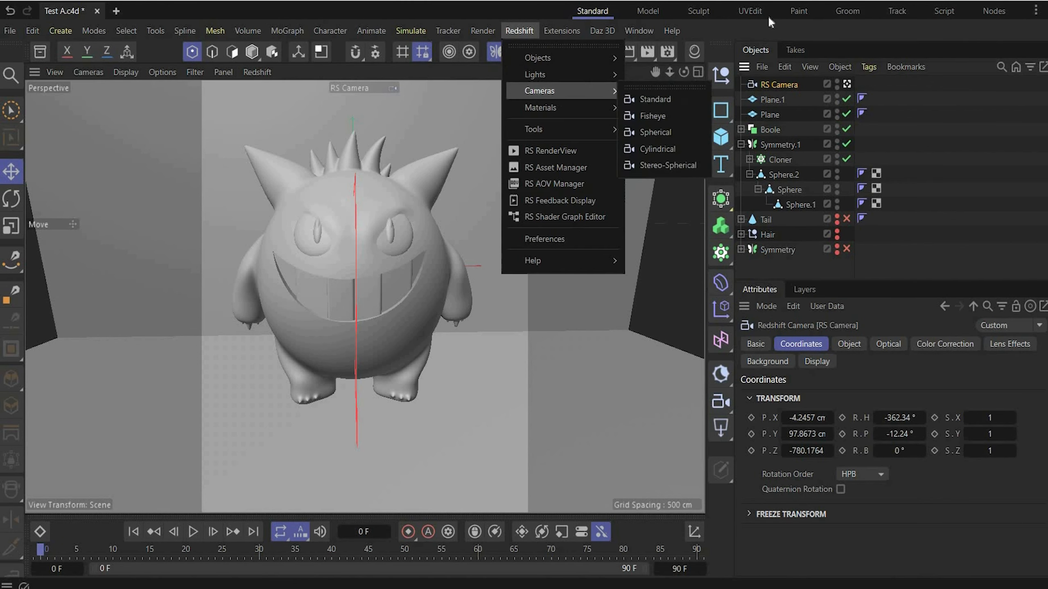
left_click(669, 52)
left_click(669, 53)
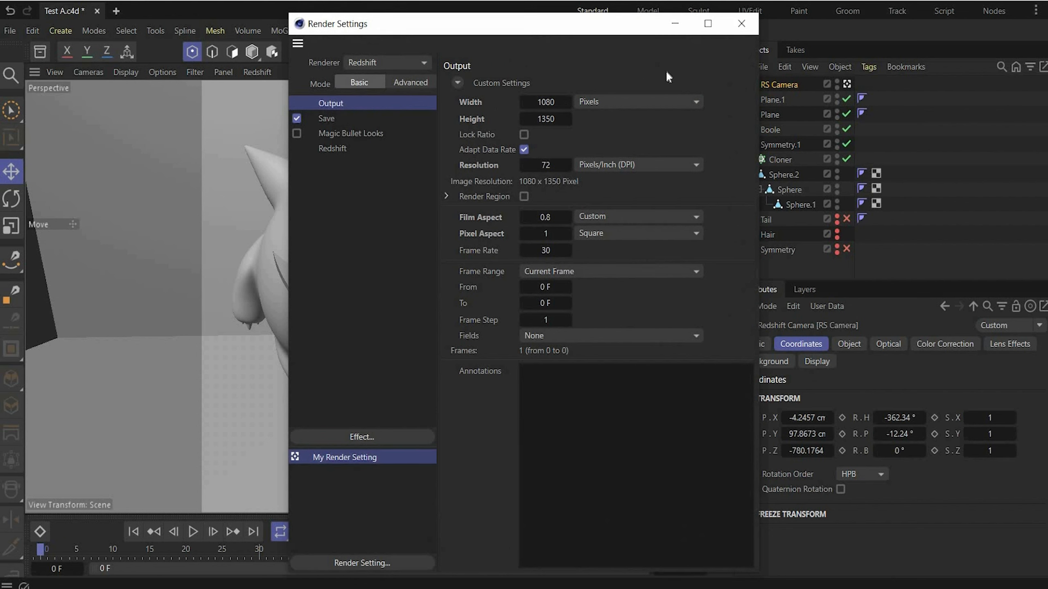
left_click(743, 23)
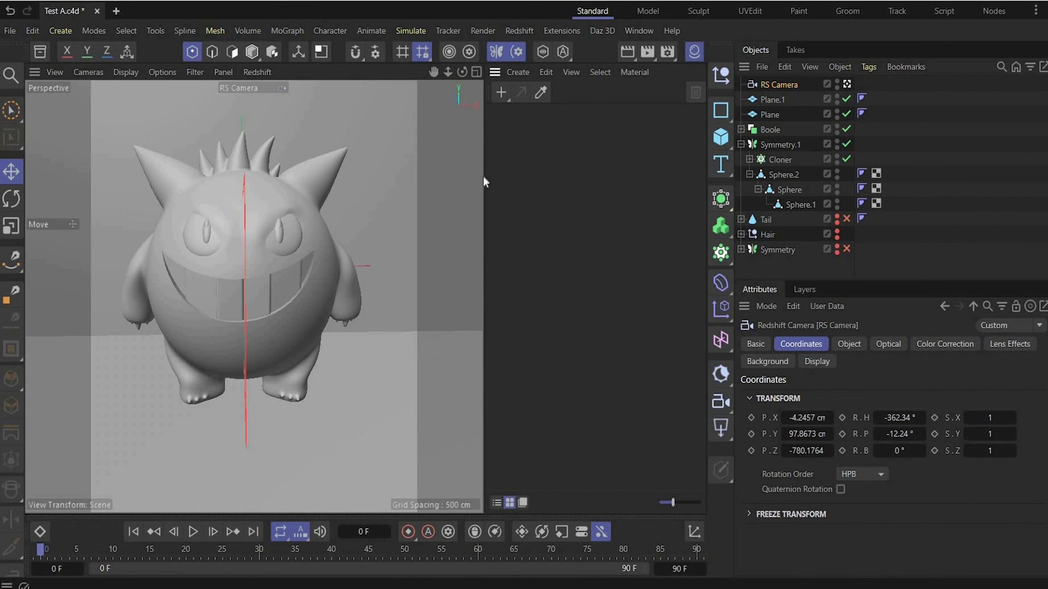
- Set up the live Redshift render preview and material list beside the viewport, and add a Redshift Dome Light
left_click_drag(488, 176, 589, 161)
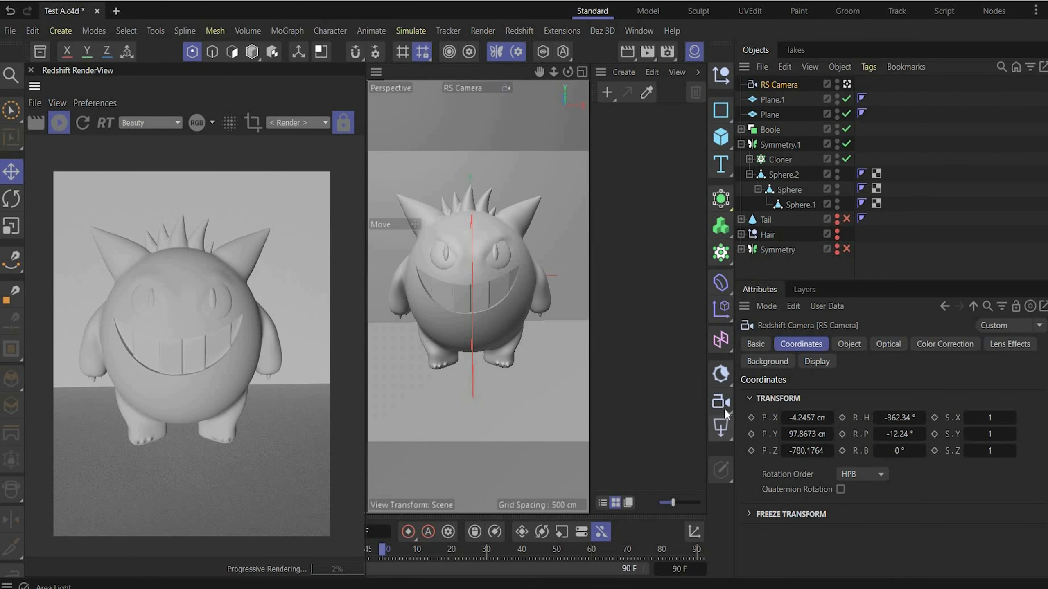
left_click(723, 435)
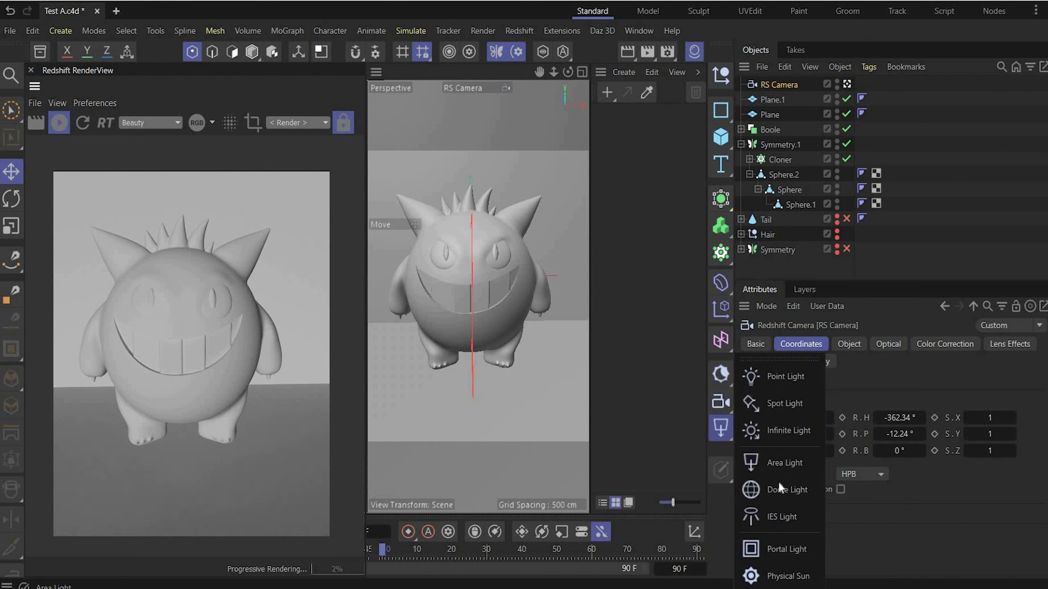
left_click(777, 489)
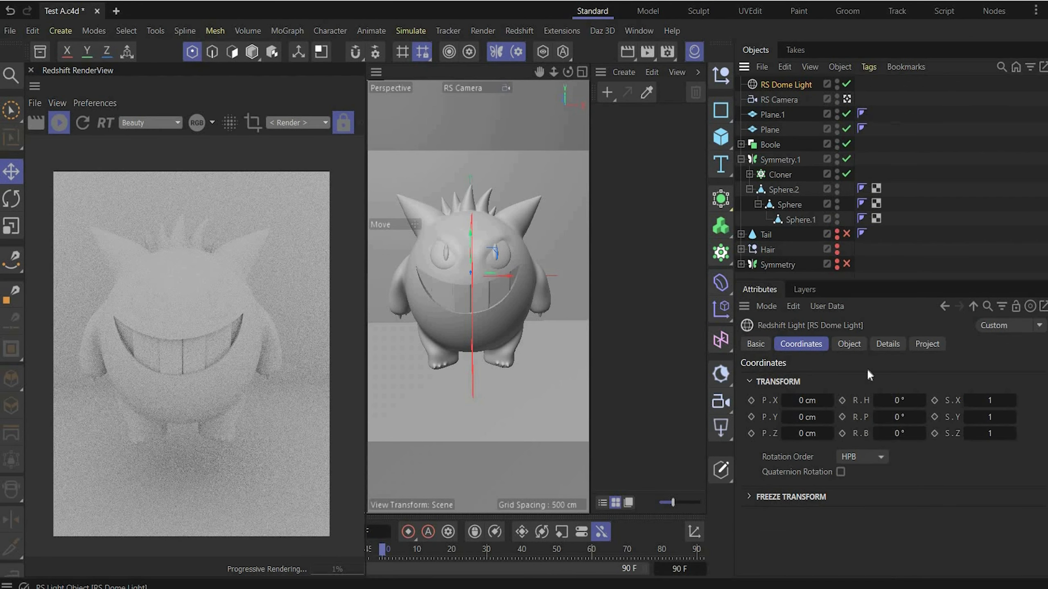
- Load the Studio 2 image from the HDRI folder as the Dome Light's dome map
left_click(849, 344)
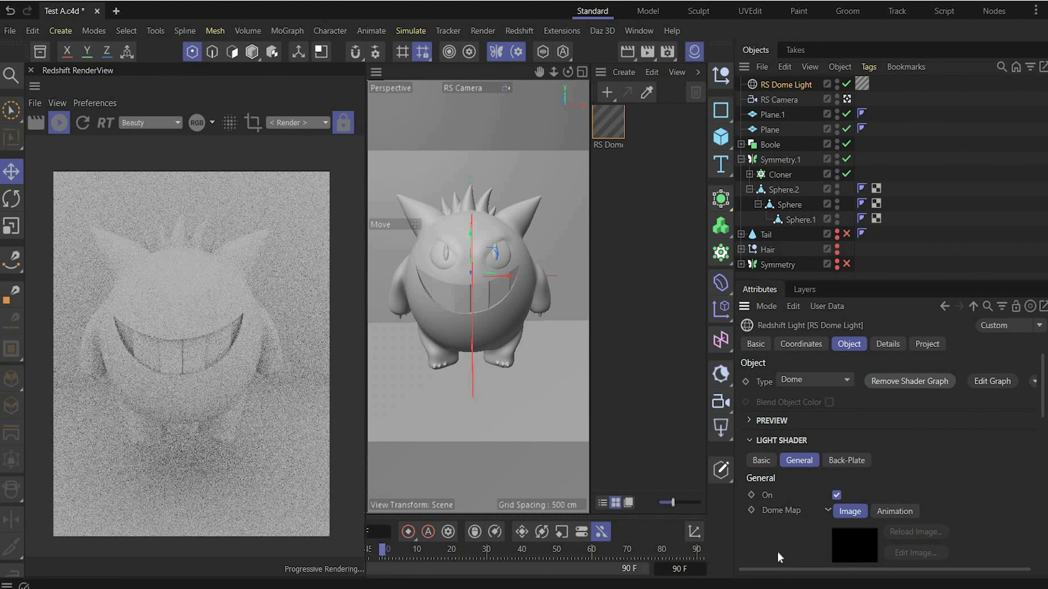
scroll(922, 487, "down", 5)
scroll(922, 489, "up", 3)
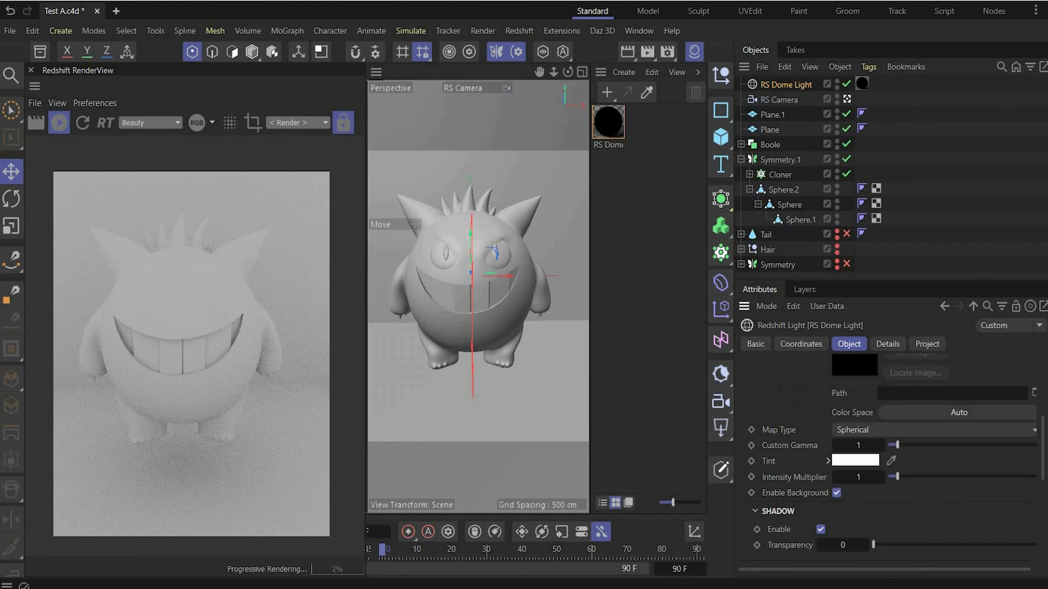
left_click(1034, 392)
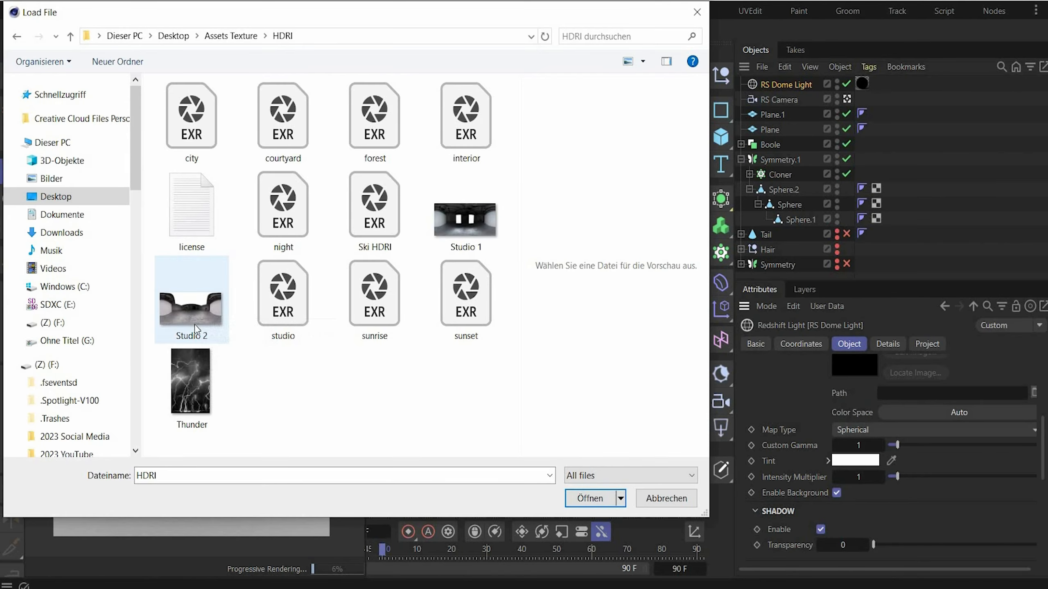
double_click(194, 326)
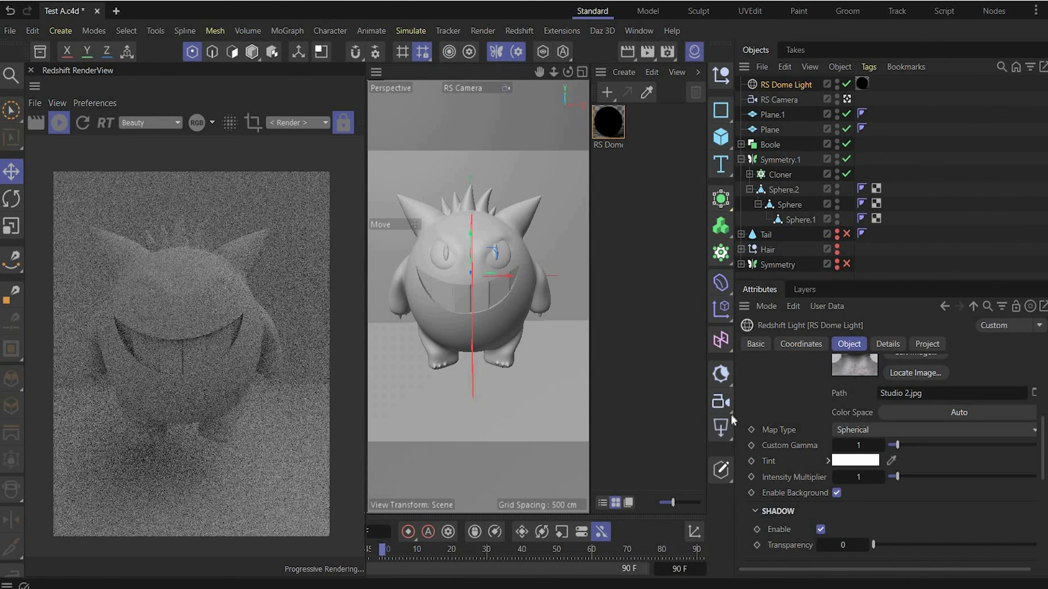
- Add a second Dome Light and load the Thunder image as its dome map, copying it to the project location
left_click(727, 419)
left_click(814, 489)
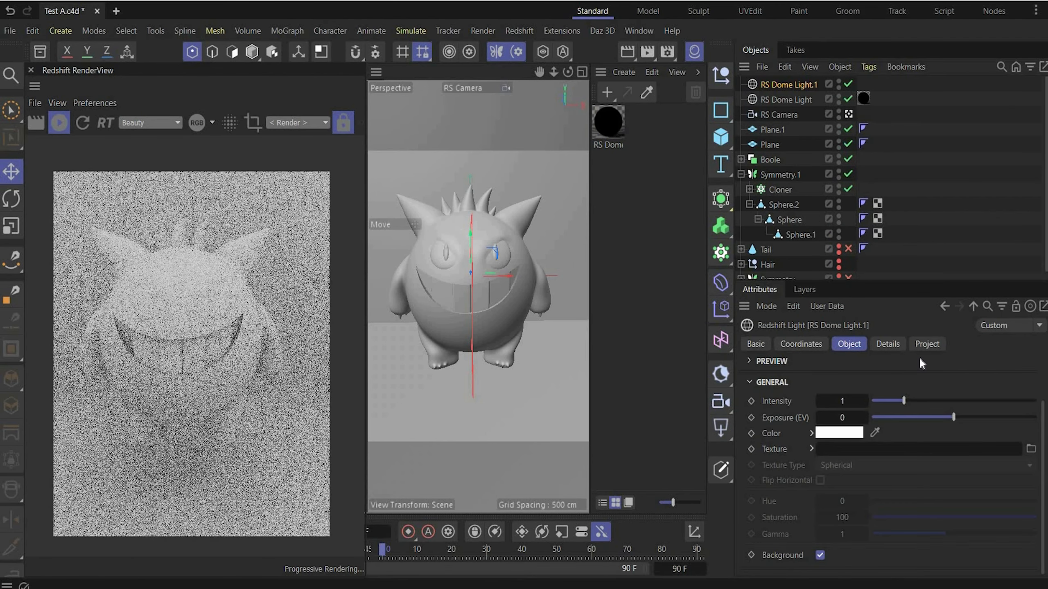
left_click(903, 382)
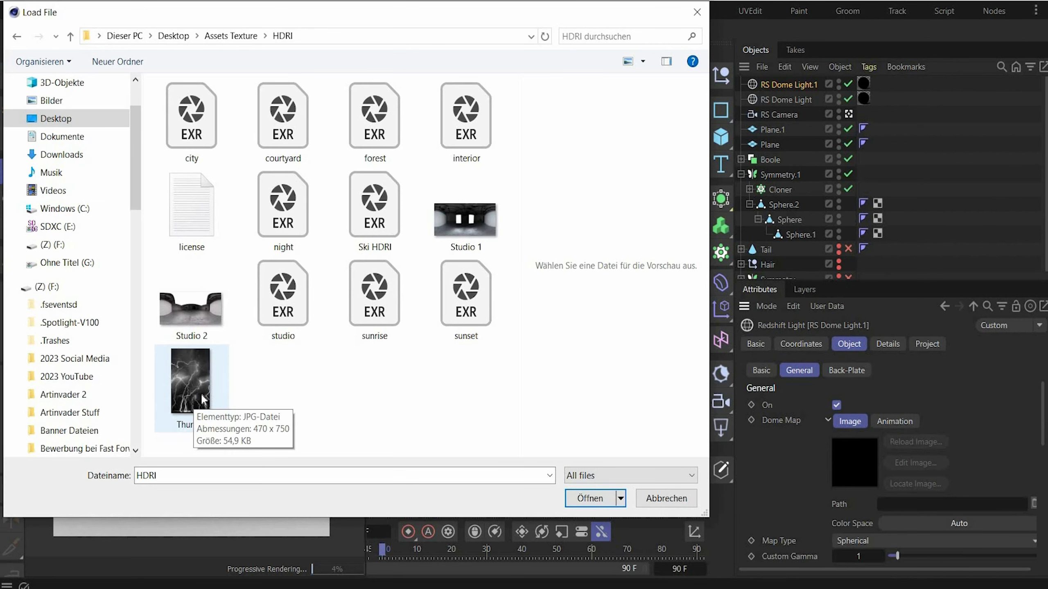
double_click(202, 400)
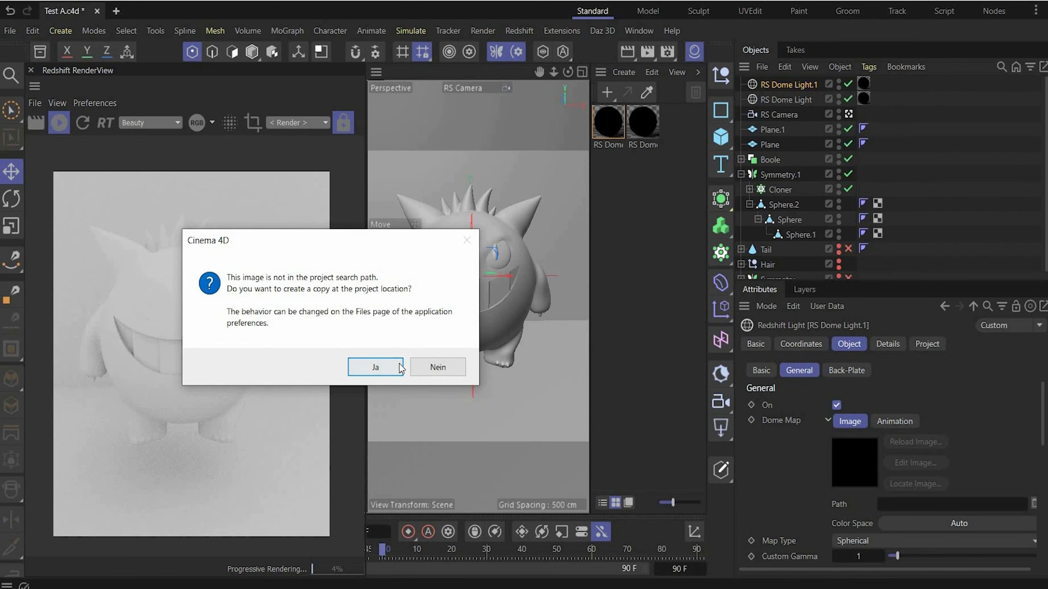
left_click(373, 366)
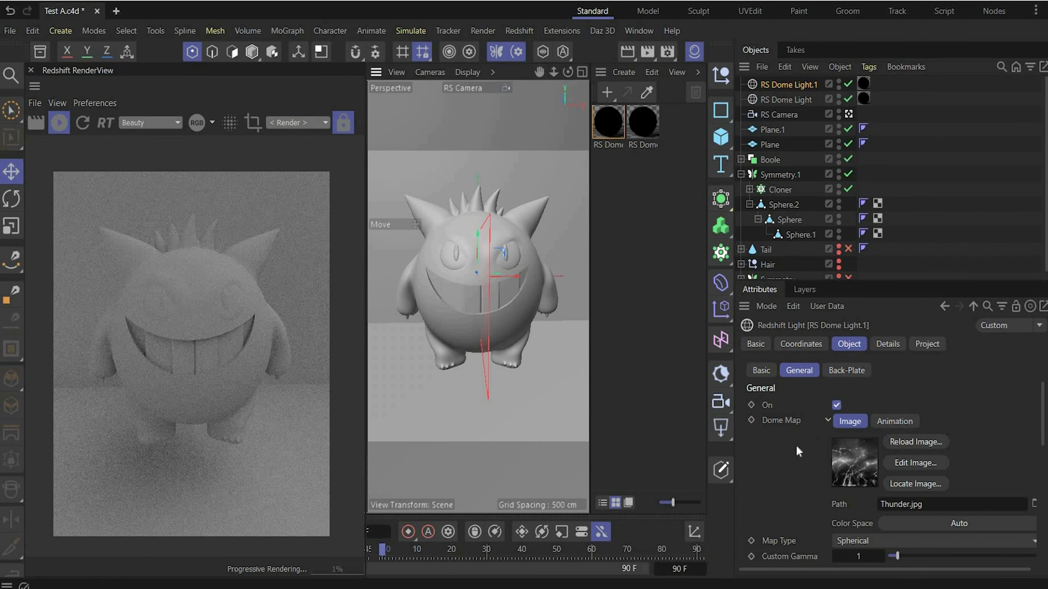
- Set the second Dome Light's intensity multiplier to 10
scroll(849, 455, "down", 4)
left_click(862, 408)
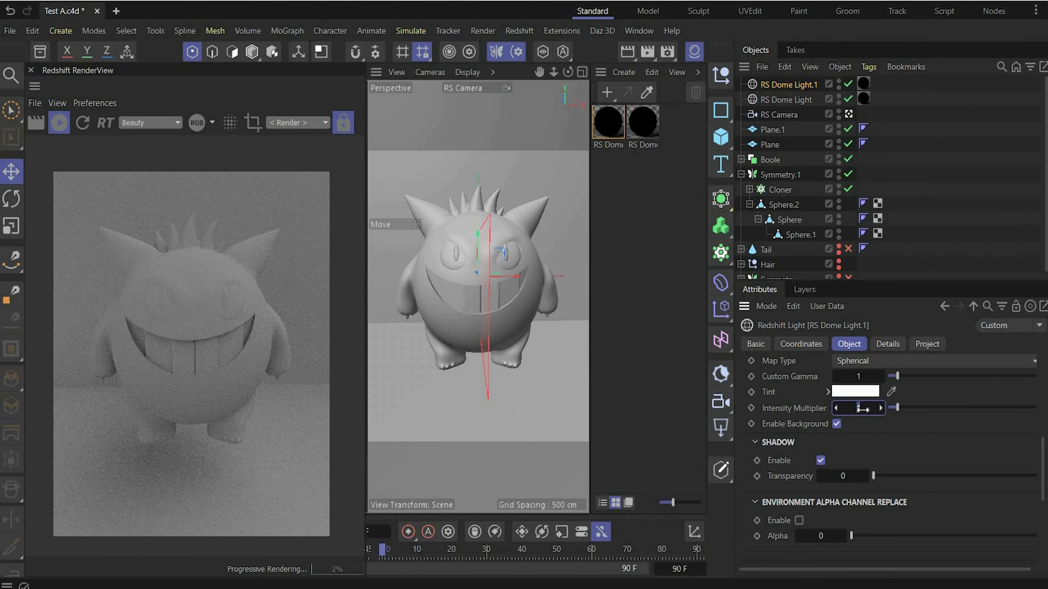
type("10")
key("Return")
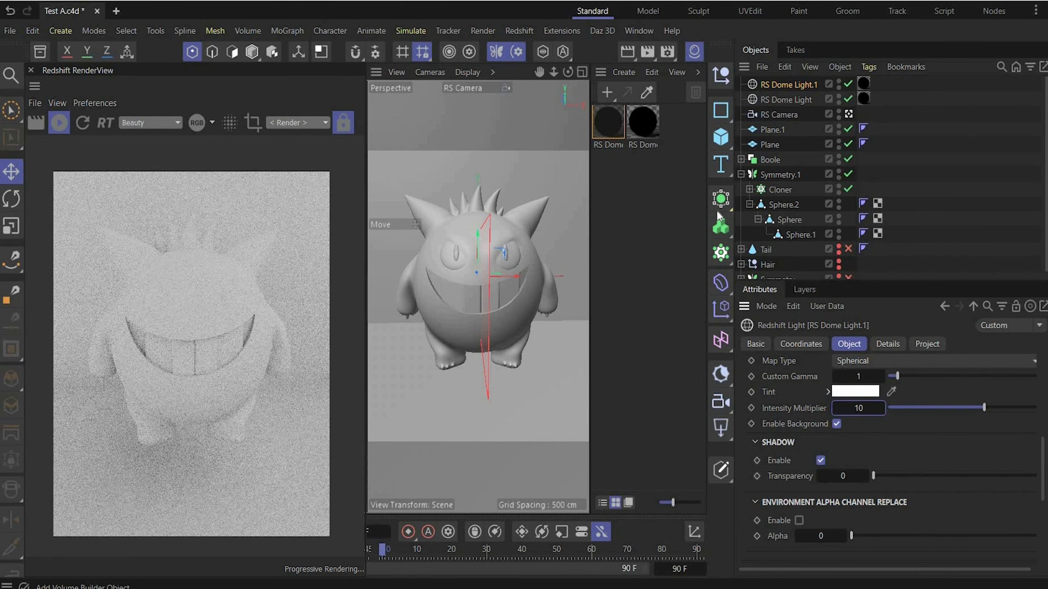
- Apply a new Redshift standard material with the purple base color 5A265E to Gengar's body
double_click(620, 174)
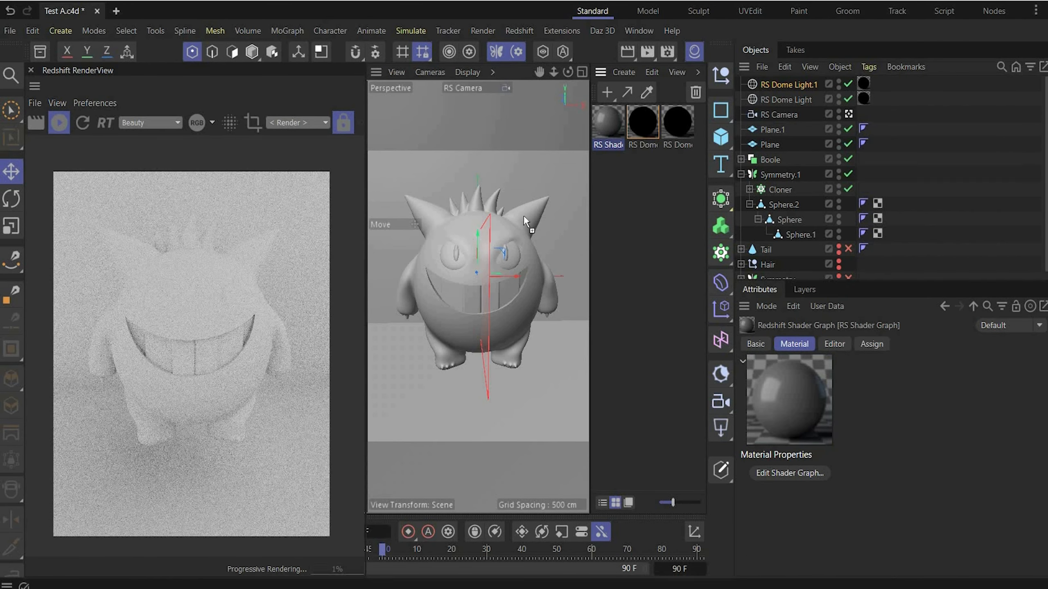
left_click_drag(519, 229, 520, 230)
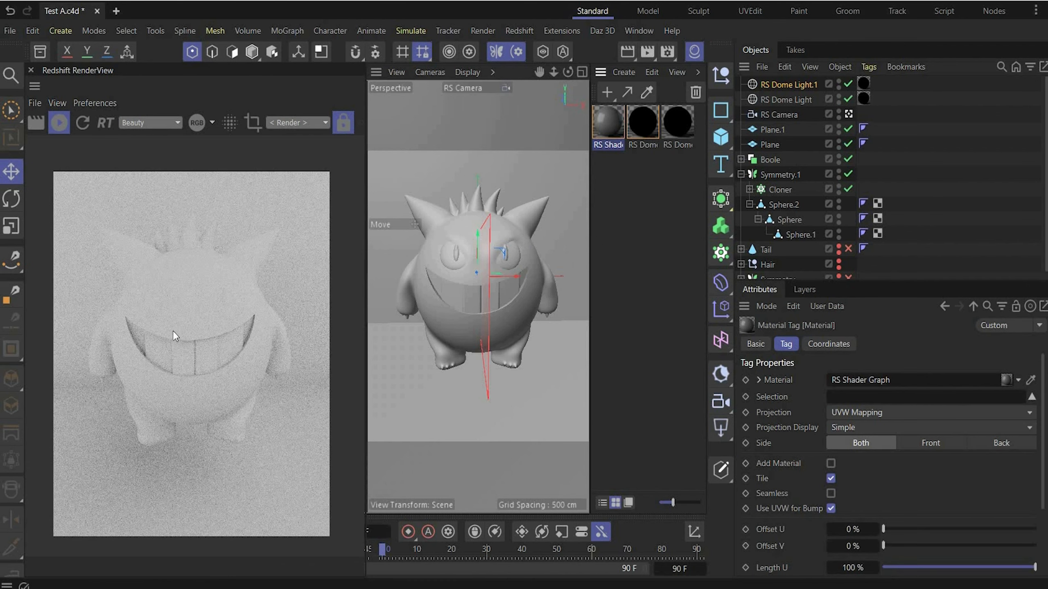
double_click(608, 121)
left_click(755, 213)
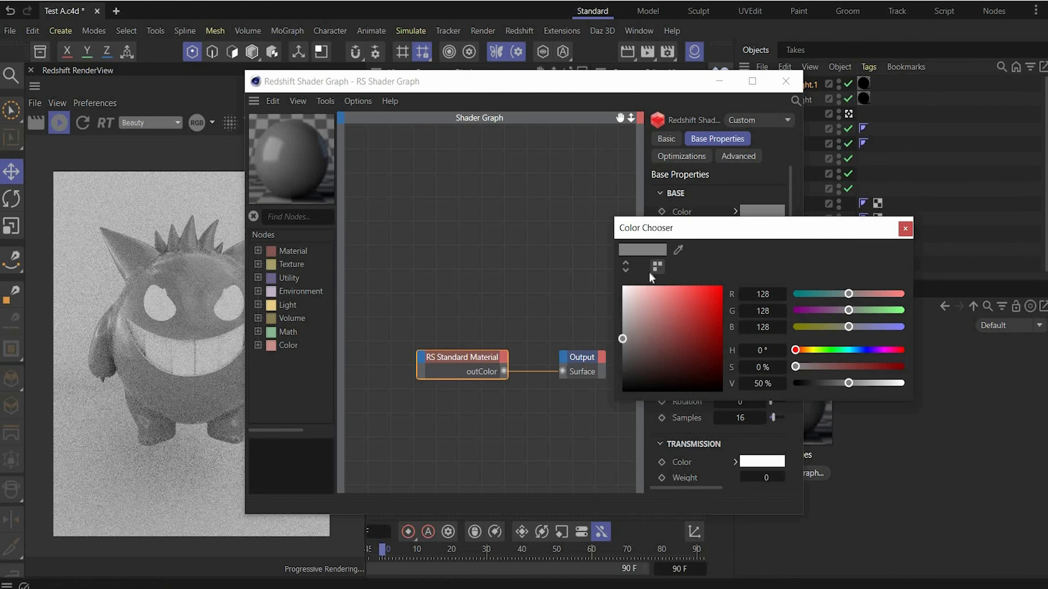
left_click(791, 266)
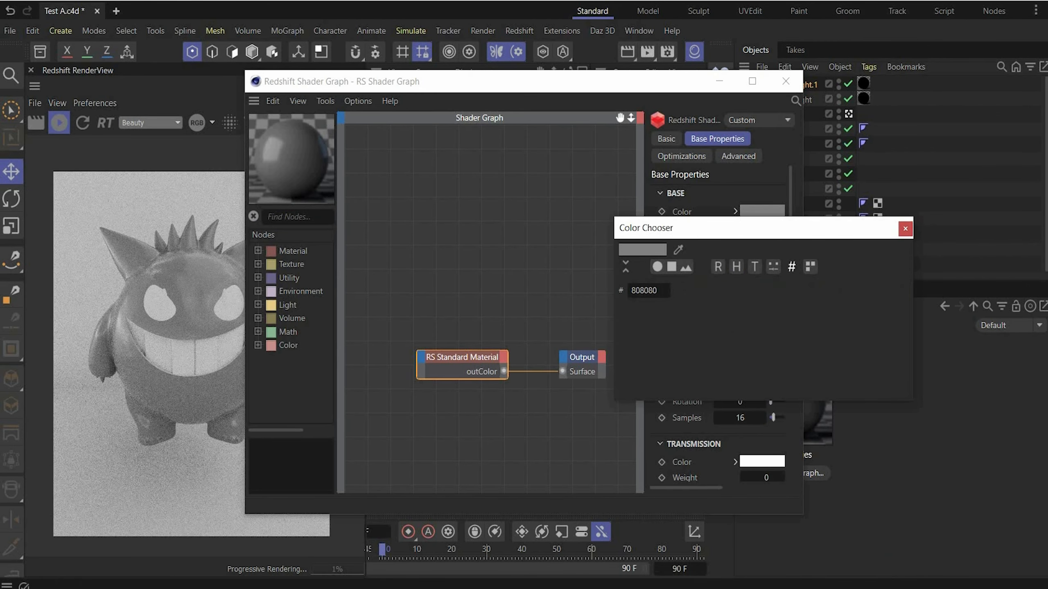
key("Tab")
type("5A265E")
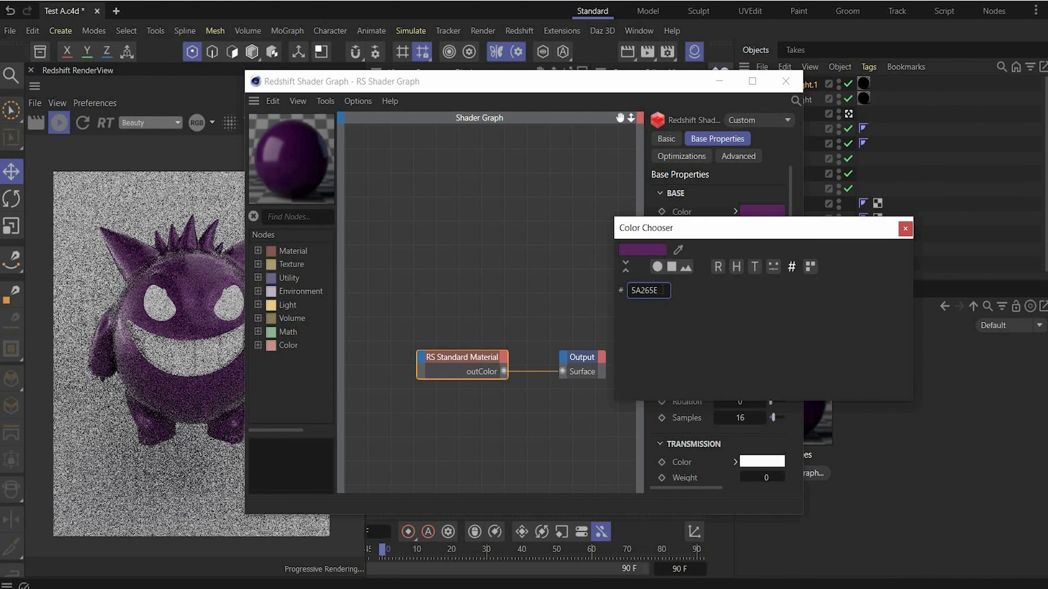
left_click(904, 230)
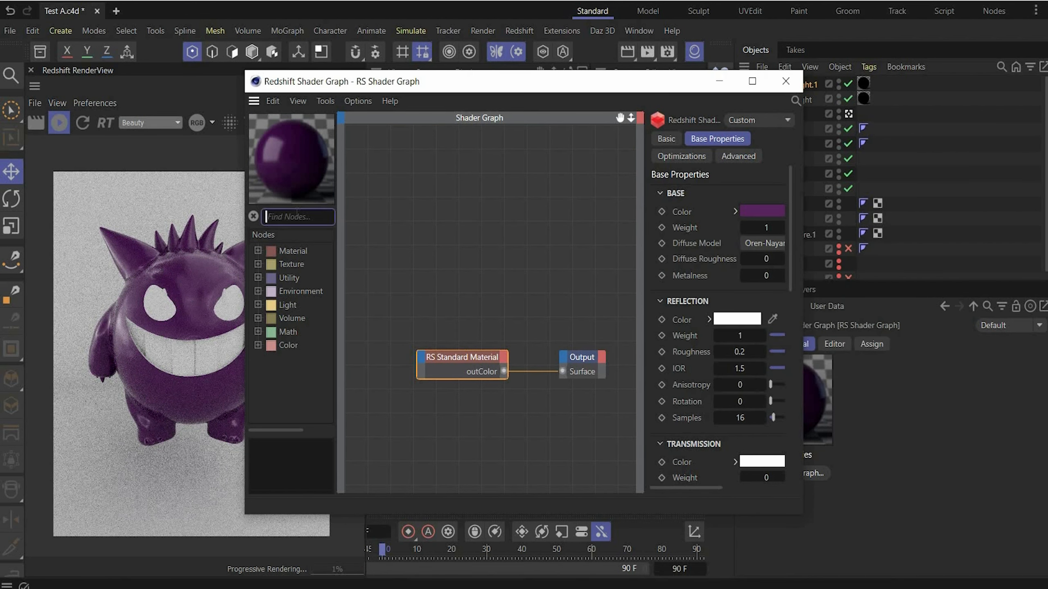
- Add a Fresnel node to the shader graph and connect its output color to the Standard Material's base weight
left_click(298, 215)
type("fr")
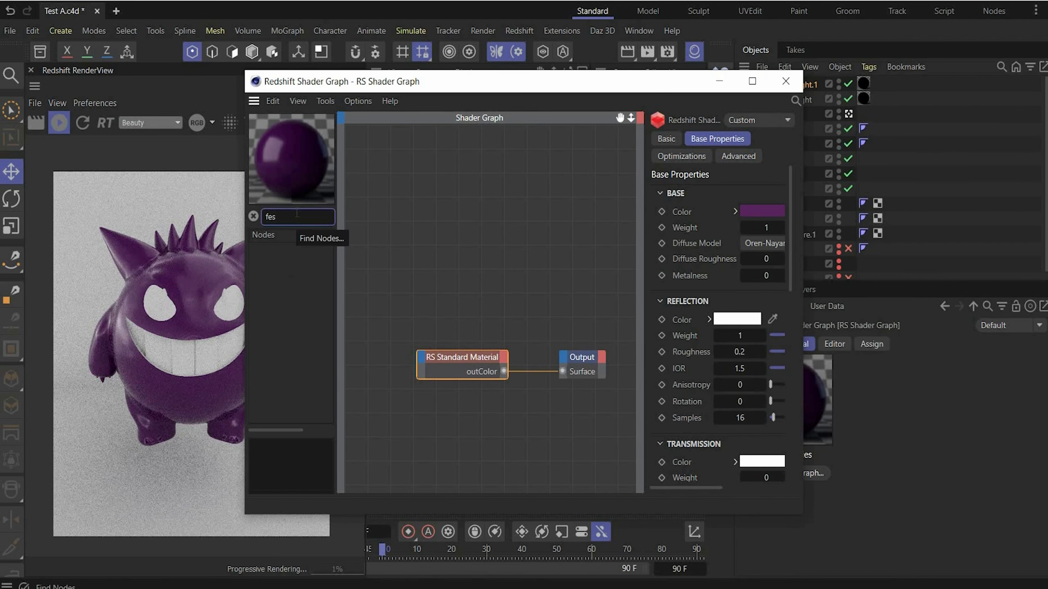
type("e")
left_click_drag(302, 264, 455, 392)
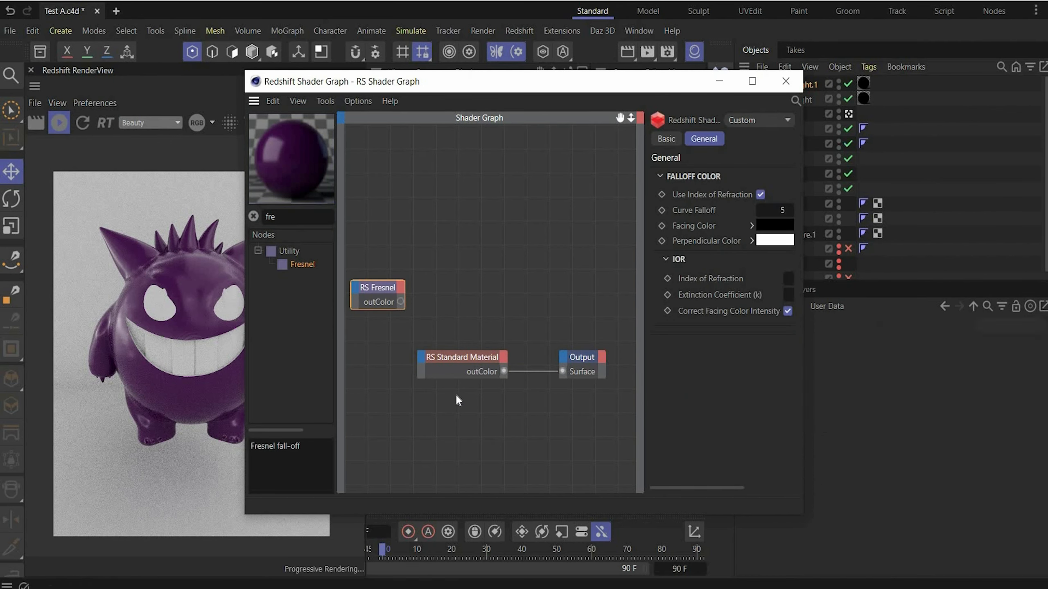
mouse_move(536, 390)
left_click(552, 410)
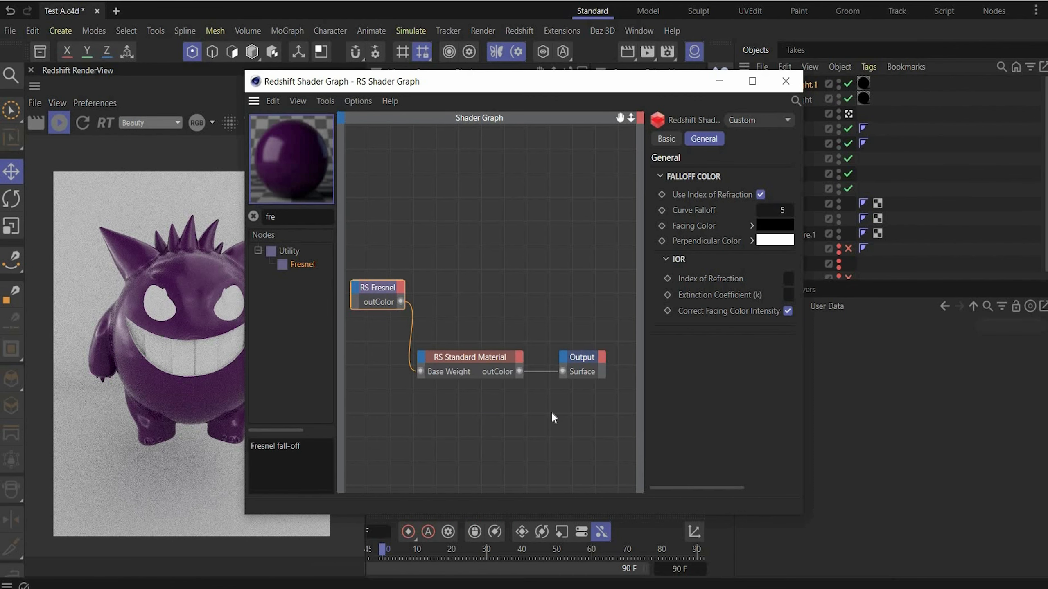
- Set the Fresnel node's index of refraction to 0.5
left_click_drag(494, 81, 546, 82)
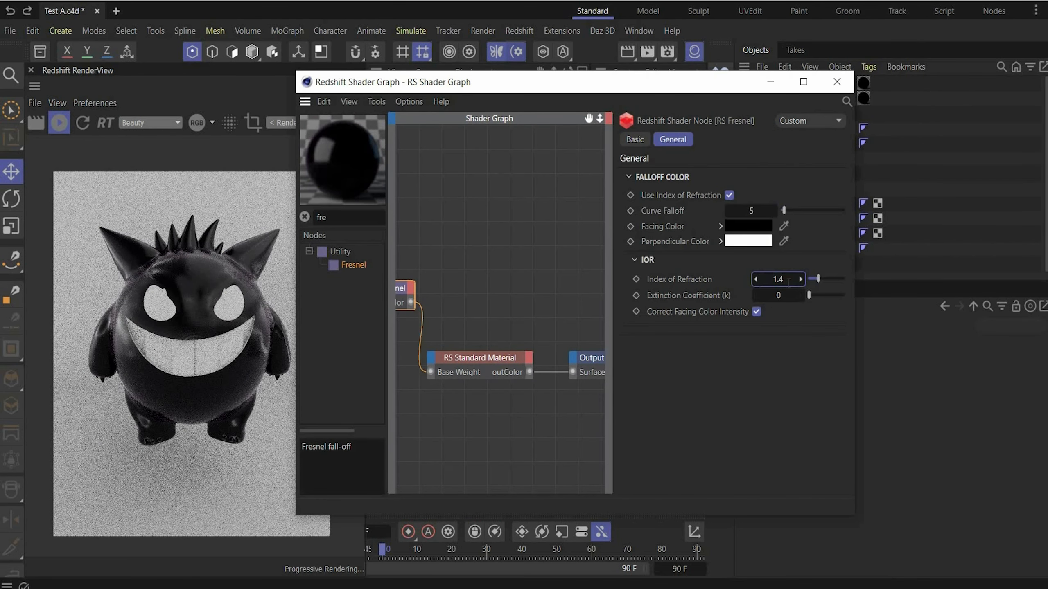
type("0.5")
key("Return")
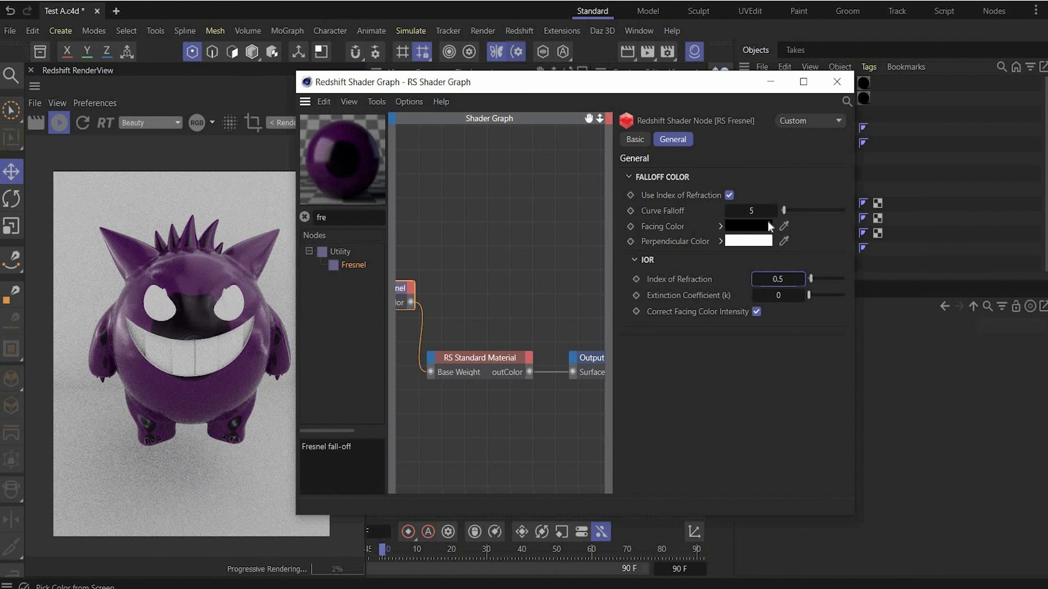
- Set the Fresnel node's facing color to white, its perpendicular color to black and its index of refraction to 10
left_click(767, 226)
left_click(607, 301)
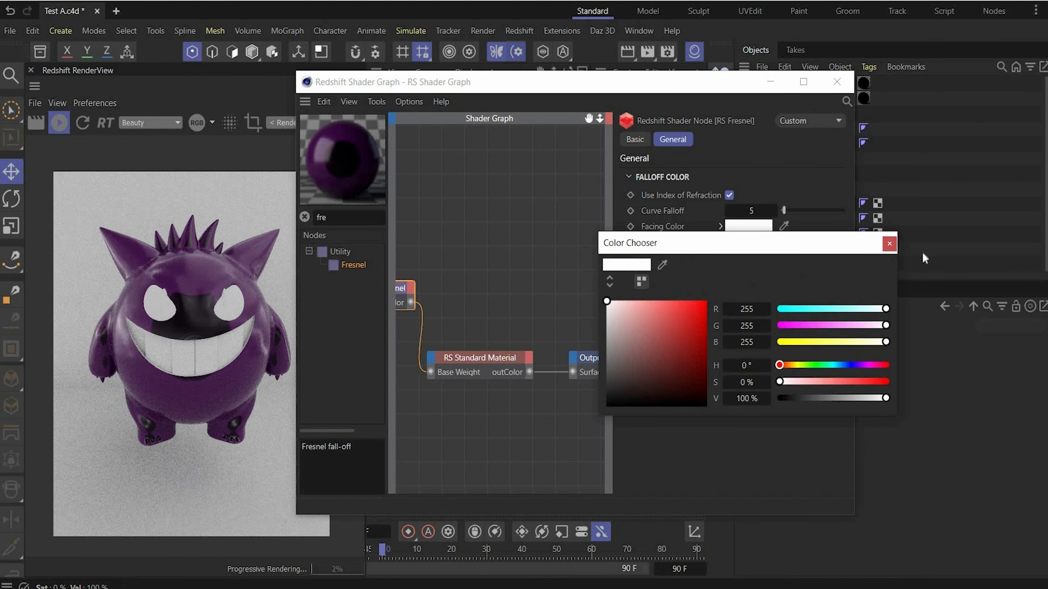
left_click(747, 241)
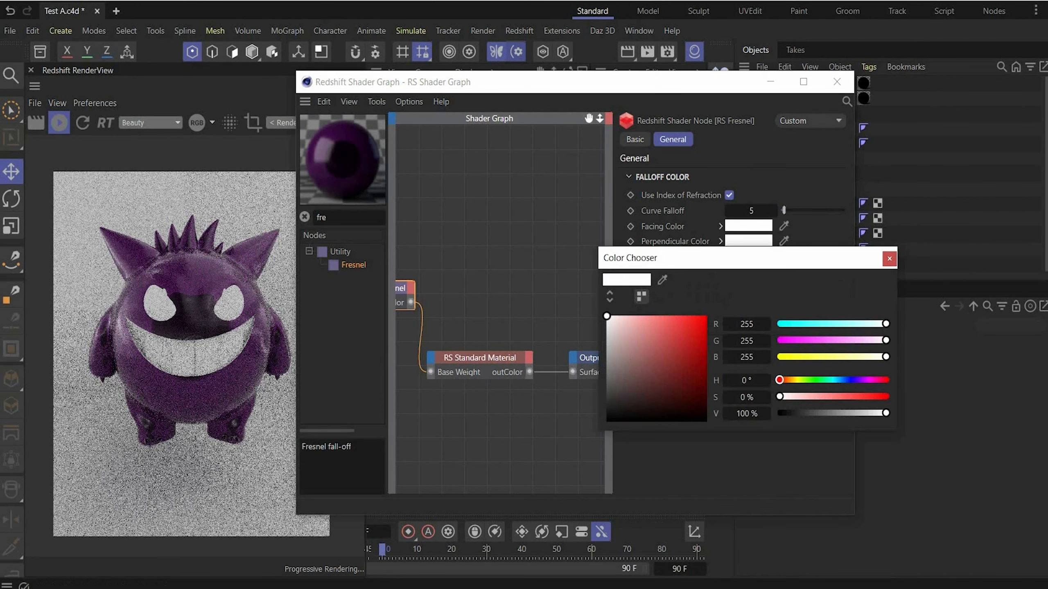
left_click(607, 421)
left_click(889, 259)
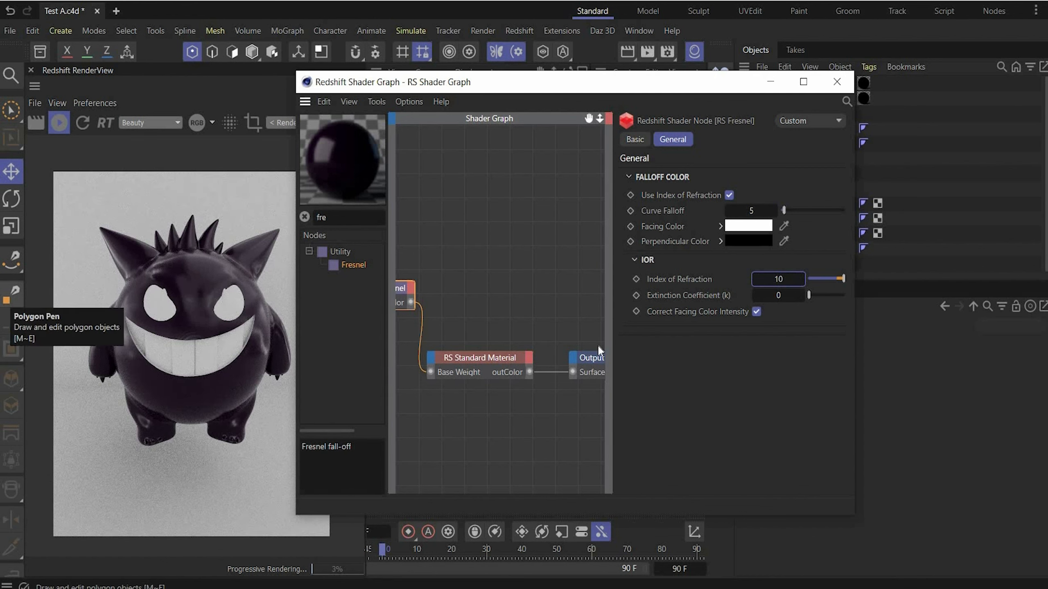
- Set the RS Standard Material's metalness to 1
left_click(513, 358)
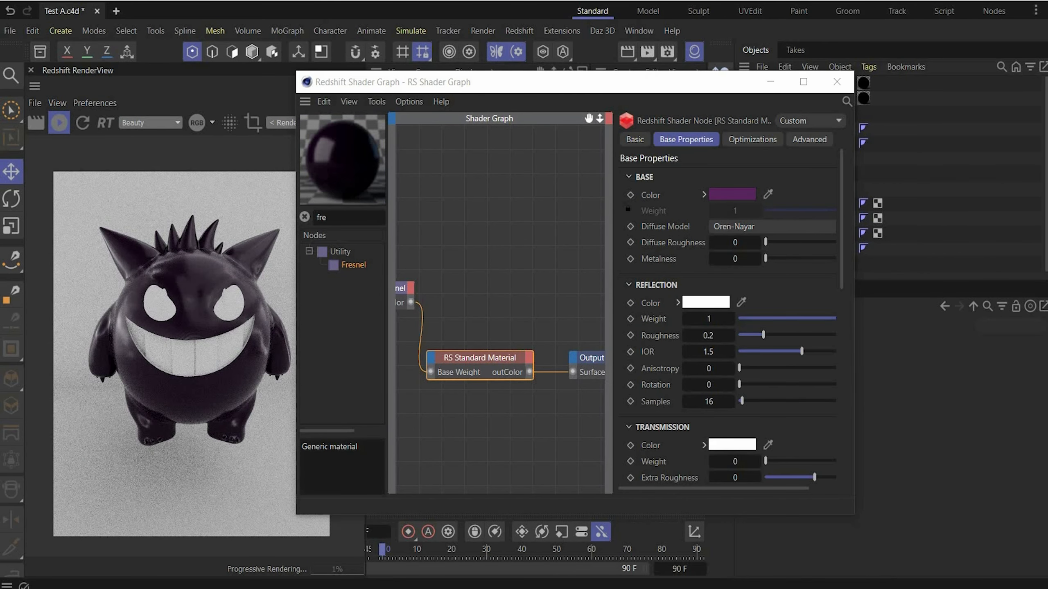
left_click_drag(768, 256, 835, 259)
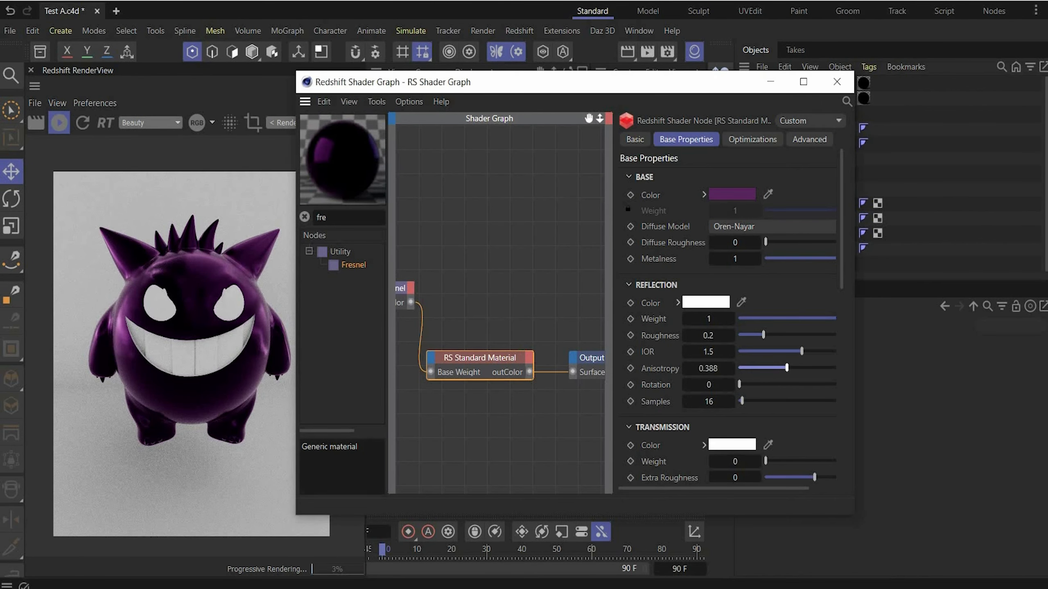
- Set the body material's reflection anisotropy to 1 and change the Fresnel node's facing color to black
left_click_drag(803, 365, 836, 367)
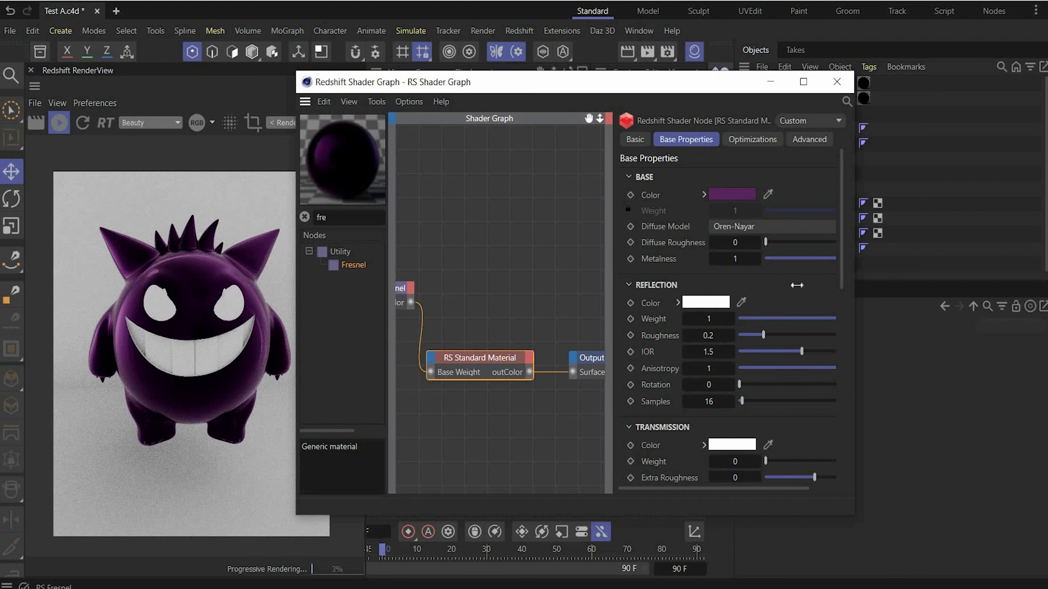
left_click(400, 289)
left_click(757, 227)
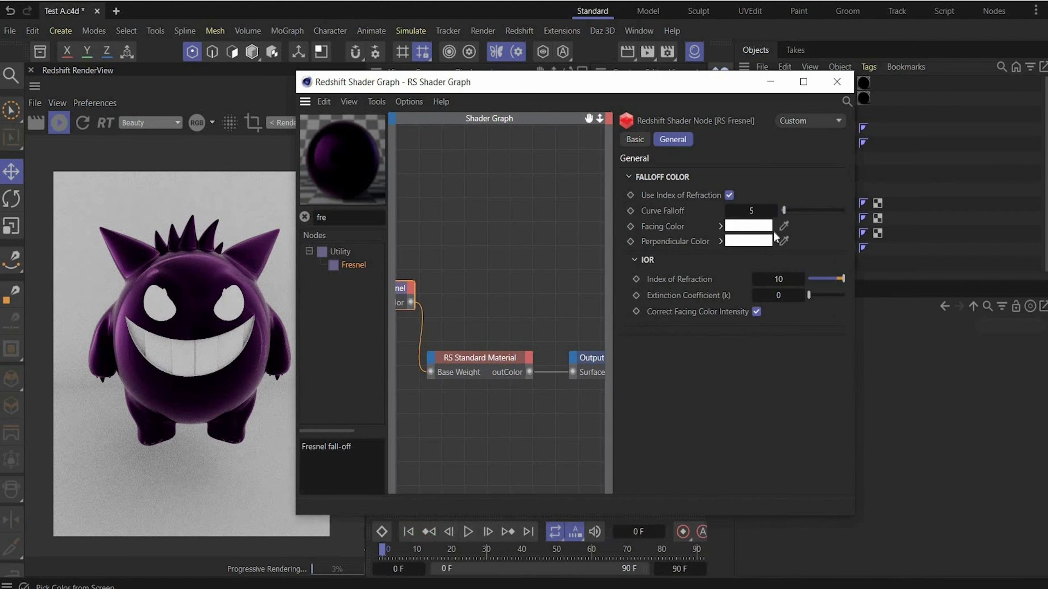
left_click(766, 227)
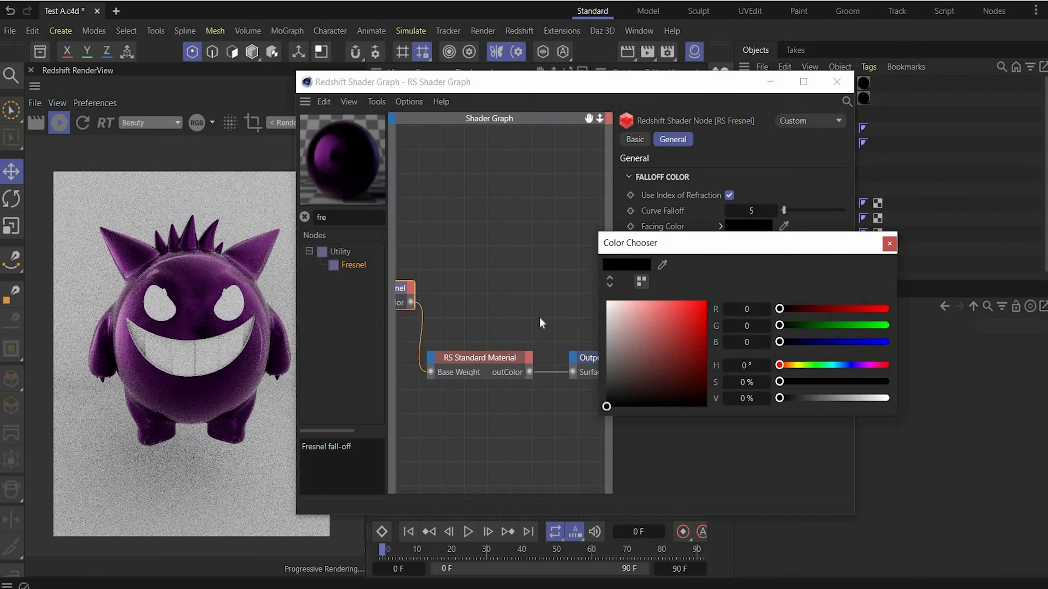
left_click(742, 429)
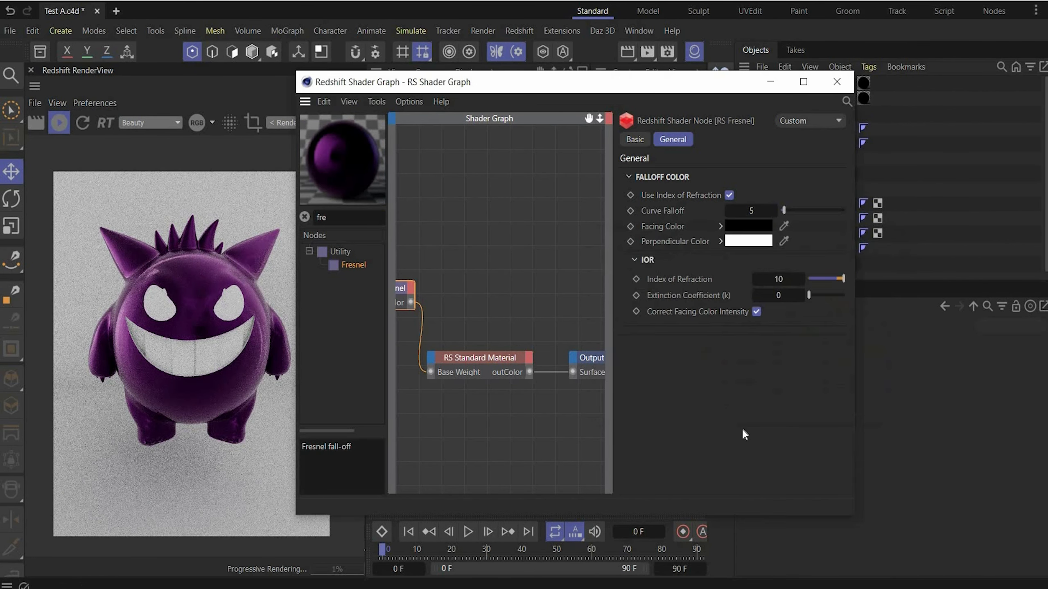
left_click(837, 82)
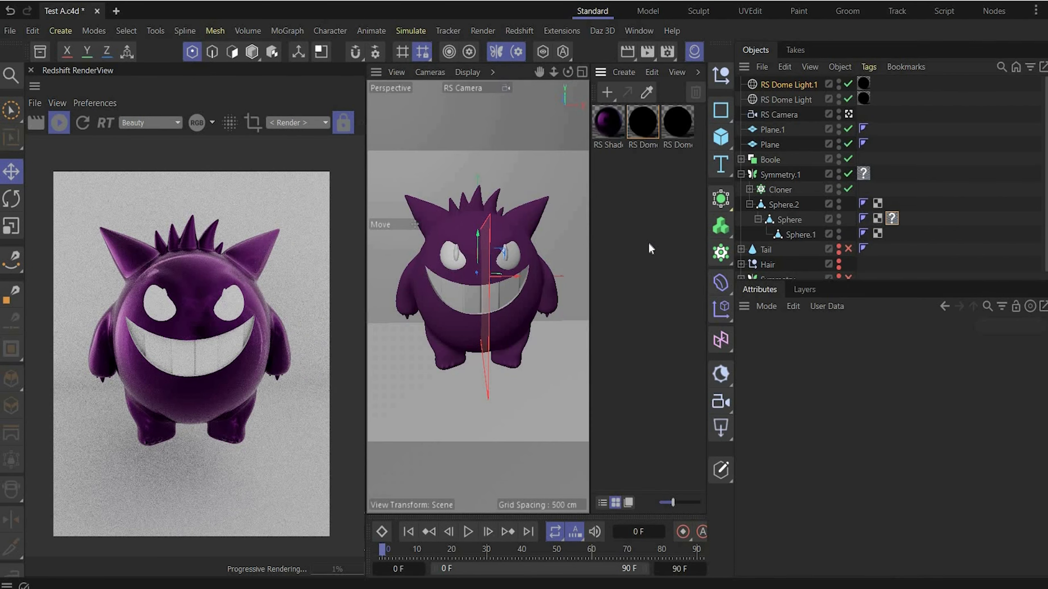
- Create a Redshift material for the Symmetry.1 object with a light grey base color (RGB 221, 221, 221) and metalness 1
double_click(648, 242)
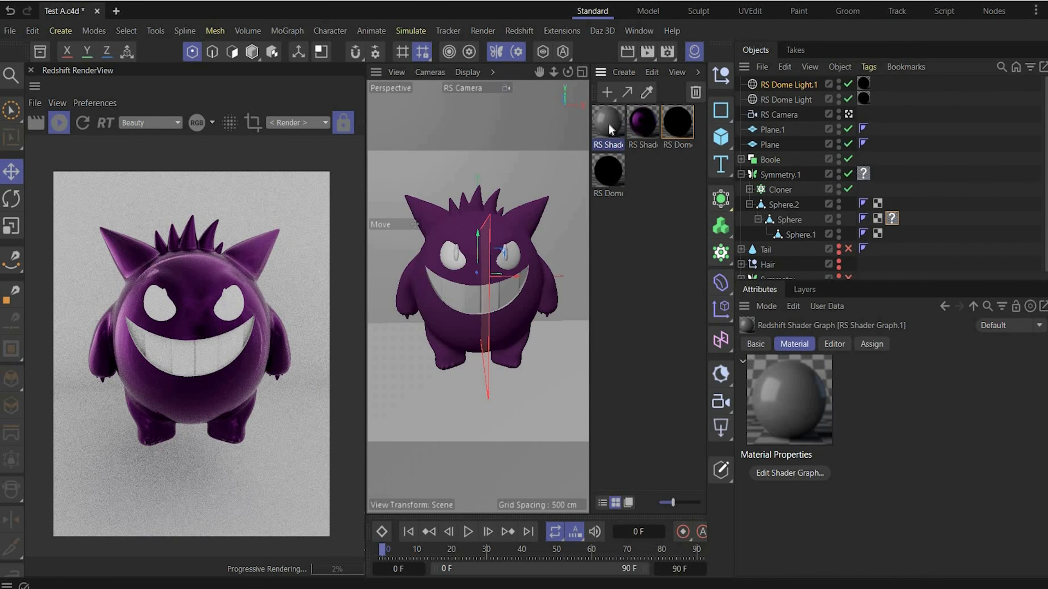
left_click_drag(605, 123, 863, 174)
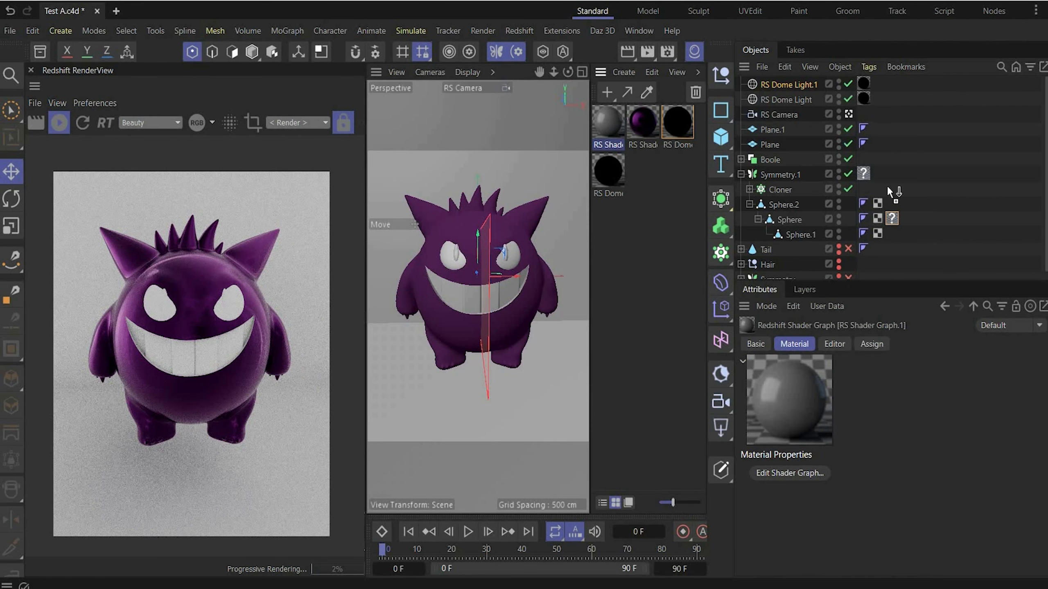
double_click(611, 128)
left_click(829, 170)
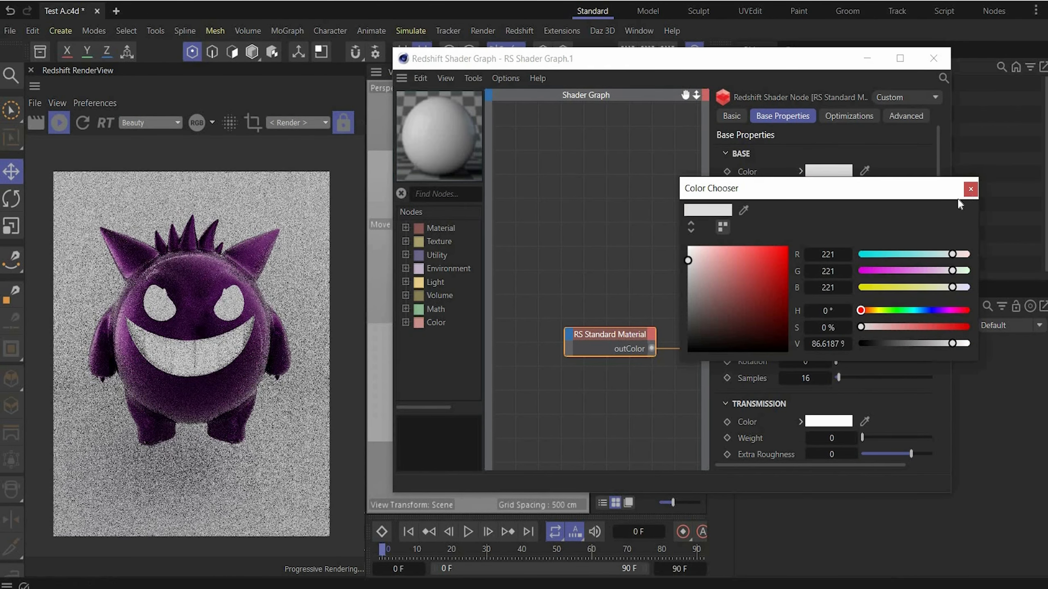
left_click(970, 190)
left_click_drag(831, 235, 866, 235)
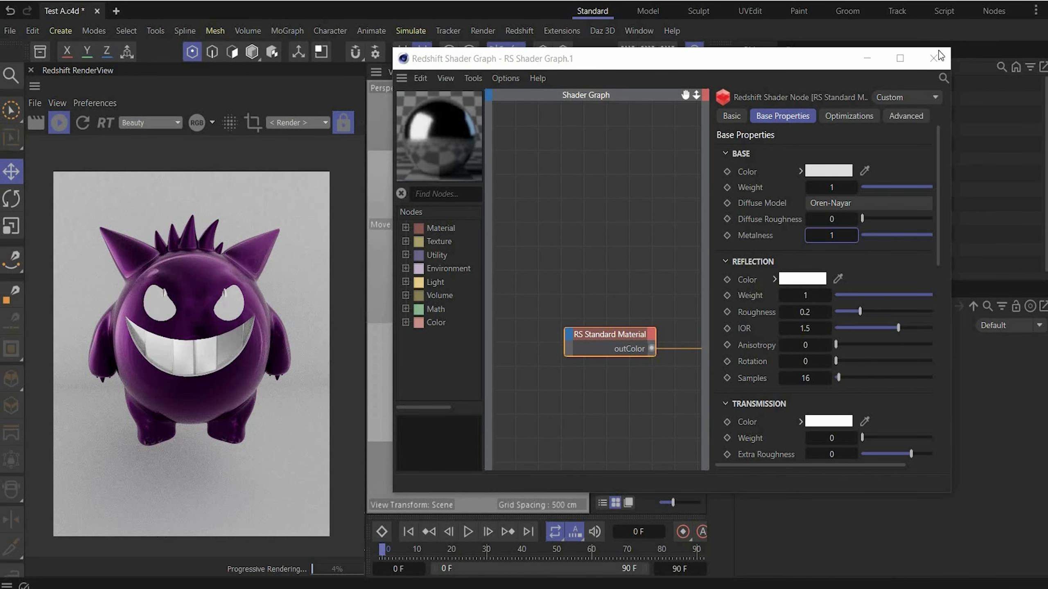
left_click(933, 58)
- Create a Redshift material for the Sphere eye object and set its base color to hex E94B4D
left_click(611, 121)
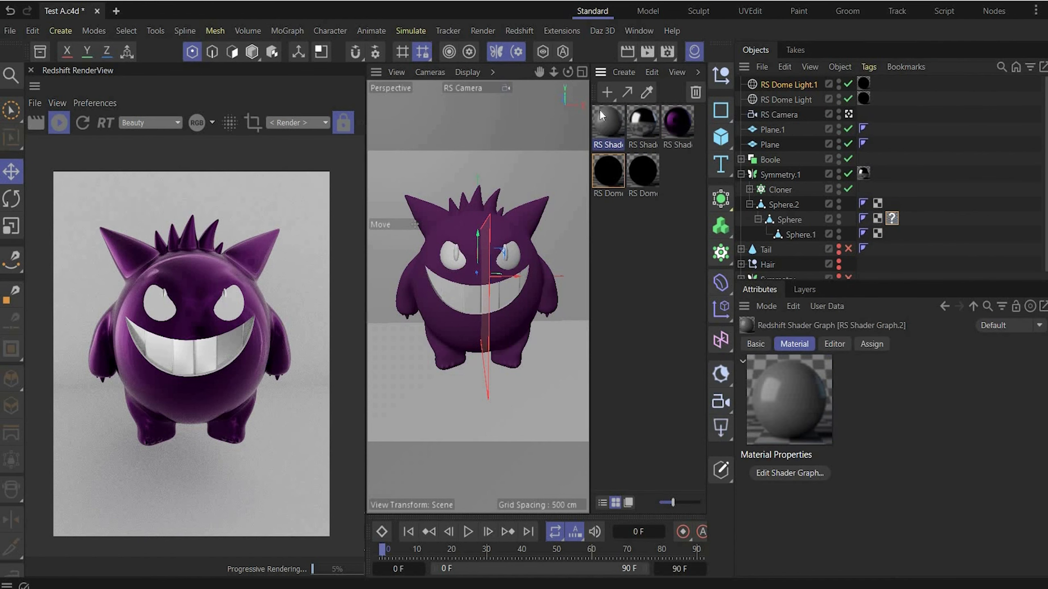
left_click_drag(599, 109, 891, 218)
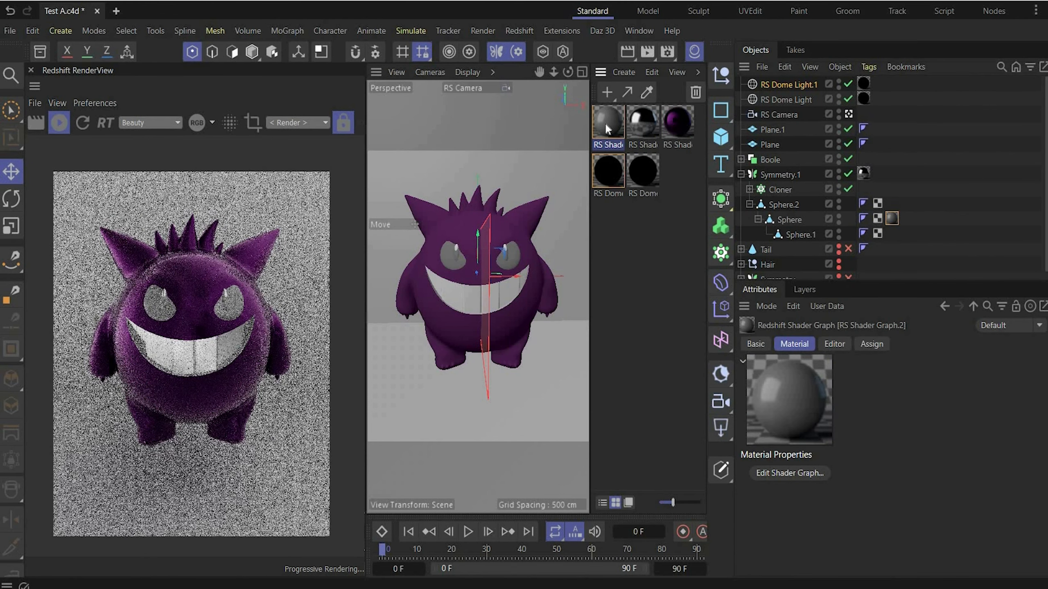
double_click(608, 122)
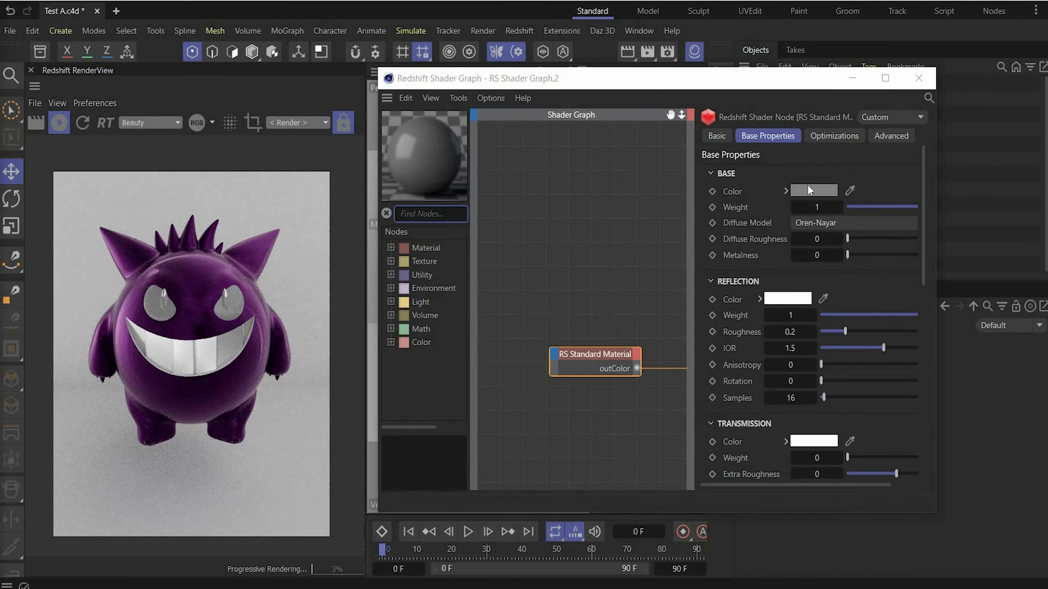
left_click(814, 190)
left_click(675, 247)
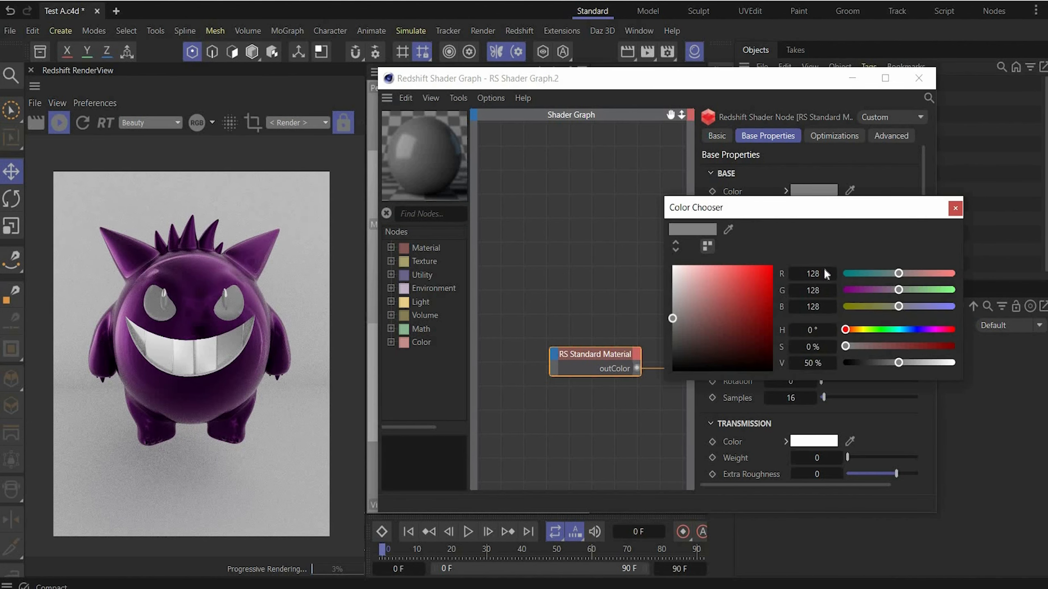
left_click(838, 250)
left_click_drag(715, 271, 598, 273)
type("E94B4D")
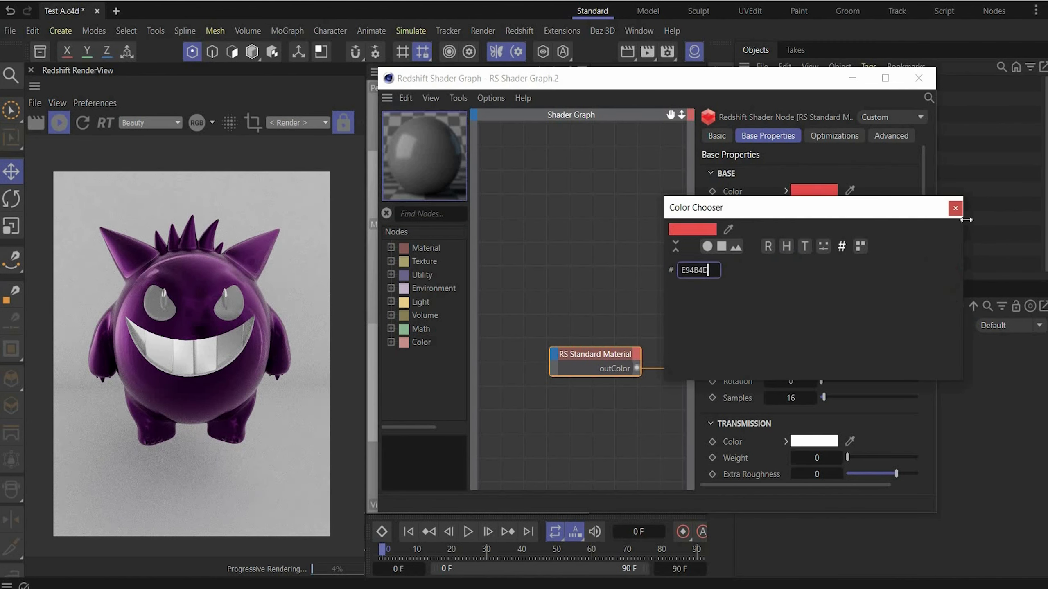
left_click(956, 210)
- Set the red eye material's metalness to 1, roughness to 0.1 and anisotropy to 1
left_click_drag(848, 255, 920, 255)
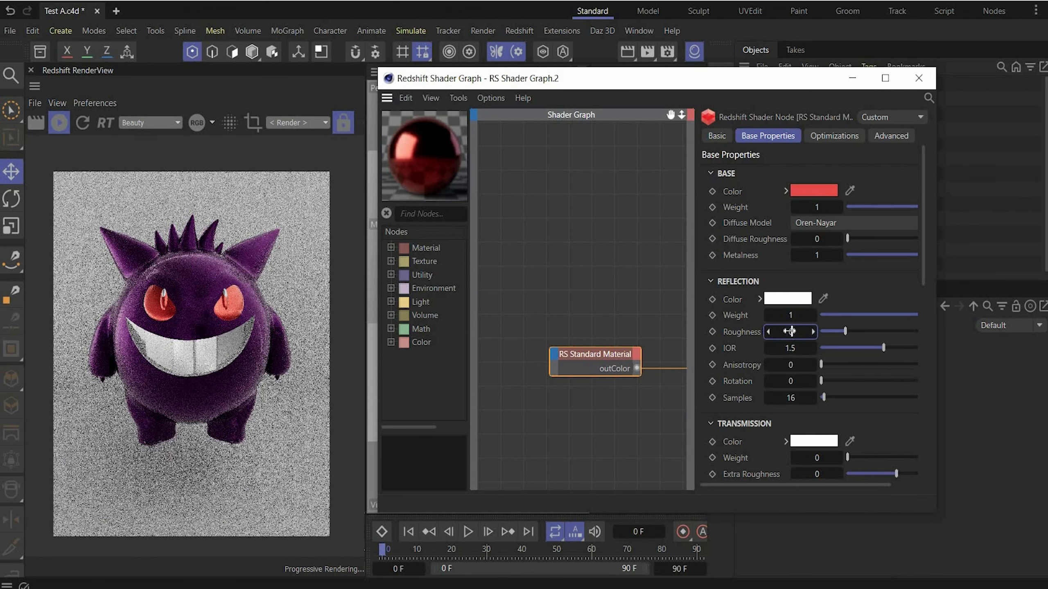
left_click_drag(788, 332, 779, 331)
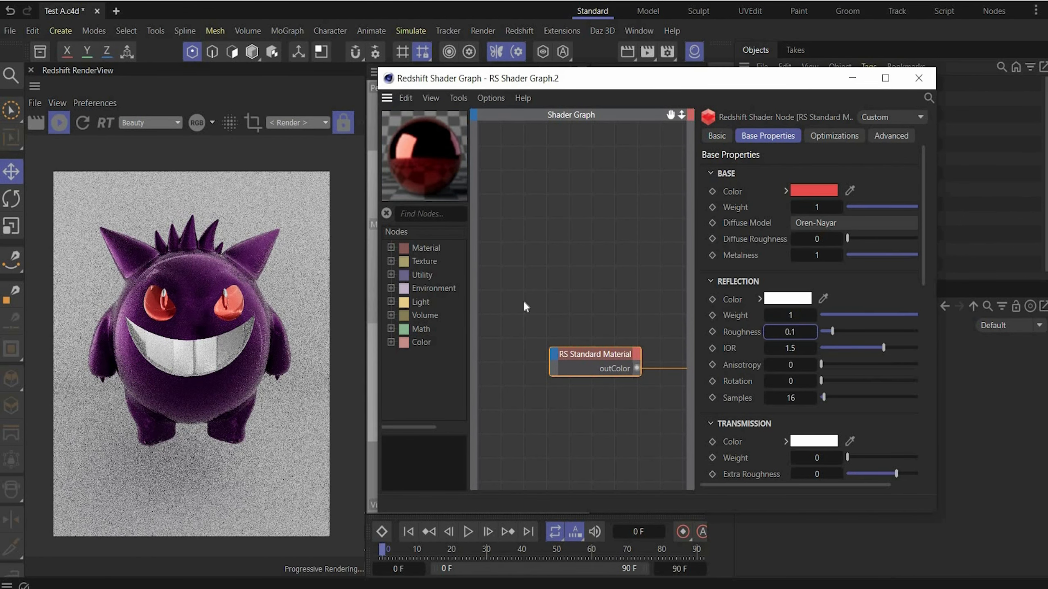
left_click_drag(820, 364, 918, 364)
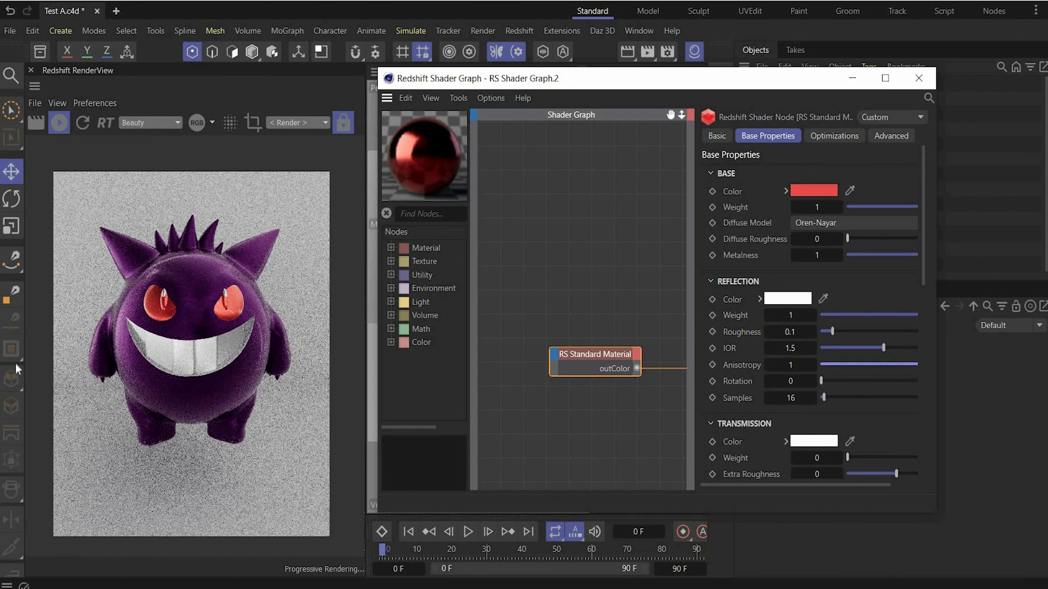
left_click(918, 78)
- Create a Redshift material for the Sphere.1 pupil and paste a dark teal hex value as its base color
left_click(606, 144)
left_click_drag(606, 123, 792, 234)
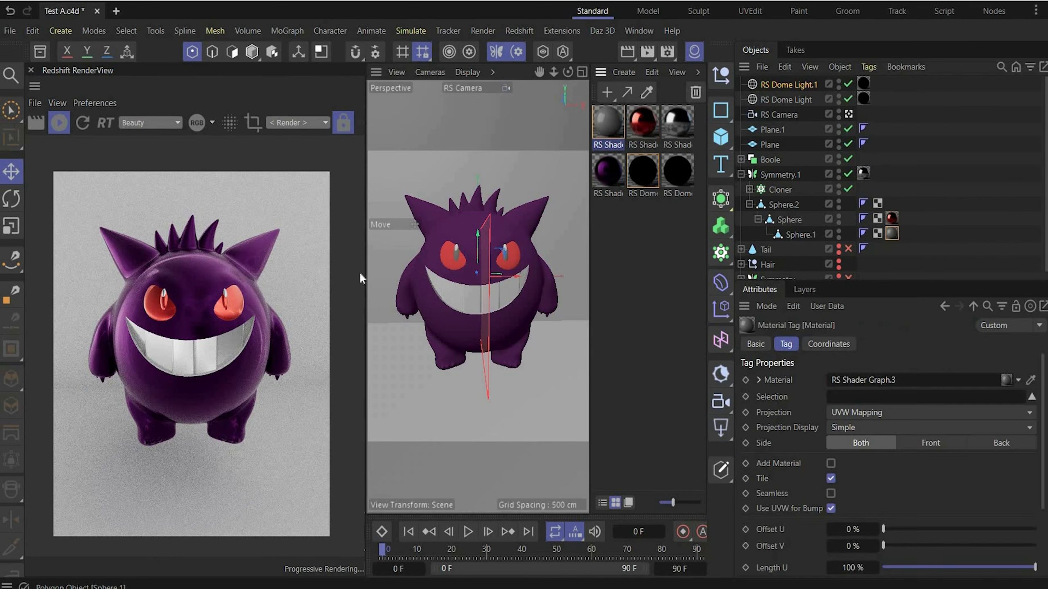
double_click(608, 121)
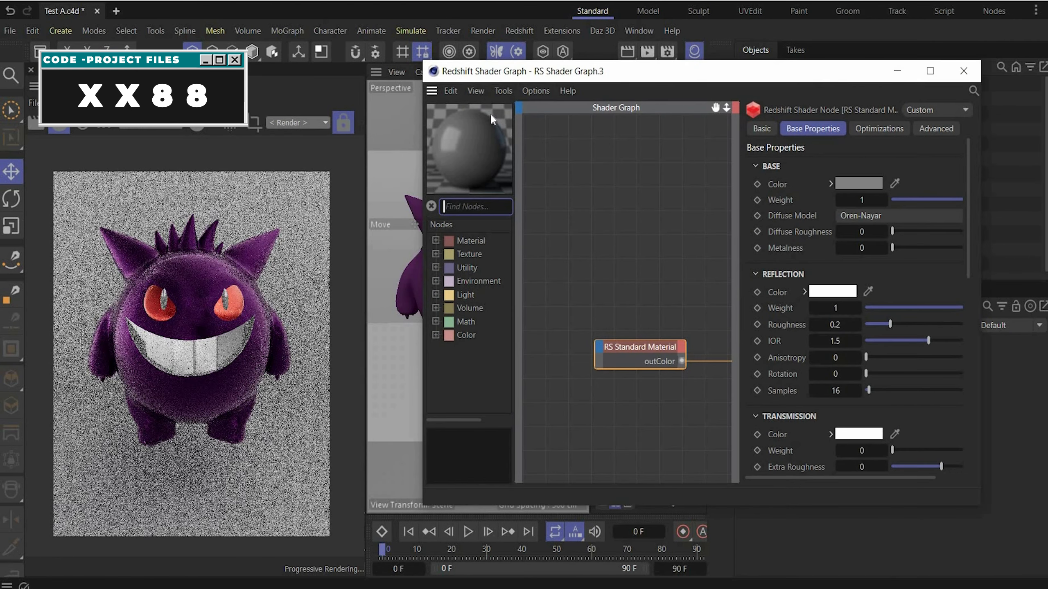
left_click(858, 183)
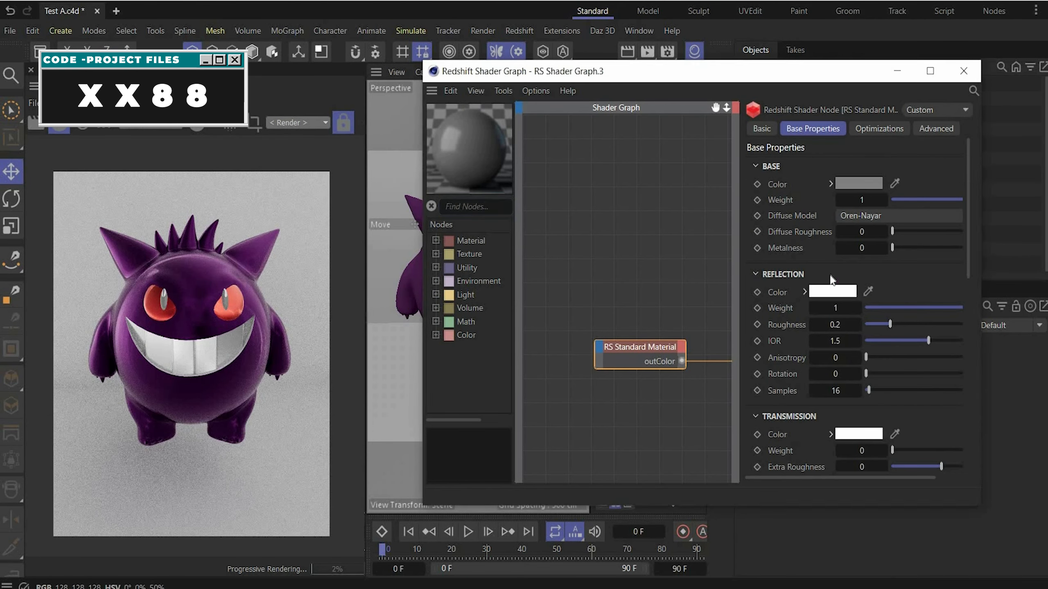
left_click(721, 239)
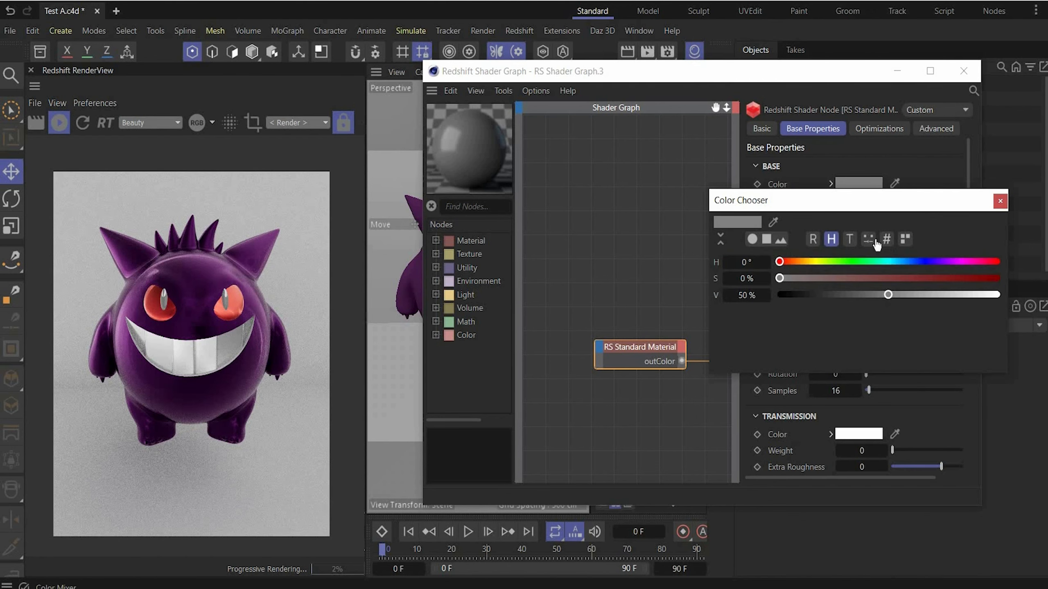
left_click(886, 239)
left_click_drag(757, 263, 642, 267)
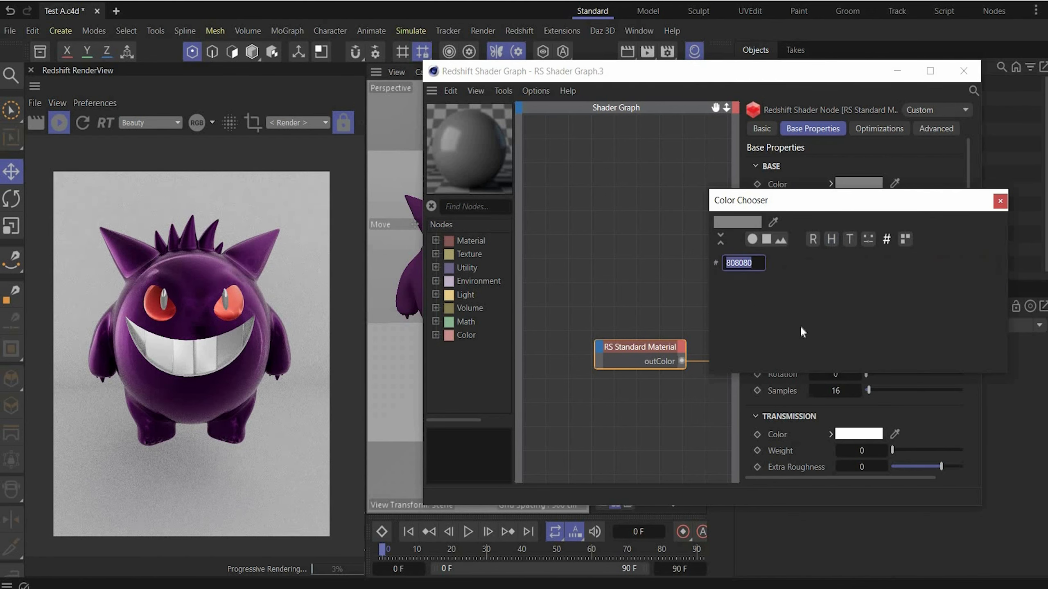
key("ctrl+v")
left_click(1000, 200)
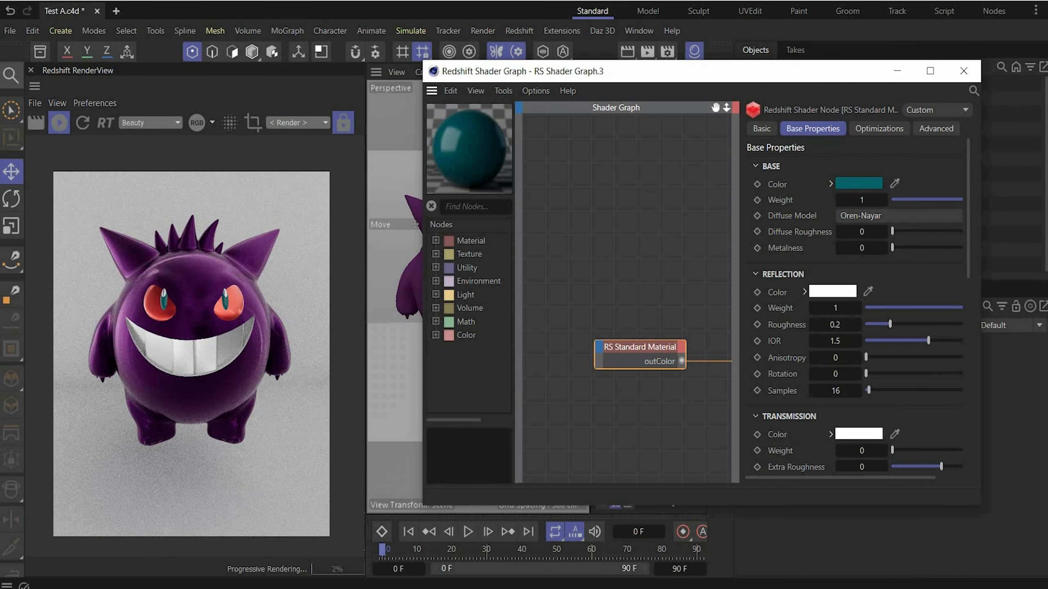
- Set the teal pupil material's metalness to 1 and its reflection roughness to about 0.154
left_click_drag(892, 247, 995, 255)
left_click_drag(890, 325, 884, 323)
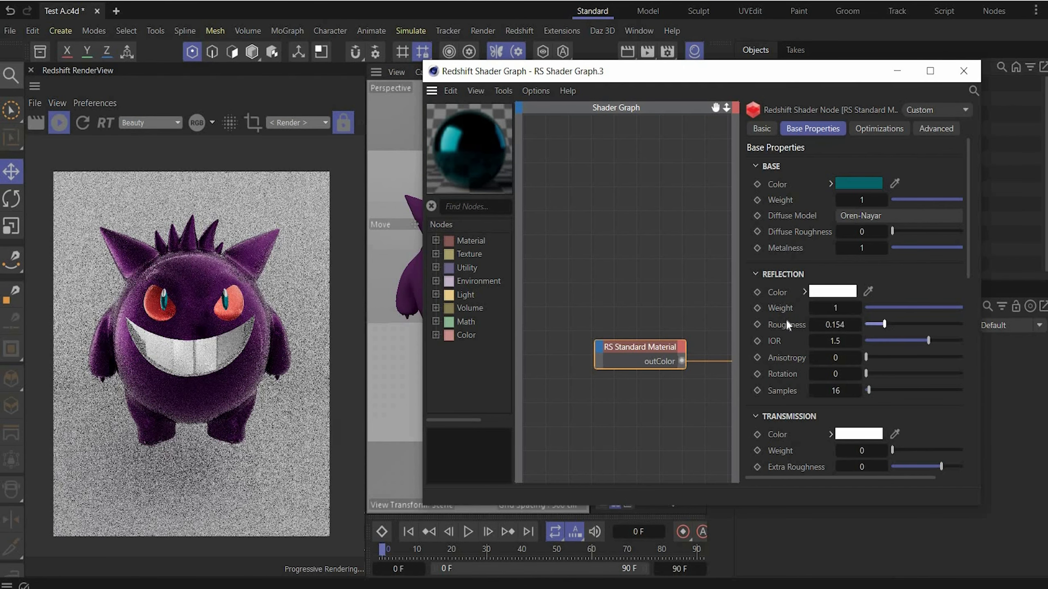
left_click(962, 70)
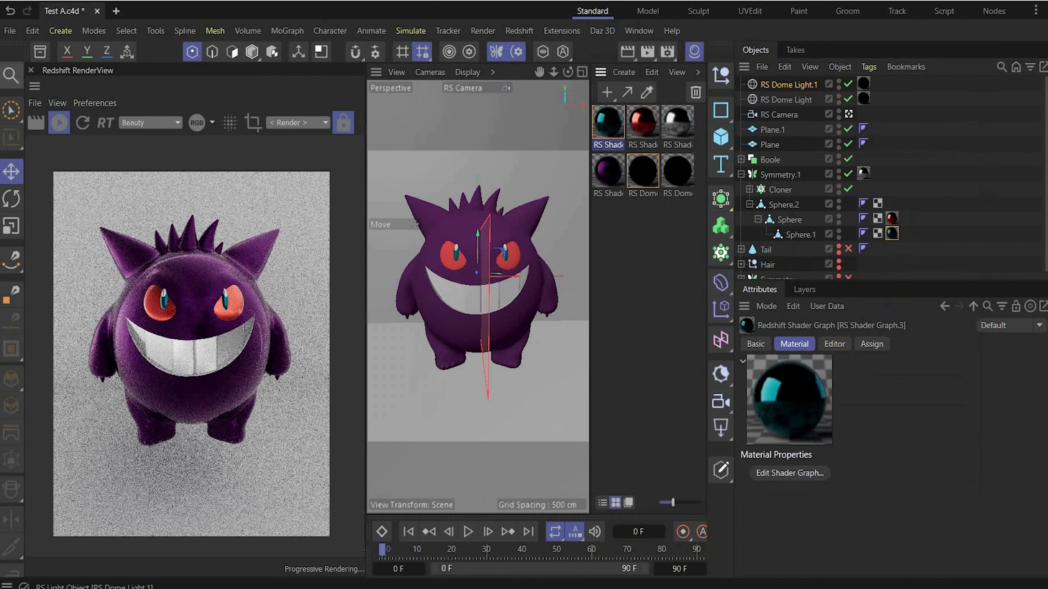
- Create a Redshift material for the Sphere.2 object and set its base color to pure white
double_click(622, 222)
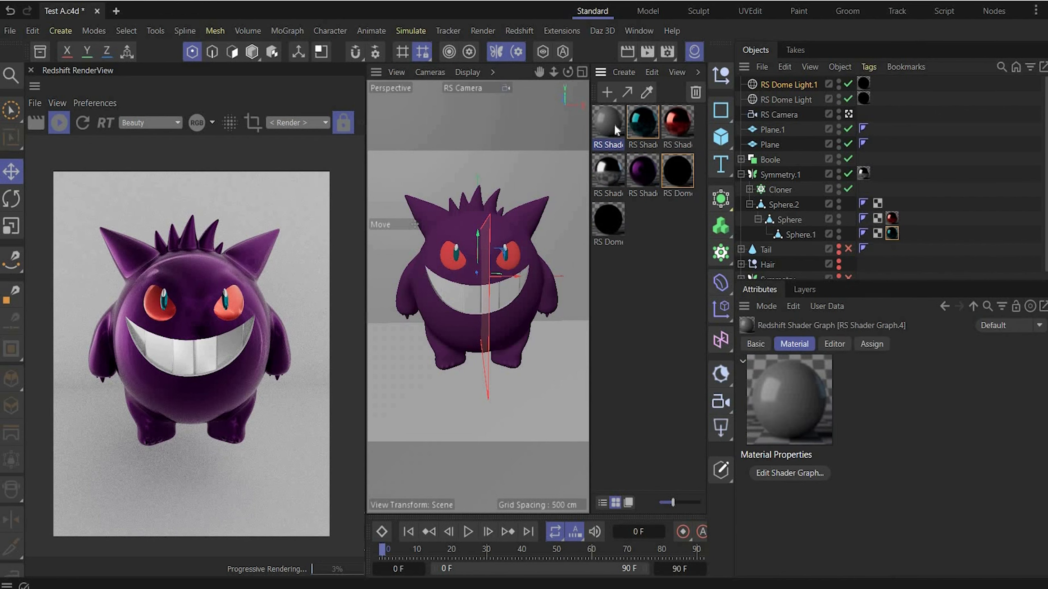
left_click_drag(616, 126, 783, 211)
double_click(604, 122)
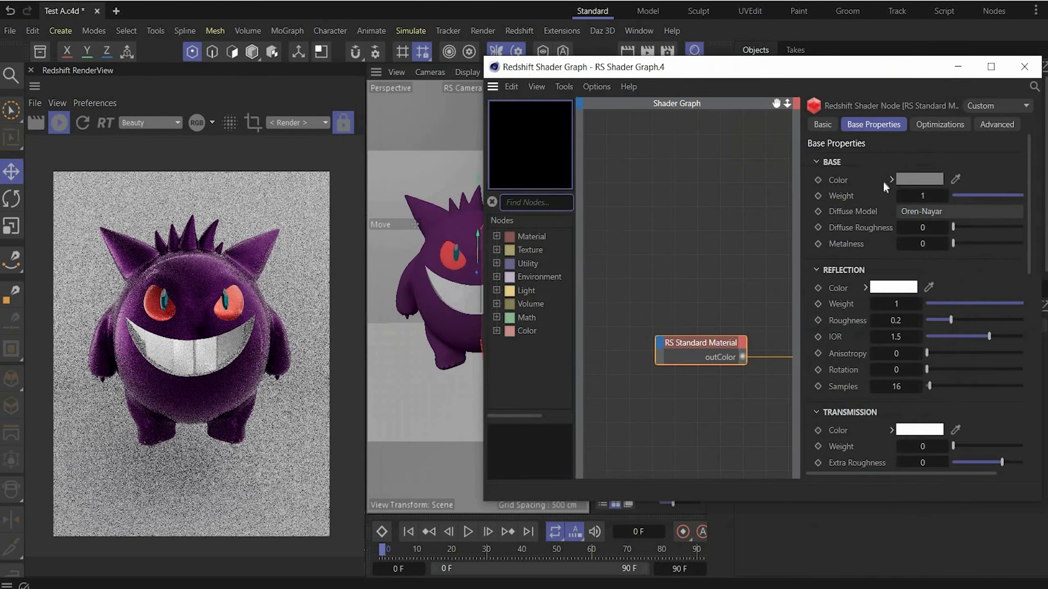
left_click(919, 180)
left_click_drag(983, 352, 1039, 352)
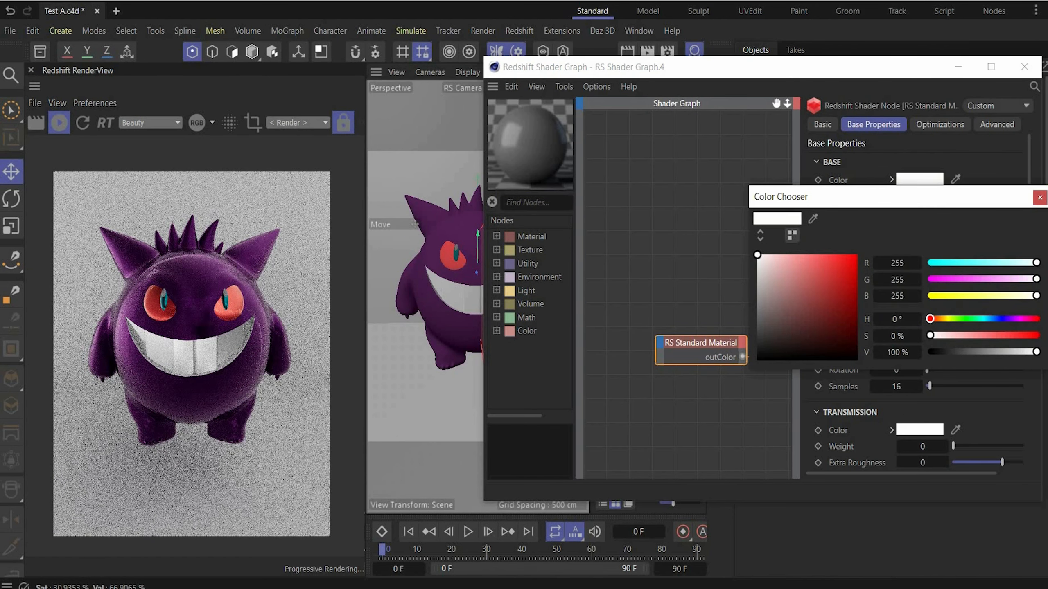
left_click(1038, 198)
left_click(1024, 67)
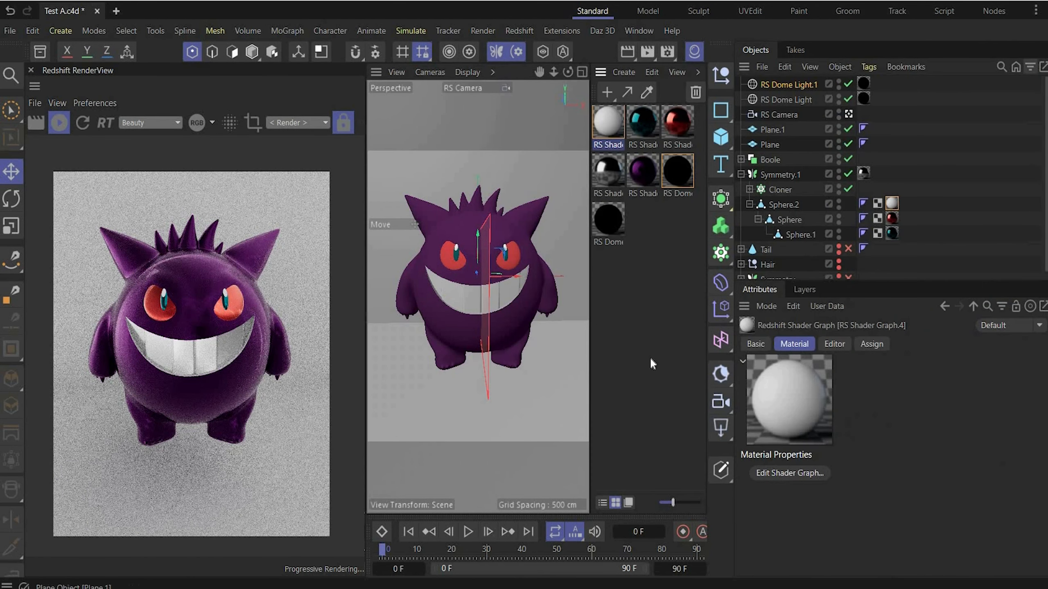
- Create a new Redshift material and apply it to both backdrop planes, Plane and Plane.1
double_click(632, 282)
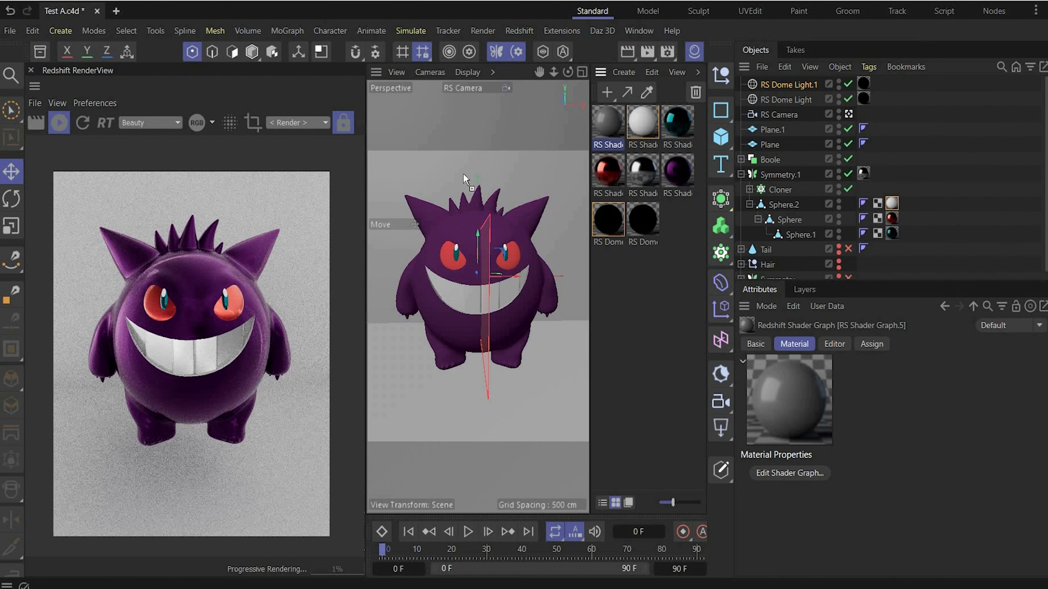
left_click_drag(463, 174, 483, 171)
left_click_drag(607, 123, 544, 397)
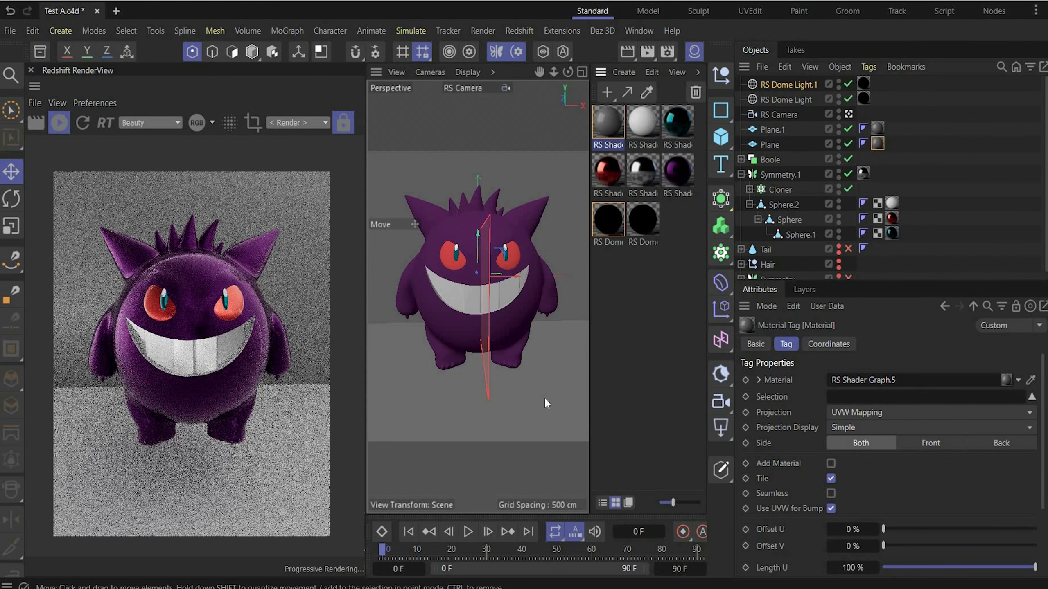
- Set the backdrop planes' material to a pure white base color and try a metalness of 0.5
double_click(608, 125)
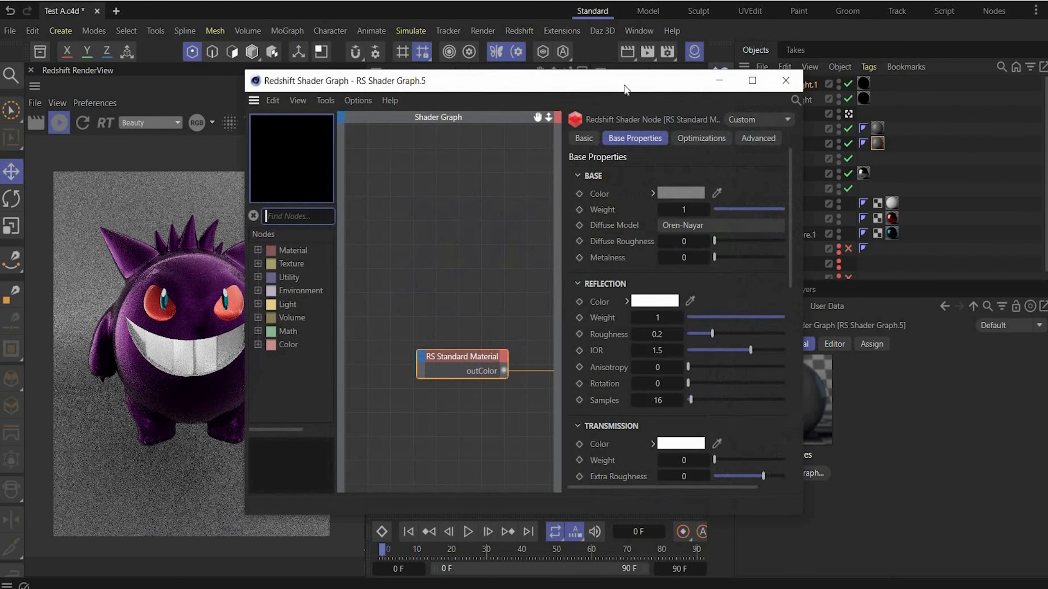
left_click_drag(625, 90, 732, 93)
left_click(787, 195)
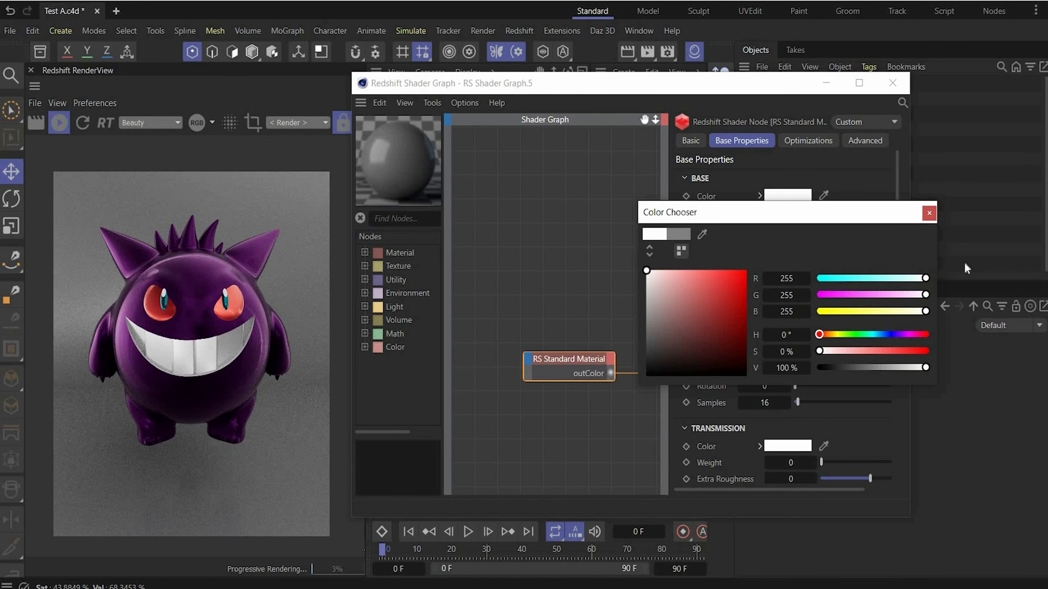
left_click(929, 213)
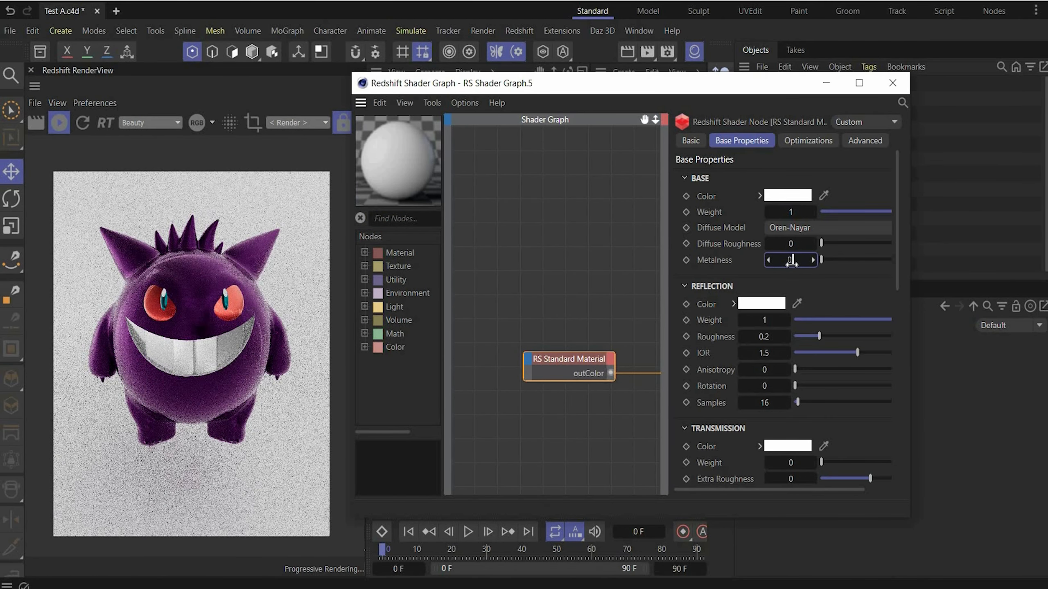
type(".5")
key("Return")
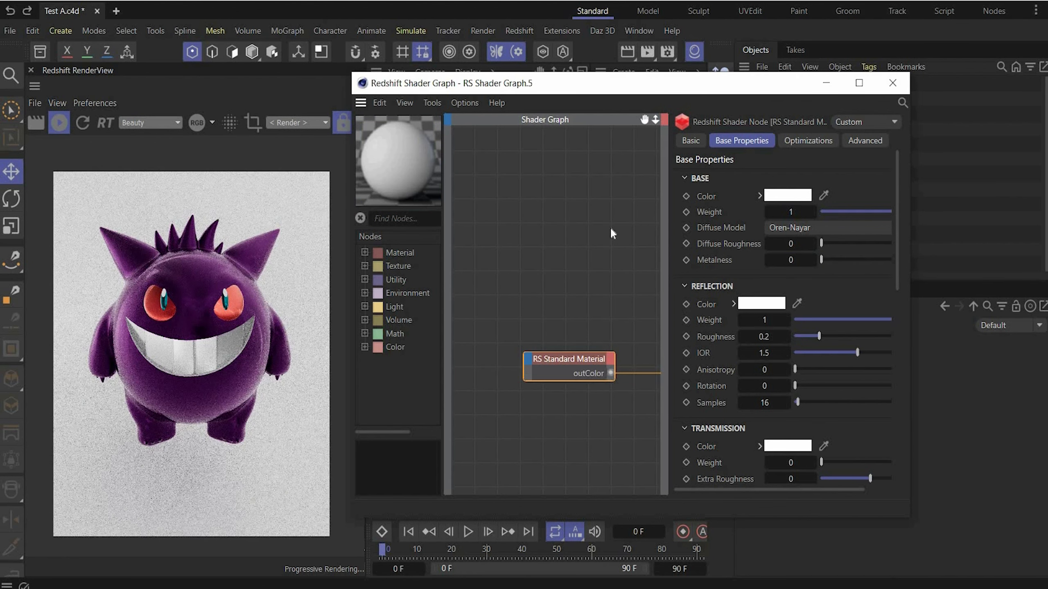
- Adjust the base color of the backdrop planes' material
left_click(788, 195)
left_click_drag(647, 271, 646, 282)
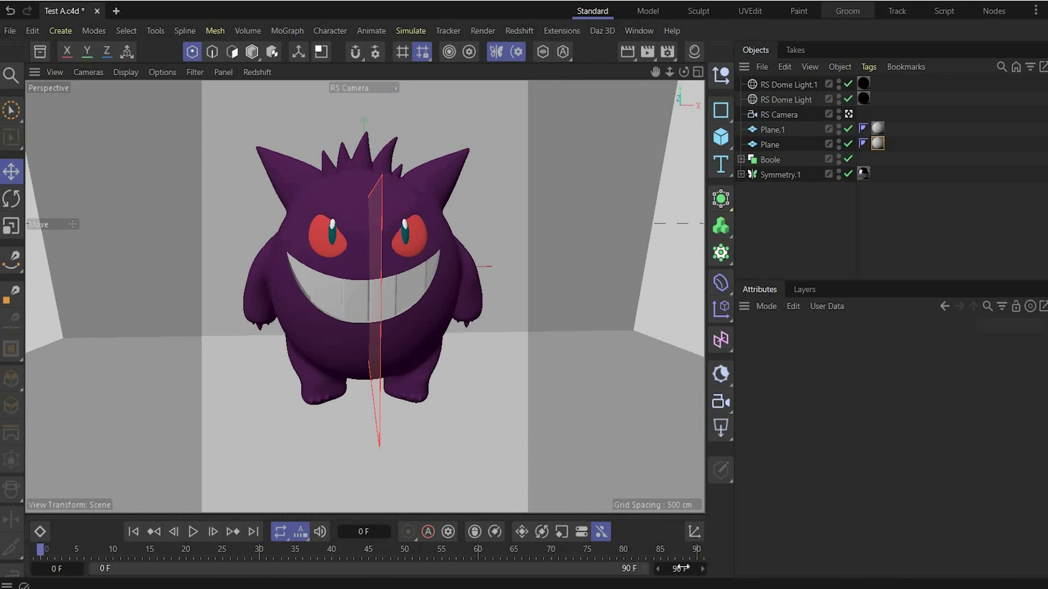
- Extend the animation timeline's end to frame 150
left_click(680, 569)
key("ctrl+a")
type("0")
key("Return")
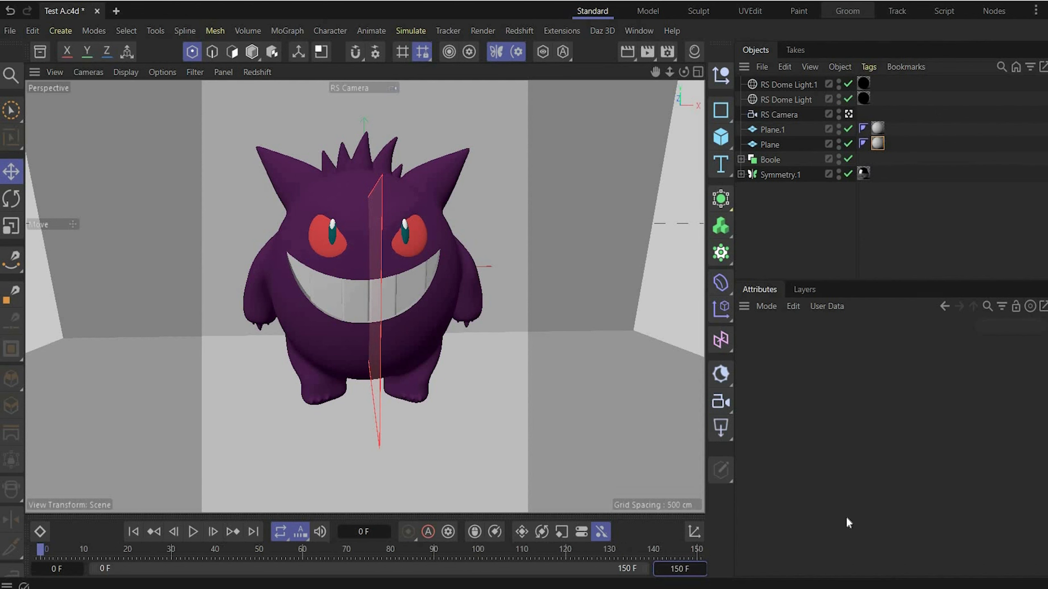
- Merge the Boole and Symmetry.1 objects into a single mesh with Connect Objects + Delete
left_click(789, 177)
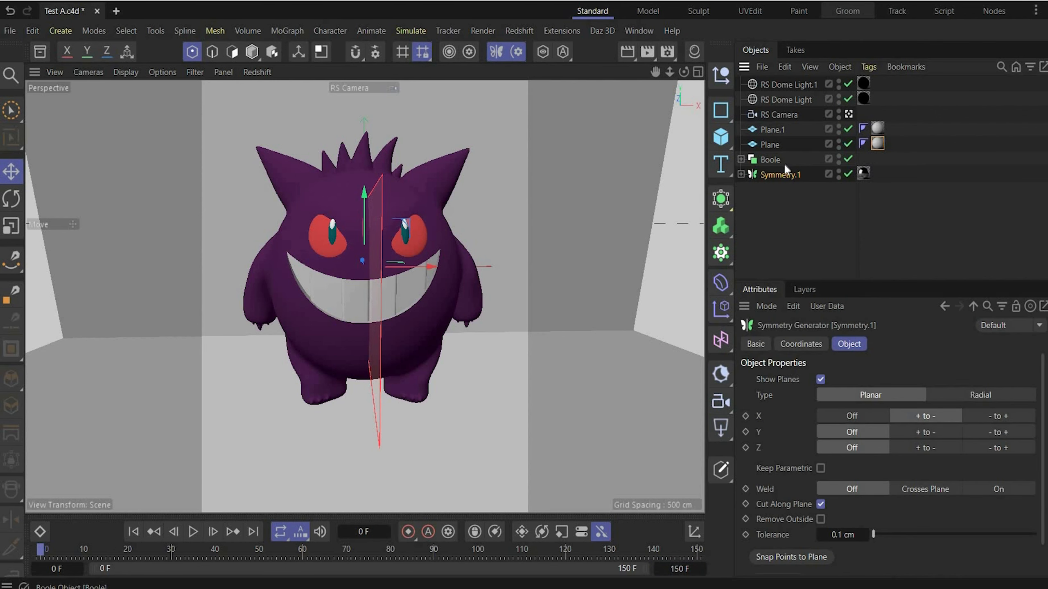
left_click(785, 163, "ctrl")
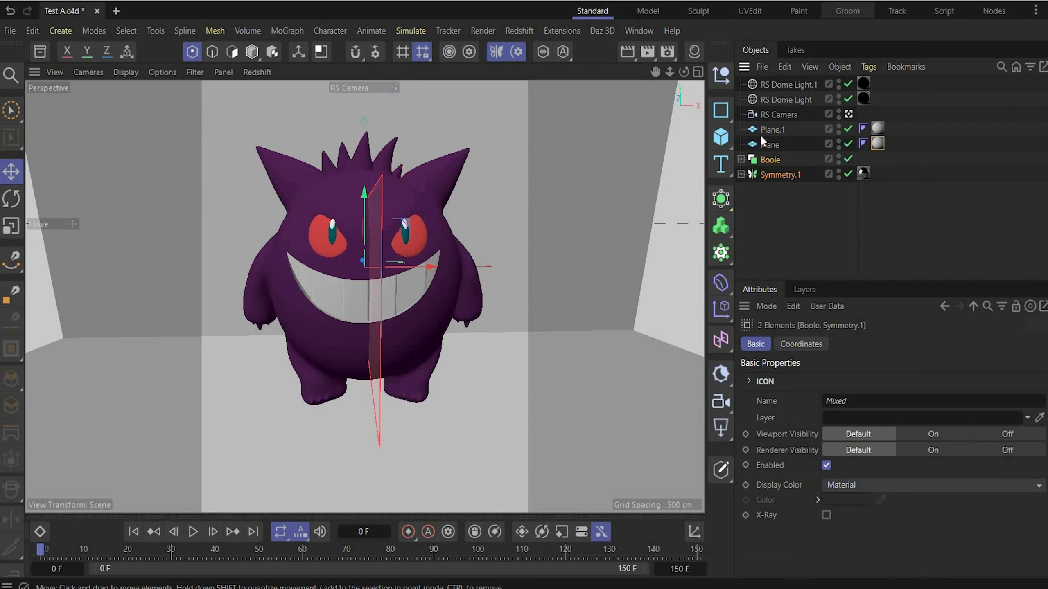
right_click(768, 174)
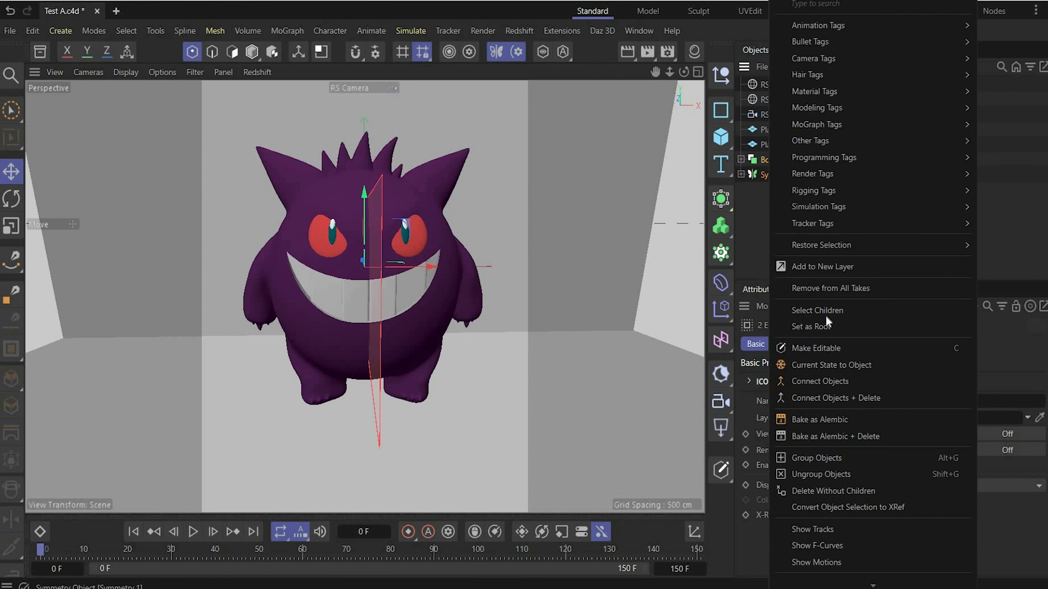
left_click(853, 399)
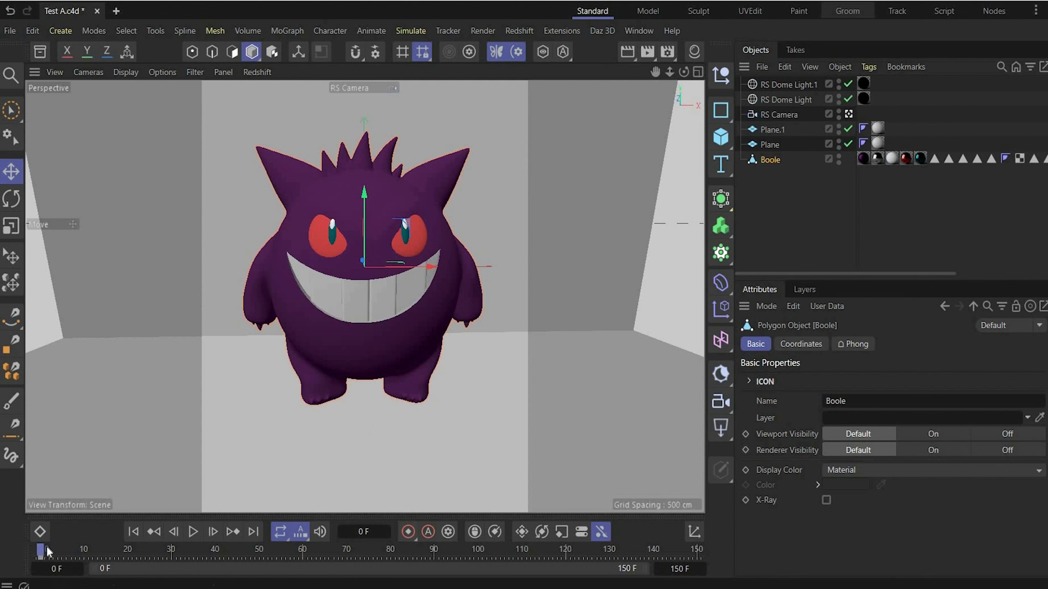
- Keyframe the merged Boole object's heading rotation at 360° on frame 150, and return to frame 0
left_click_drag(48, 551, 790, 533)
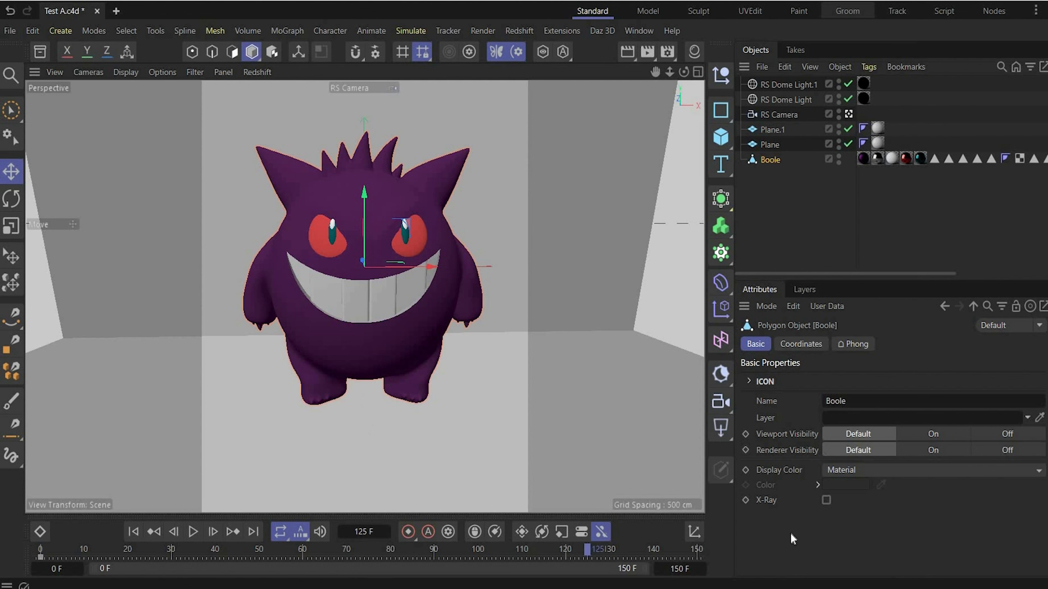
left_click(798, 343)
left_click(907, 403)
type("360")
key("Return")
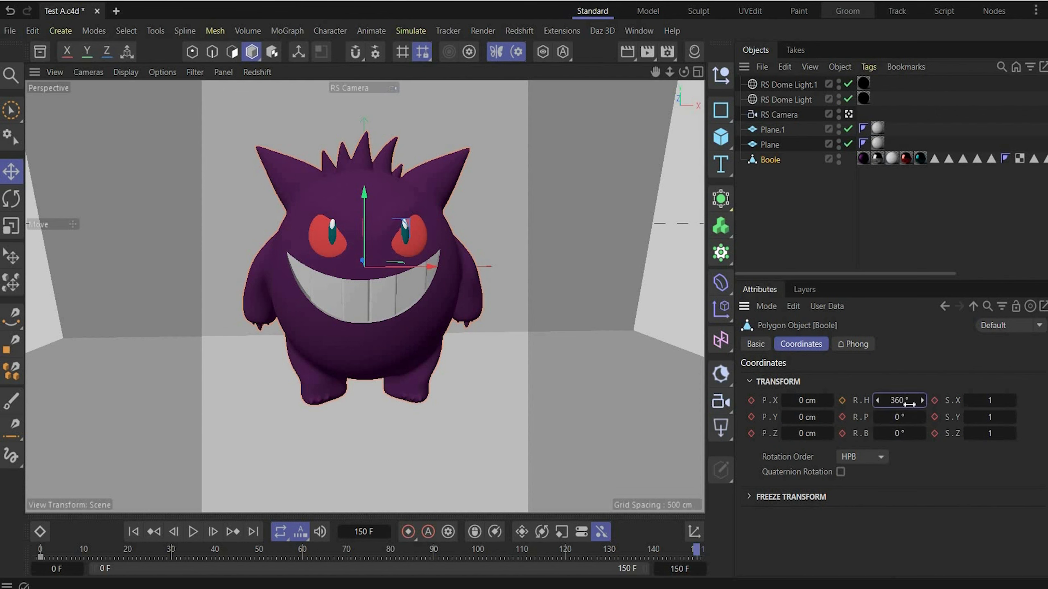
left_click(841, 400)
left_click_drag(696, 549, 40, 549)
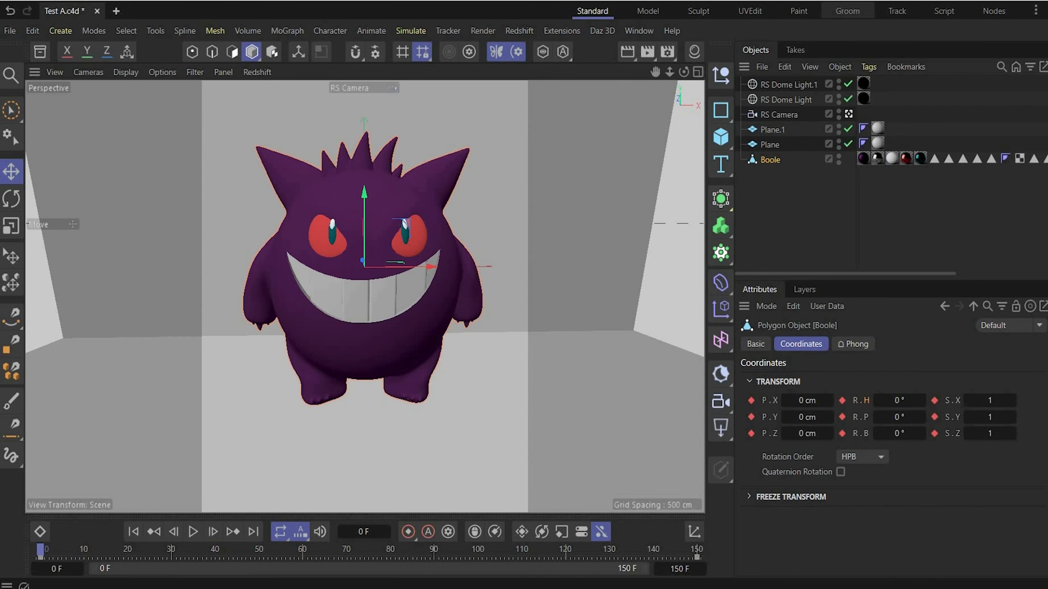